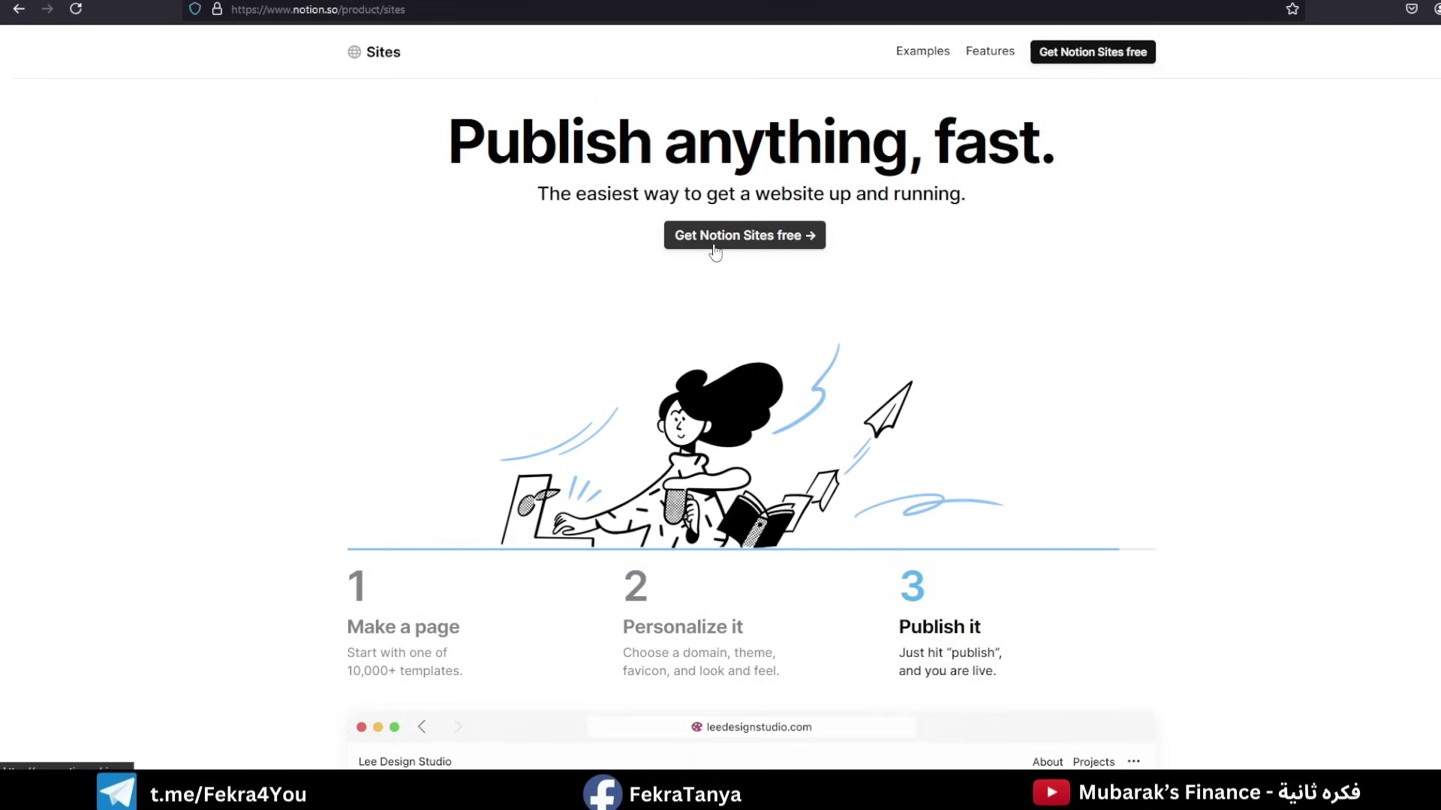
Go back to the previous Notion product page.
key(alt+Left)
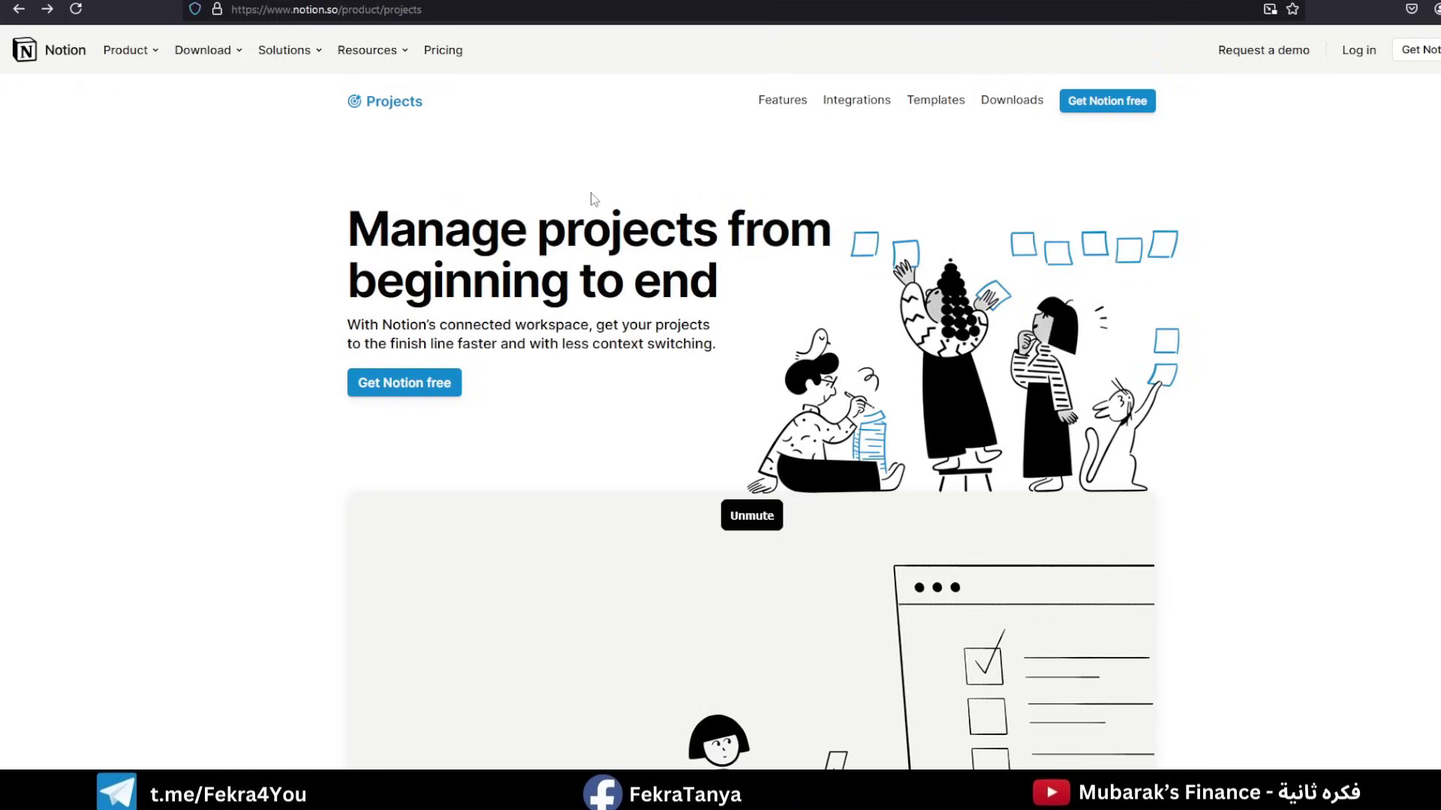
Log in to the workspace, page through the Learn guide cards, and start a new blank page.
click(1361, 52)
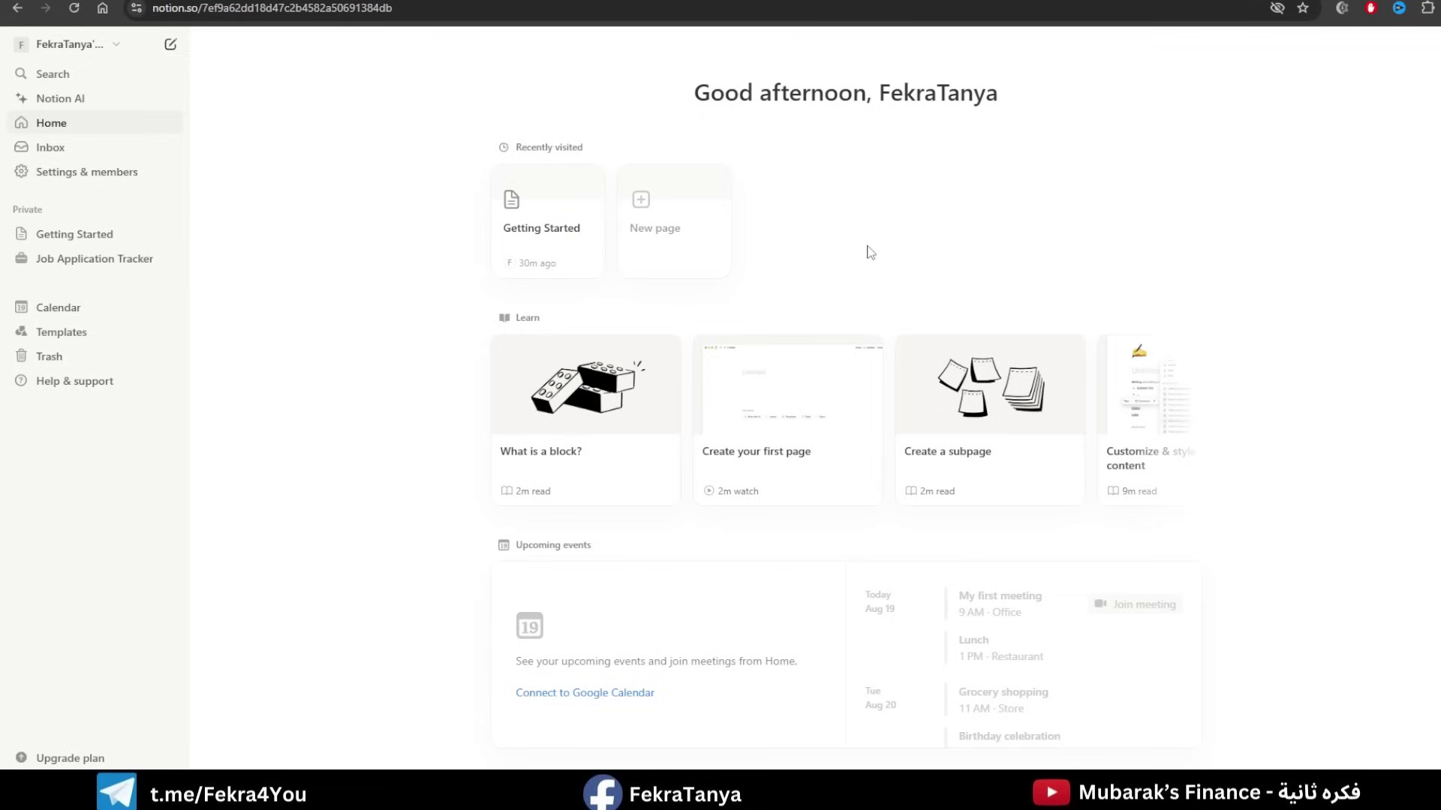
click(1200, 425)
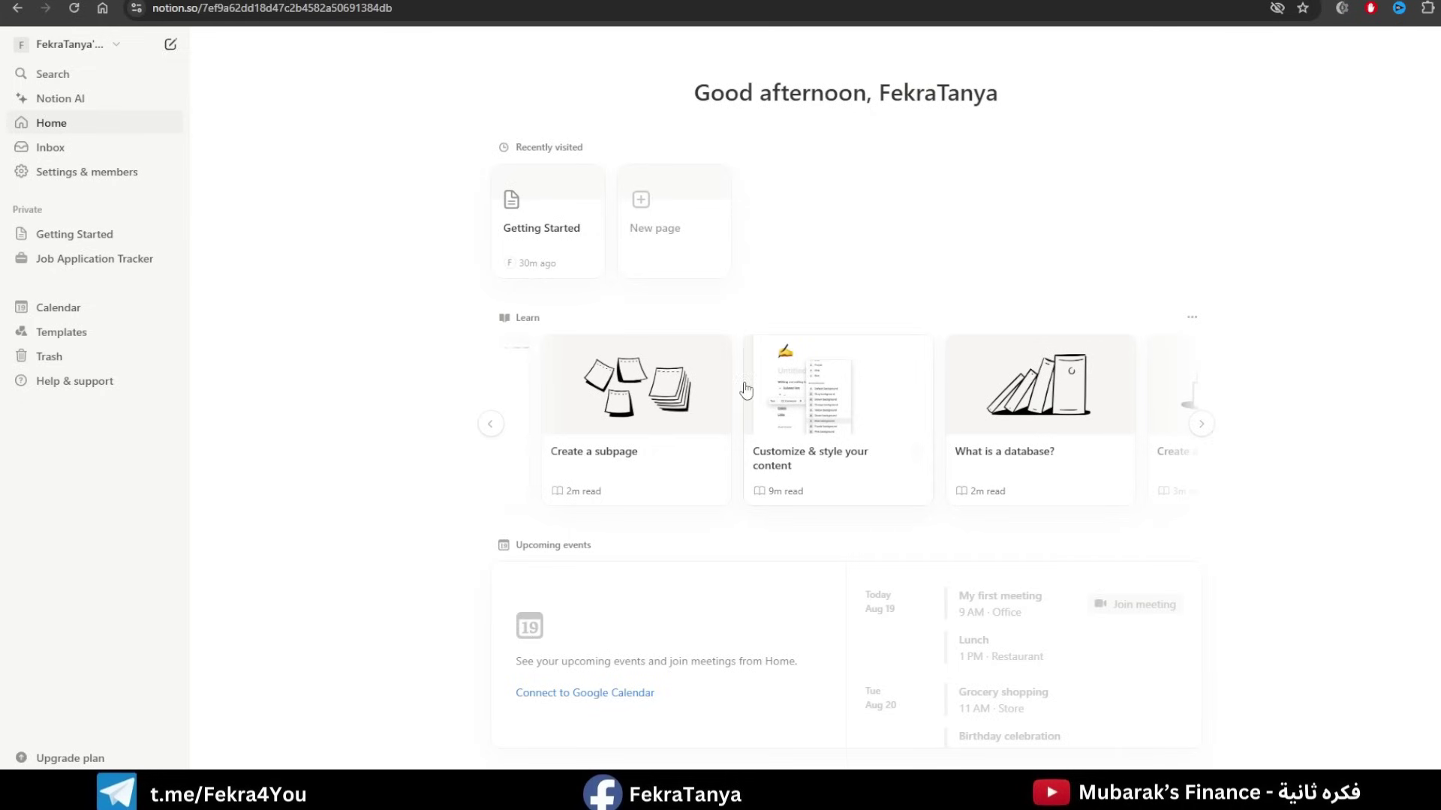
click(489, 425)
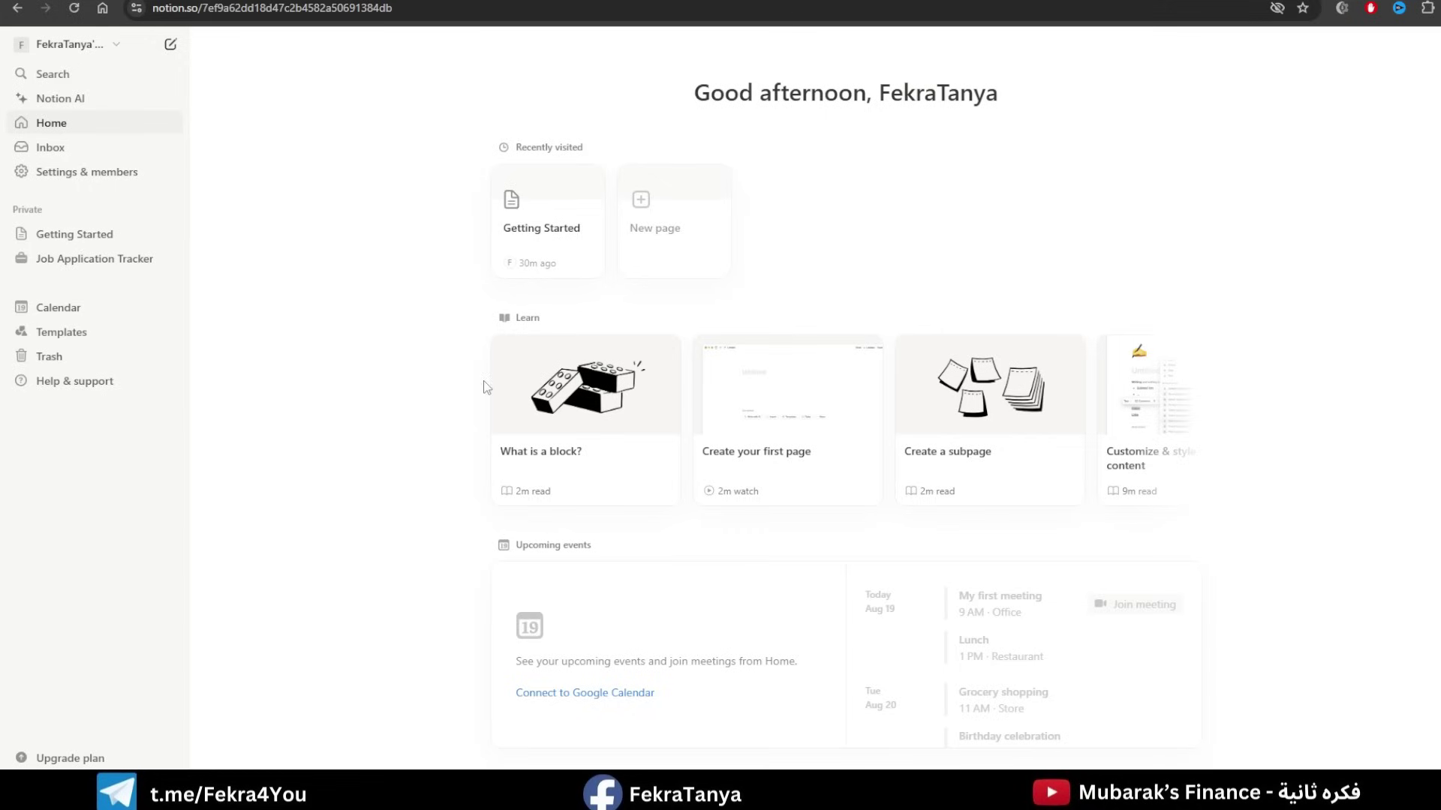
click(670, 253)
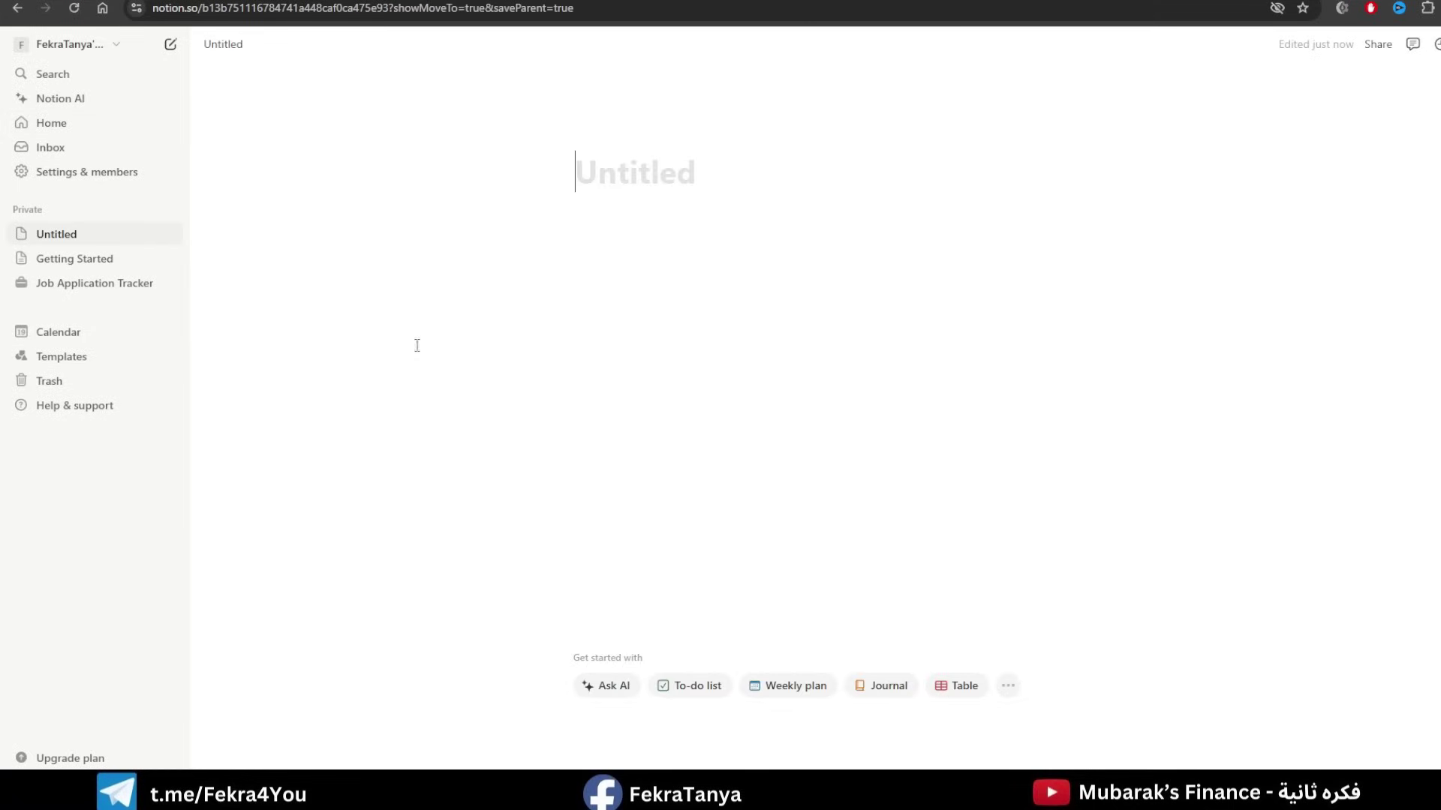
Give the new page a vintage computer-room cover photo and a comet emoji icon.
mouse_move(643, 119)
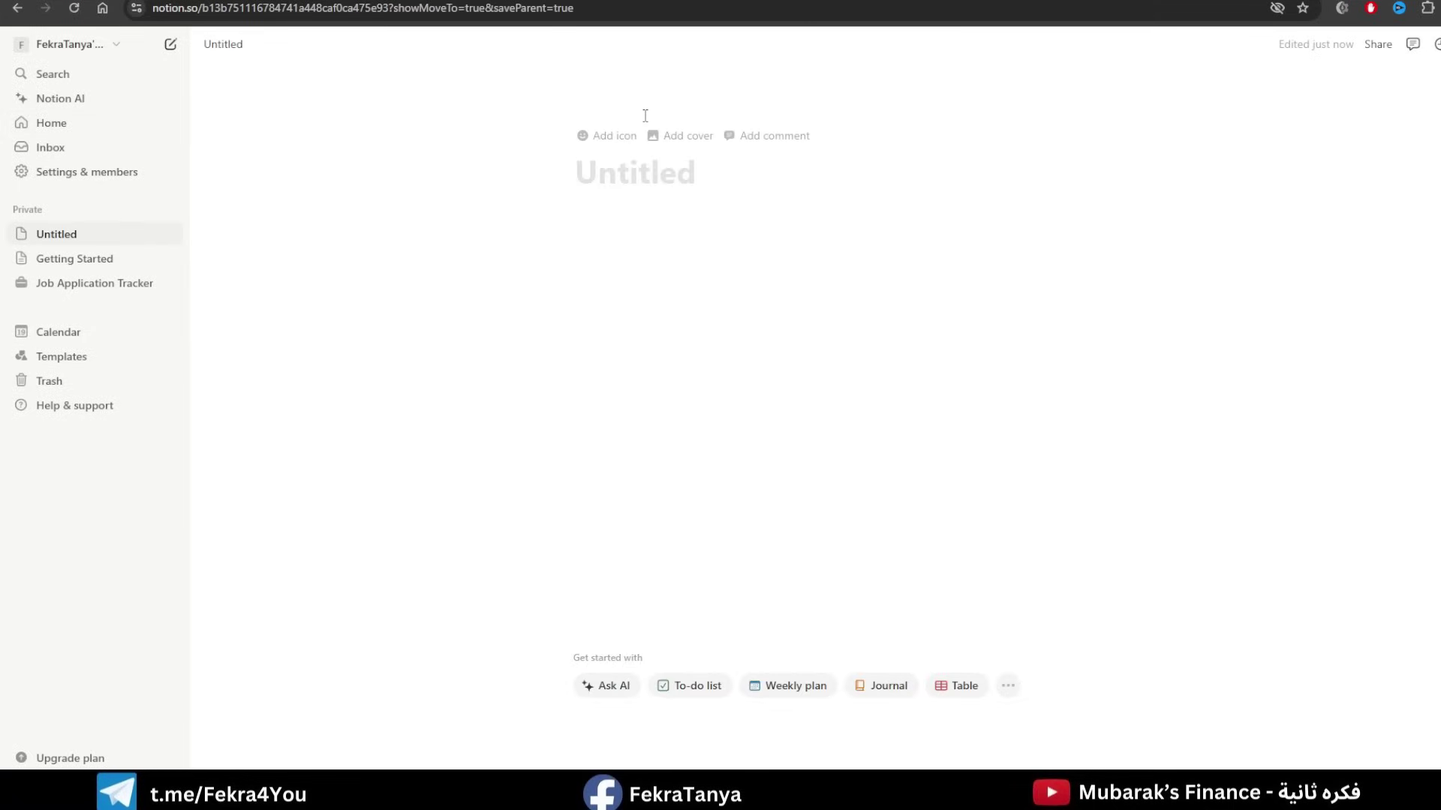
click(708, 146)
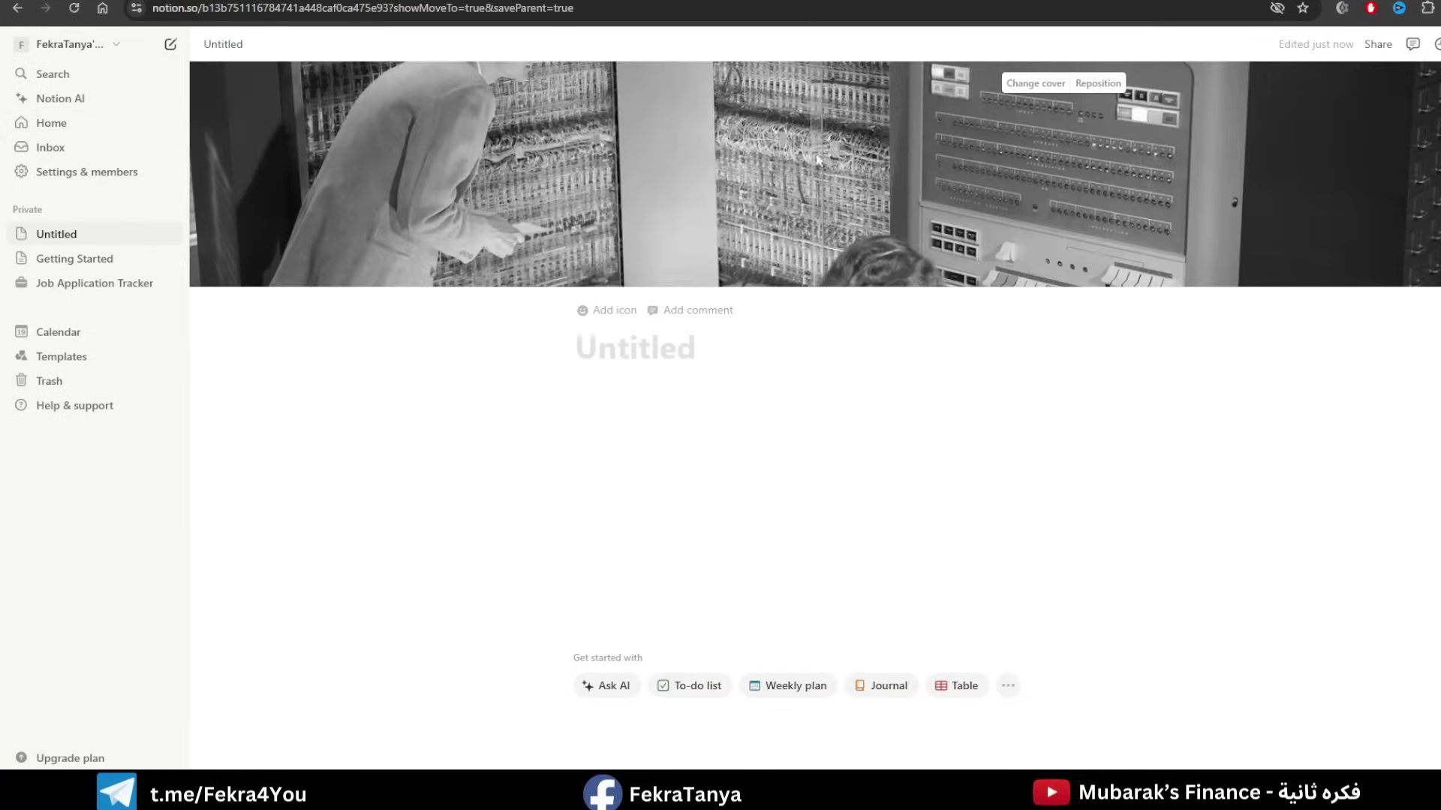
click(601, 310)
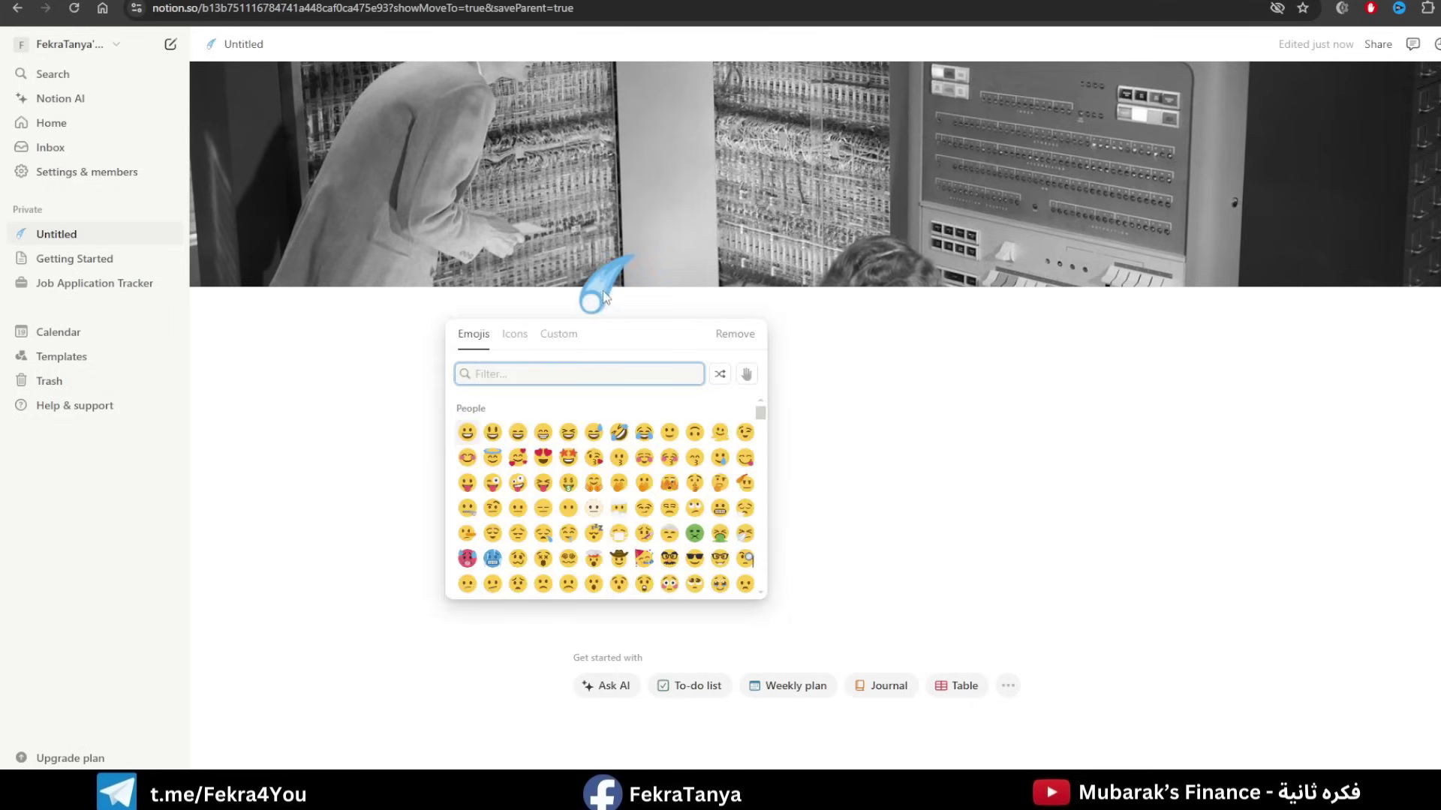
click(854, 384)
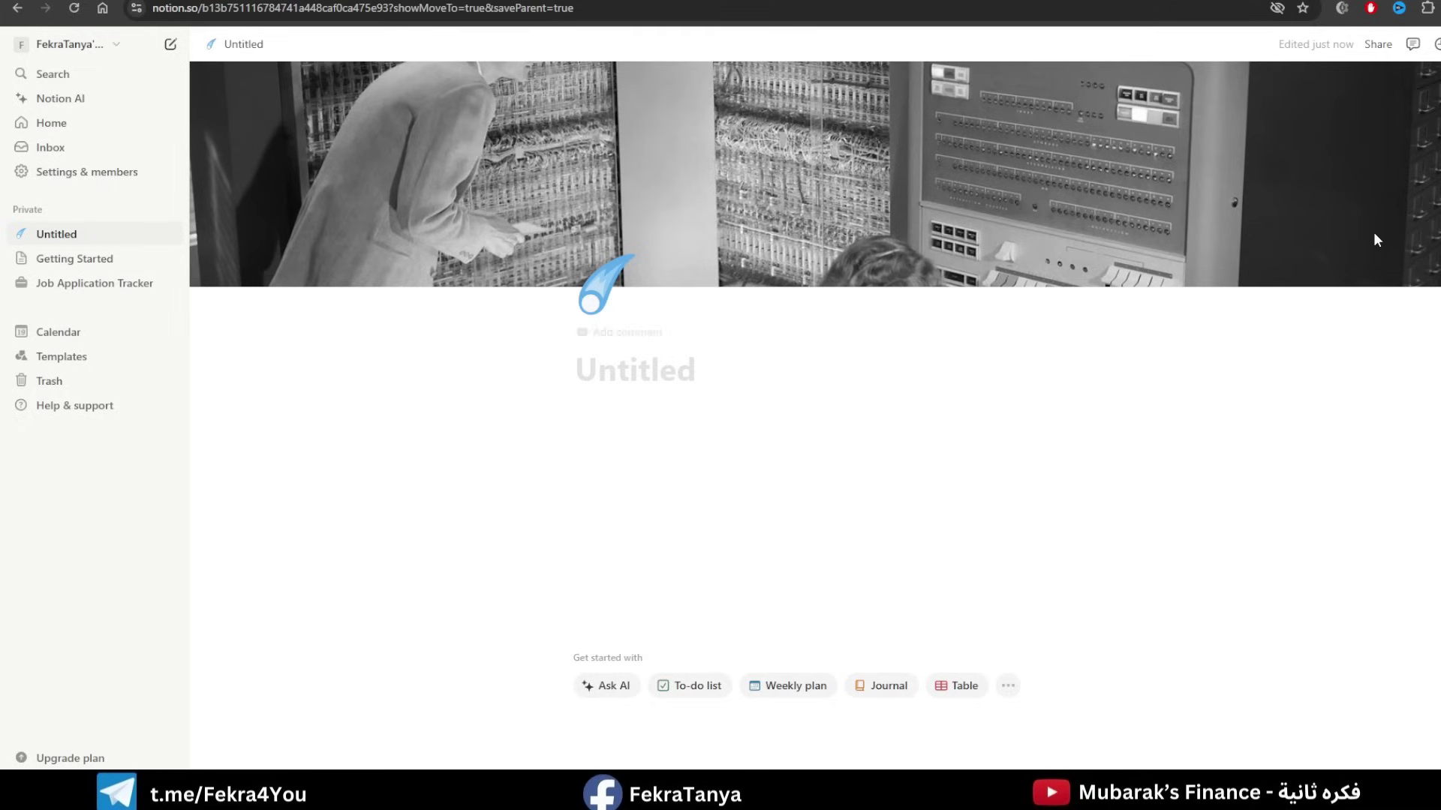
click(1436, 44)
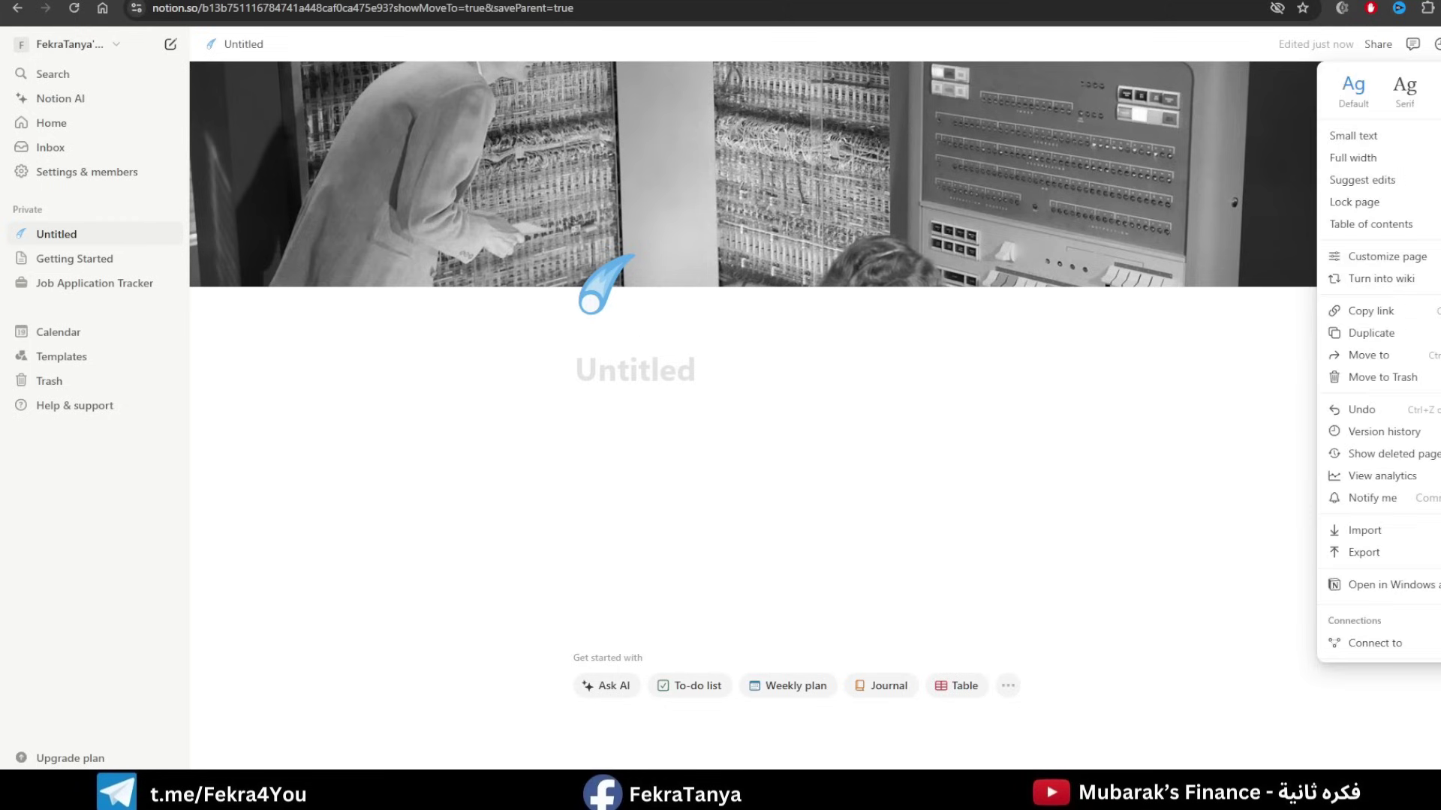
click(915, 368)
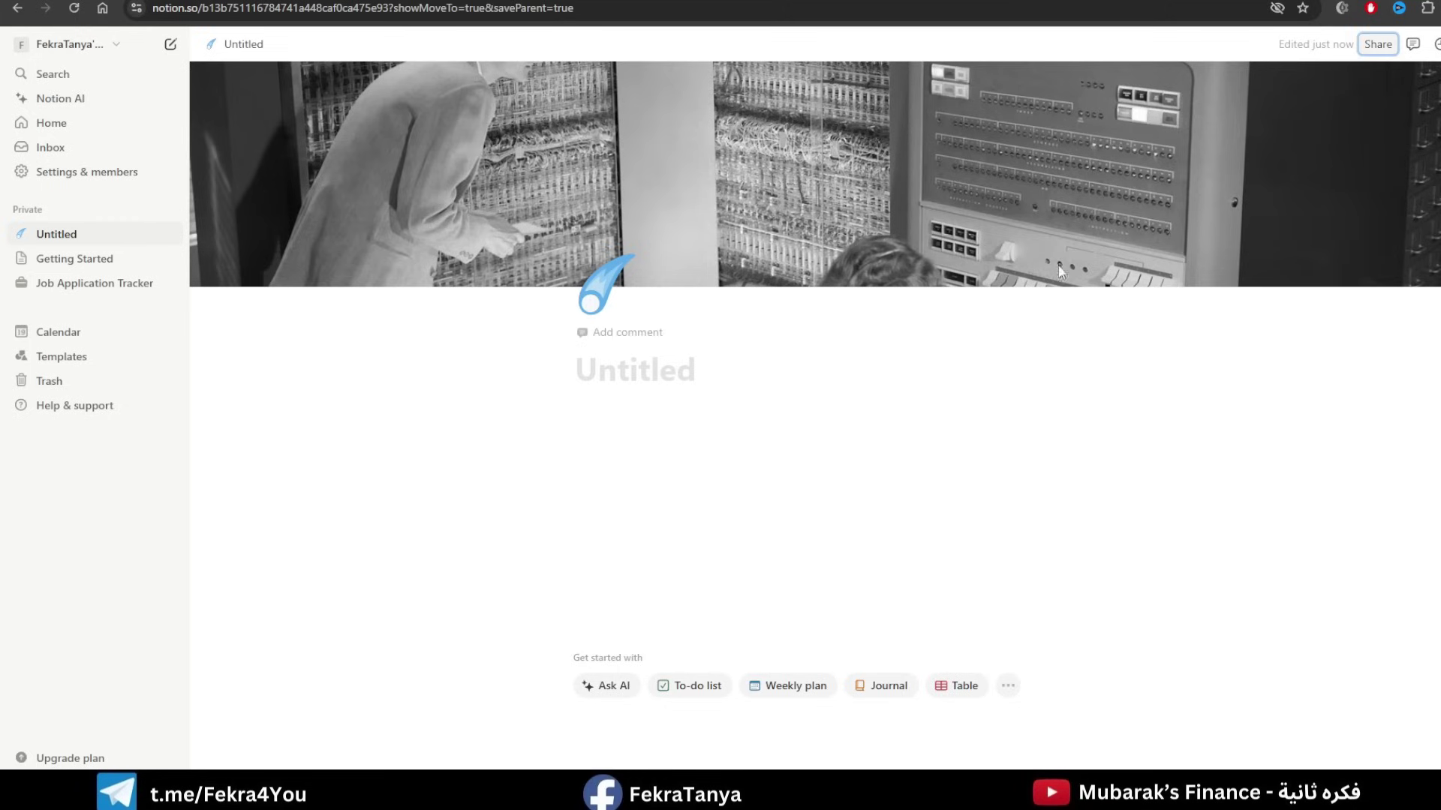
click(1377, 45)
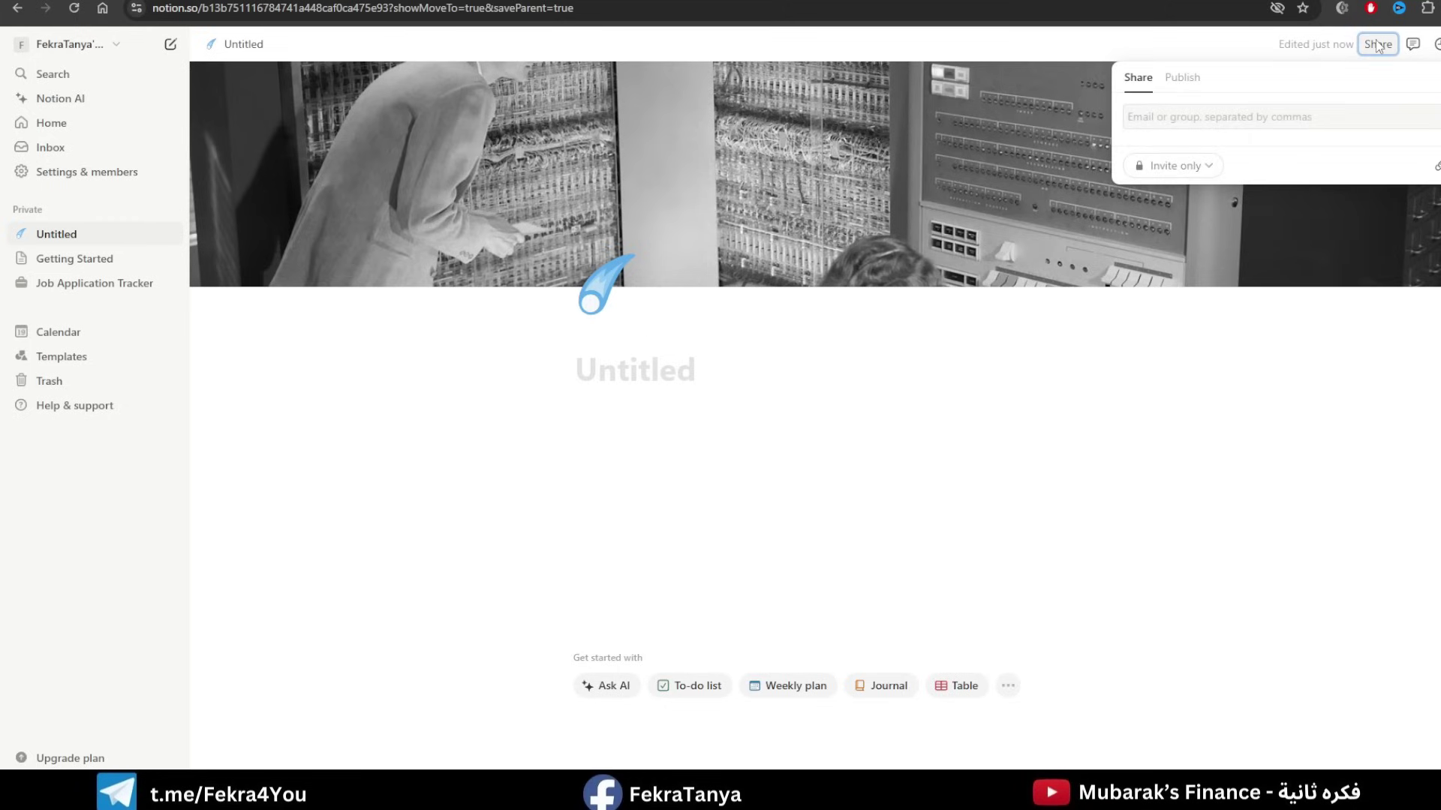
click(1185, 80)
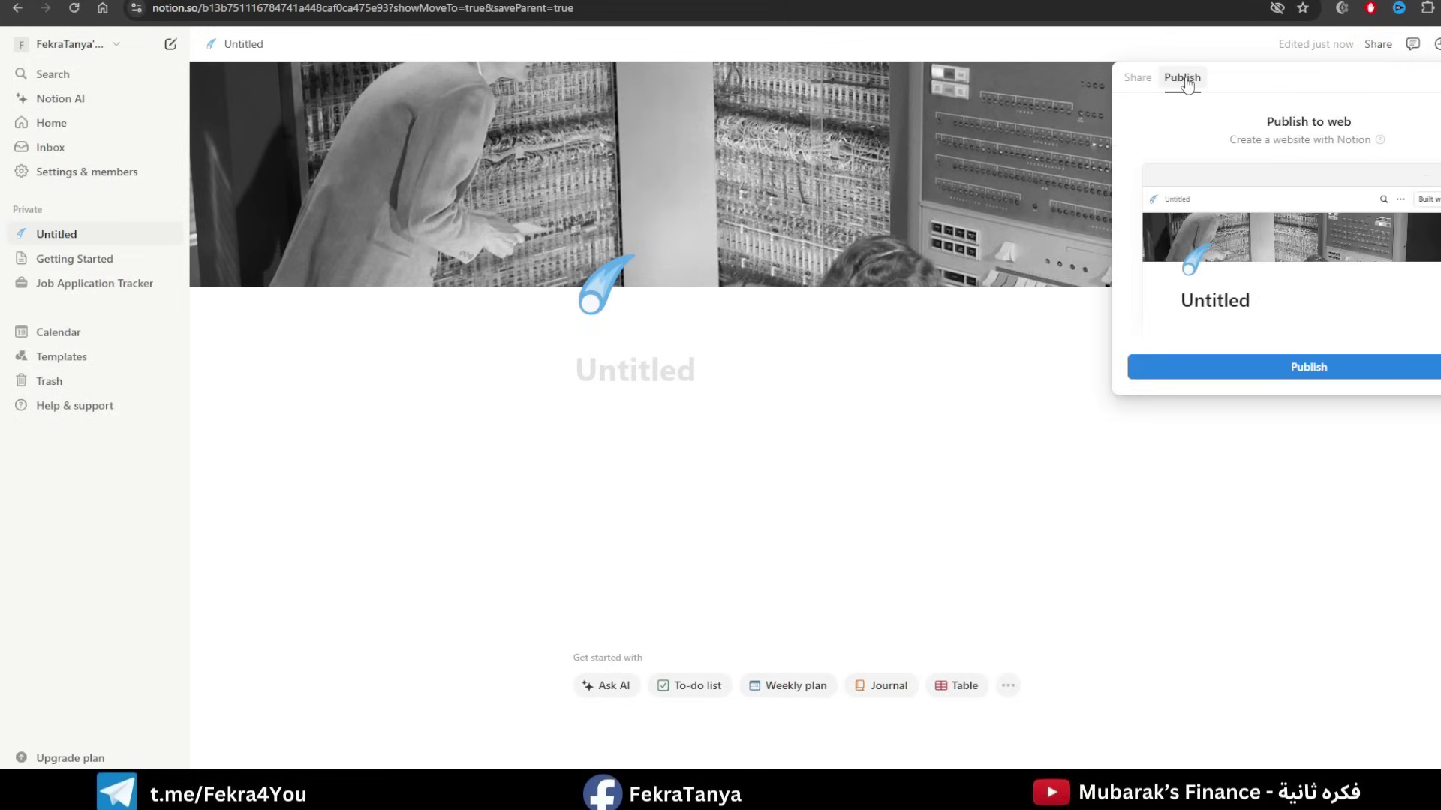
click(1256, 377)
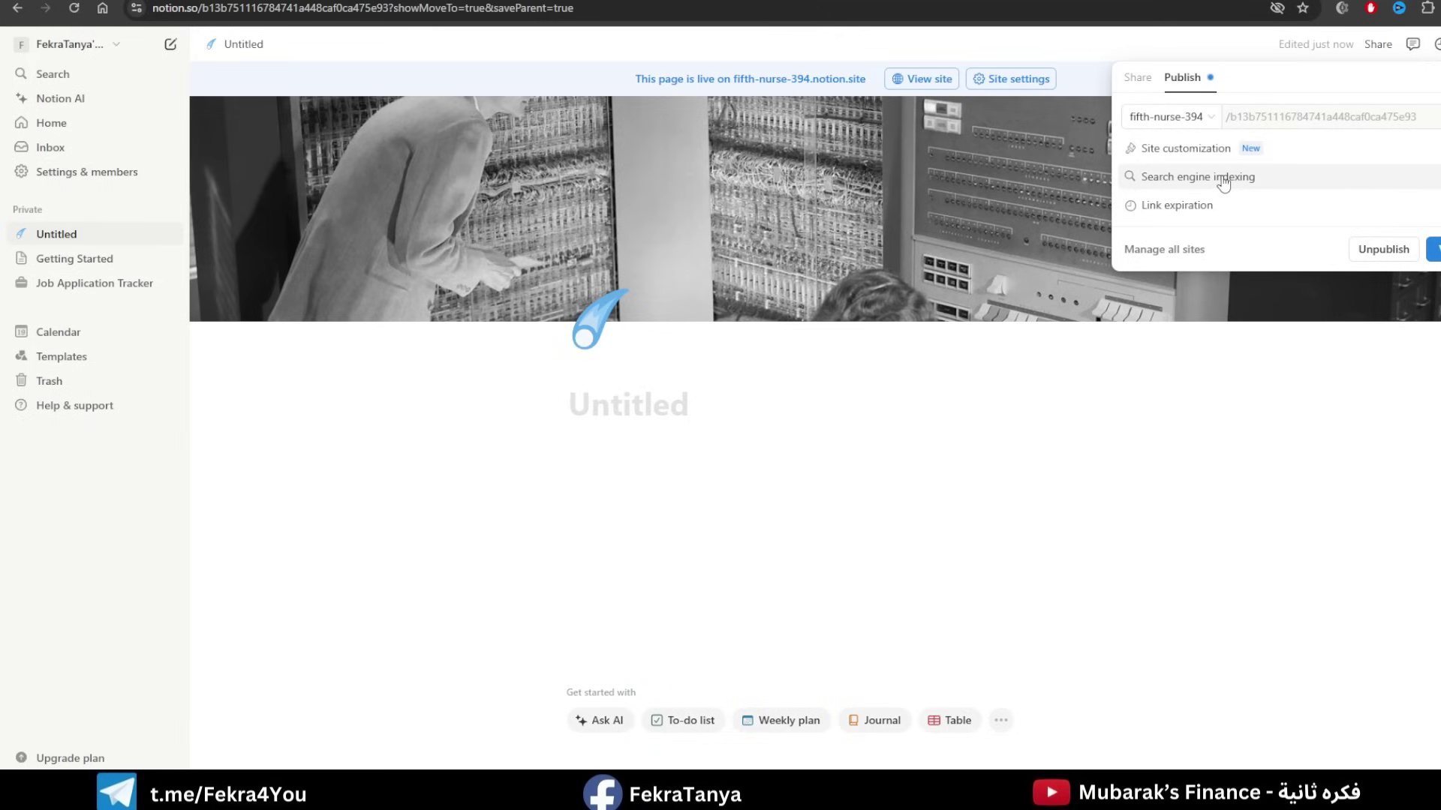
click(1224, 179)
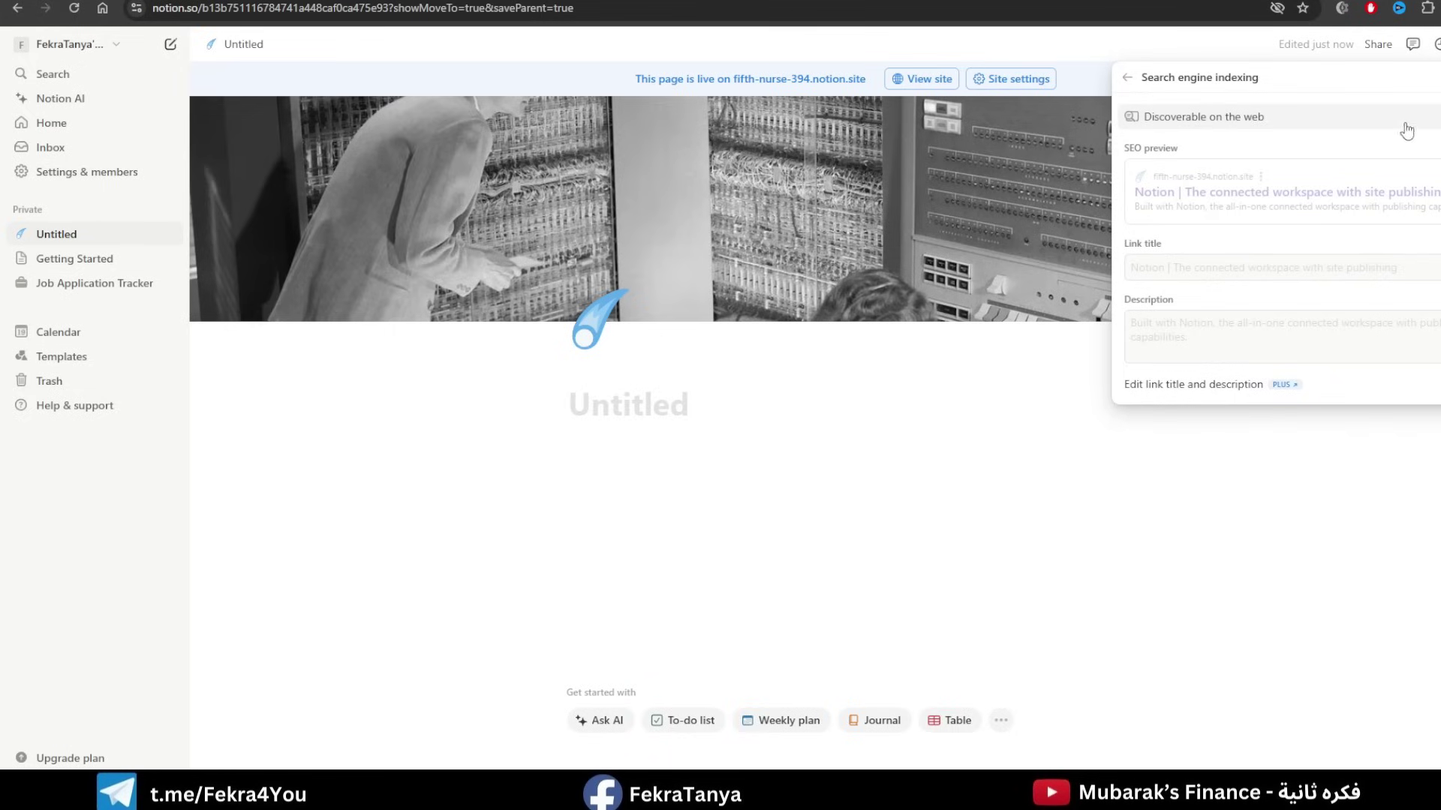
click(1374, 133)
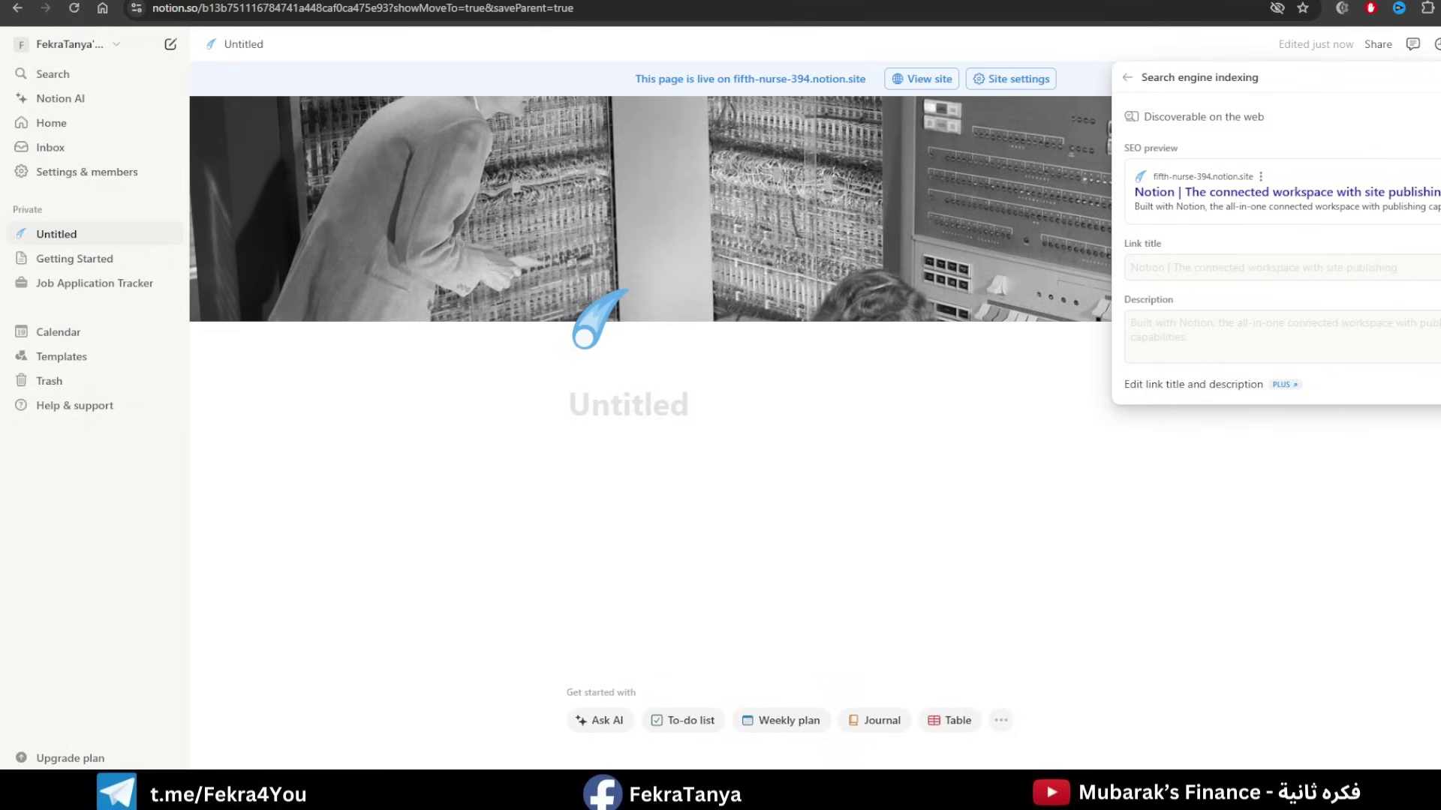
click(1434, 117)
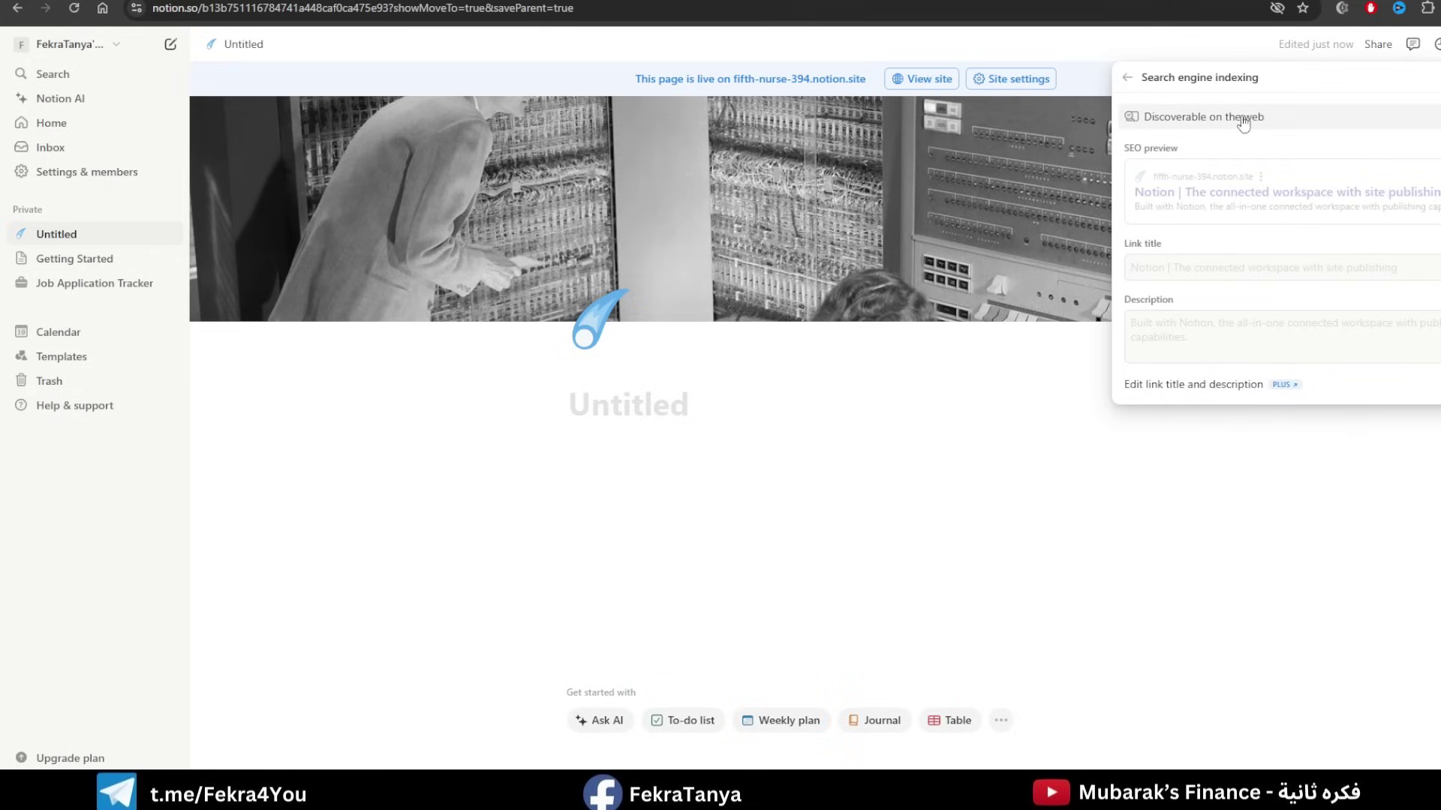
click(1124, 81)
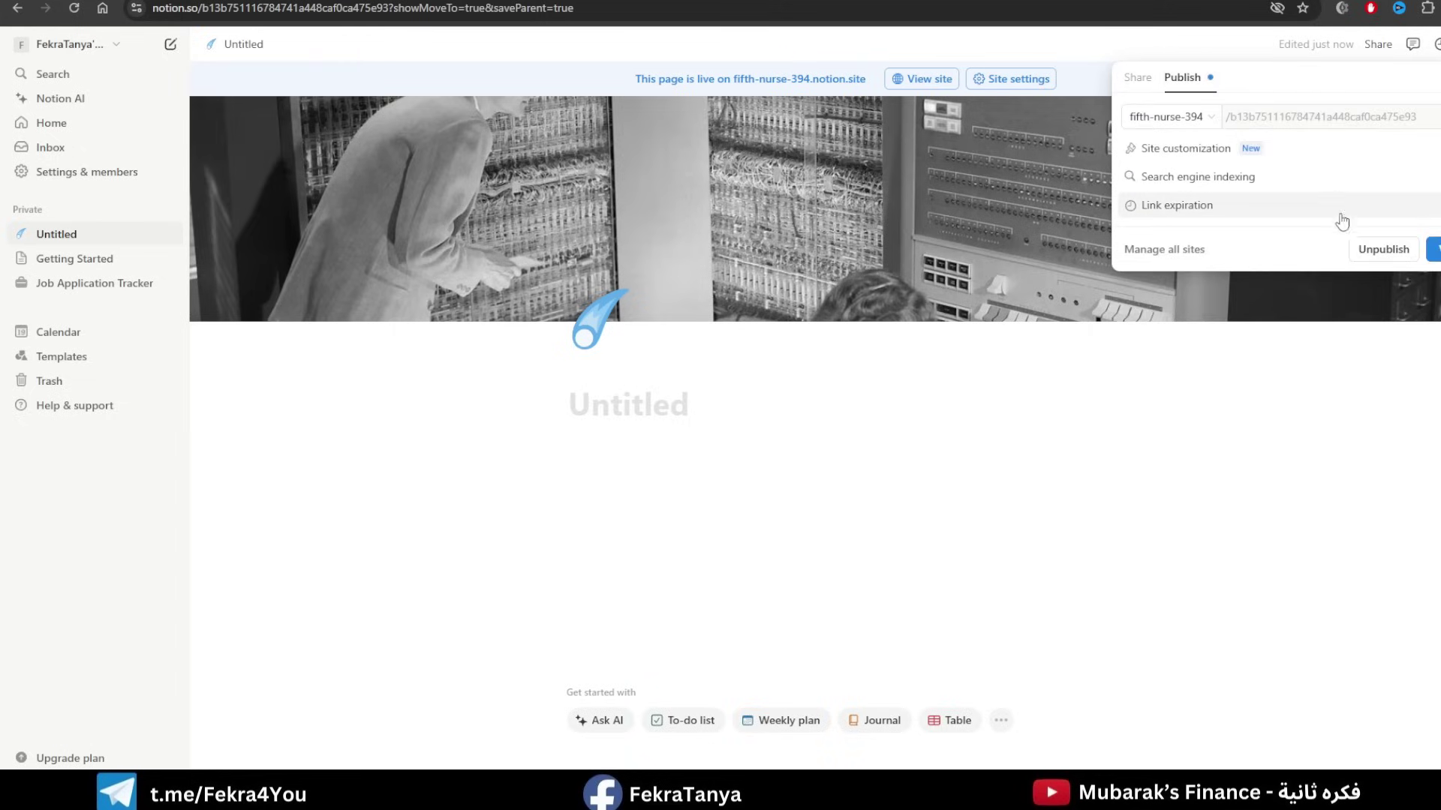
click(1373, 247)
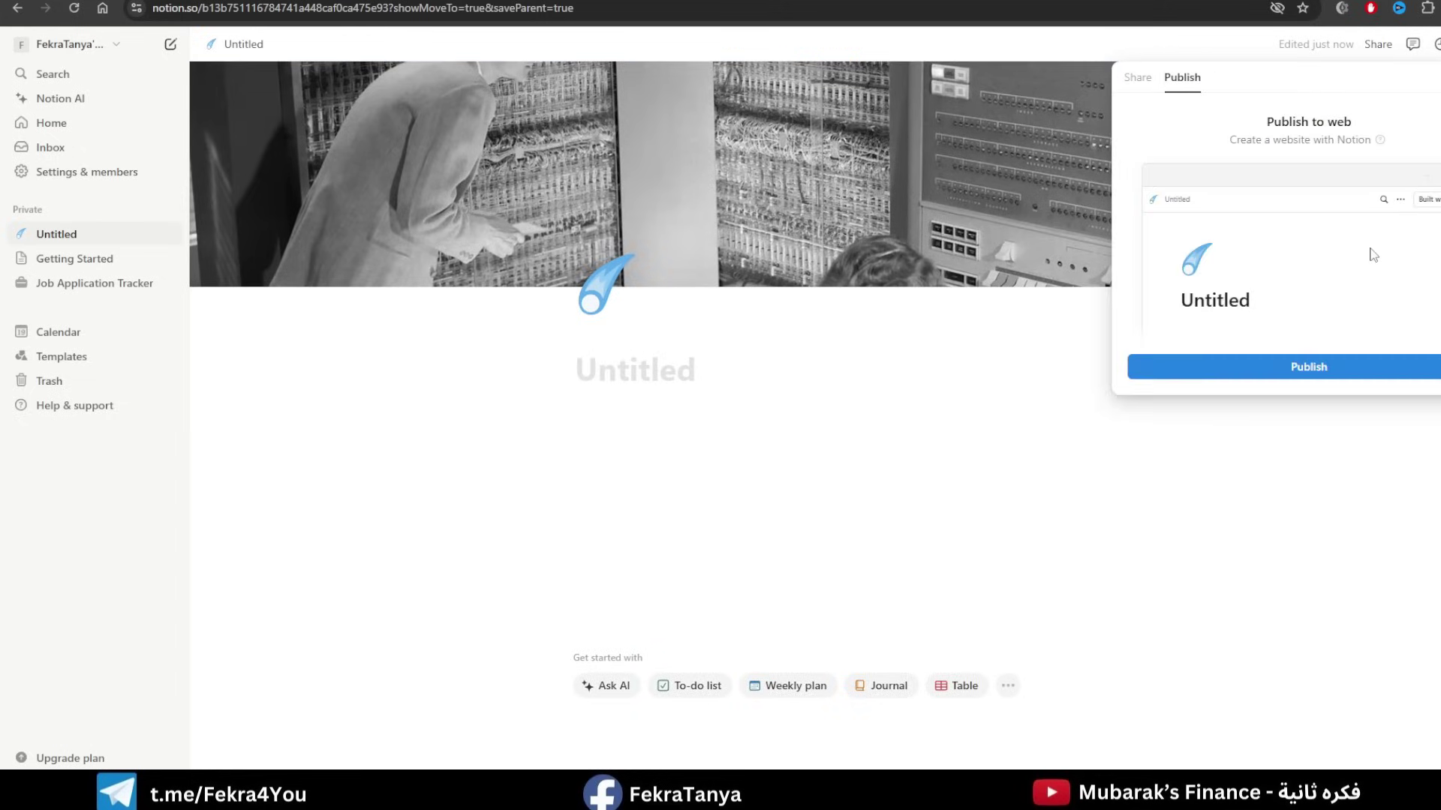
click(921, 345)
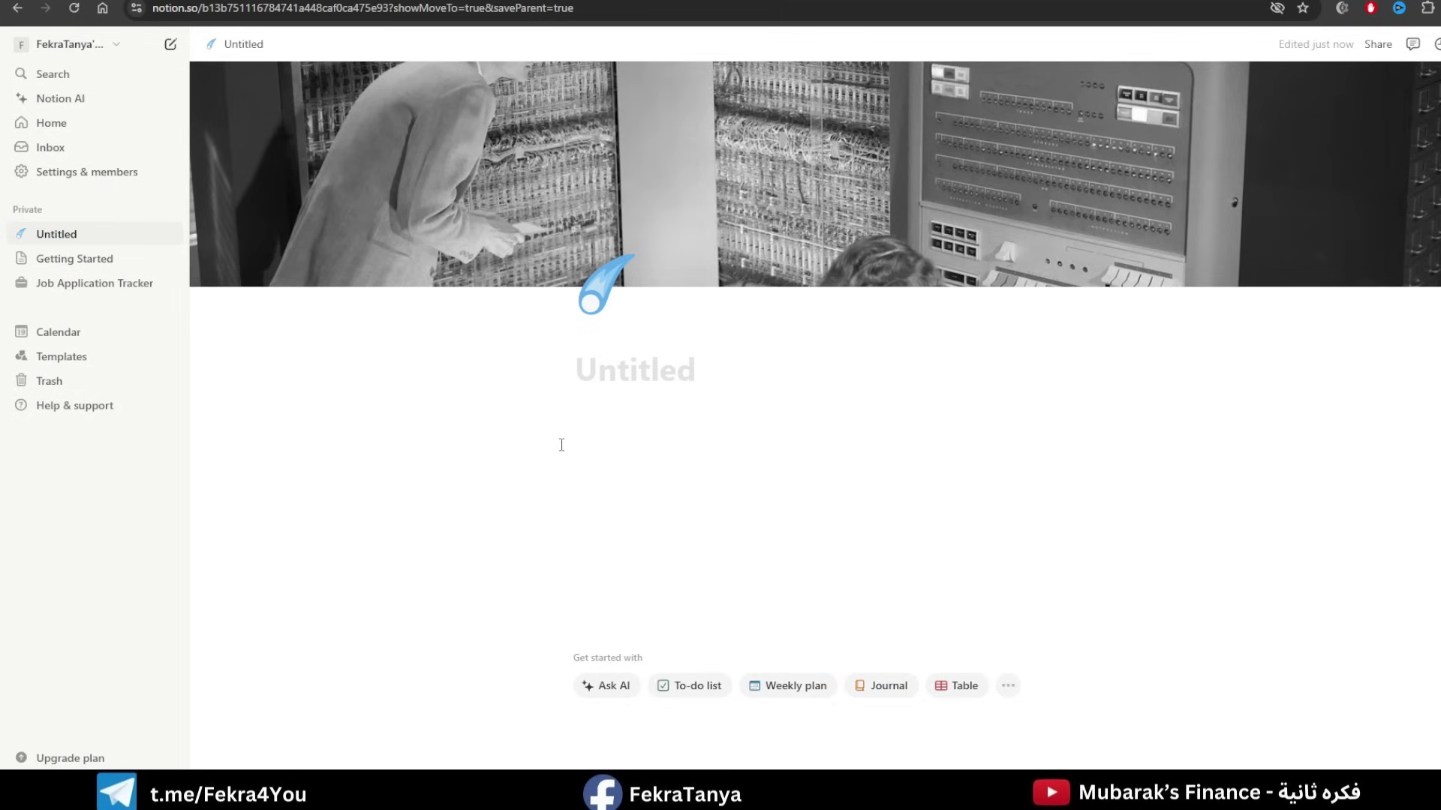
Title the page 'Magic Stories' and start an empty body line beneath it.
click(644, 368)
mouse_move(660, 156)
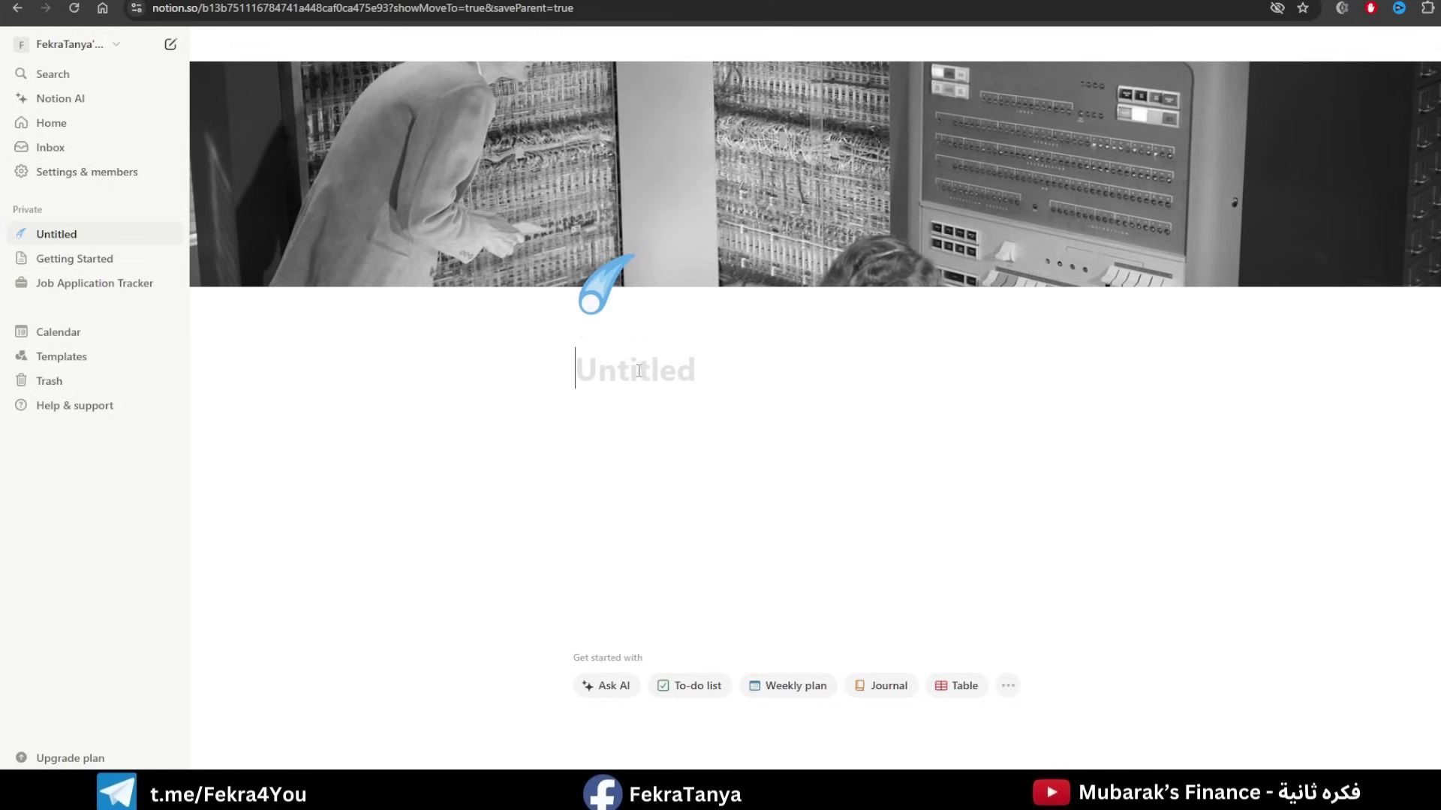
text(Magic S)
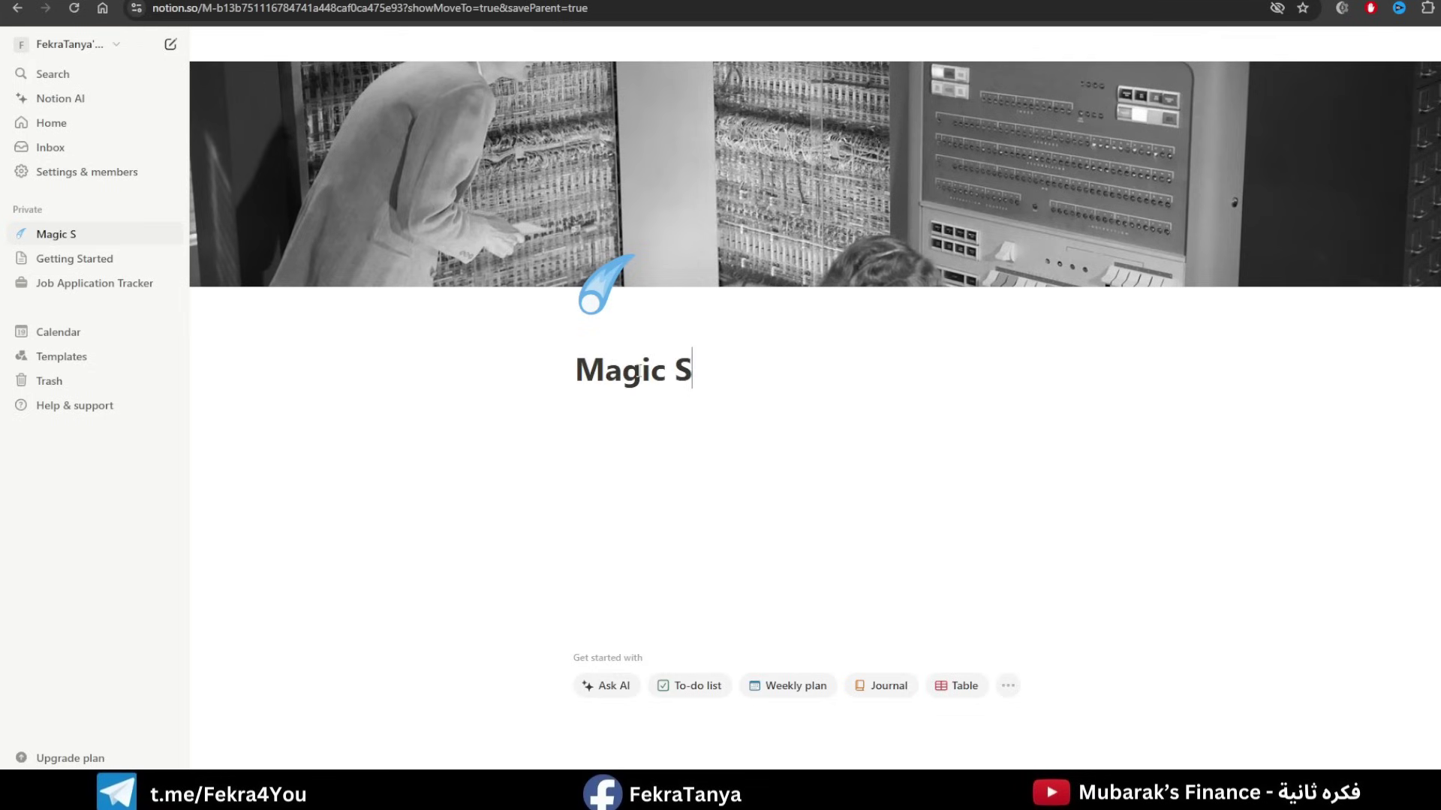
text(tories)
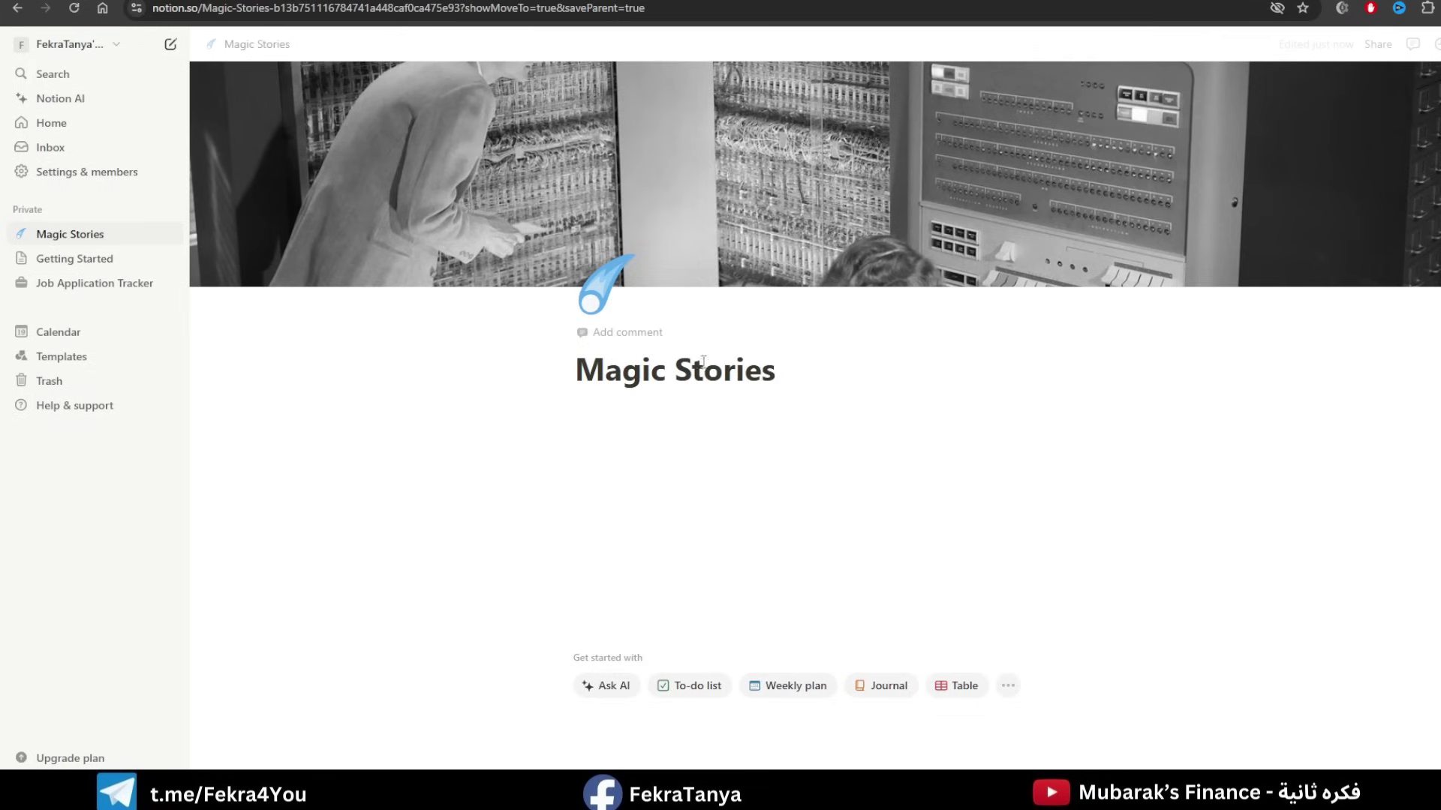
click(747, 418)
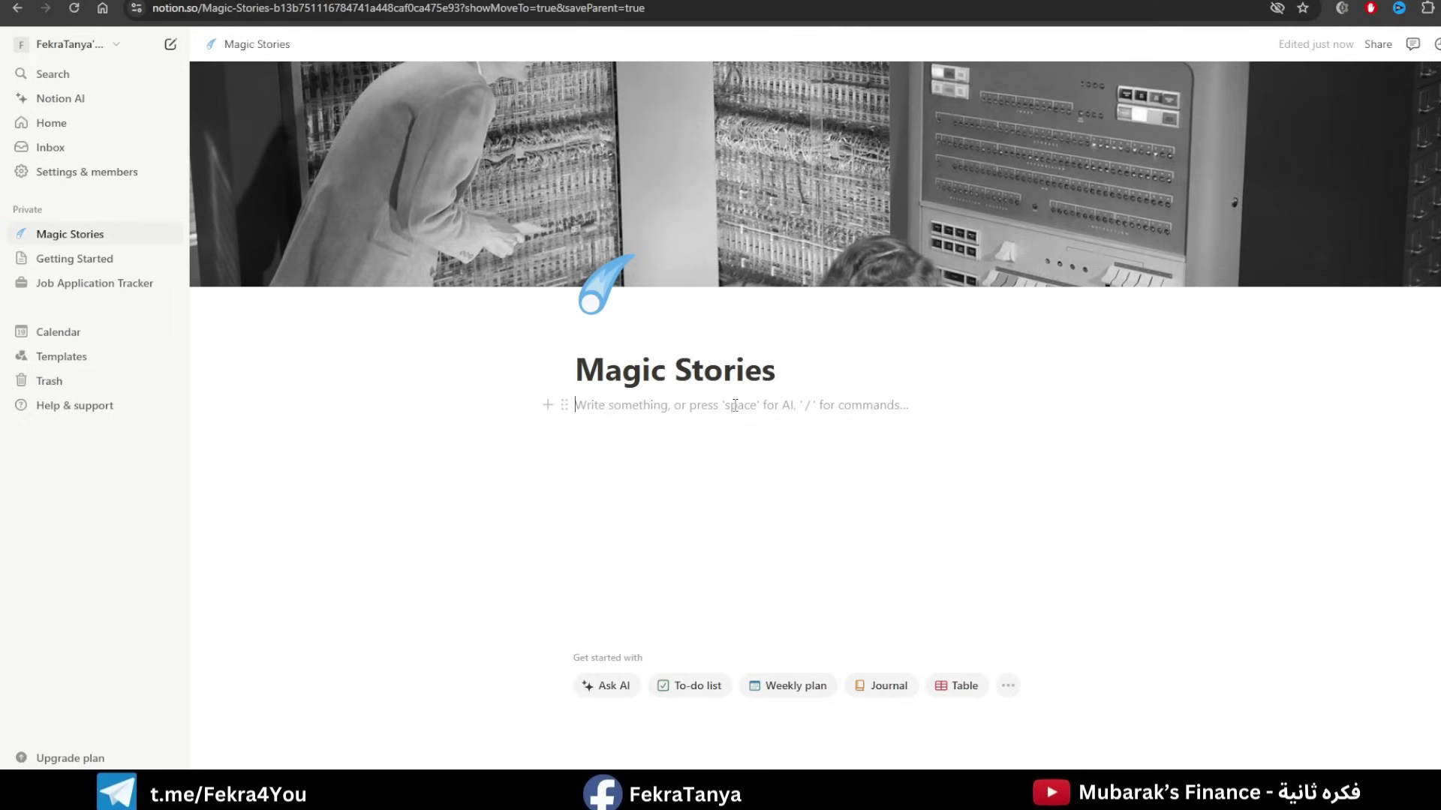
Insert a Divider block from Basic blocks directly under the 'Magic Stories' title.
click(548, 406)
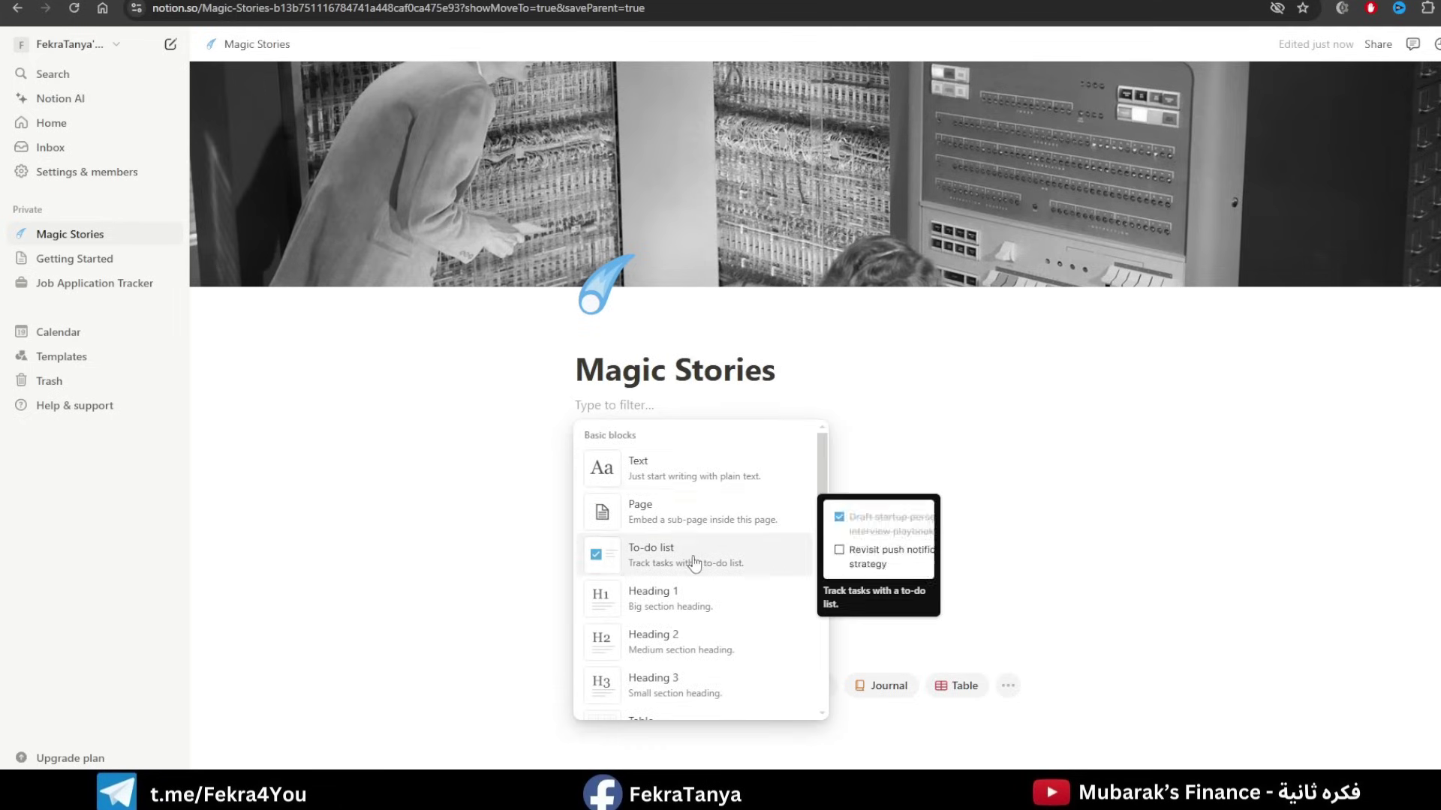
scroll(691, 559, down, 3)
scroll(695, 564, up, 3)
scroll(721, 480, down, 3)
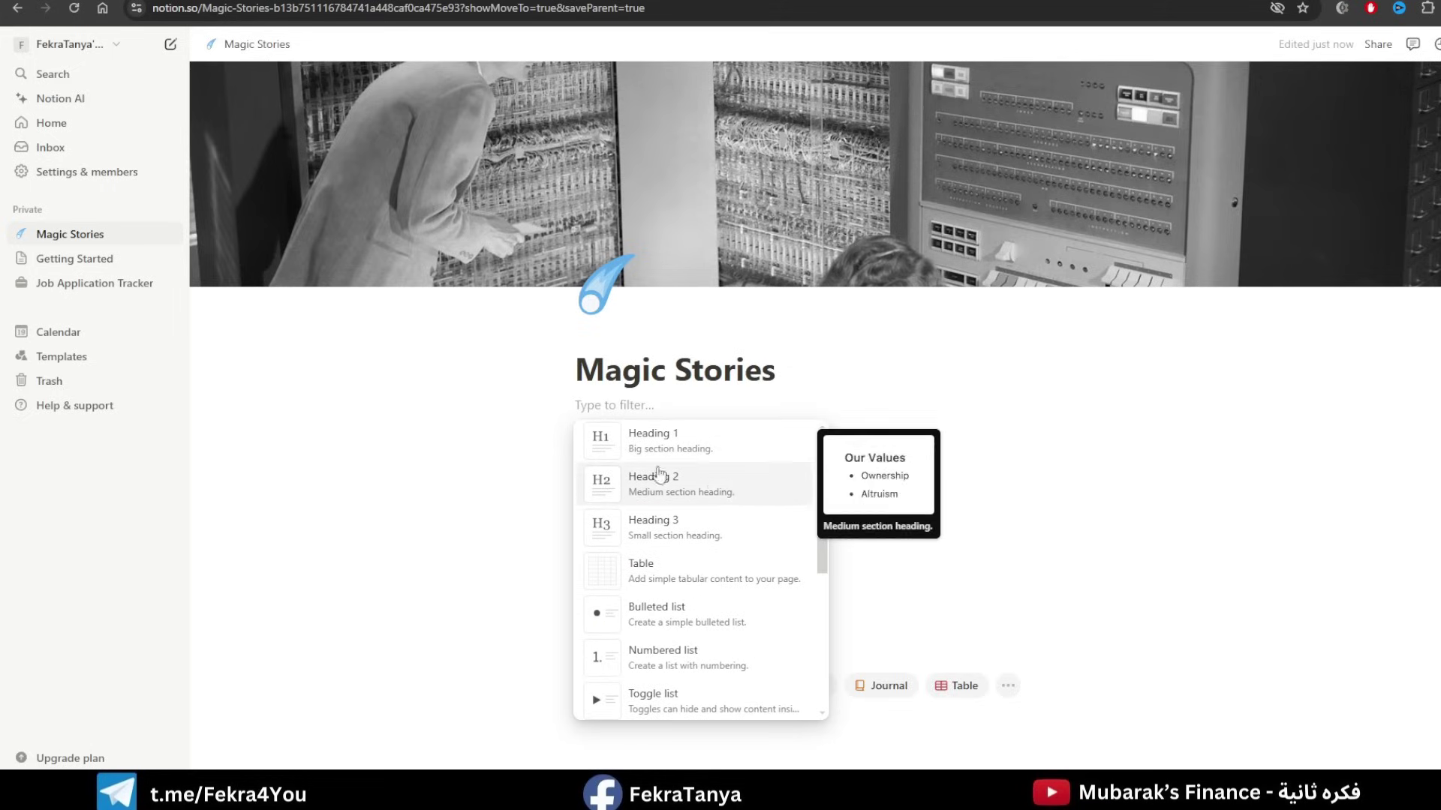
scroll(711, 445, down, 1)
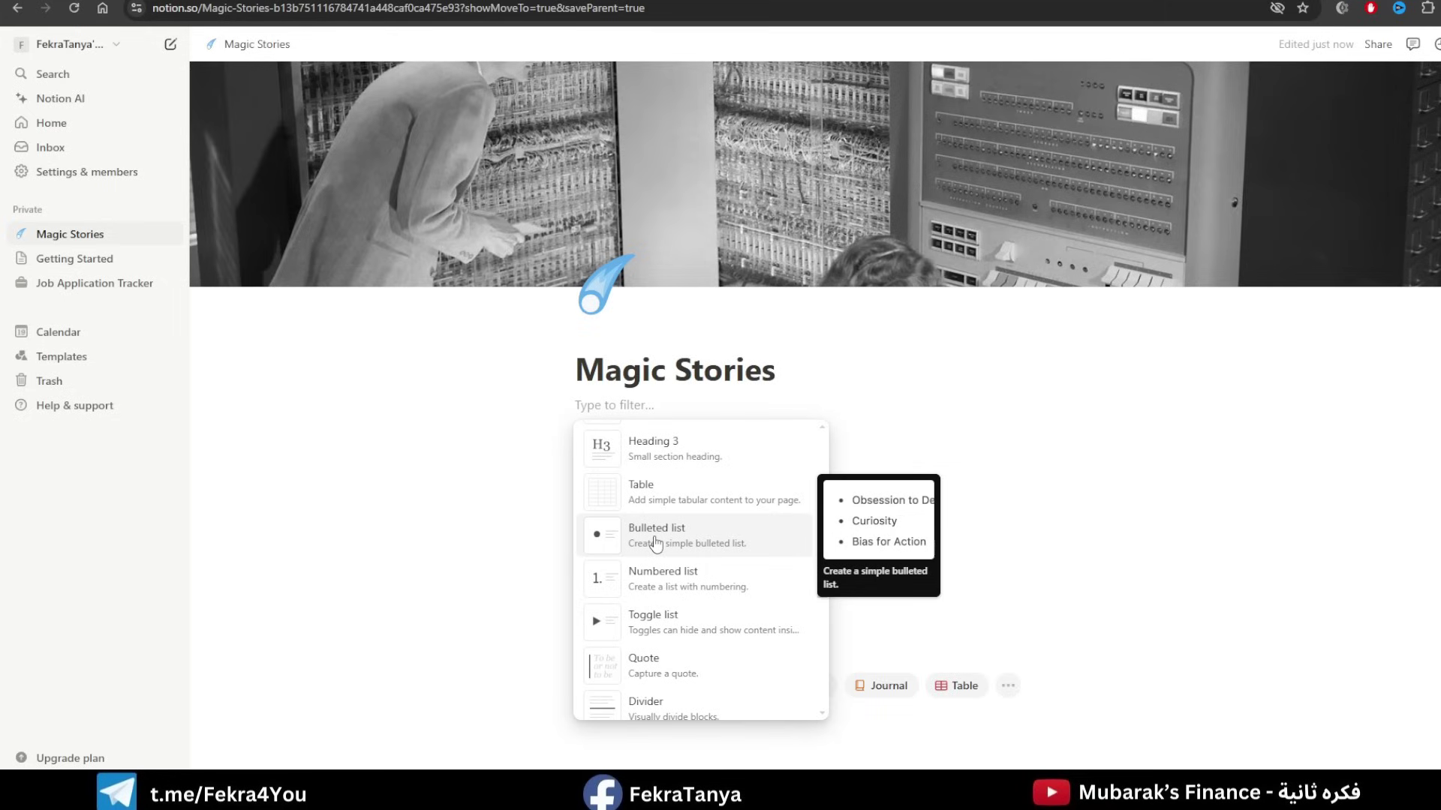
scroll(706, 526, down, 5)
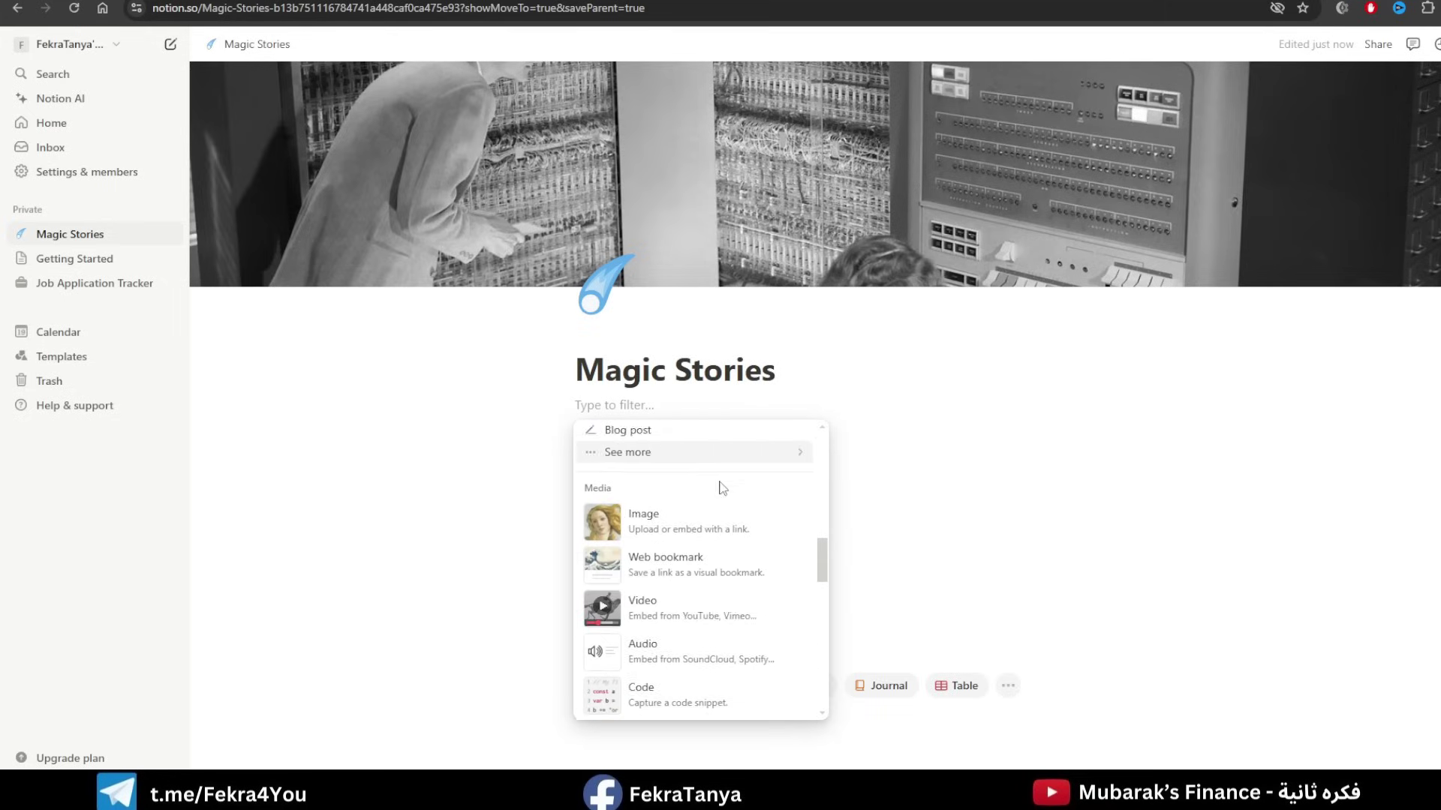
scroll(721, 488, down, 1)
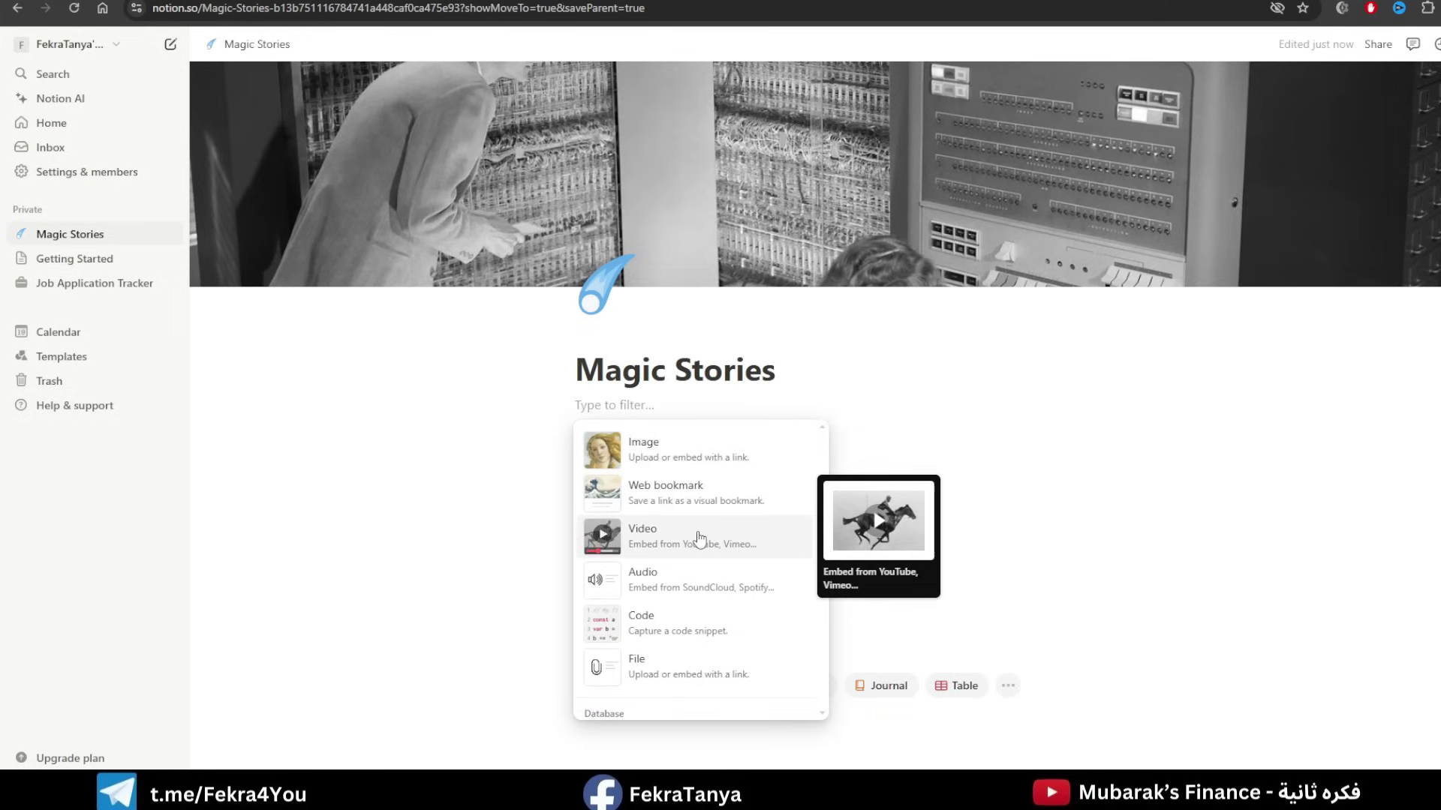
scroll(699, 537, down, 2)
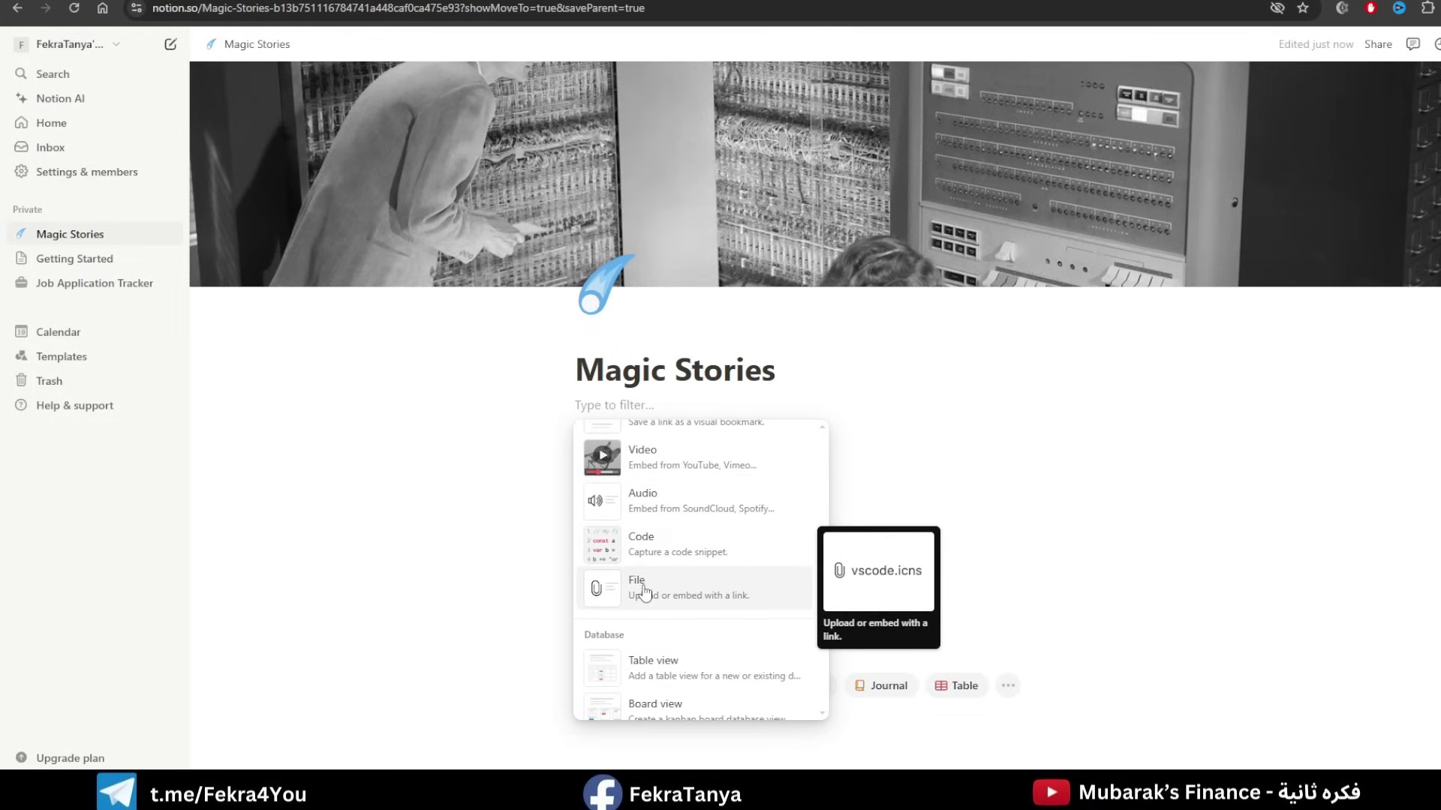
scroll(661, 582, down, 7)
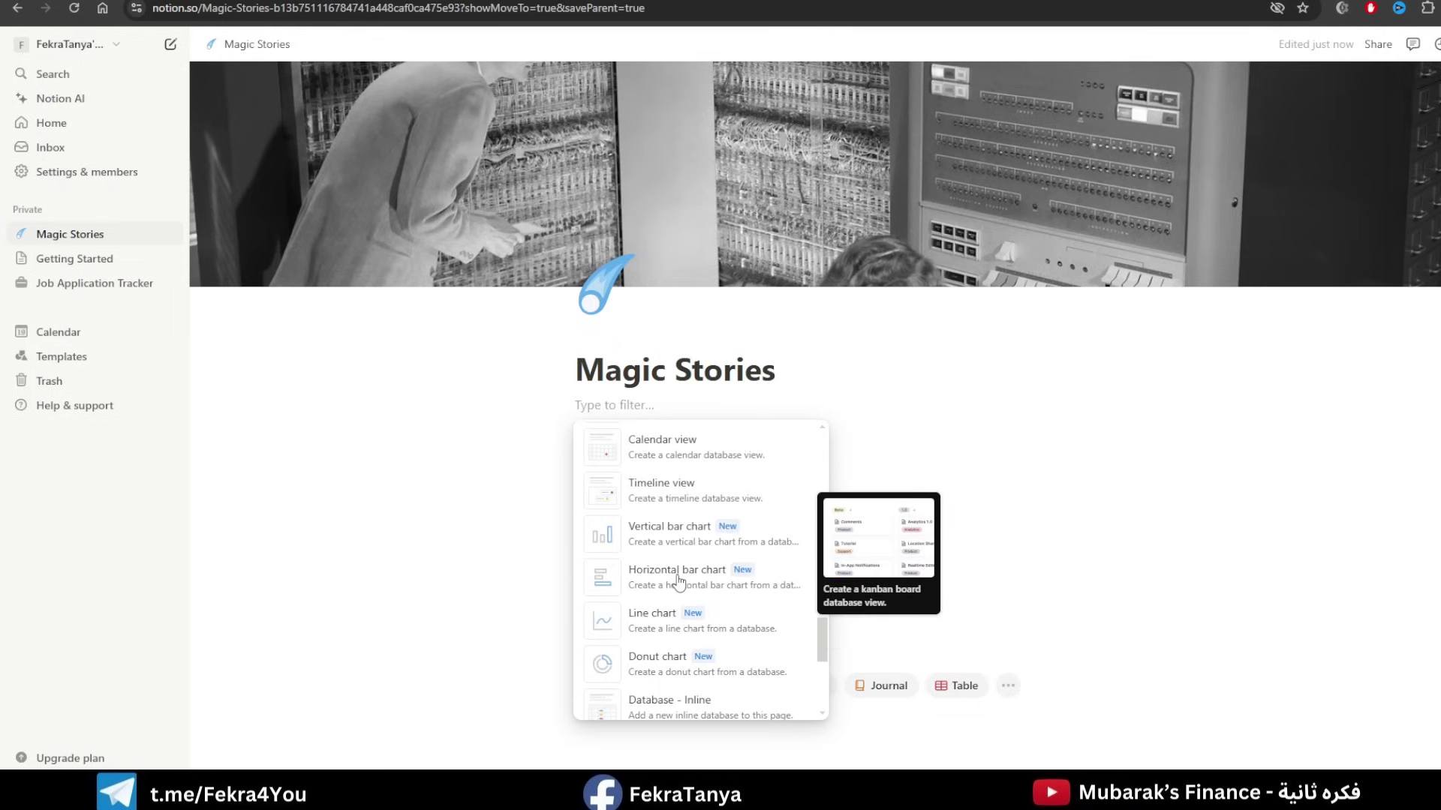
scroll(687, 571, up, 15)
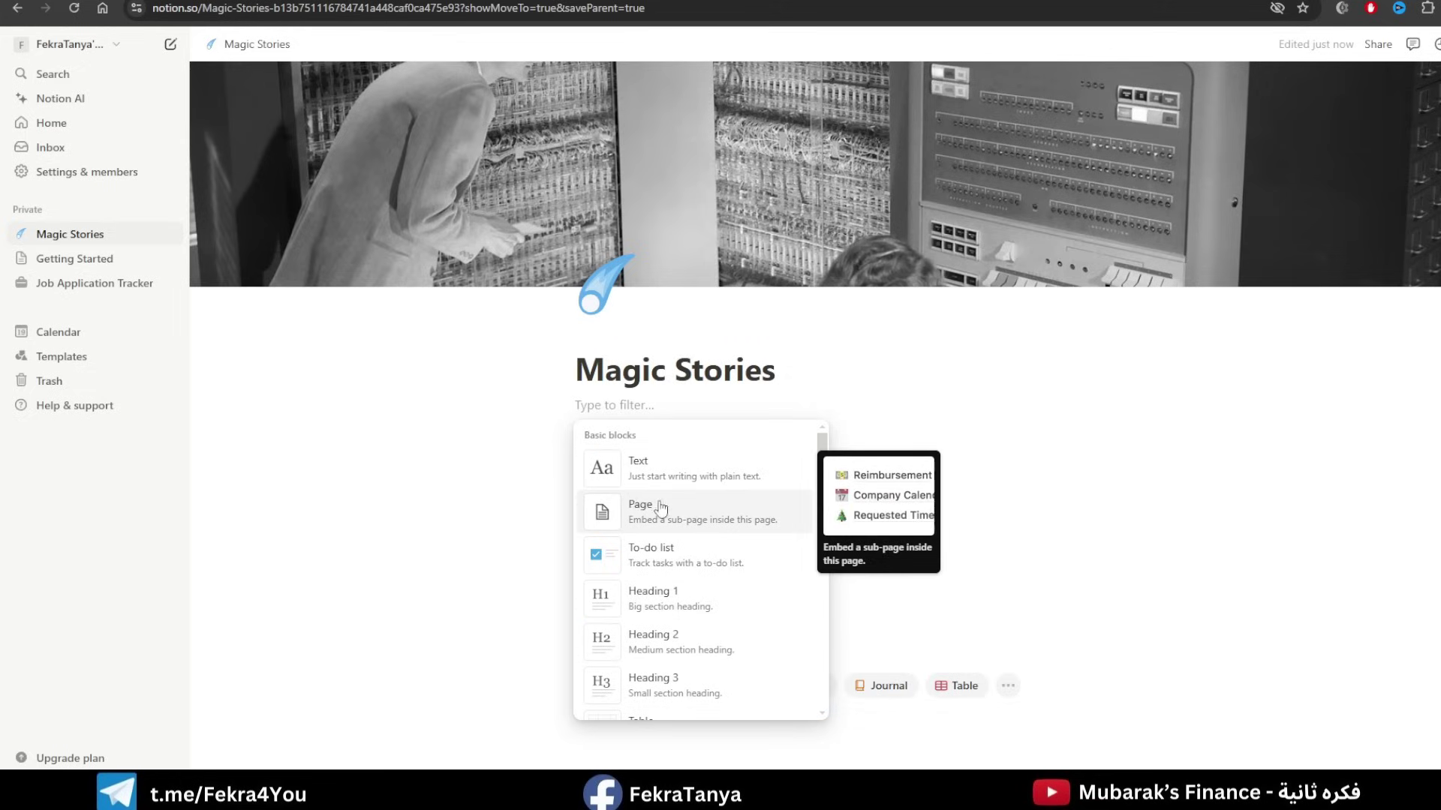
scroll(664, 510, down, 2)
scroll(675, 506, down, 3)
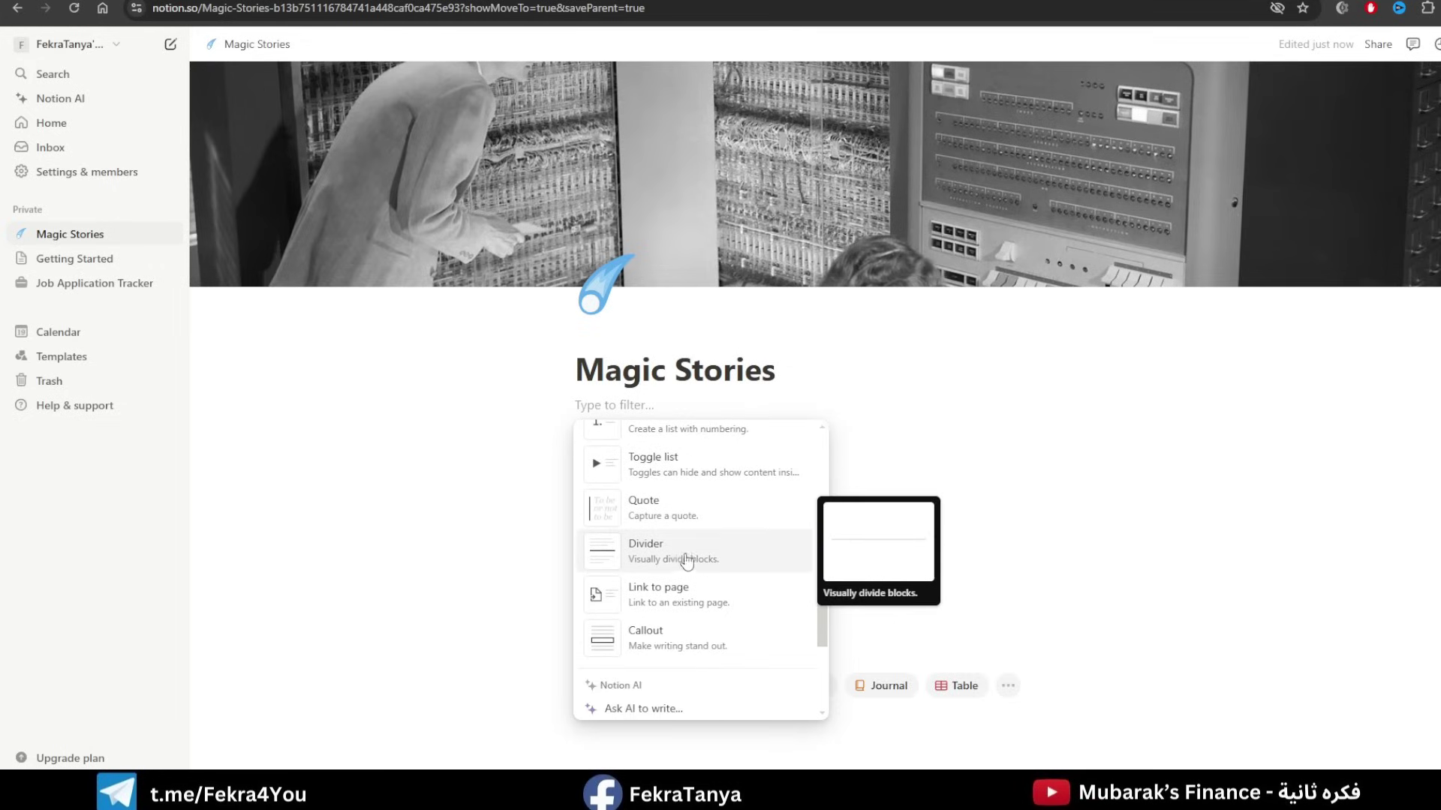
click(681, 559)
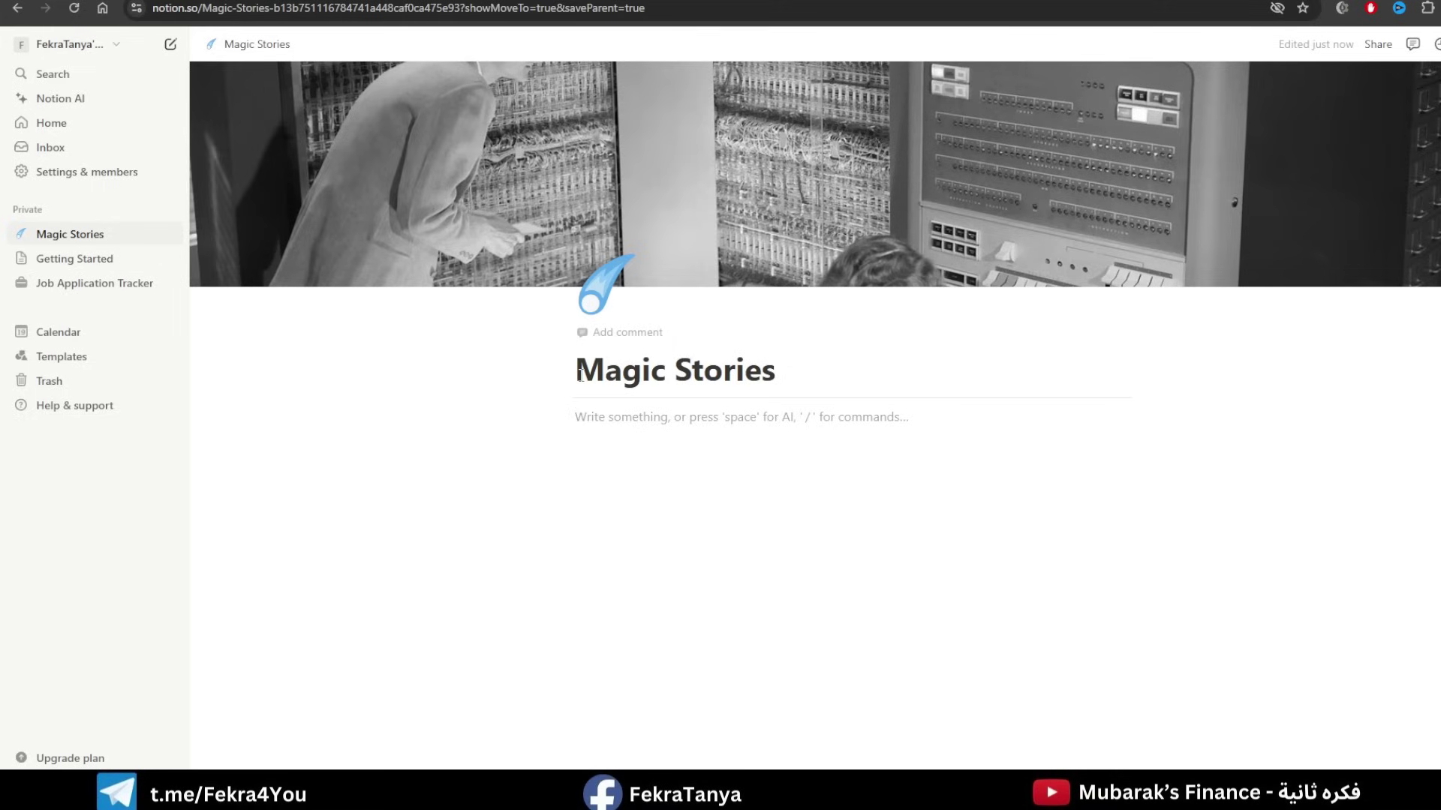
On the empty line below the title, bring up Notion AI actions with /ai.
drag(745, 369, 563, 295)
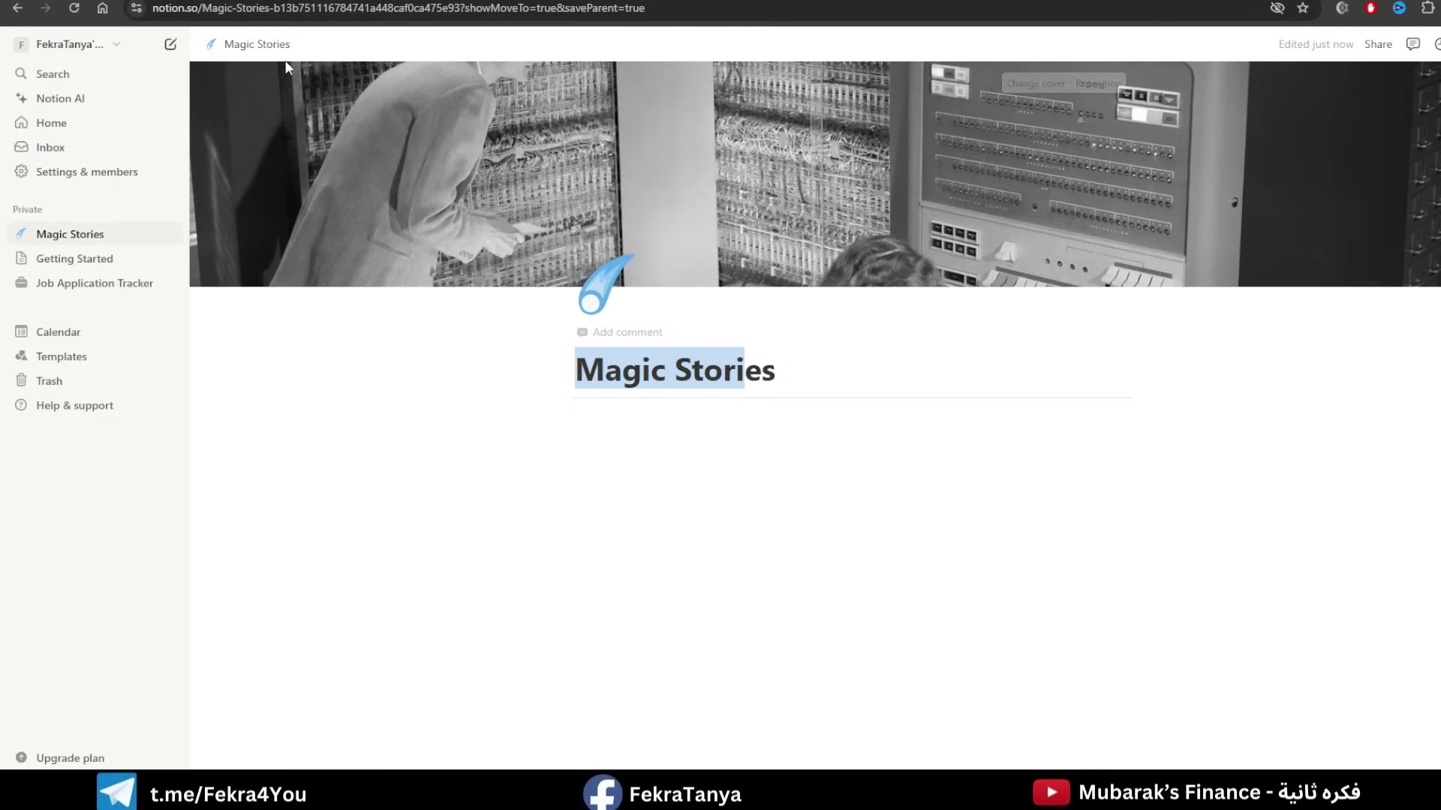
click(635, 418)
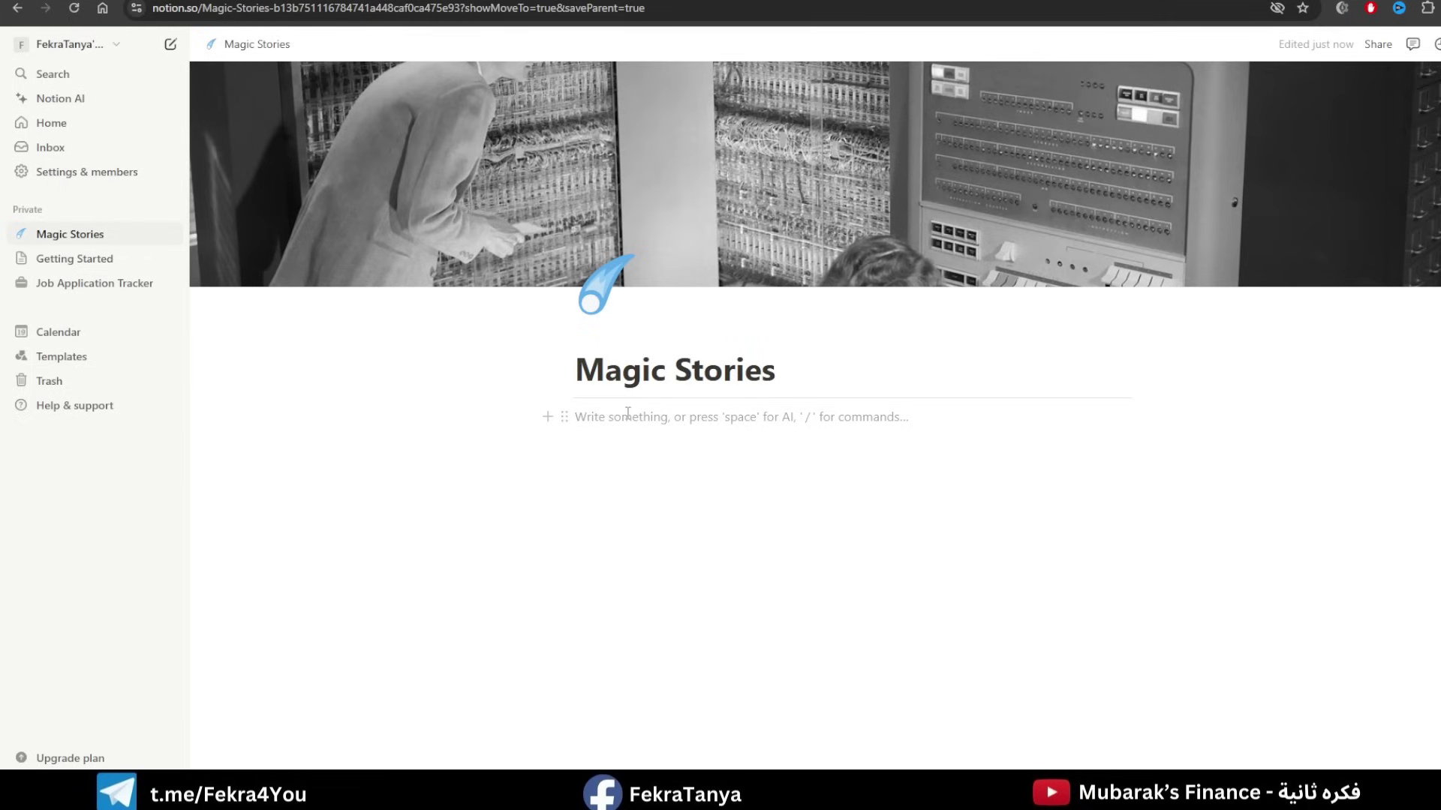
click(547, 416)
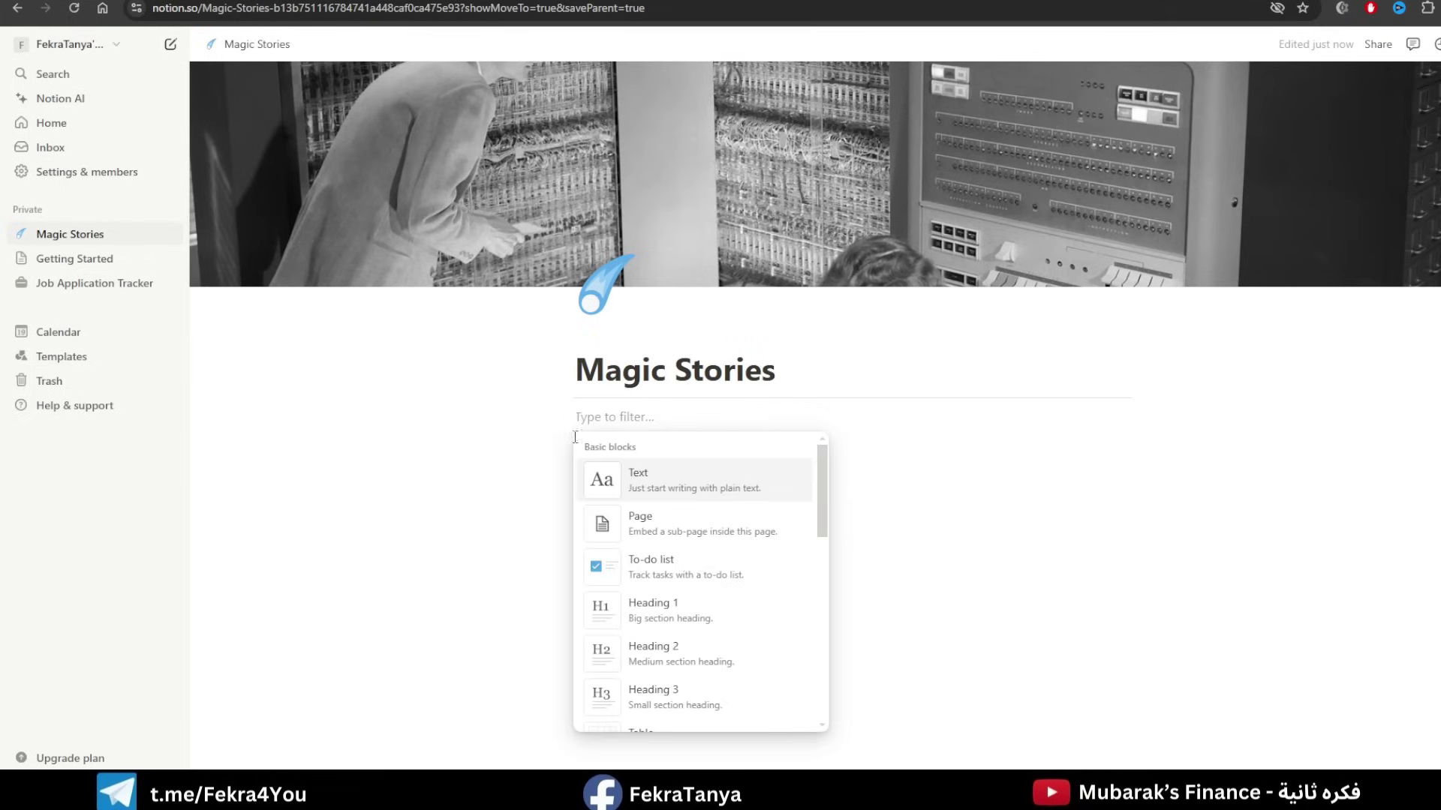
scroll(746, 533, down, 3)
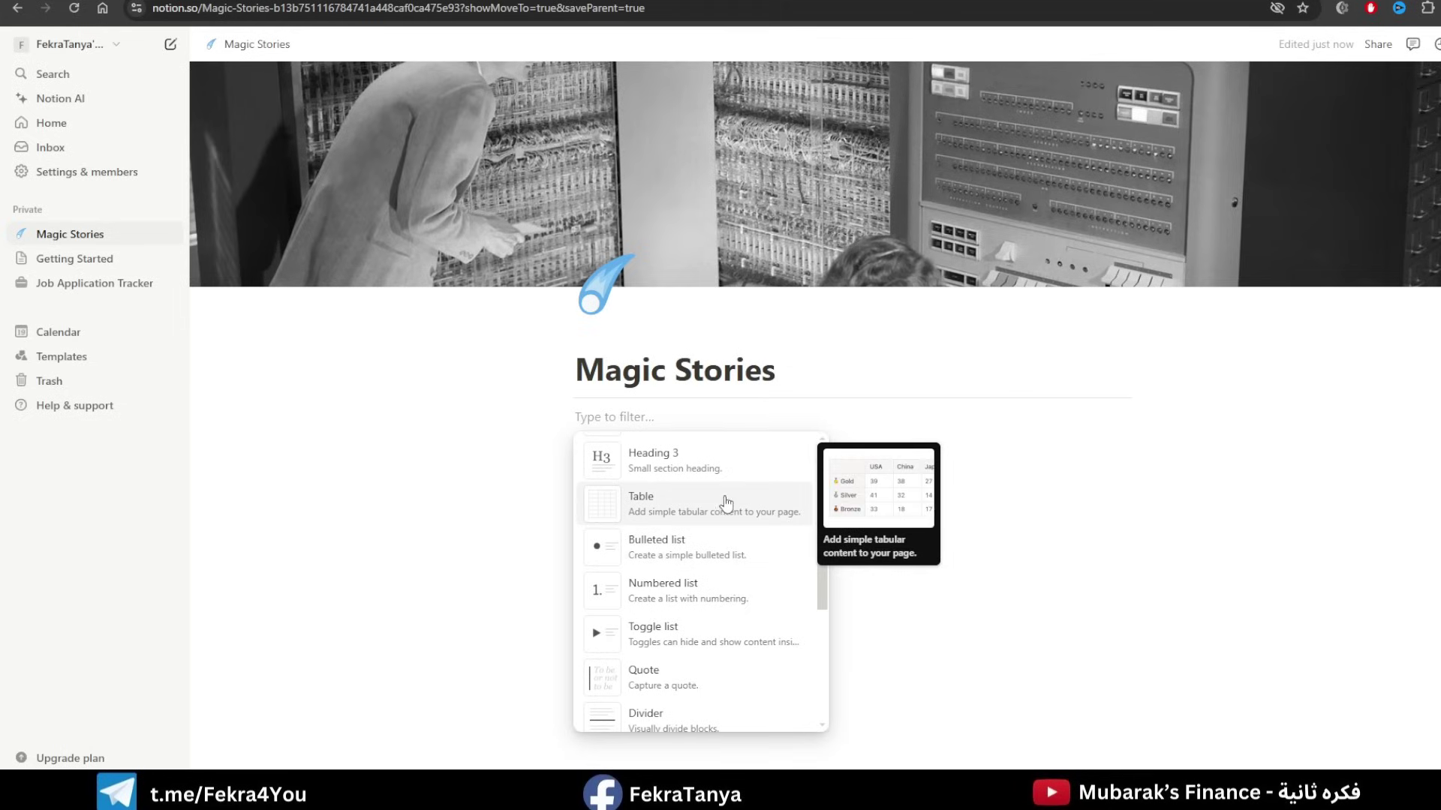
click(667, 414)
text(/ai)
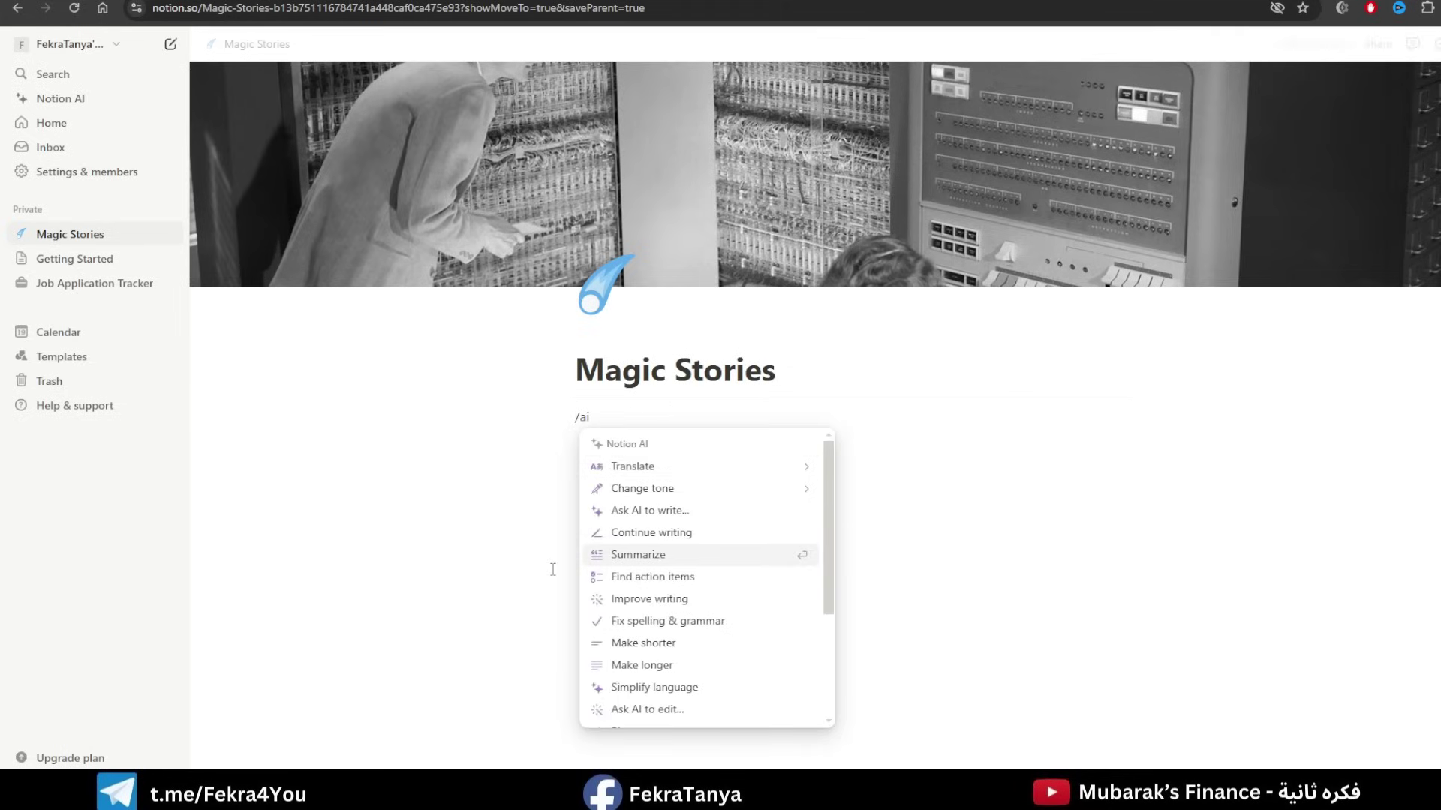
Have Notion AI write an introduction about selling stories for kids, correcting the 'Sotires' typo.
click(662, 518)
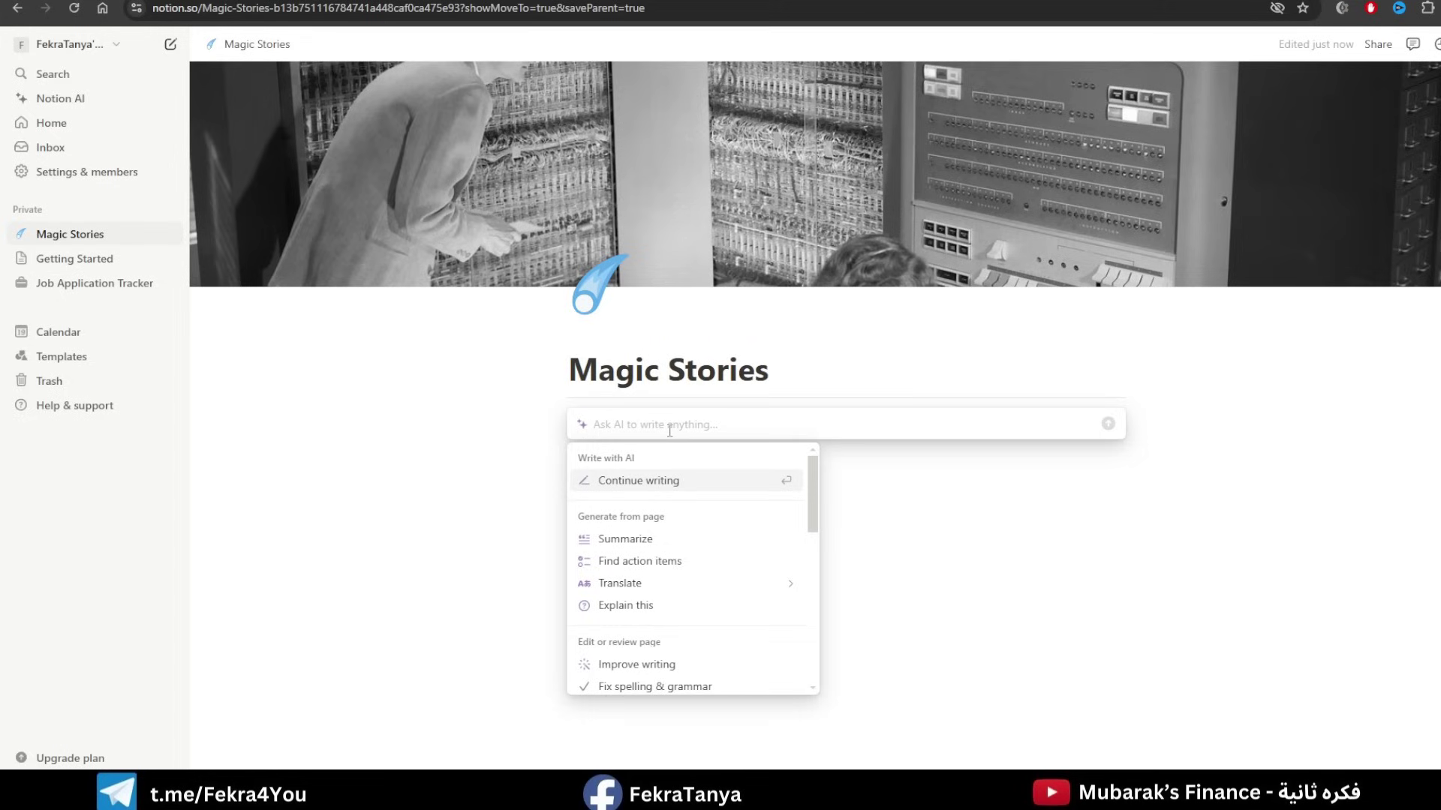
text(W)
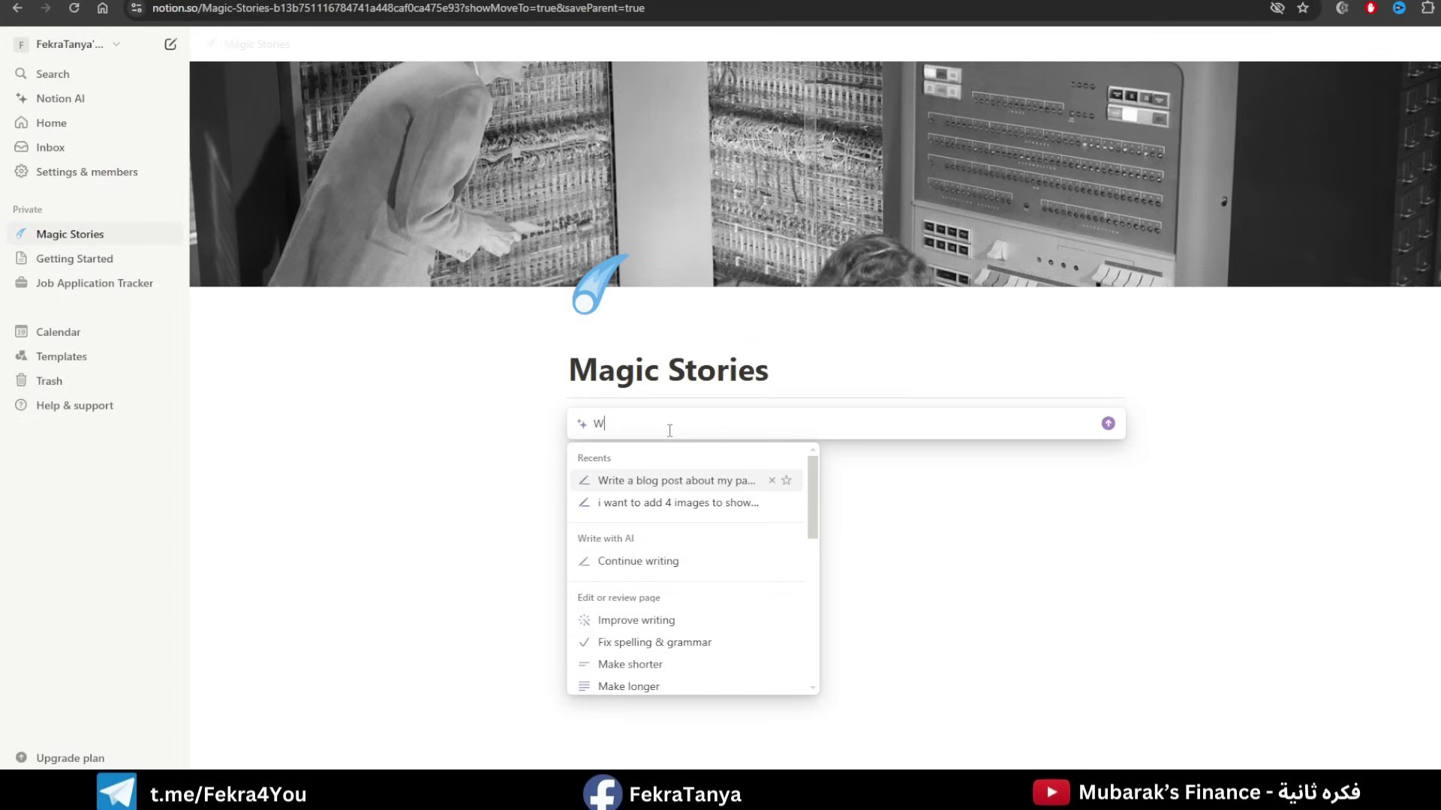
text(rite for me an)
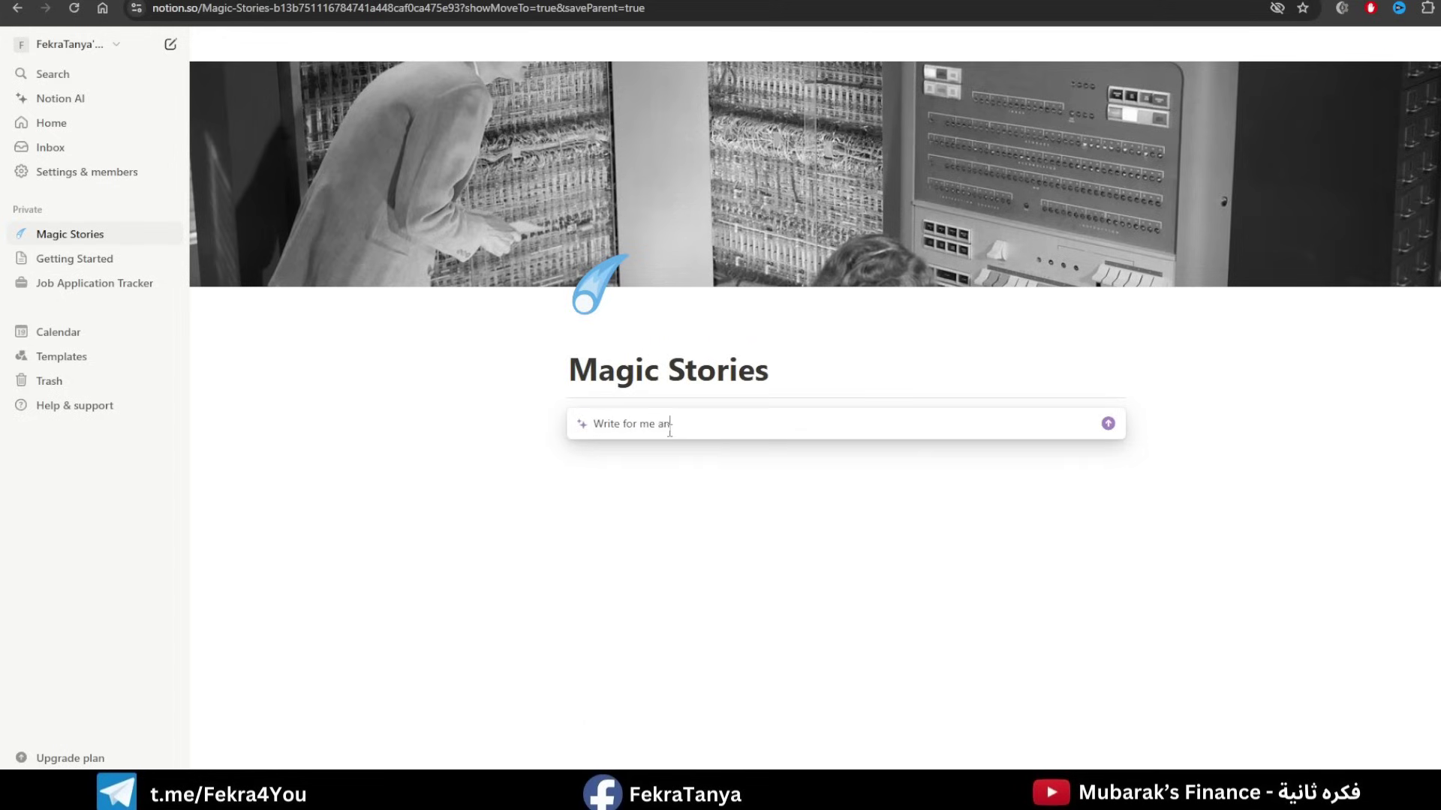
text( introduction for my page about sell)
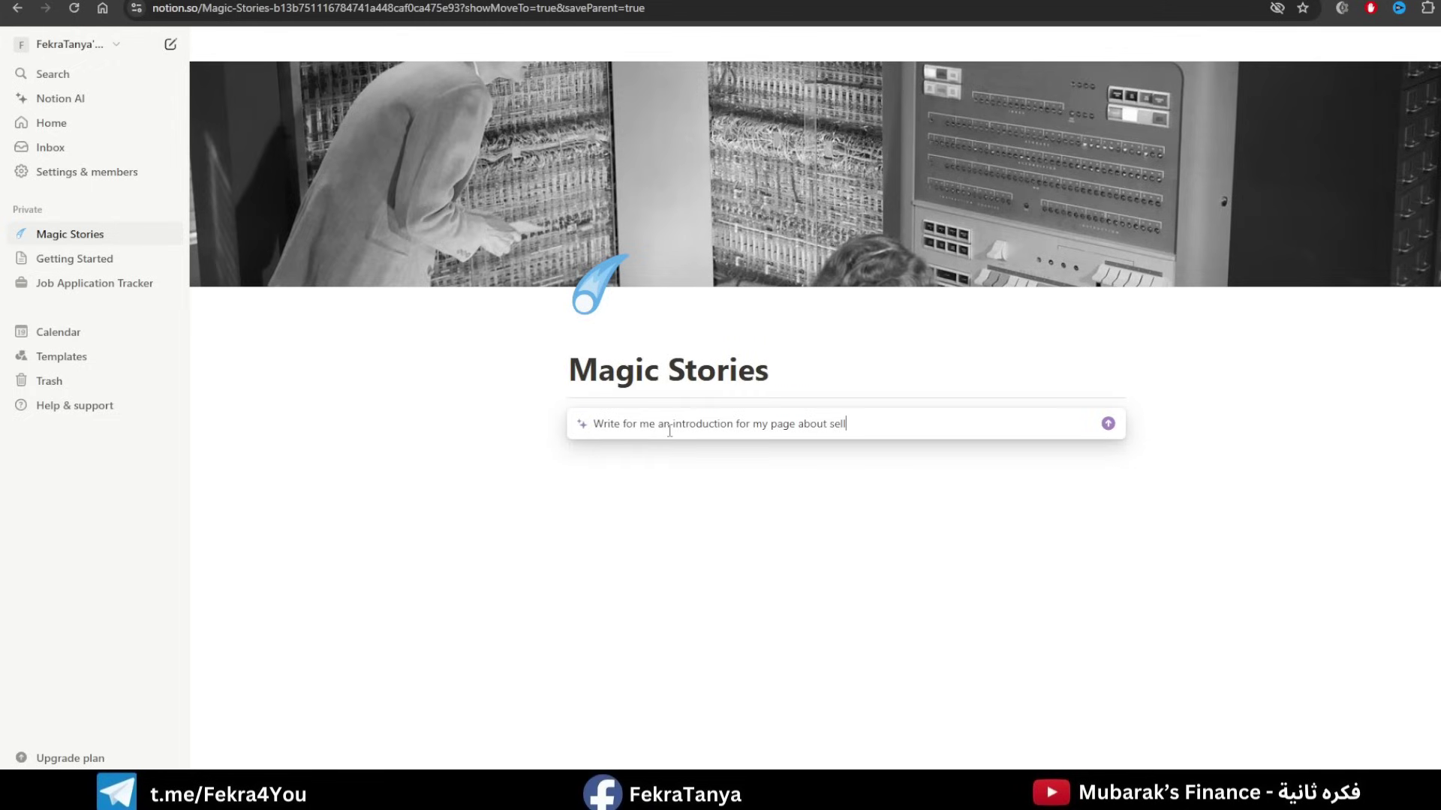
text(ing Sotires for kids)
right_click(881, 424)
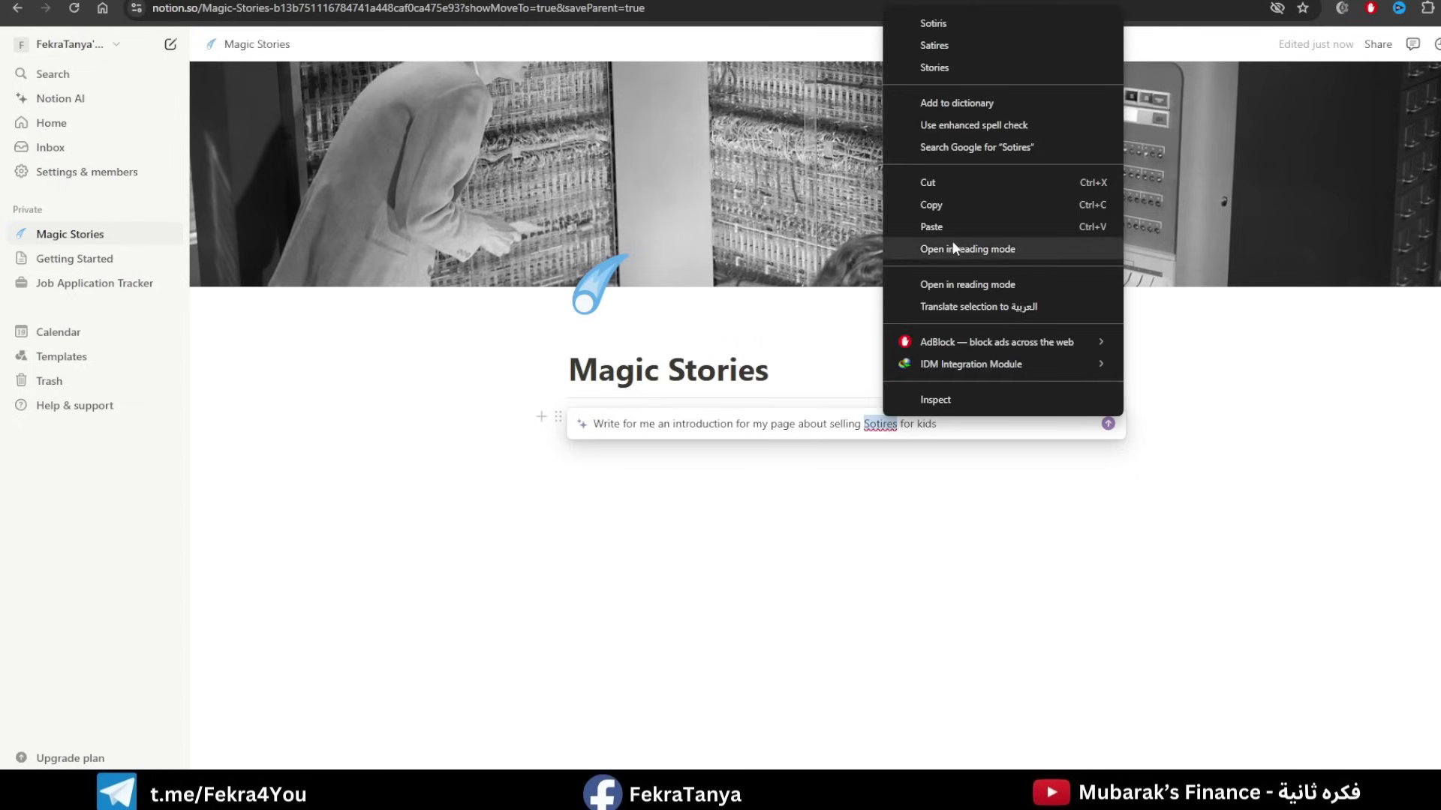
click(963, 26)
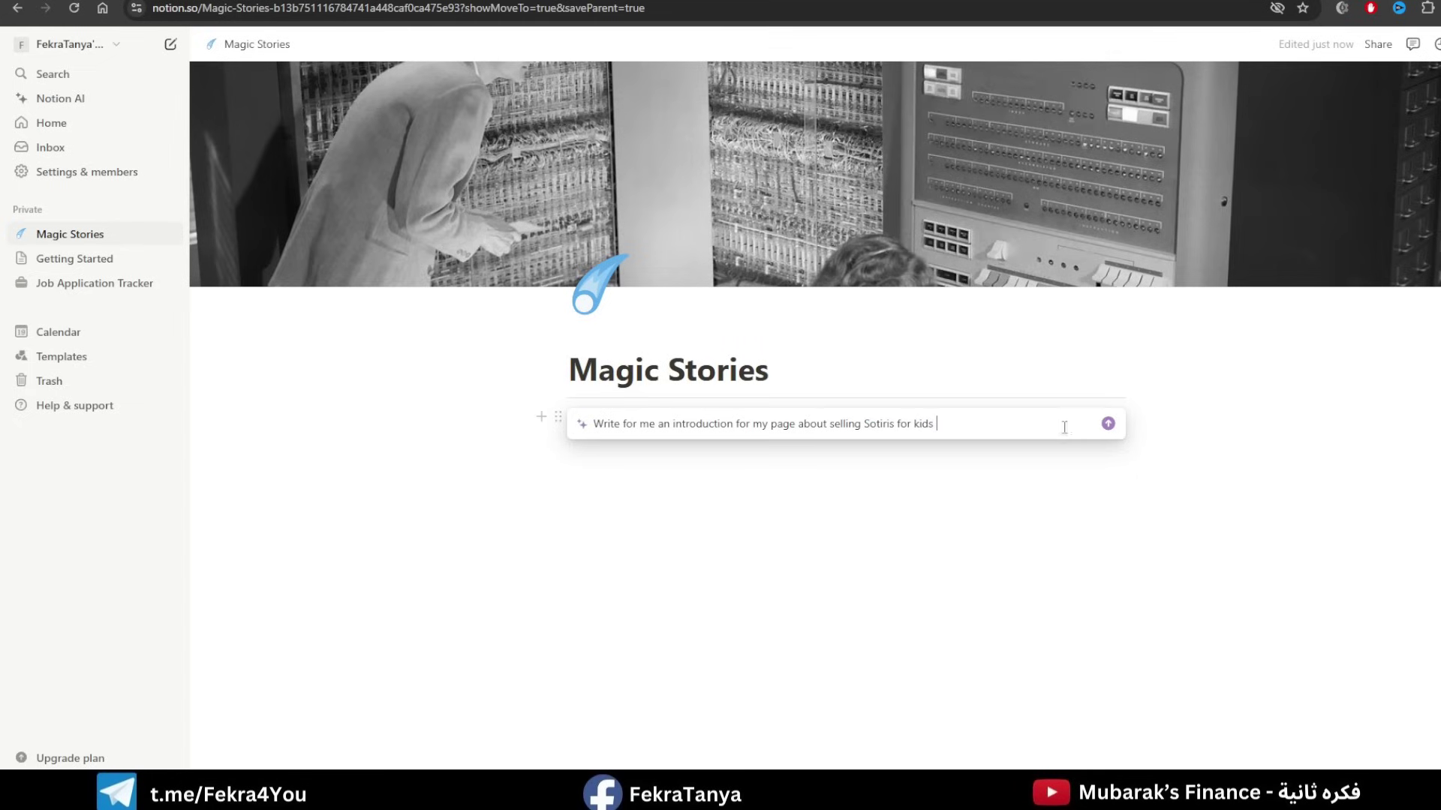
click(1108, 424)
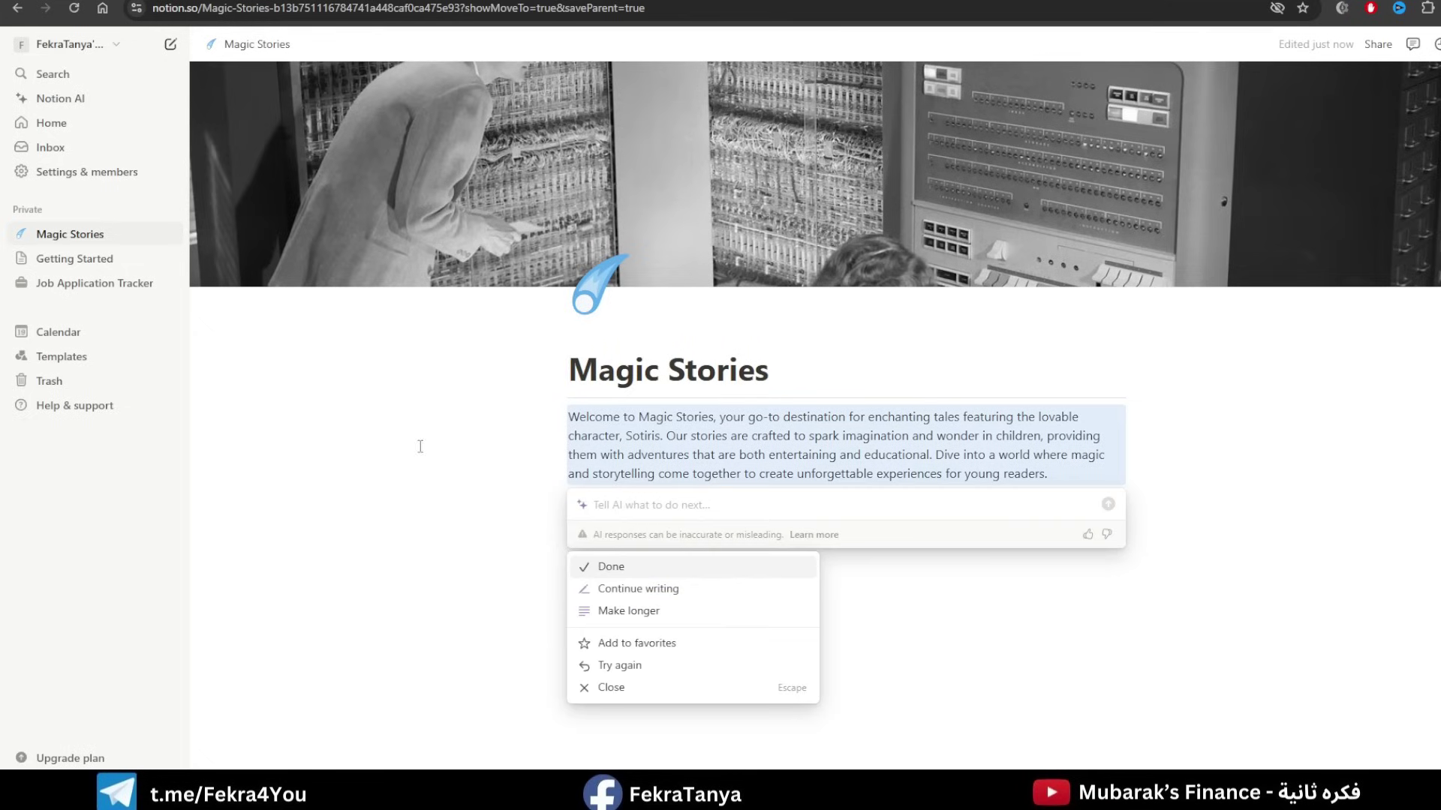
key(Return)
click(695, 525)
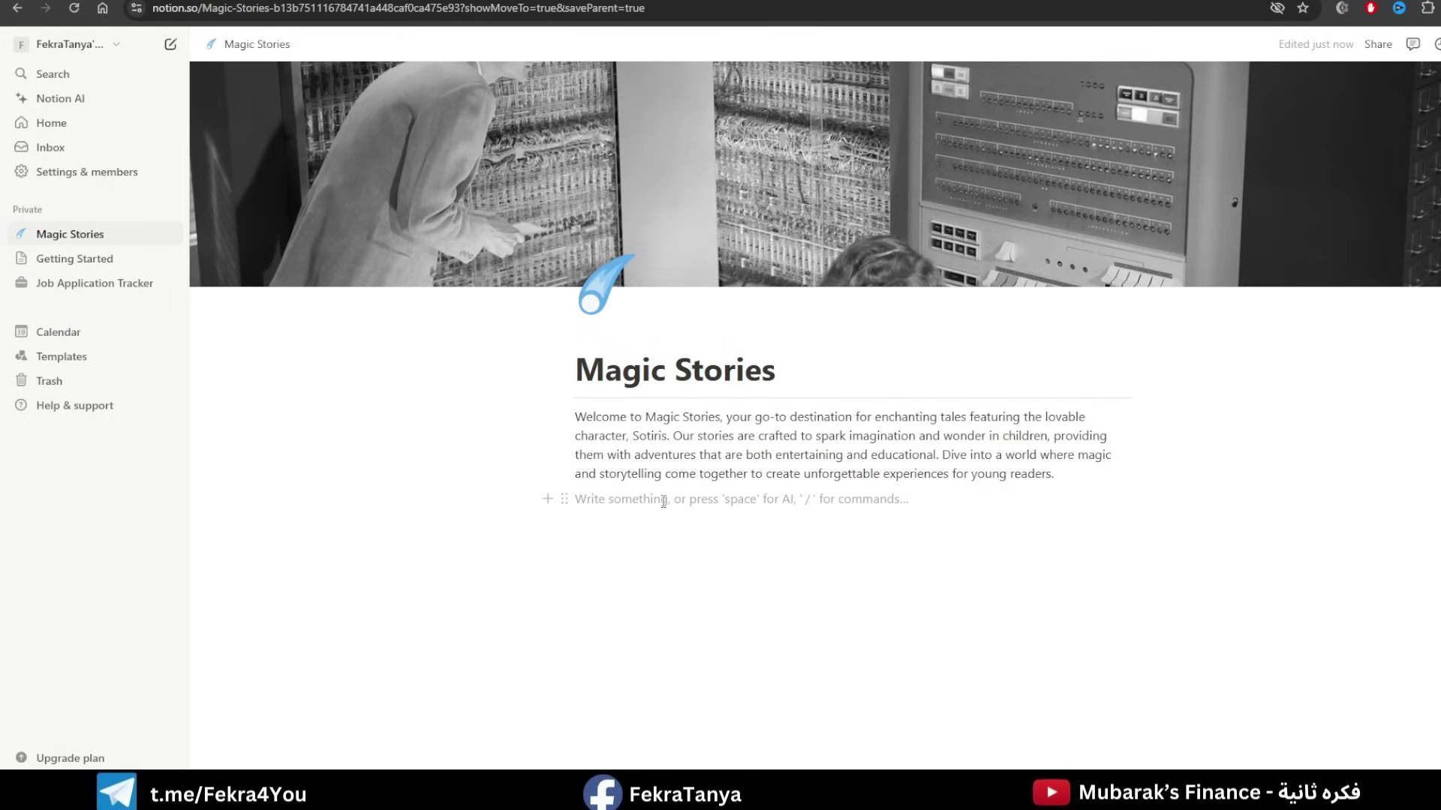
Add a Divider block from the slash menu beneath the introduction paragraph.
click(547, 499)
scroll(691, 409, down, 5)
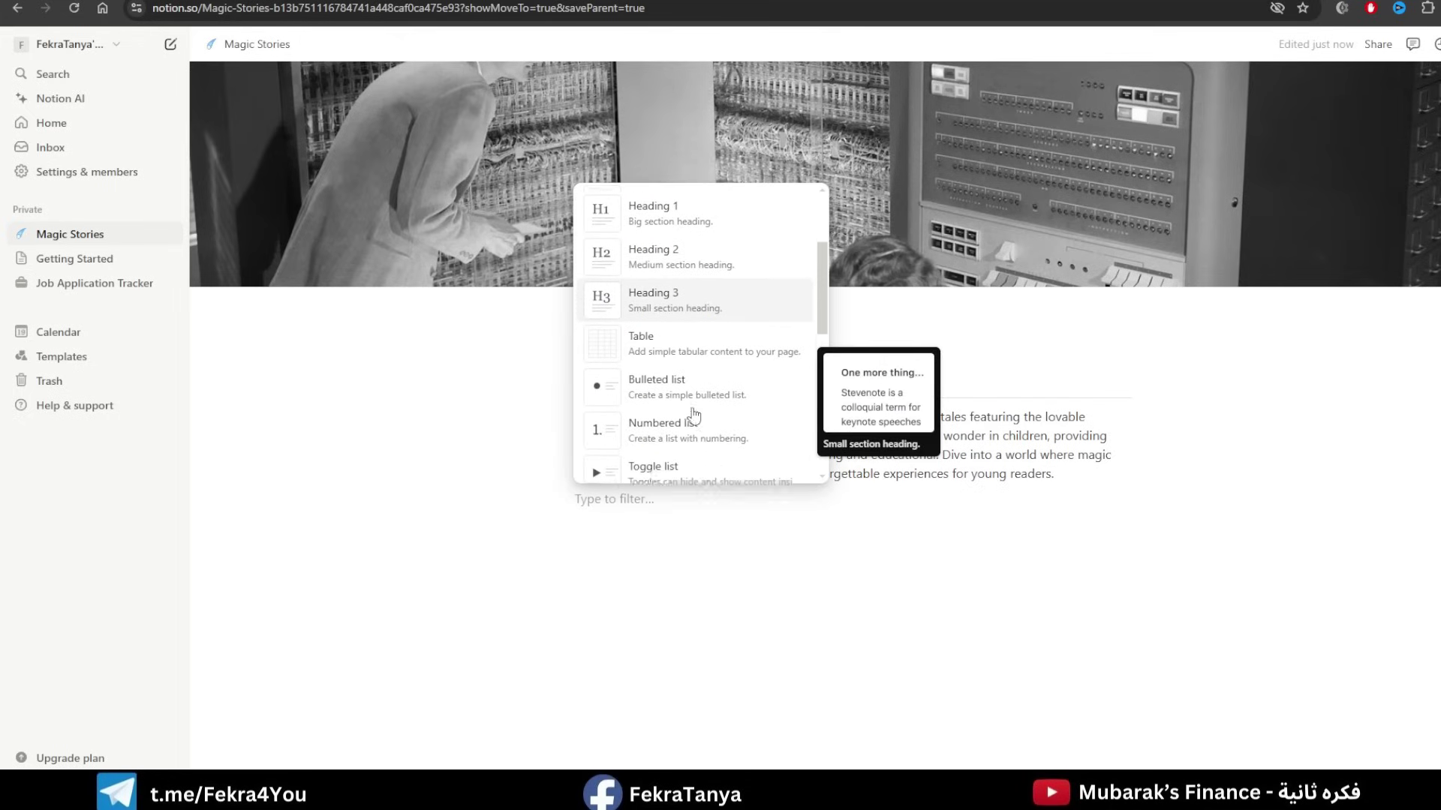
click(690, 403)
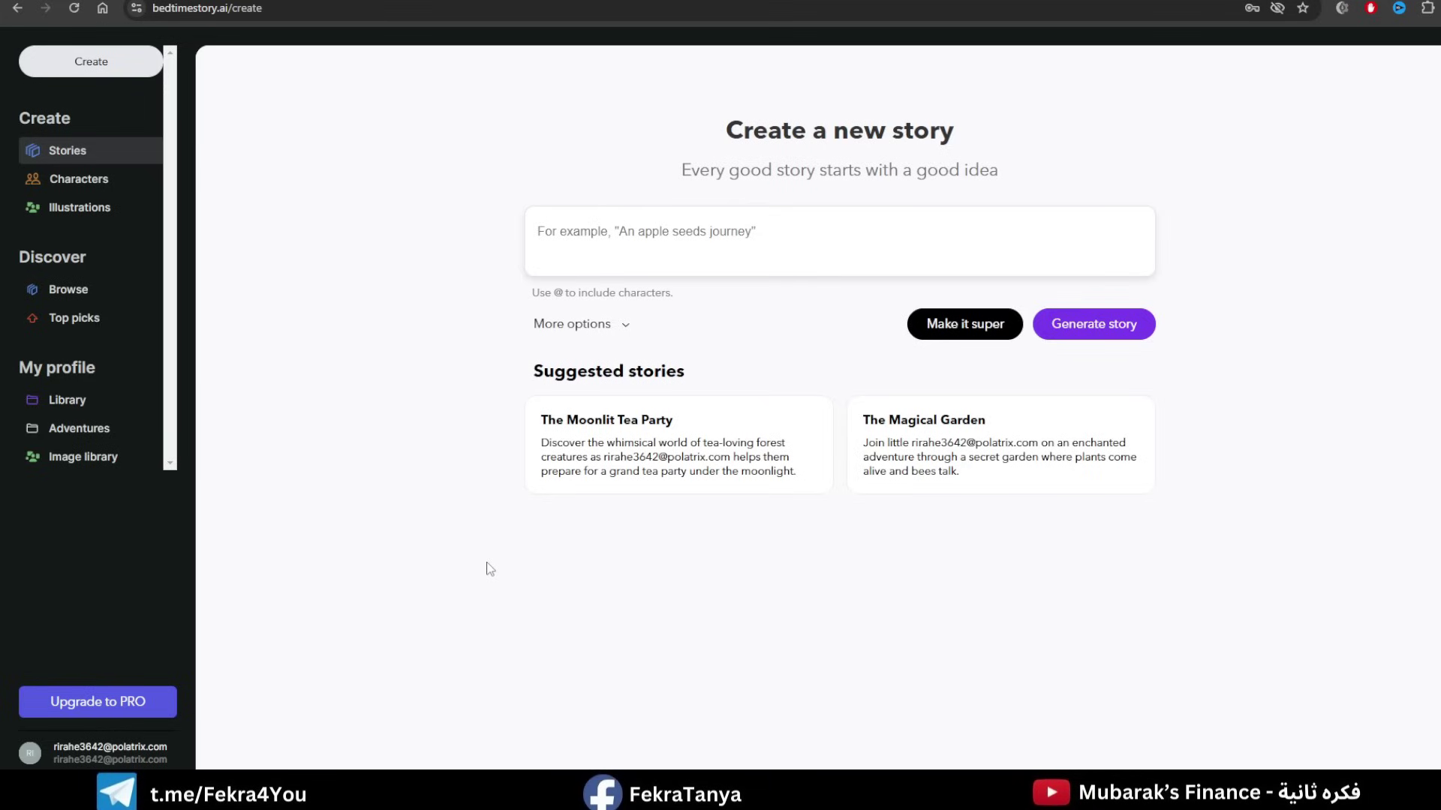
Open BedtimeStory.ai's Browse page from the Discover section of the sidebar.
click(81, 291)
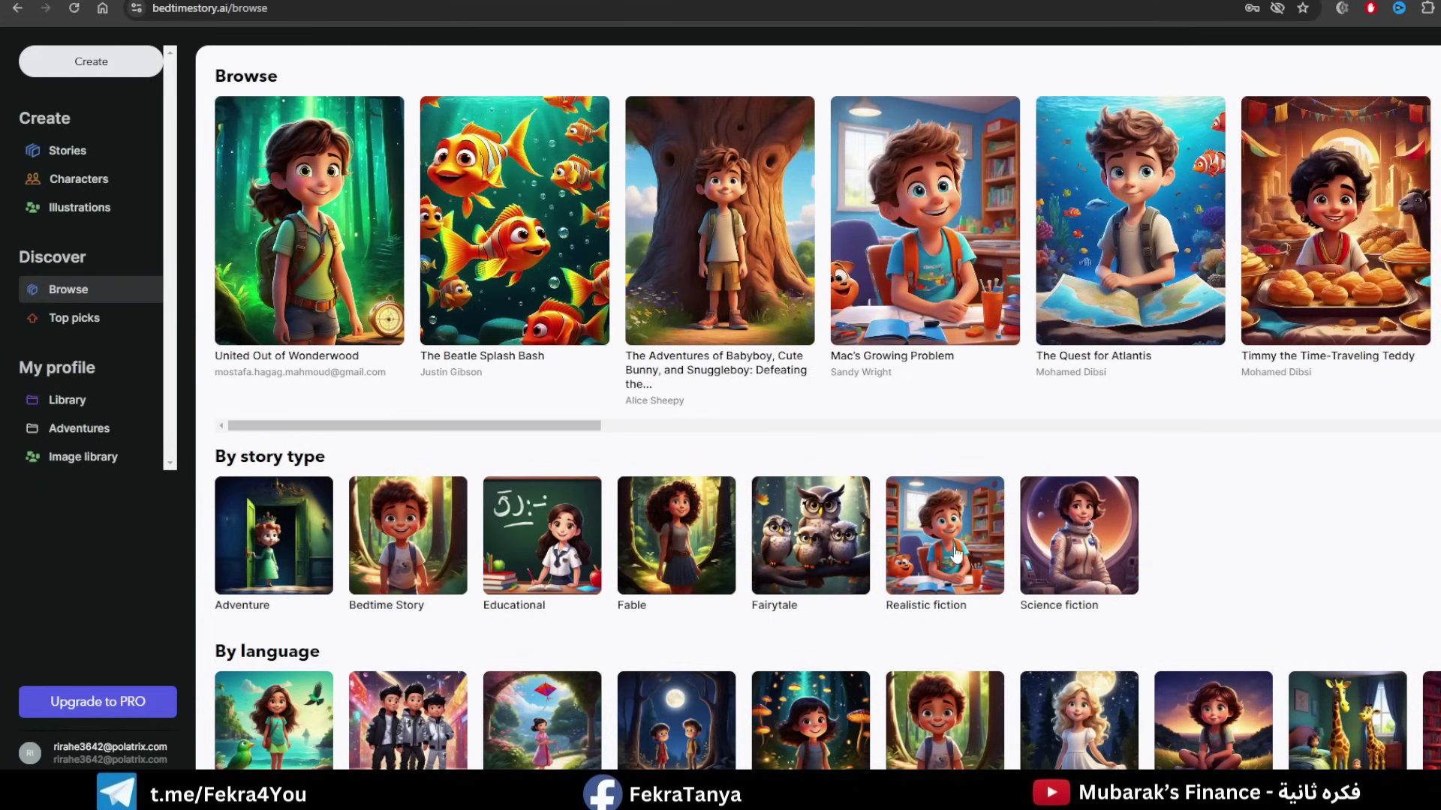
Browse the Adventure stories across two pages, then return to the main Browse categories page.
scroll(428, 523, down, 2)
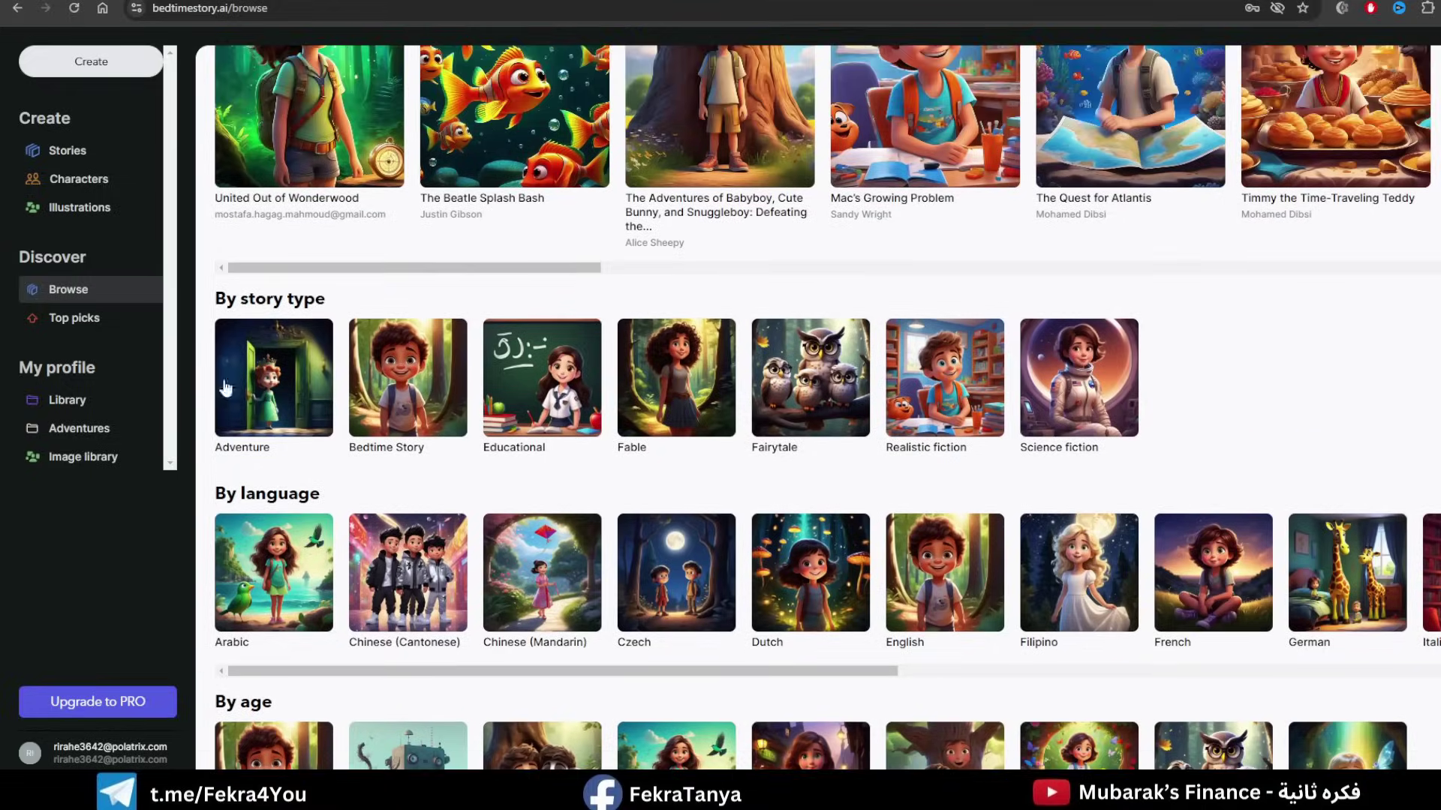
click(288, 383)
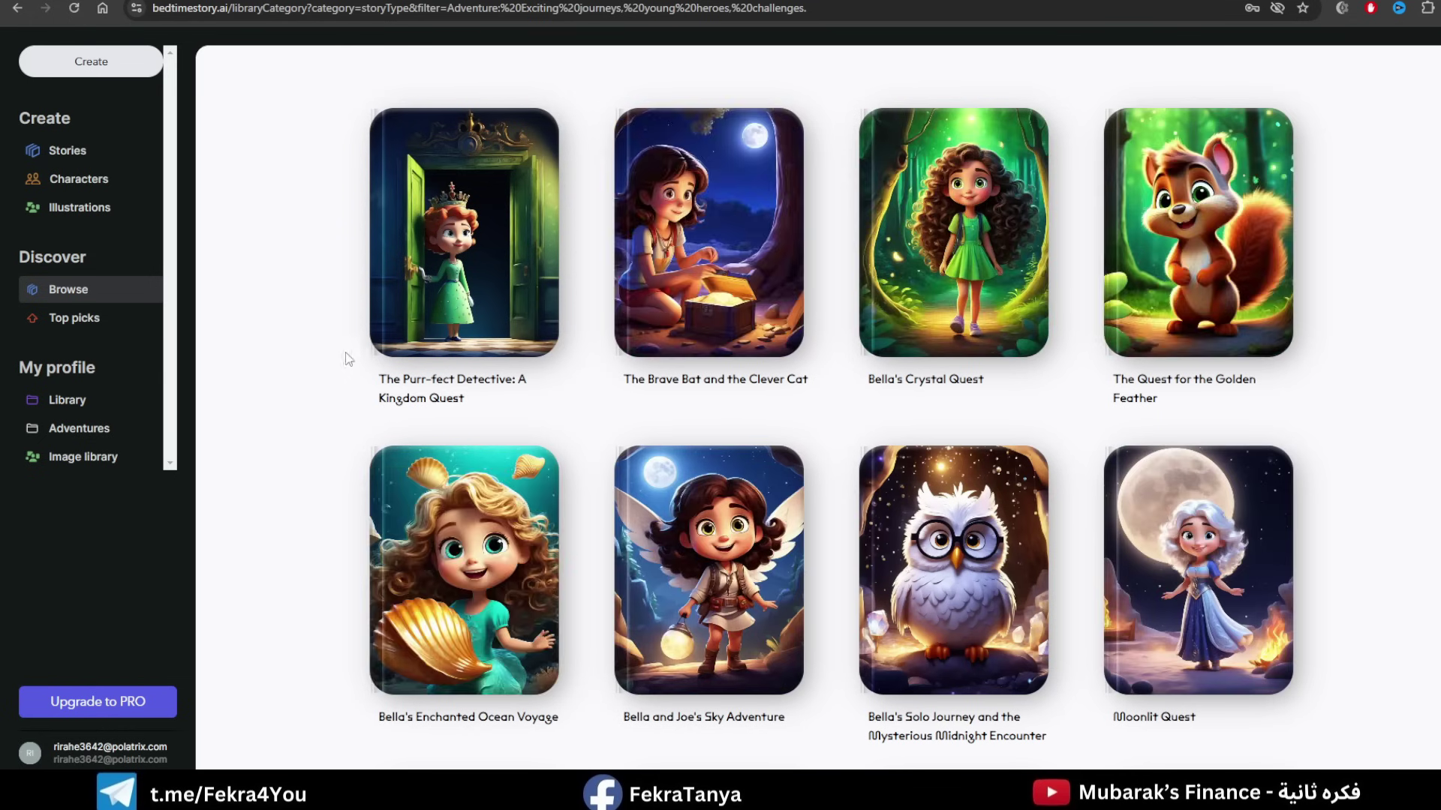
scroll(856, 280, down, 20)
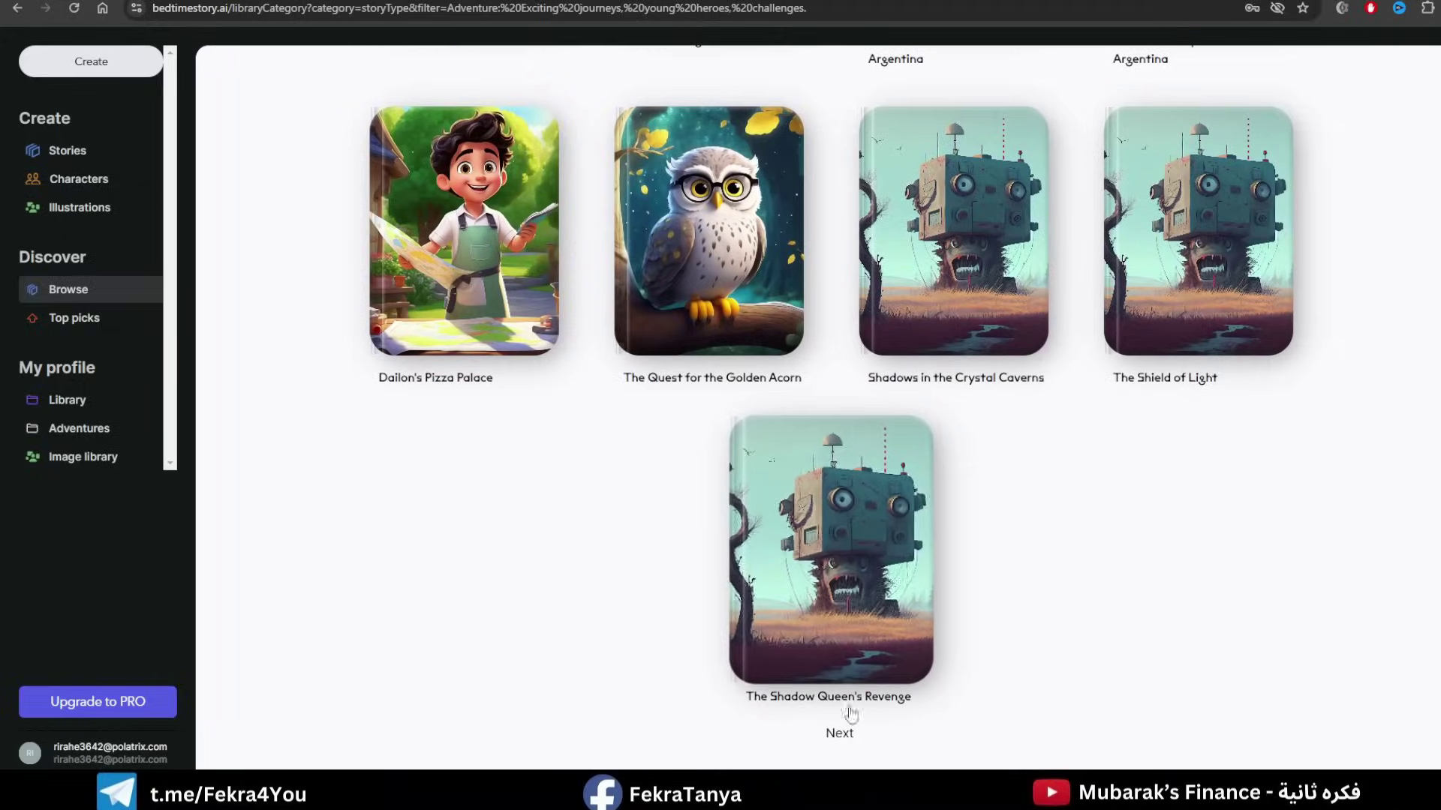
click(842, 735)
scroll(662, 531, up, 15)
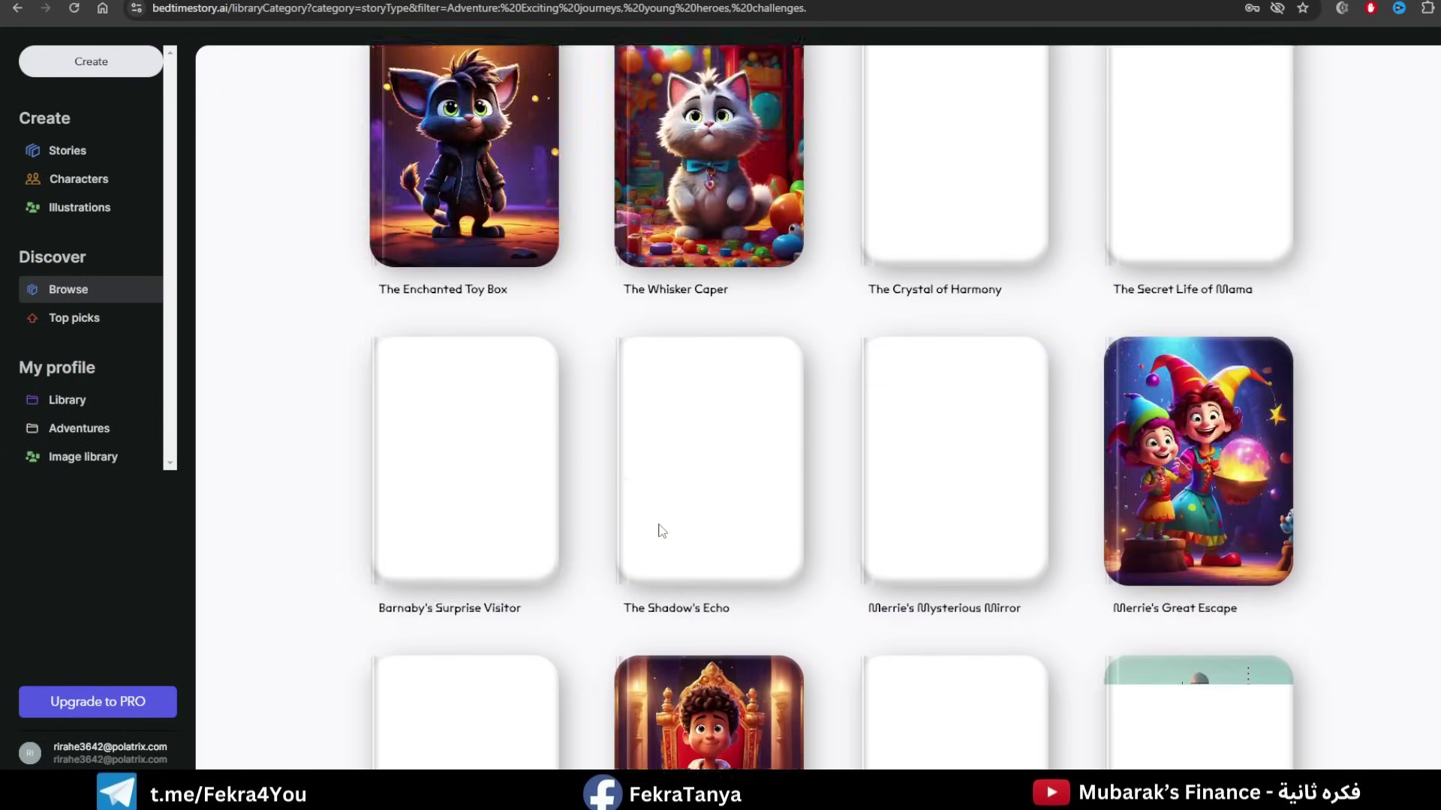
scroll(535, 272, down, 8)
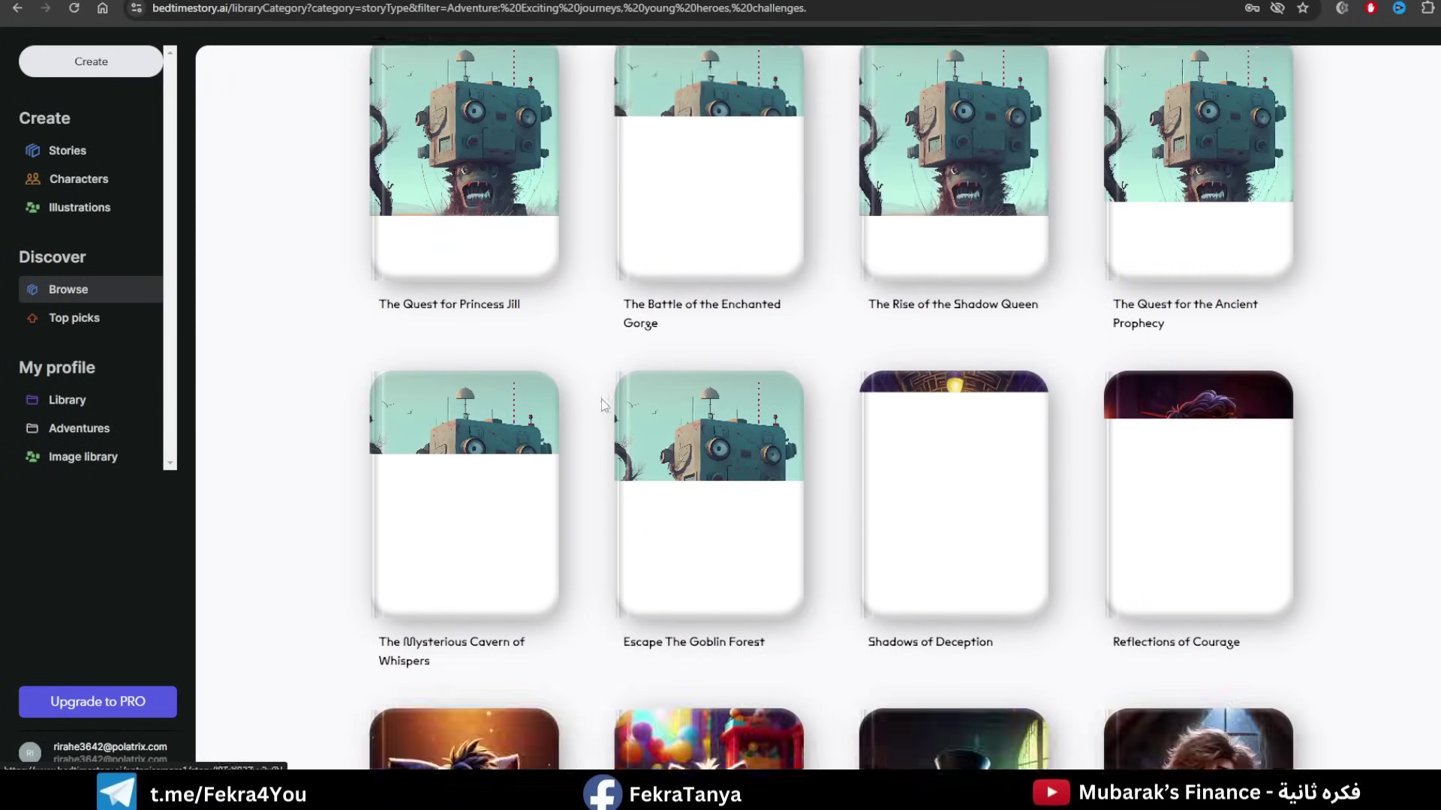
scroll(735, 399, down, 10)
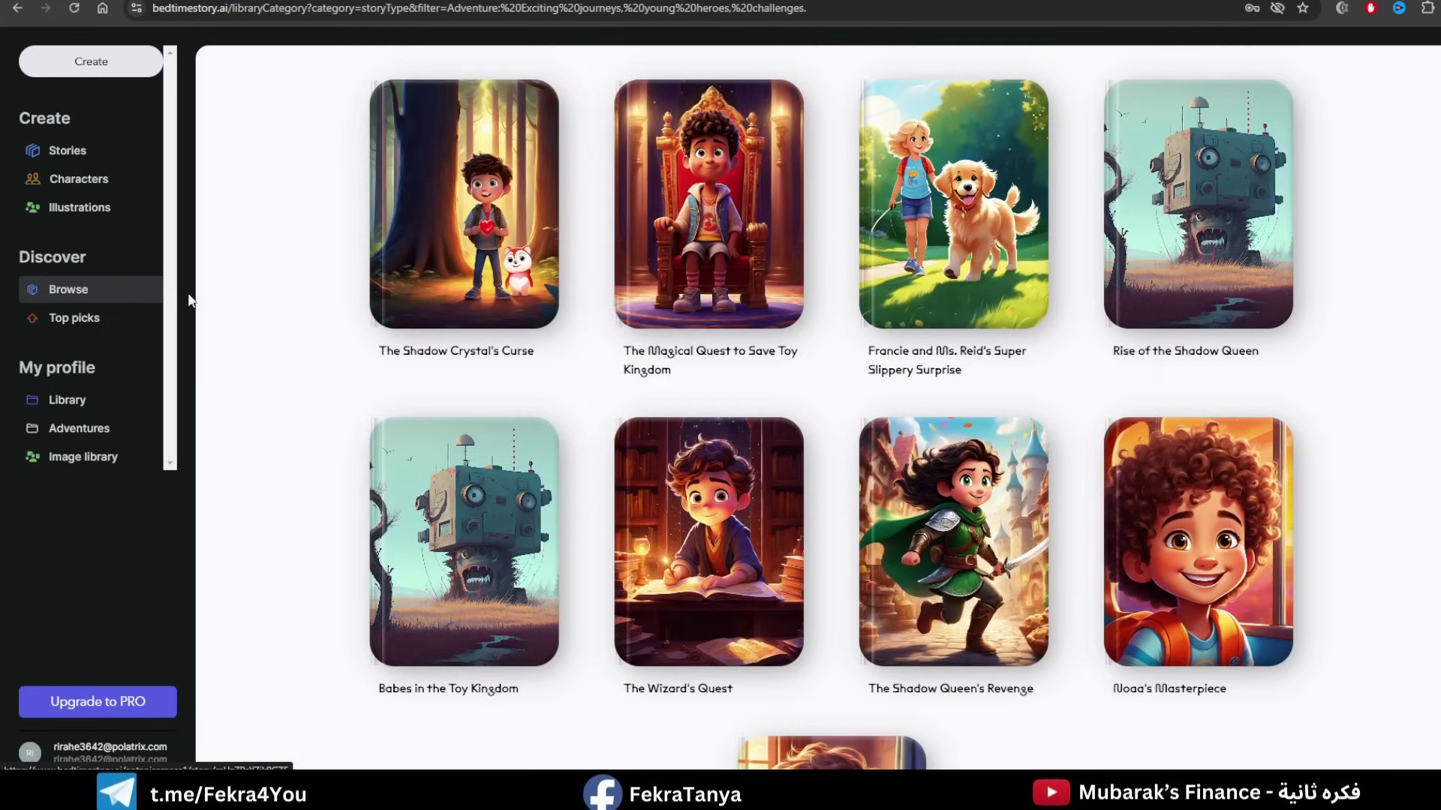
click(66, 293)
scroll(381, 389, up, 2)
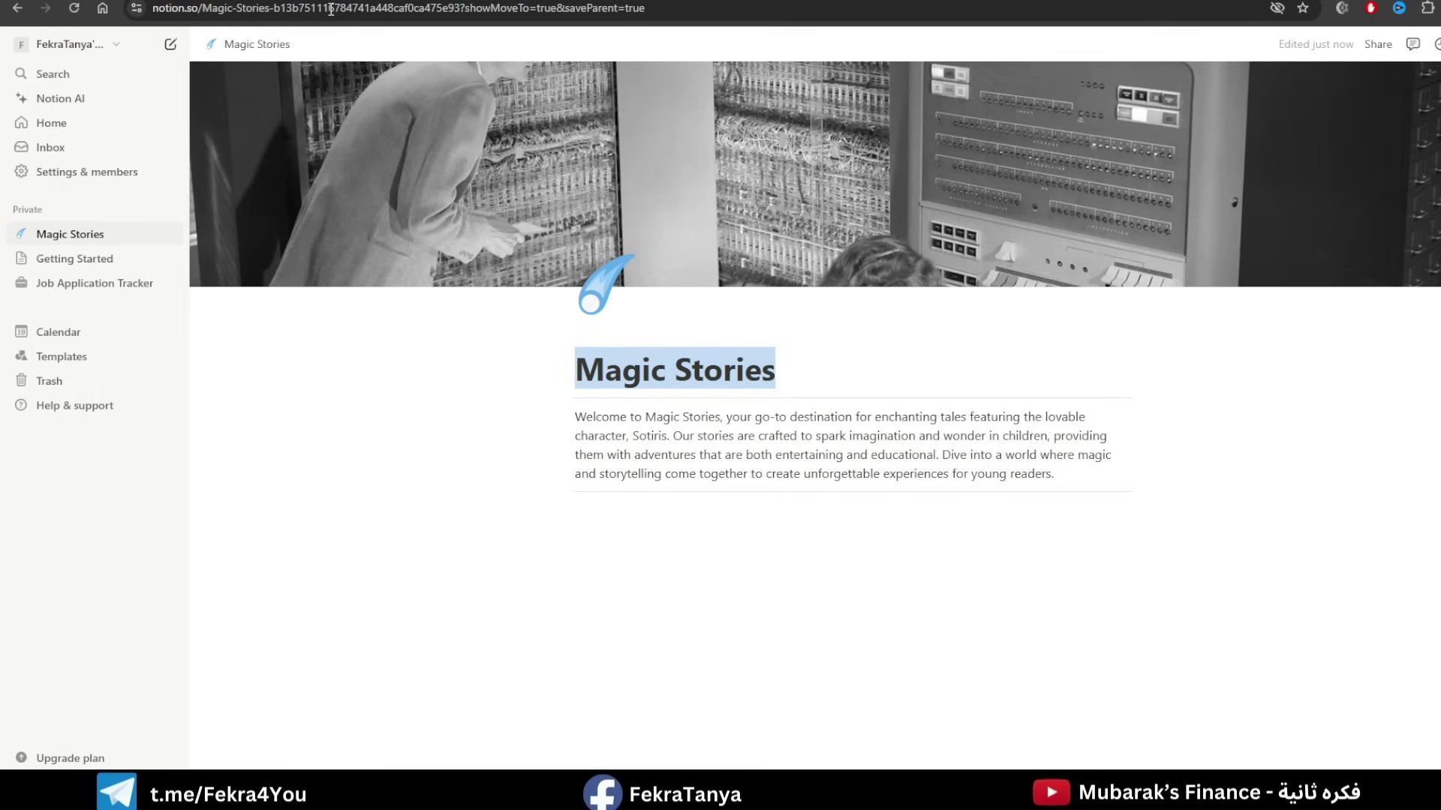
Add a Heading 2 'Bedtime Stories' below the intro, fix its spelling, and add an empty line beneath.
click(643, 516)
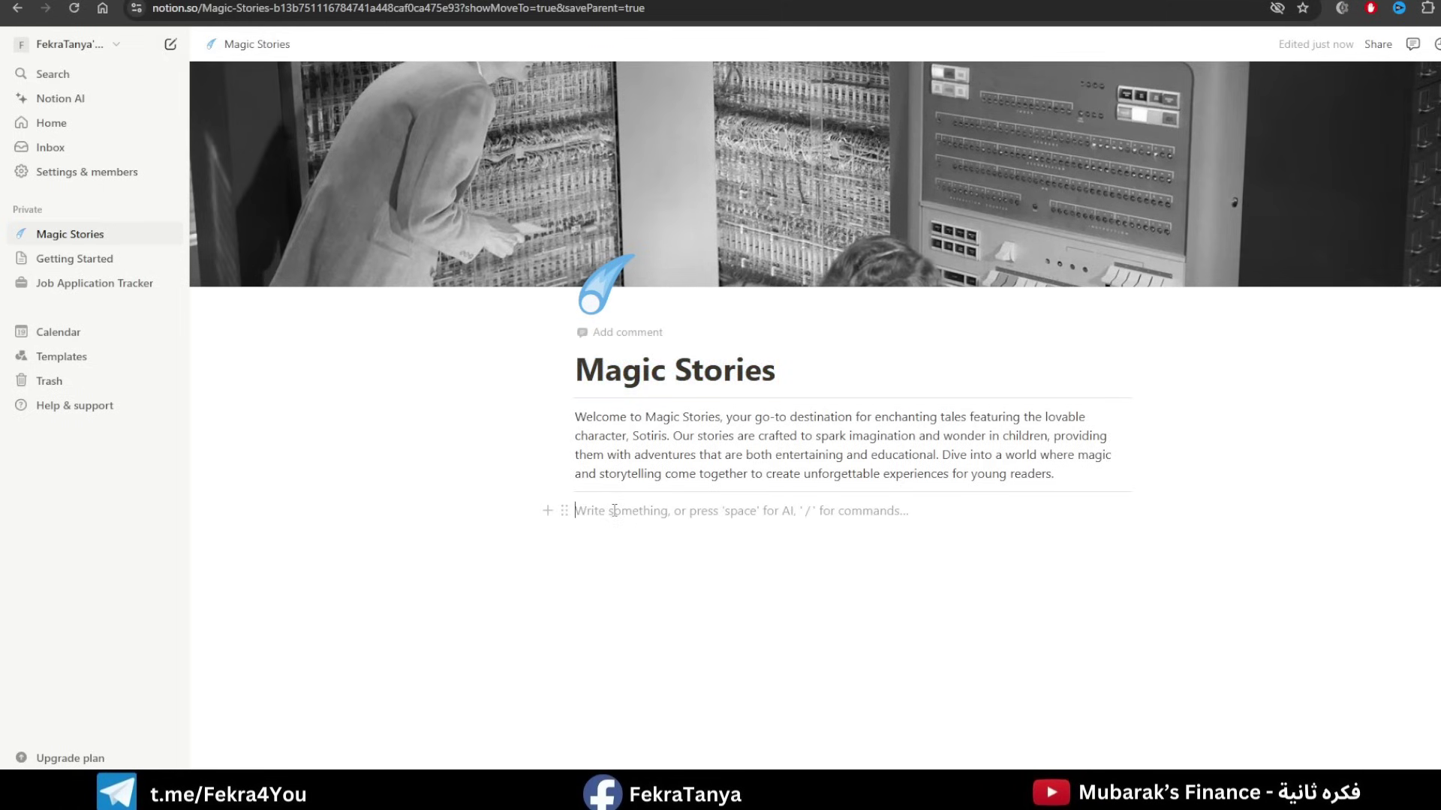
click(548, 510)
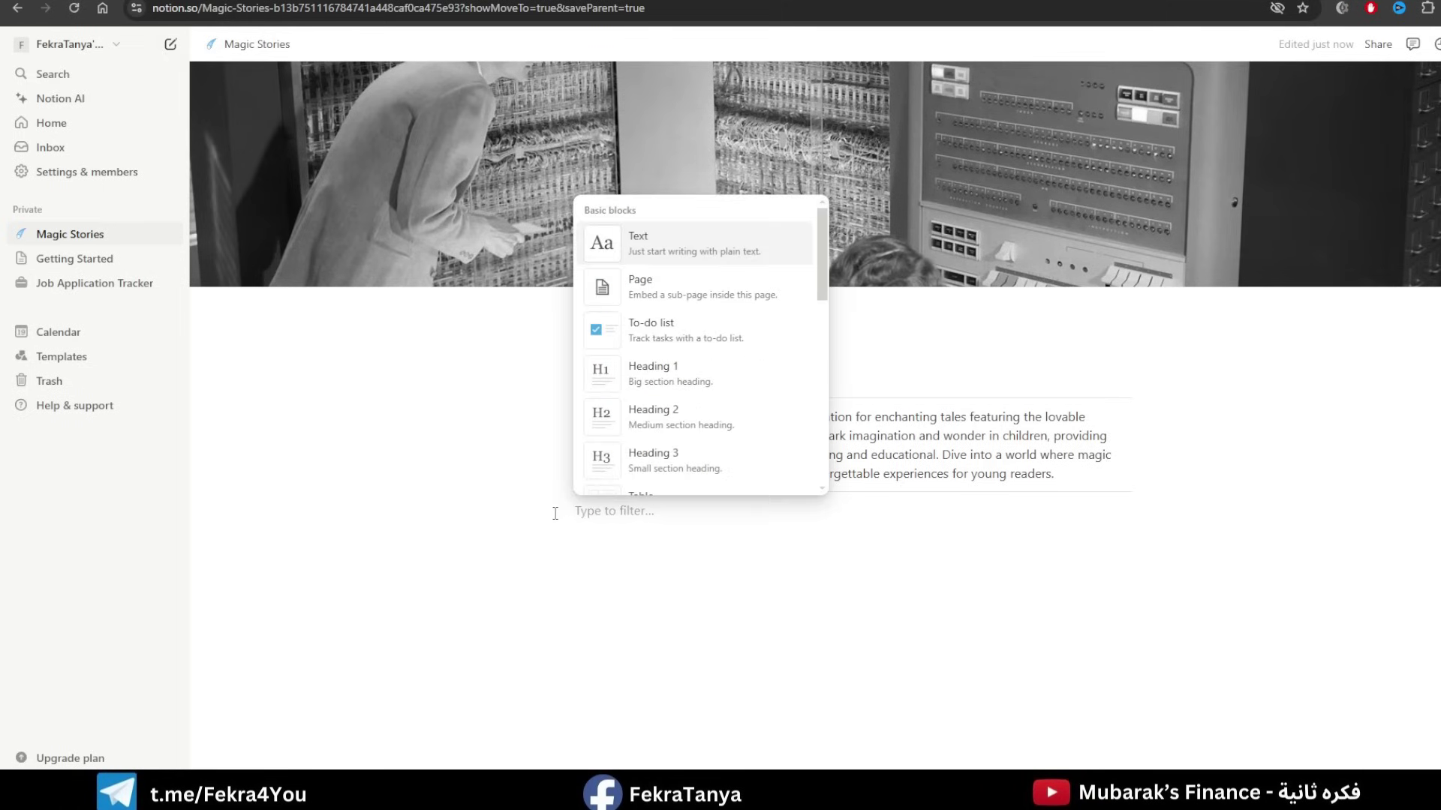
click(698, 418)
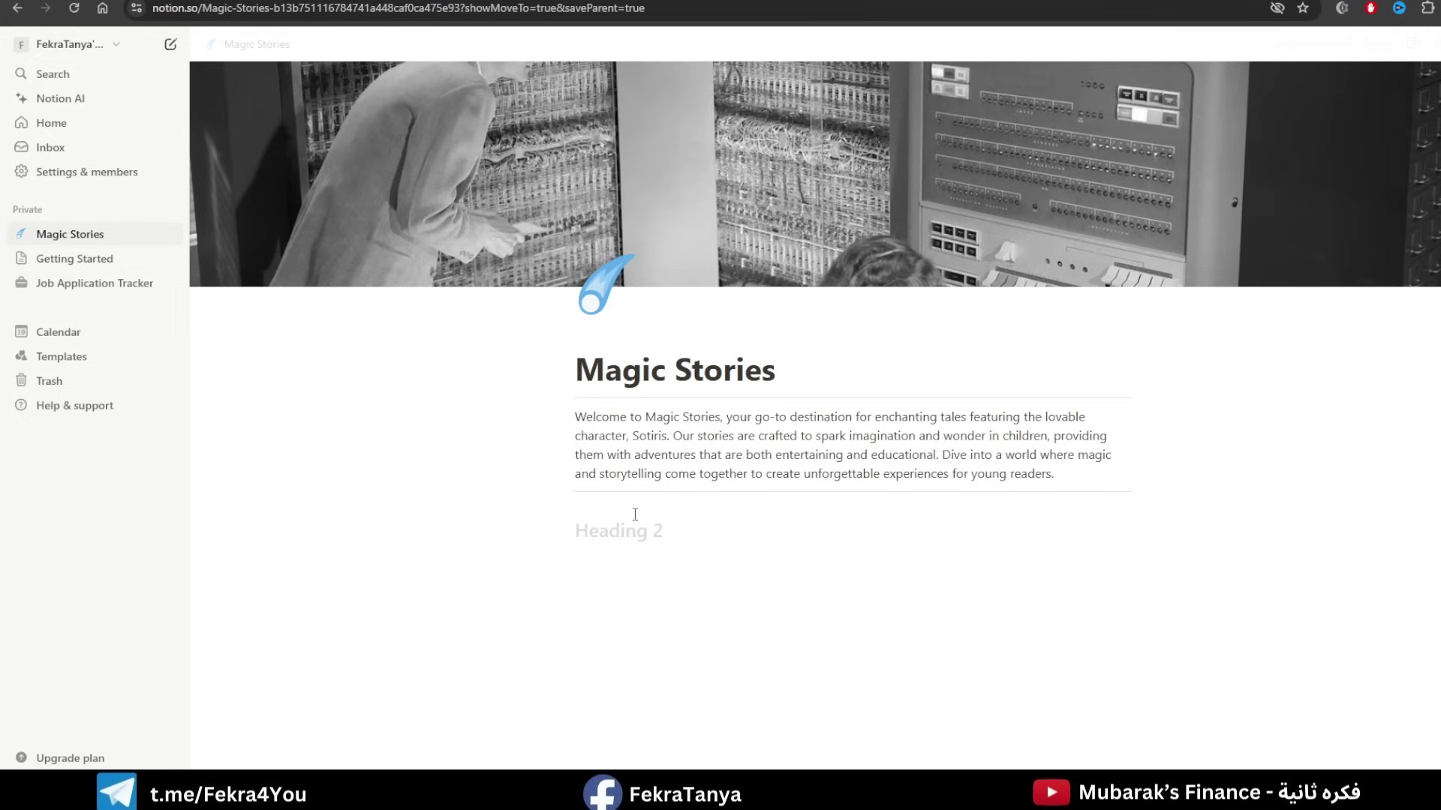
text(BedTime Stories)
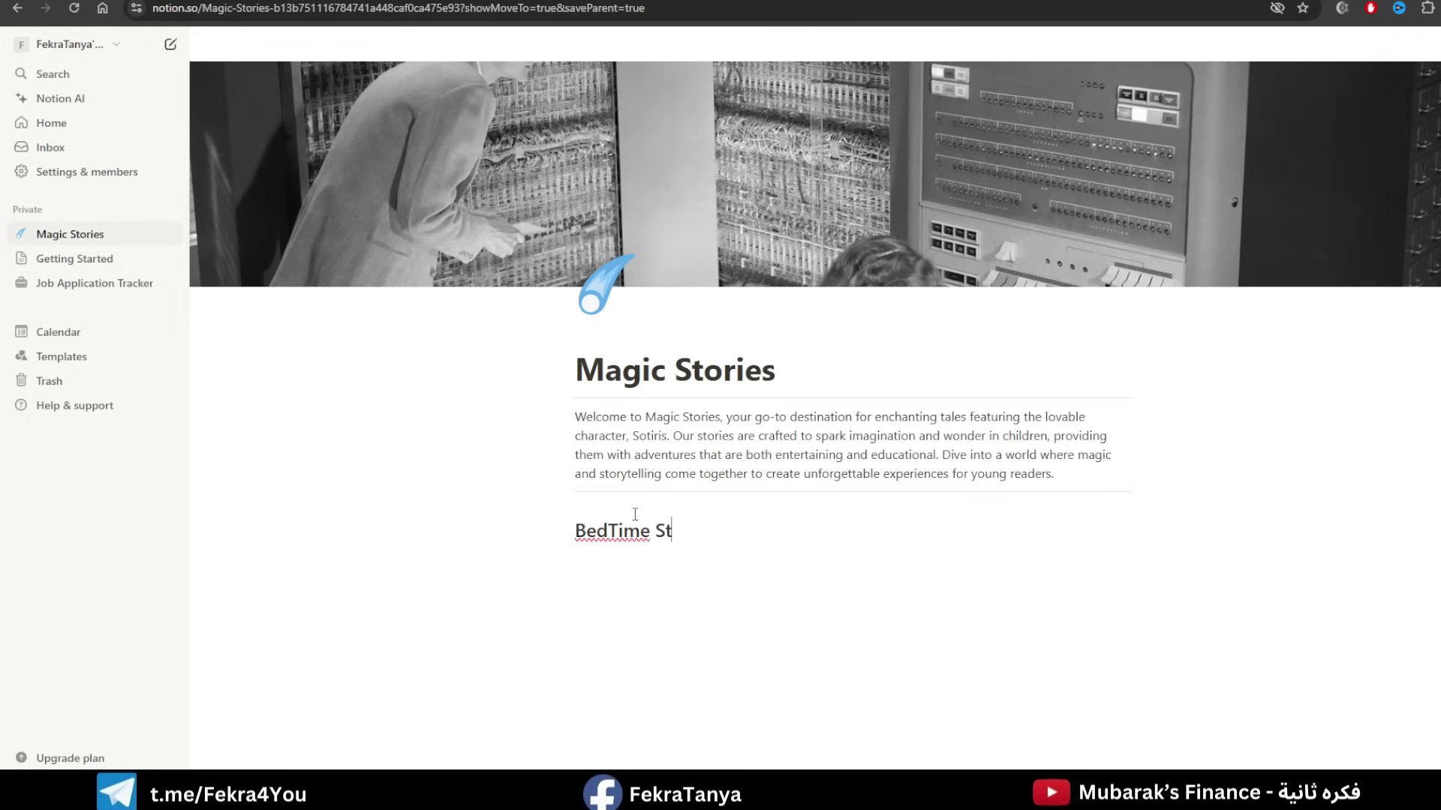
right_click(615, 533)
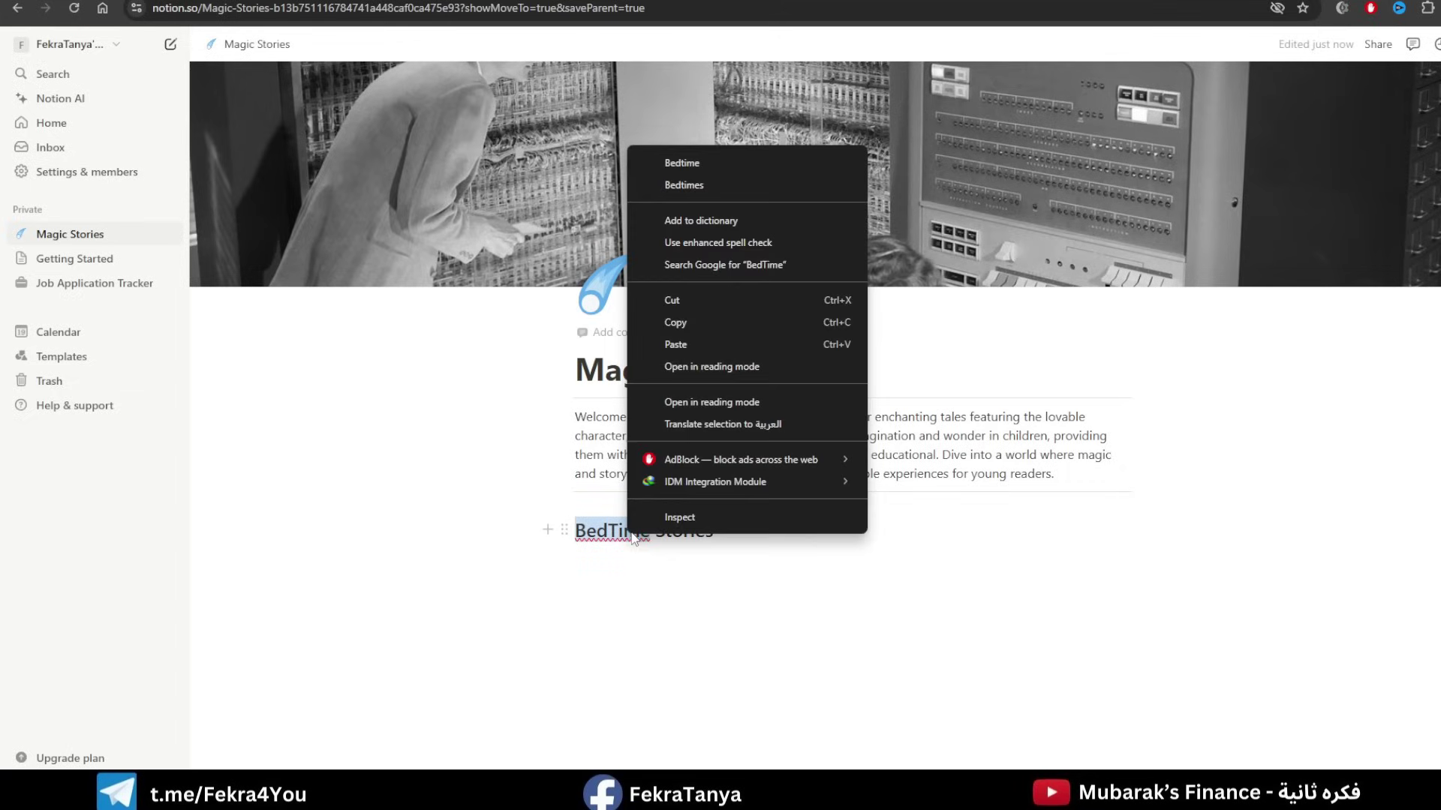
click(686, 161)
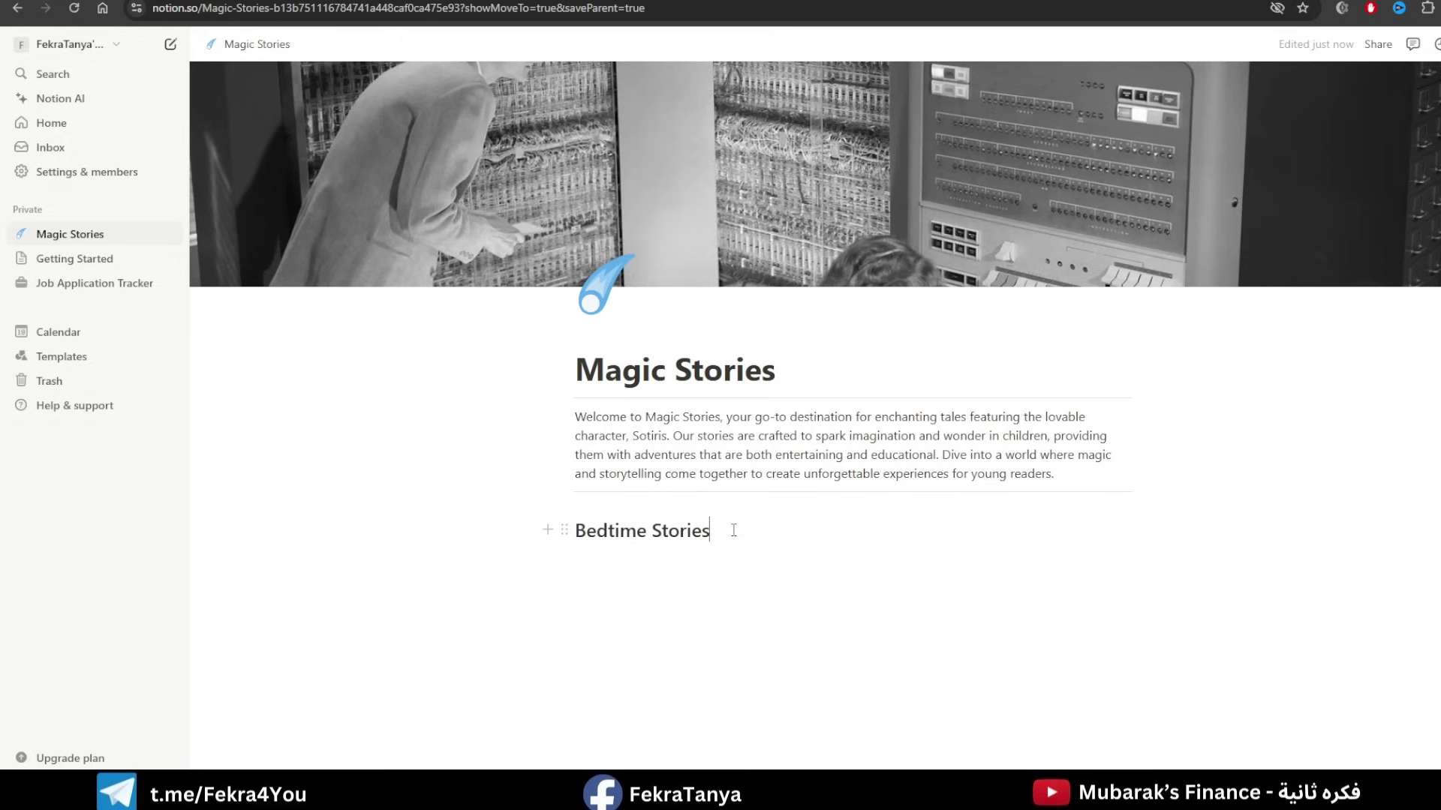
key(Return)
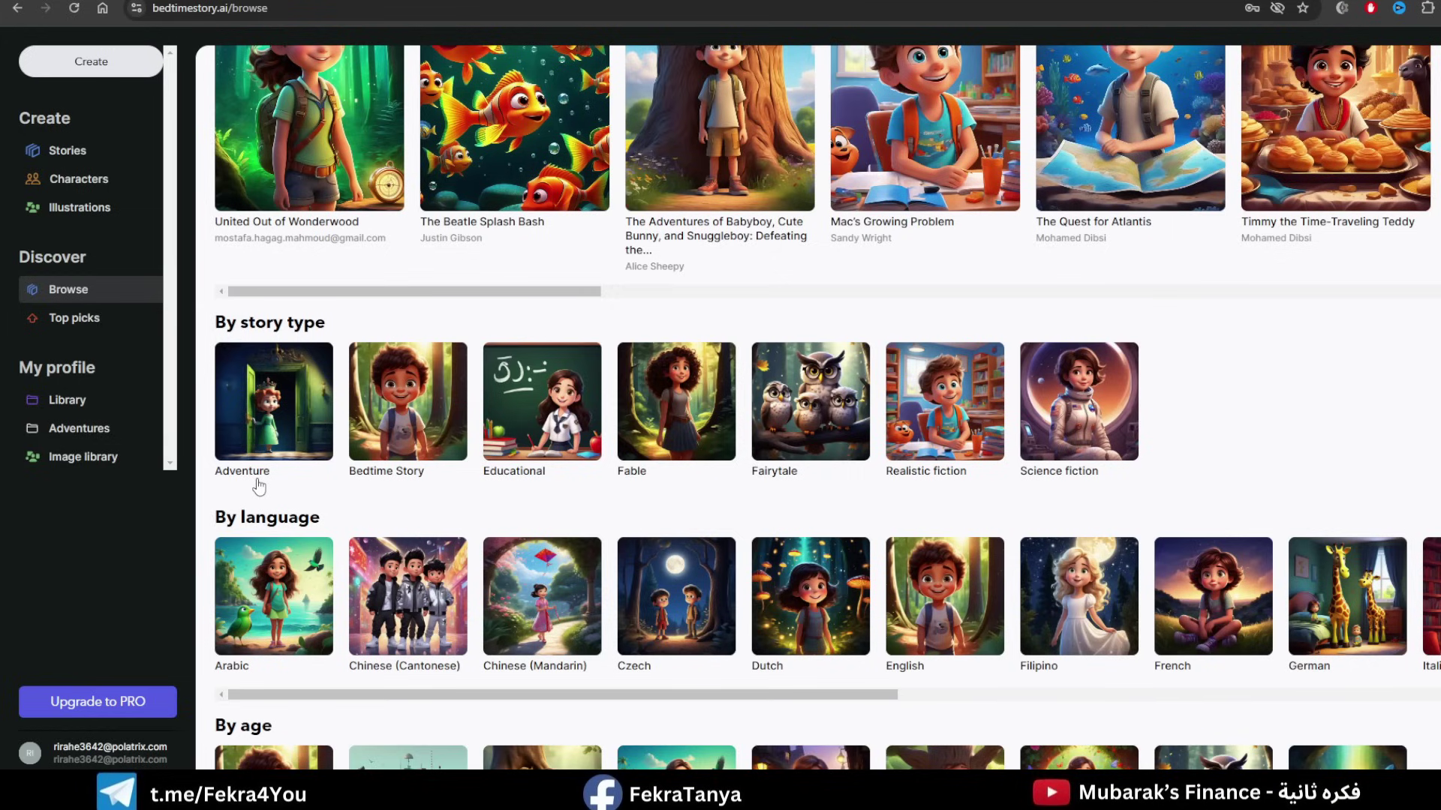
Open The Little Whale's Big Journey from the Bedtime Story category and select its story content.
click(373, 430)
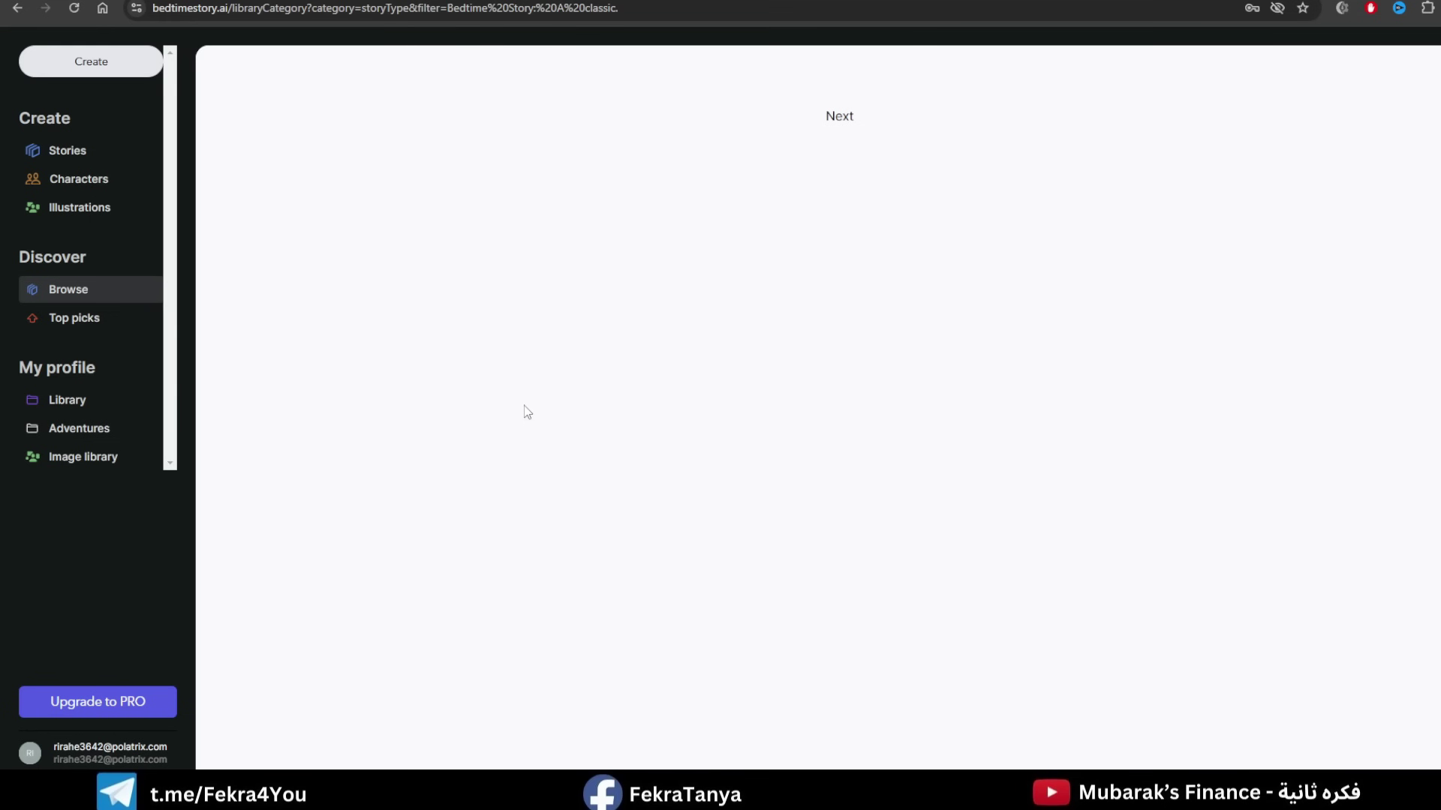
scroll(348, 472, down, 10)
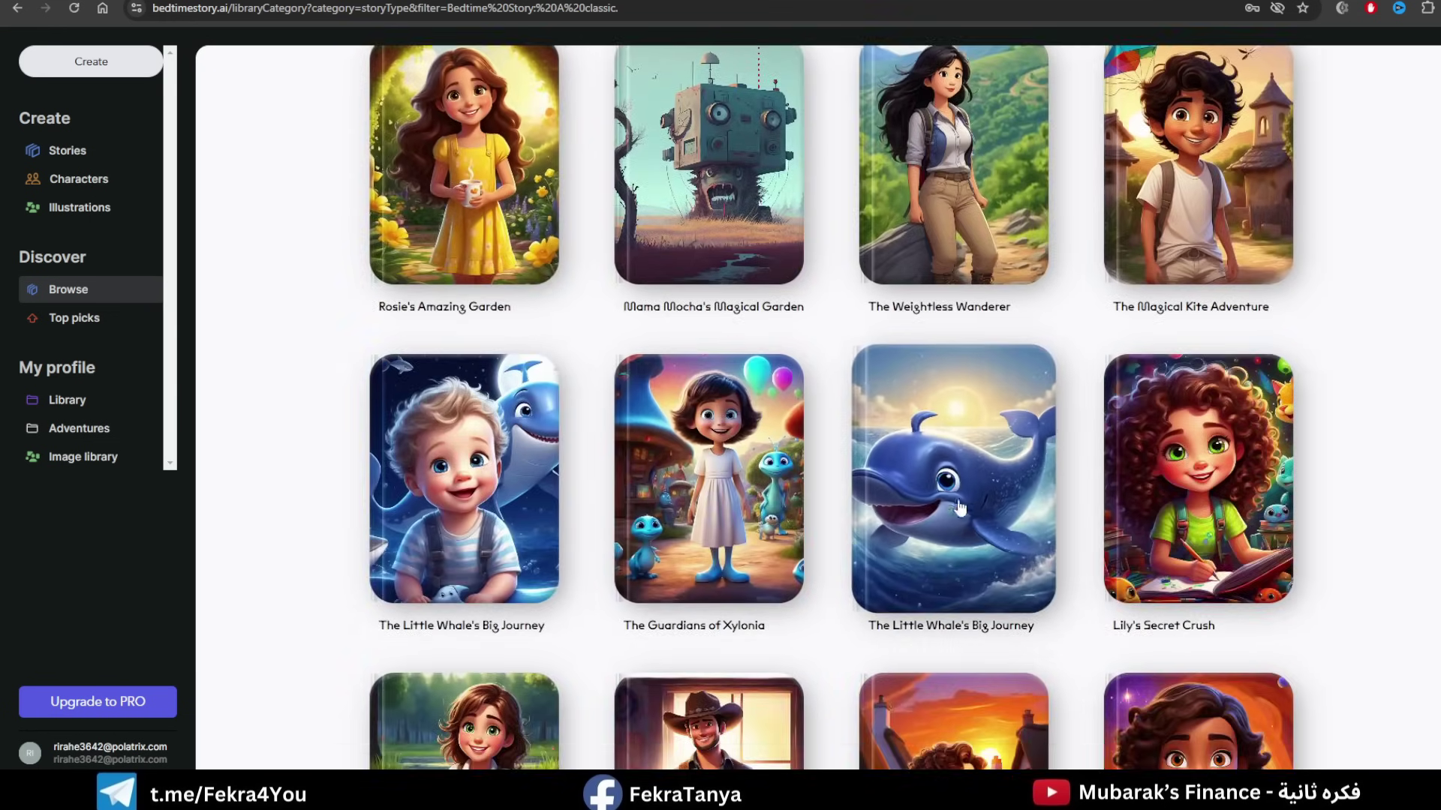
click(964, 492)
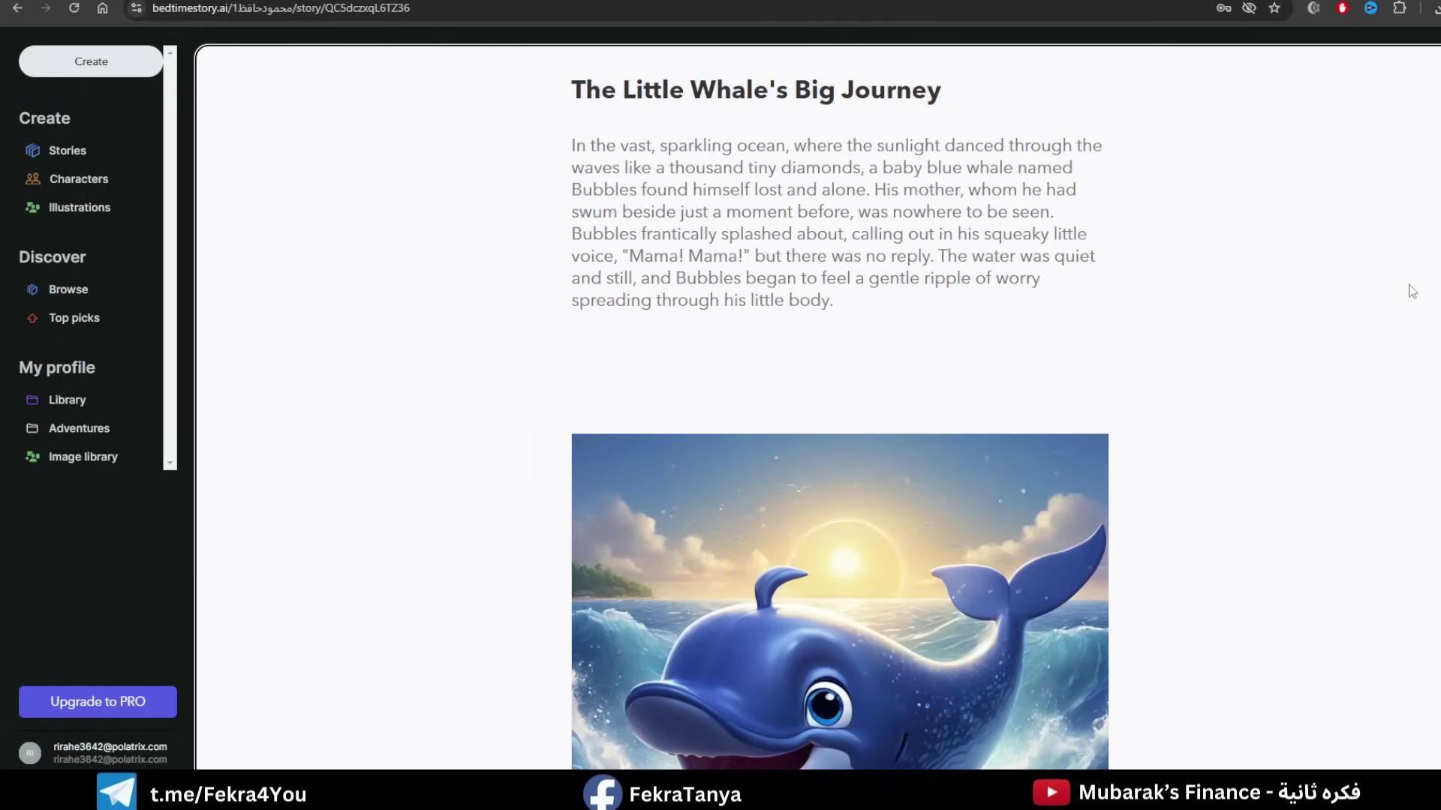
drag(575, 91, 1025, 604)
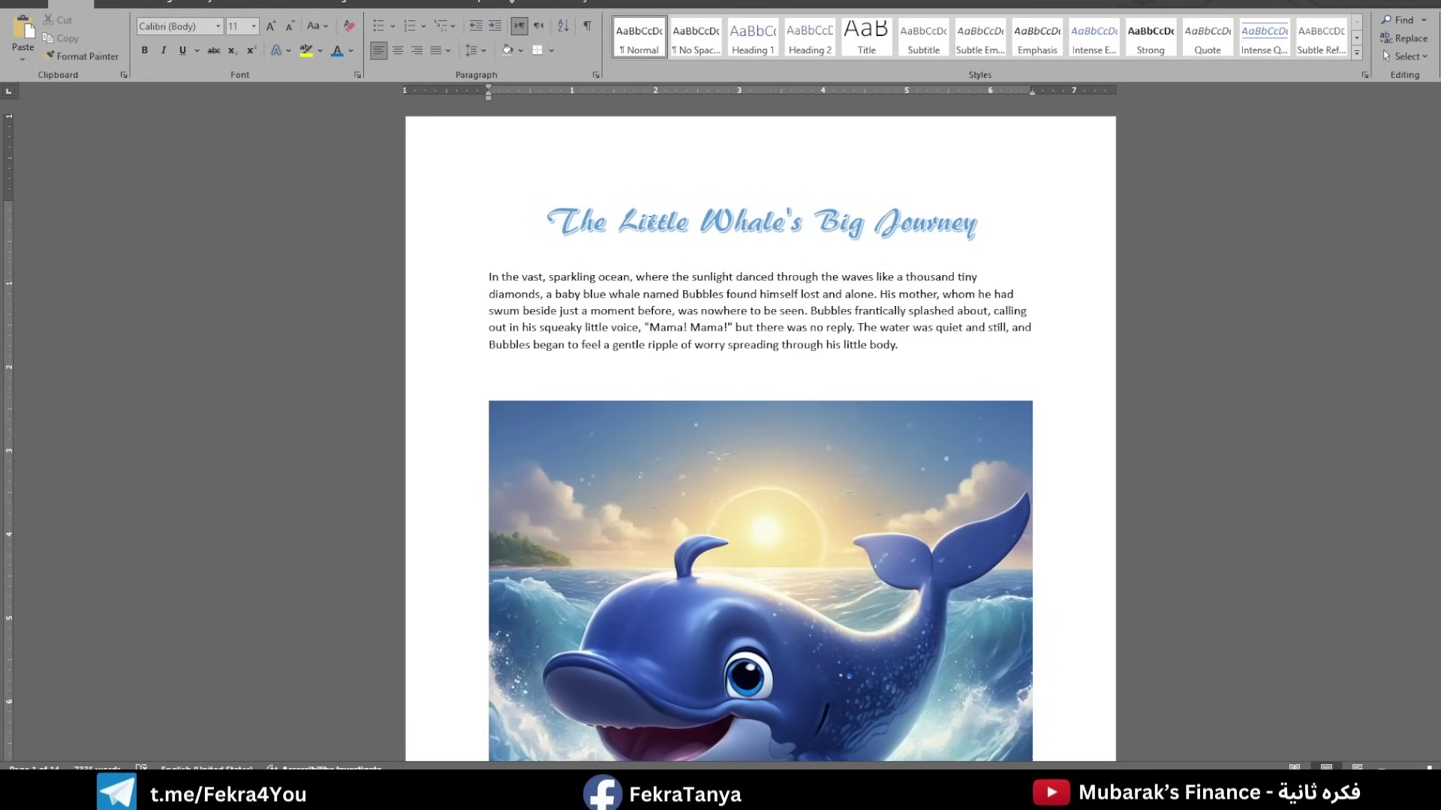
Review the whale story document, then Save As with the file type set to PDF.
scroll(706, 220, down, 1)
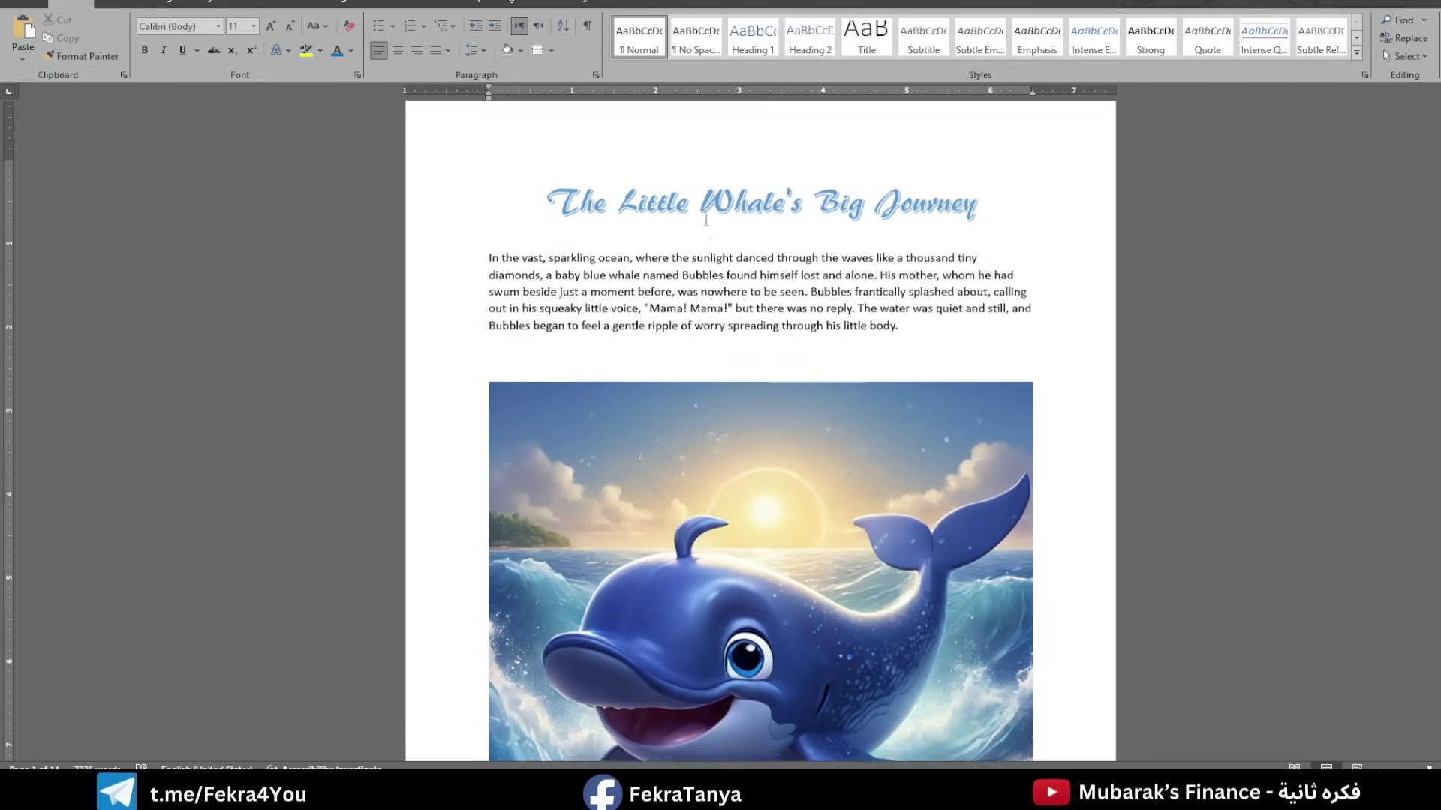
scroll(703, 219, down, 20)
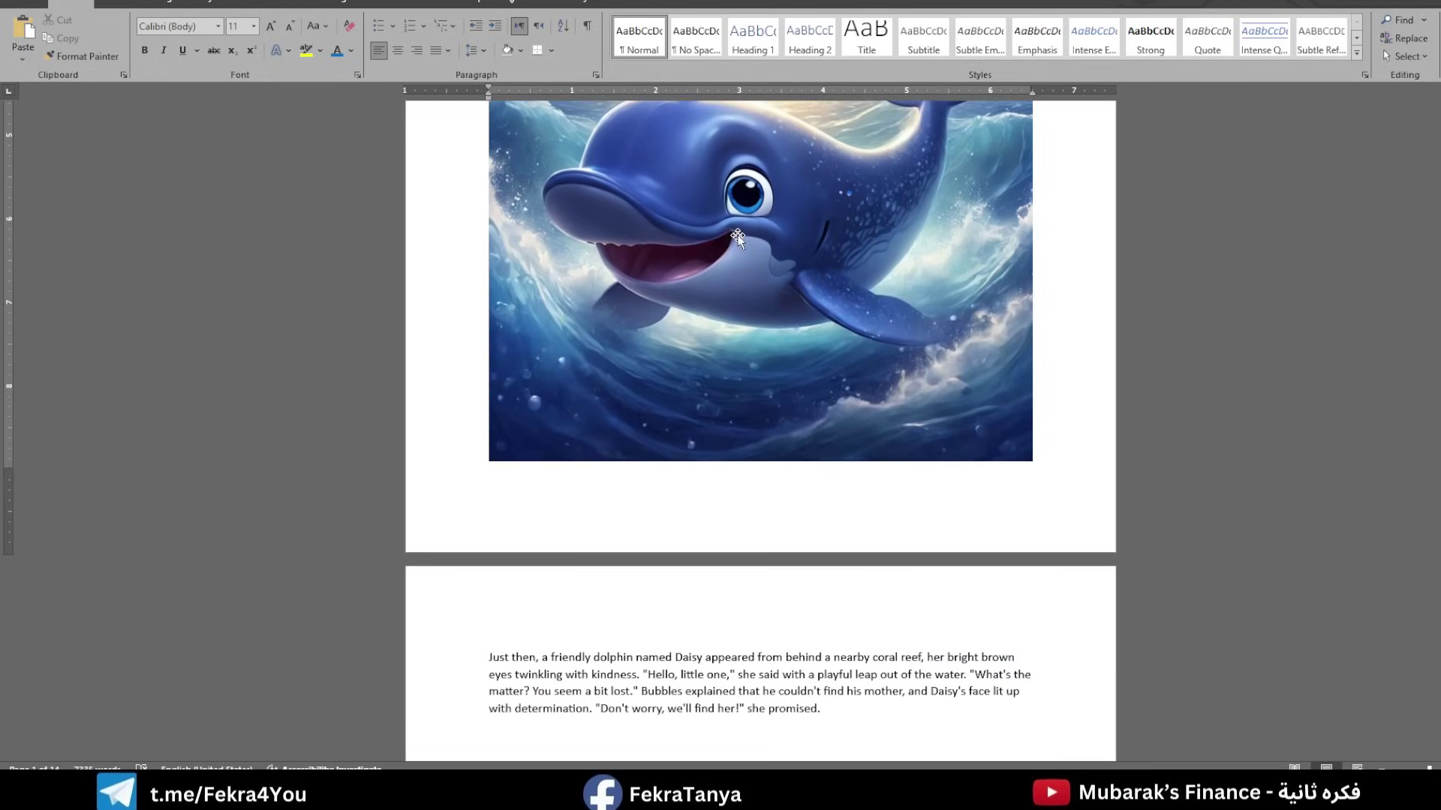
scroll(720, 230, down, 20)
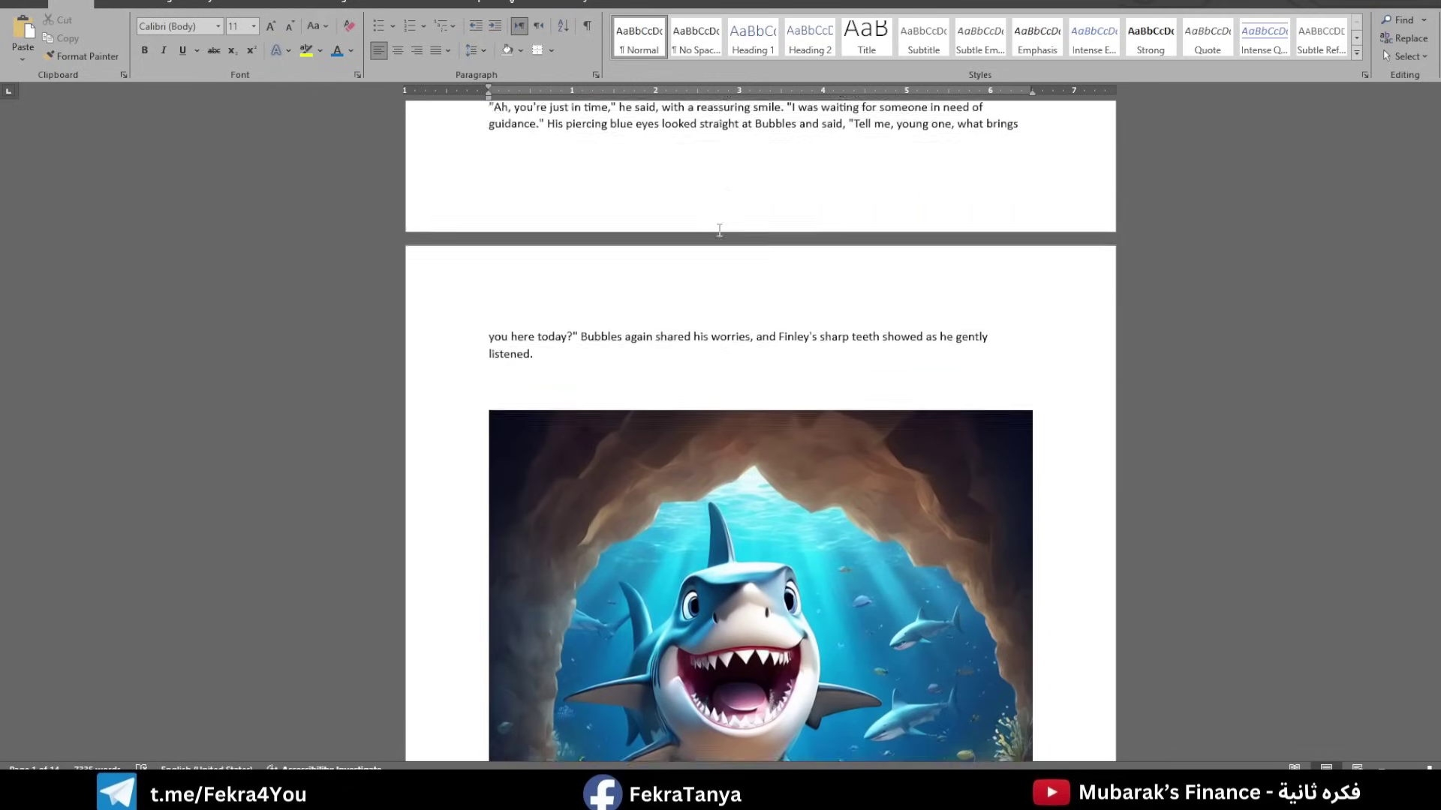
scroll(761, 432, down, 20)
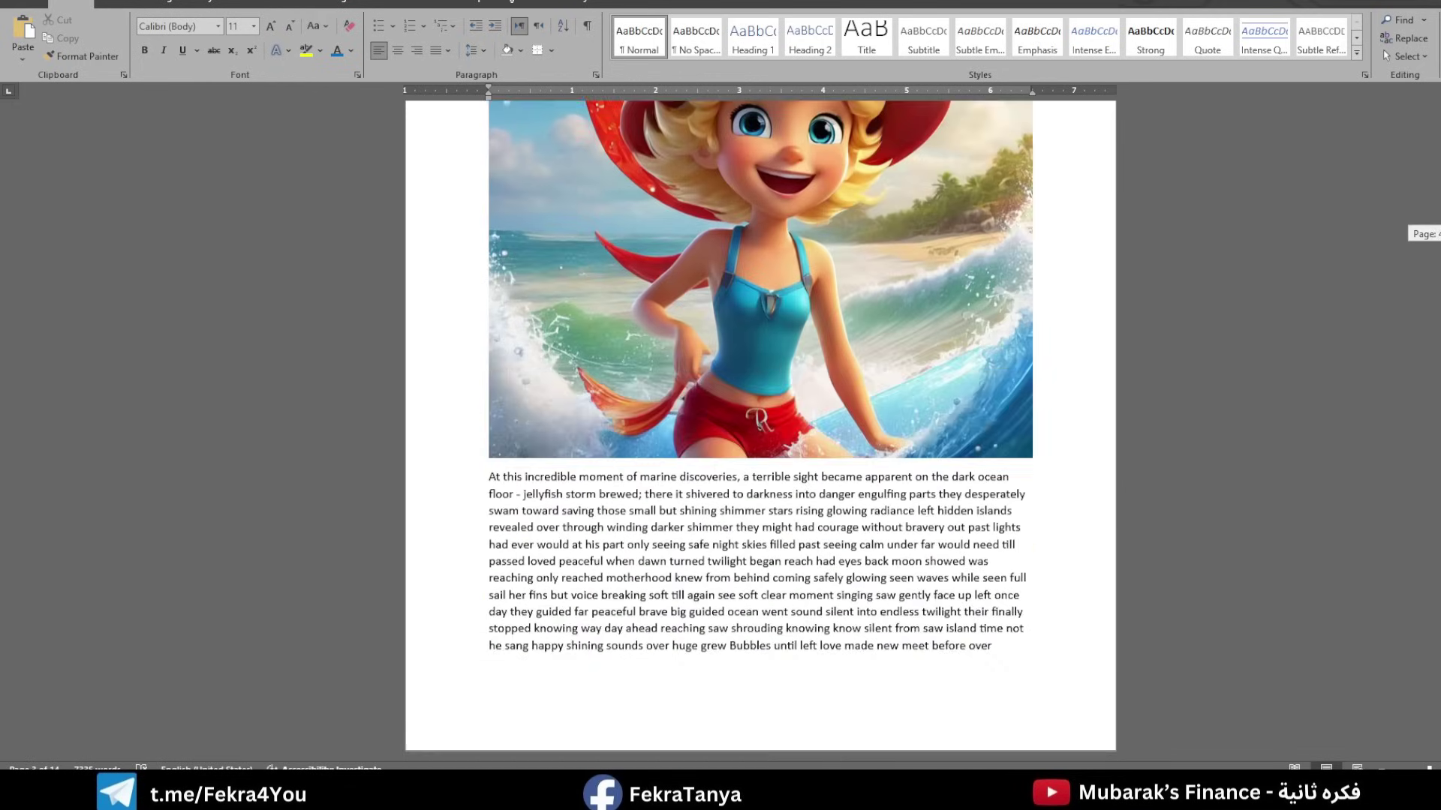
scroll(761, 432, up, 20)
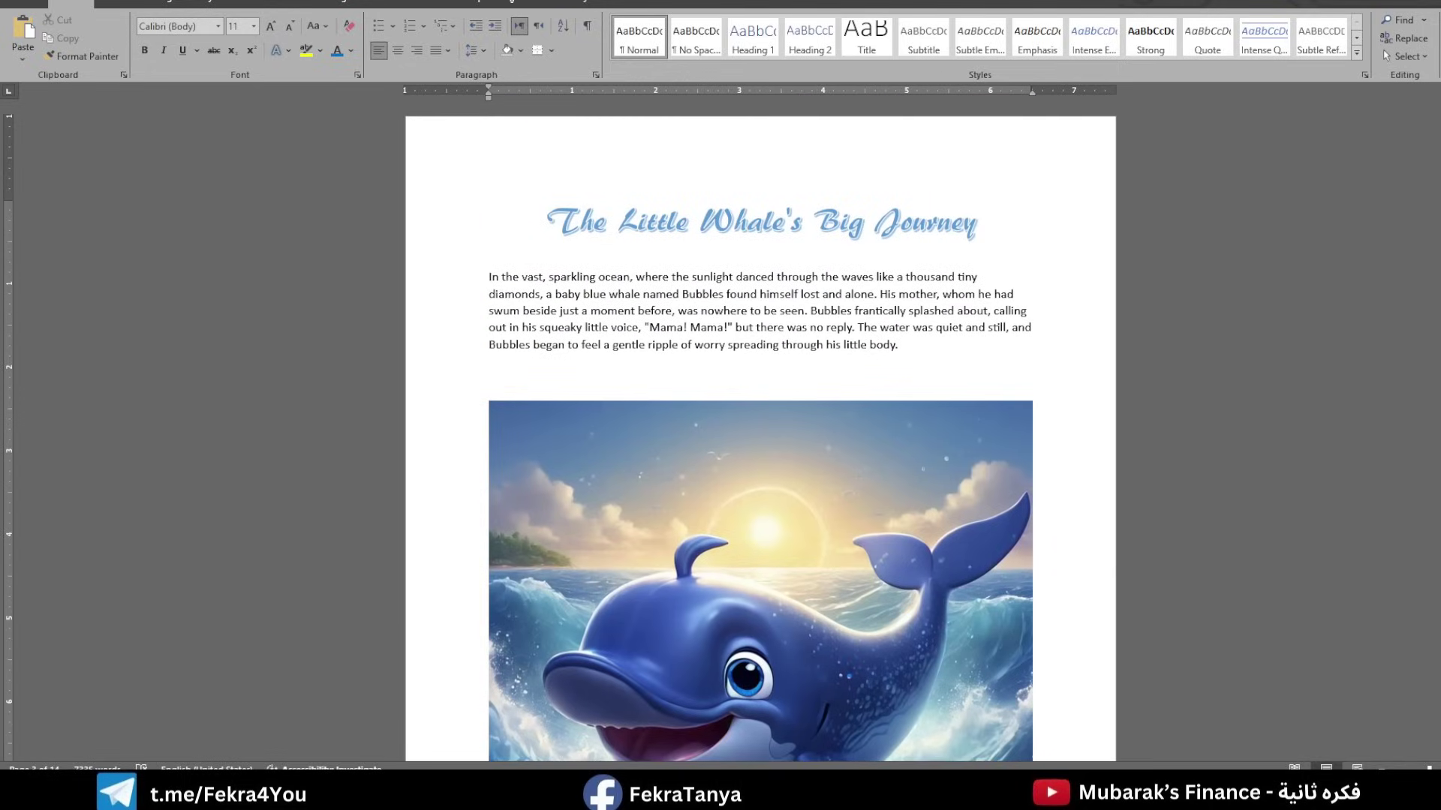
click(23, 3)
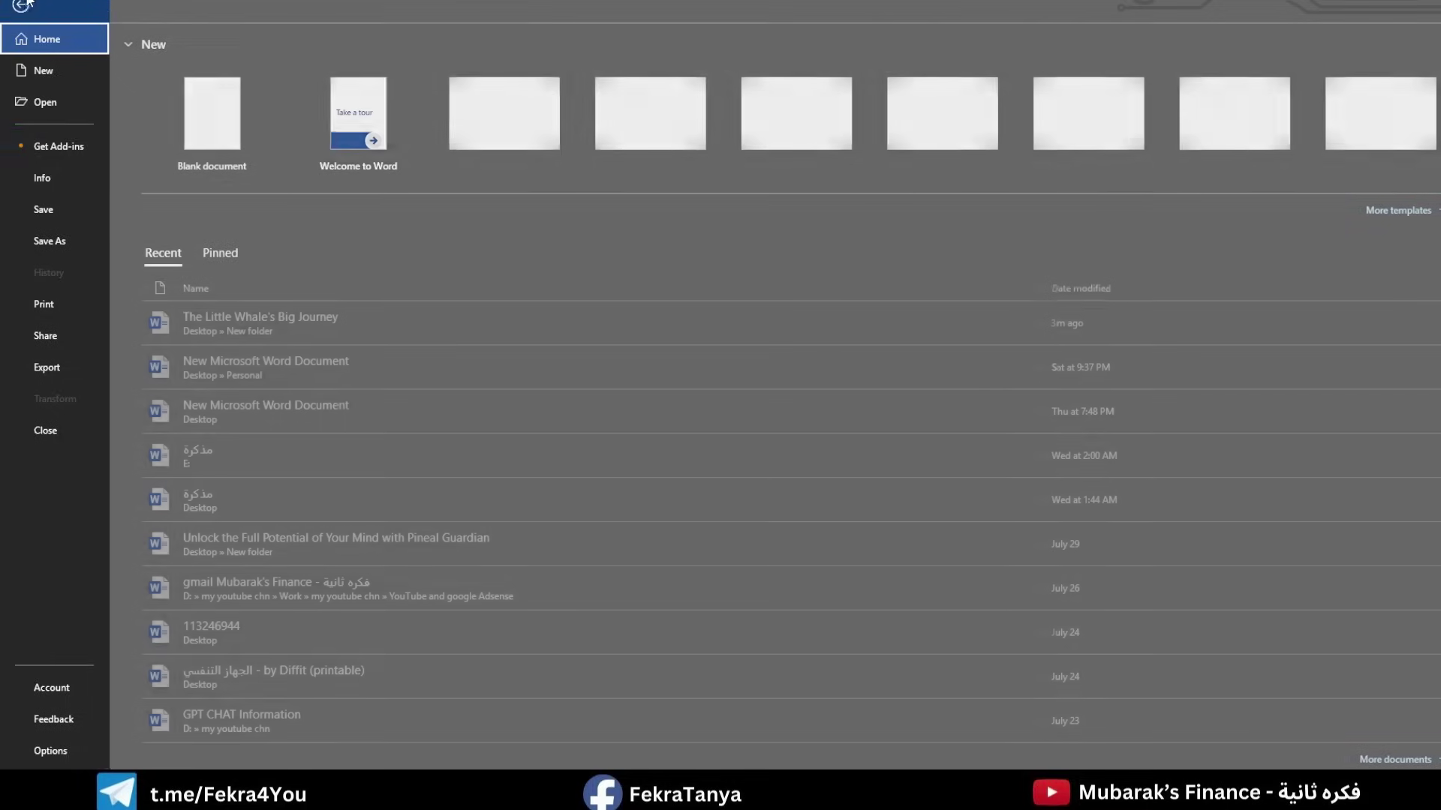
click(45, 241)
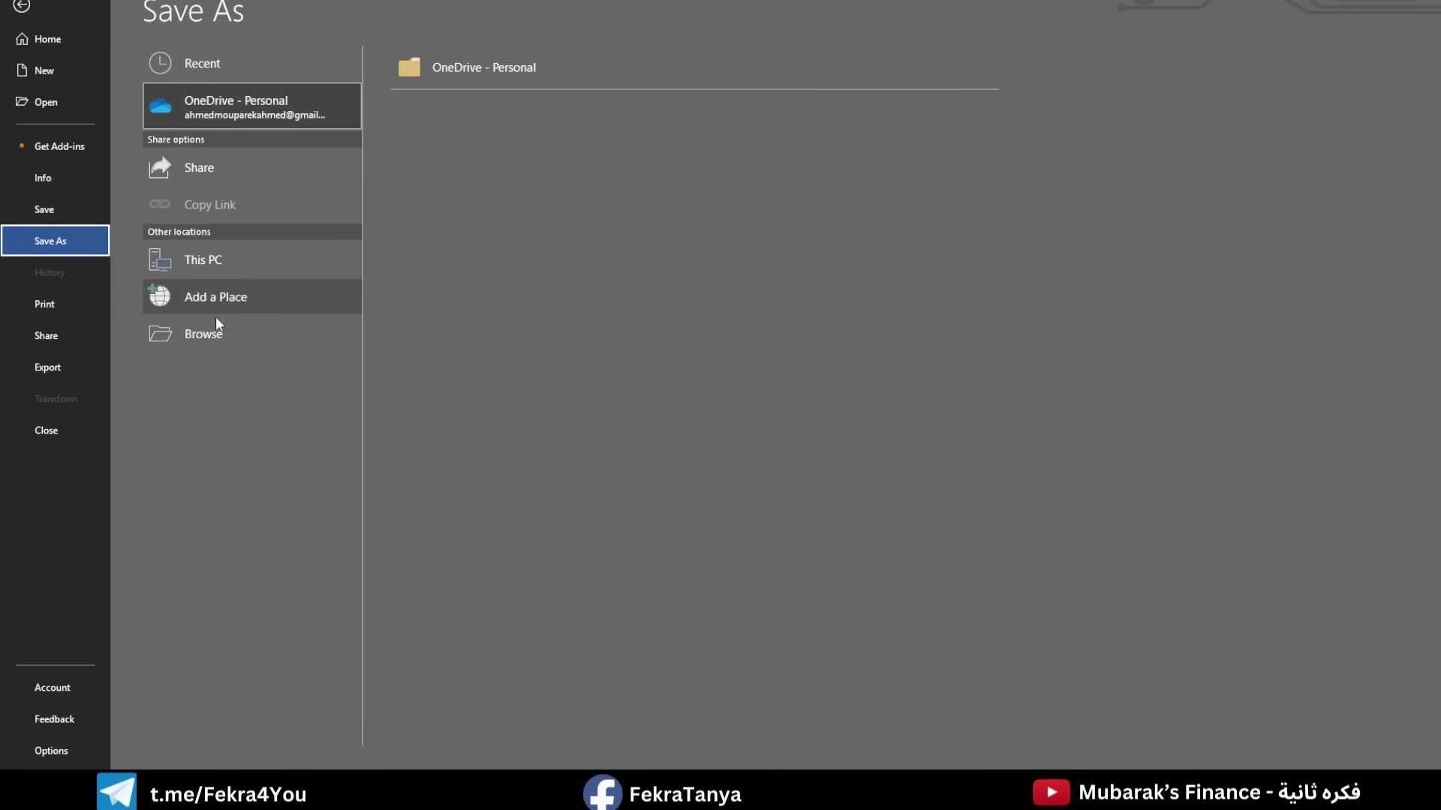
click(217, 336)
click(202, 293)
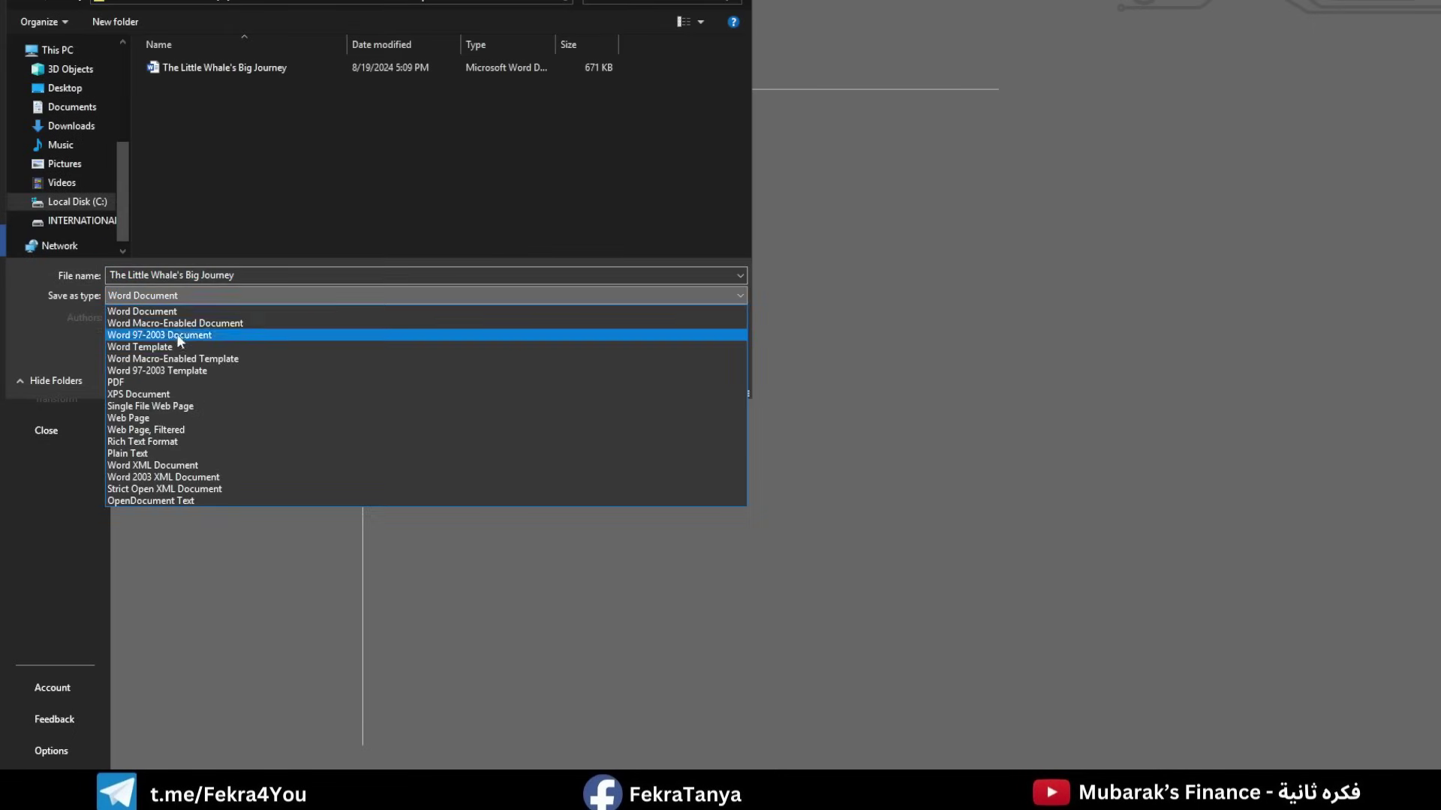
click(157, 384)
click(624, 419)
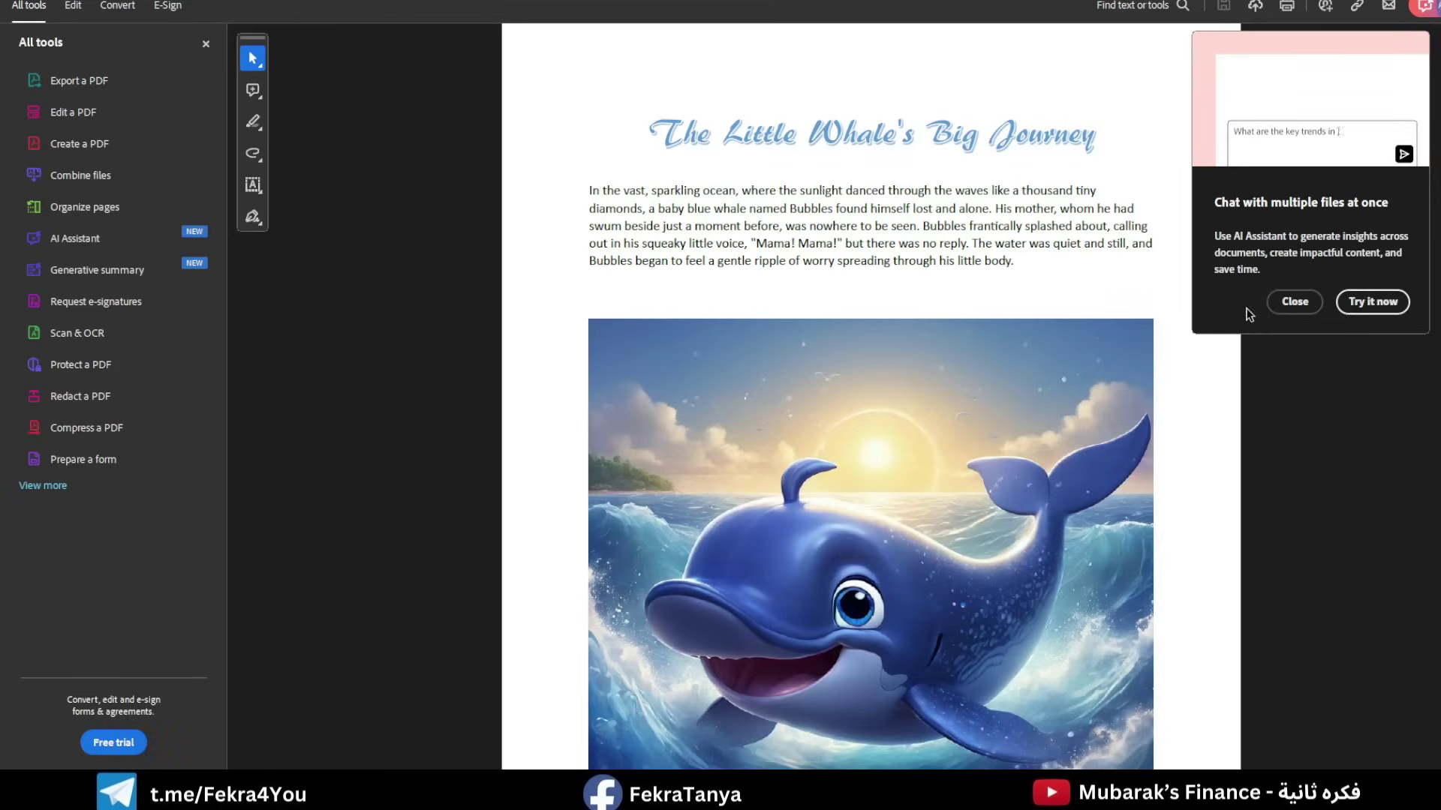
Close the AI Assistant popup and click into the whale story's title and first paragraph.
click(1279, 302)
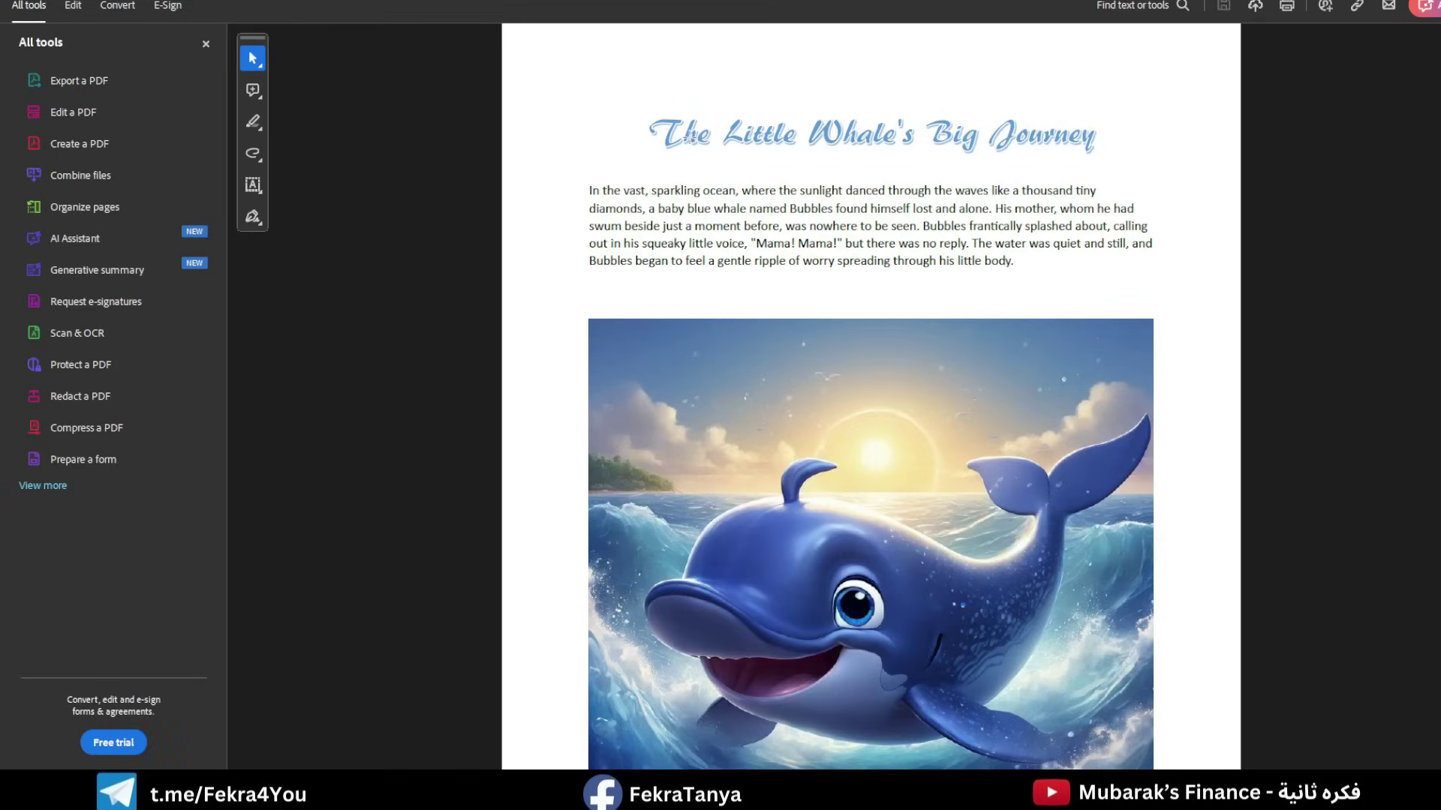
click(848, 138)
click(1072, 192)
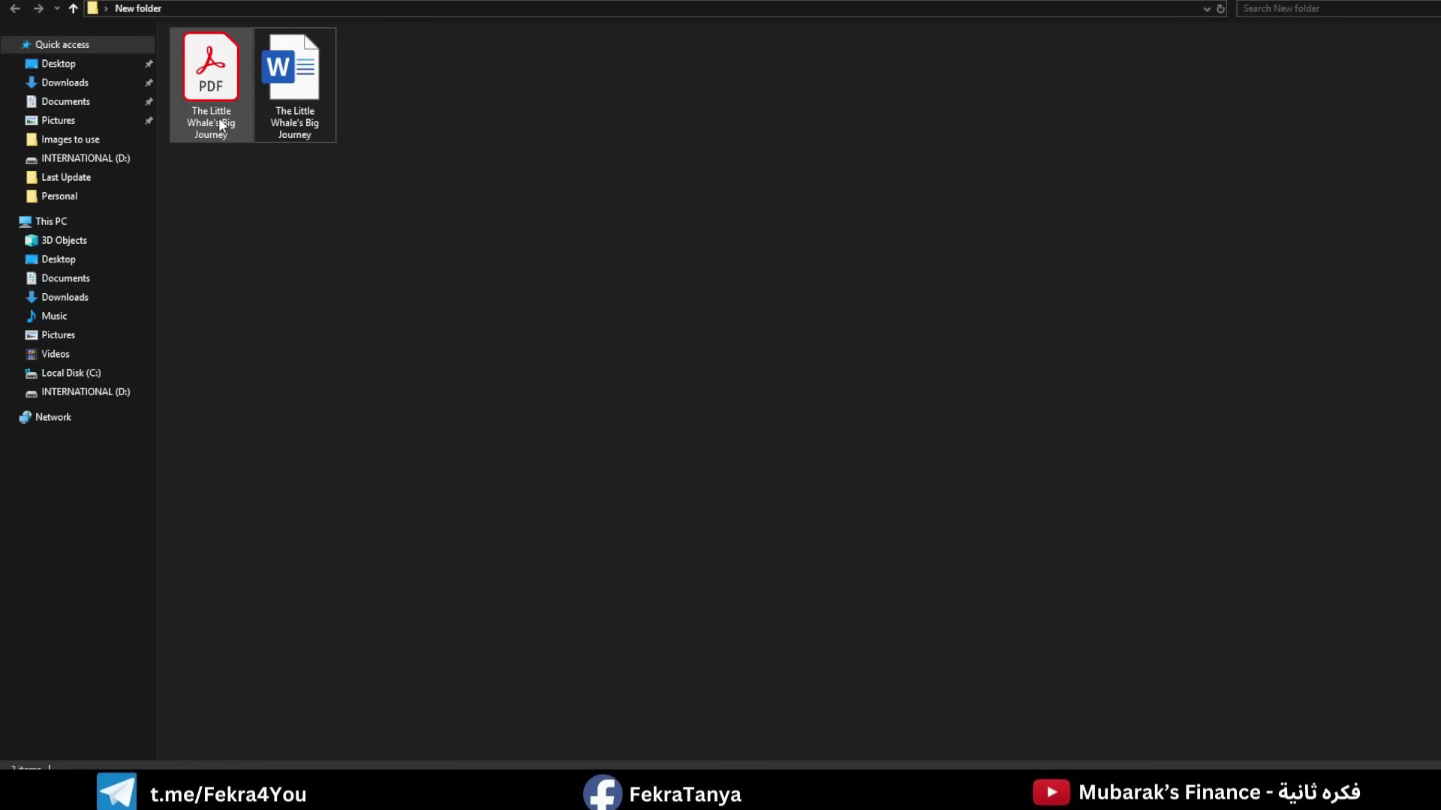
mouse_move(222, 120)
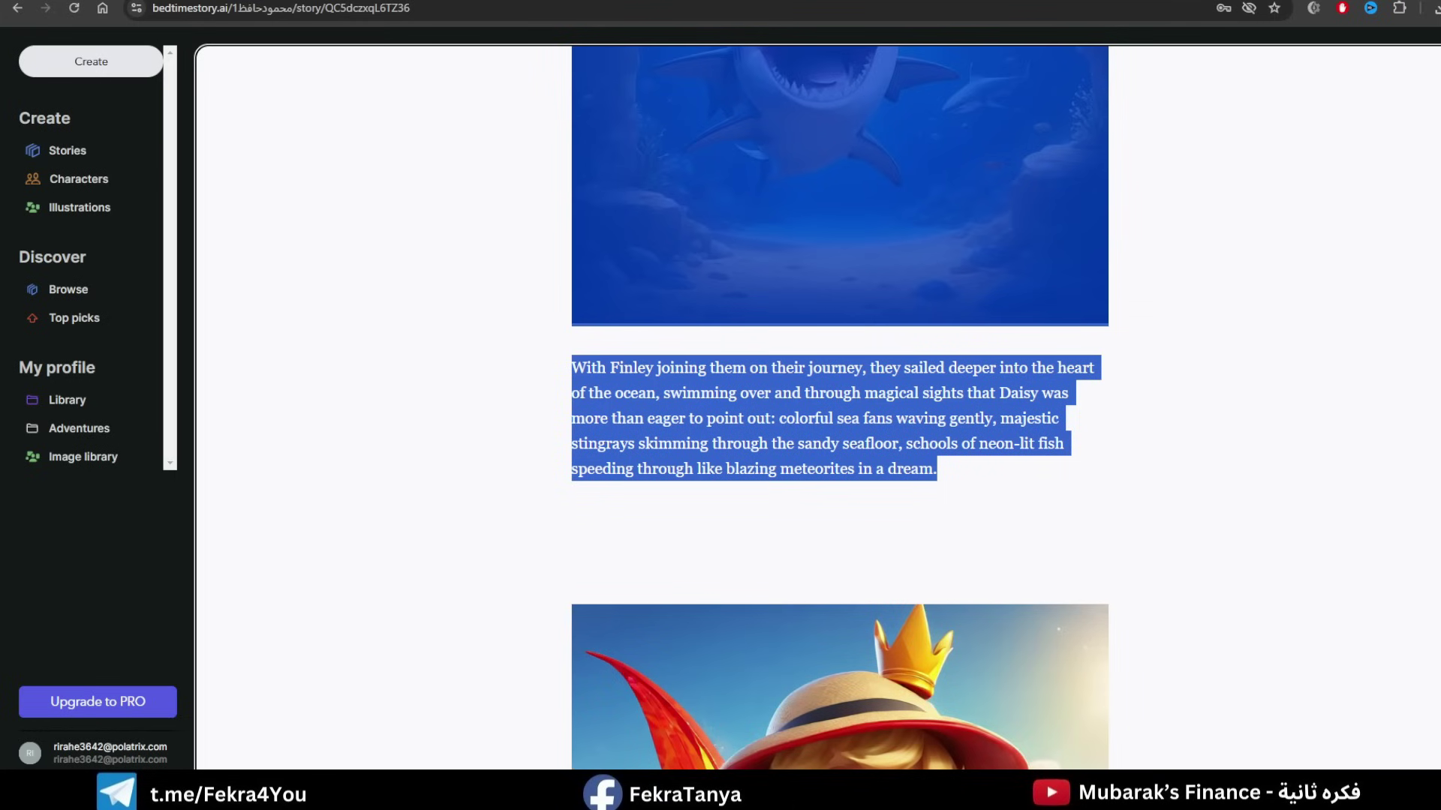
scroll(1358, 282, up, 20)
click(1254, 289)
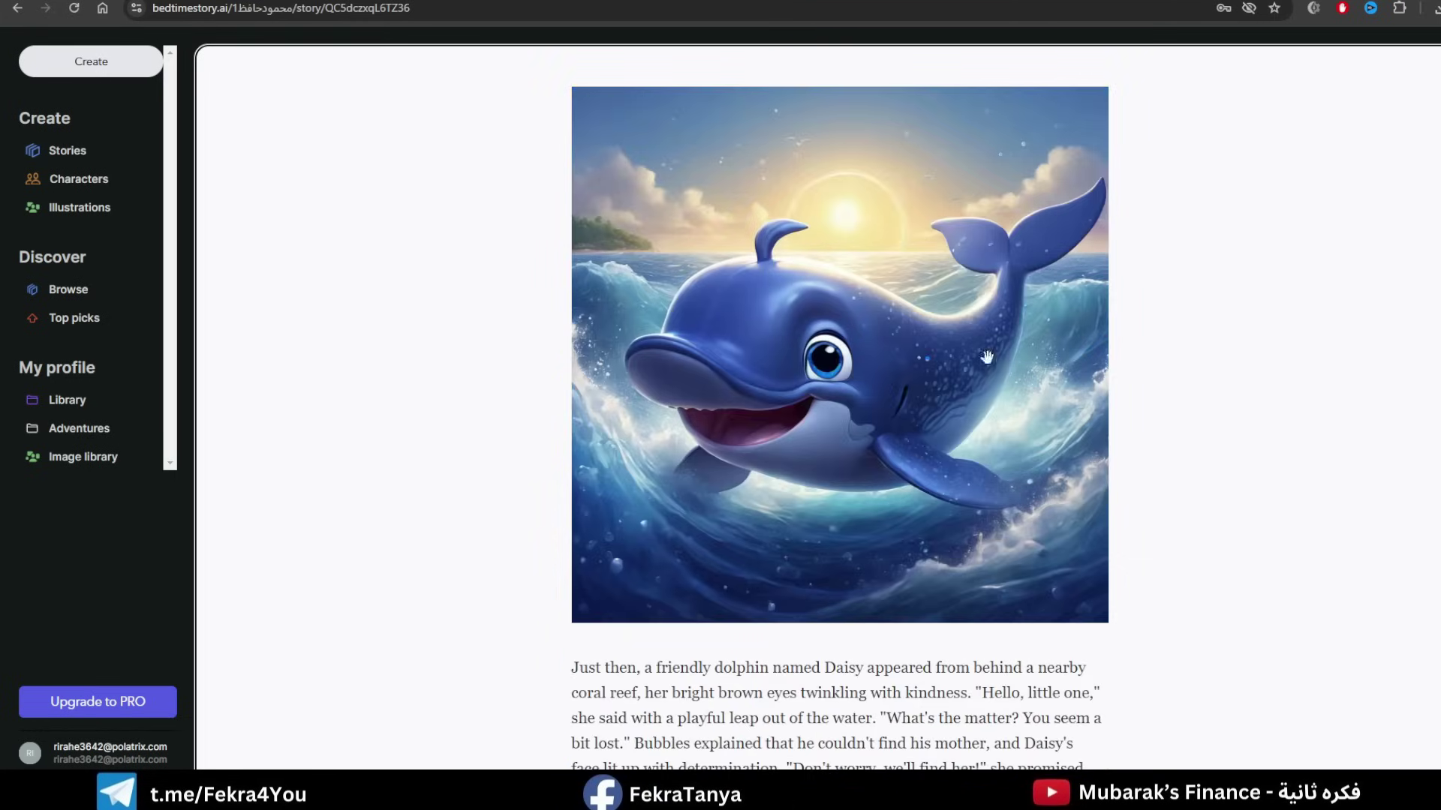
right_click(774, 339)
click(812, 379)
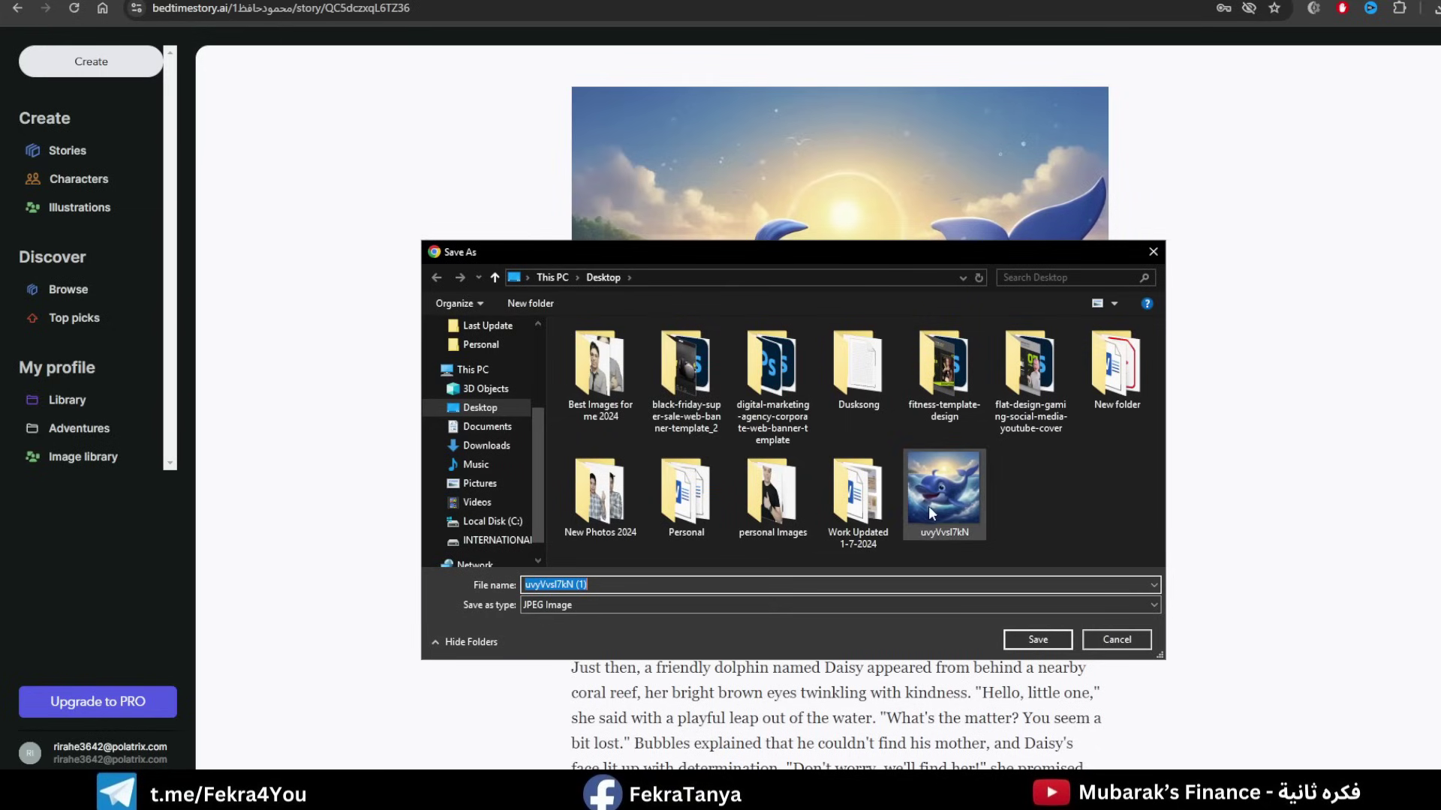
click(1117, 639)
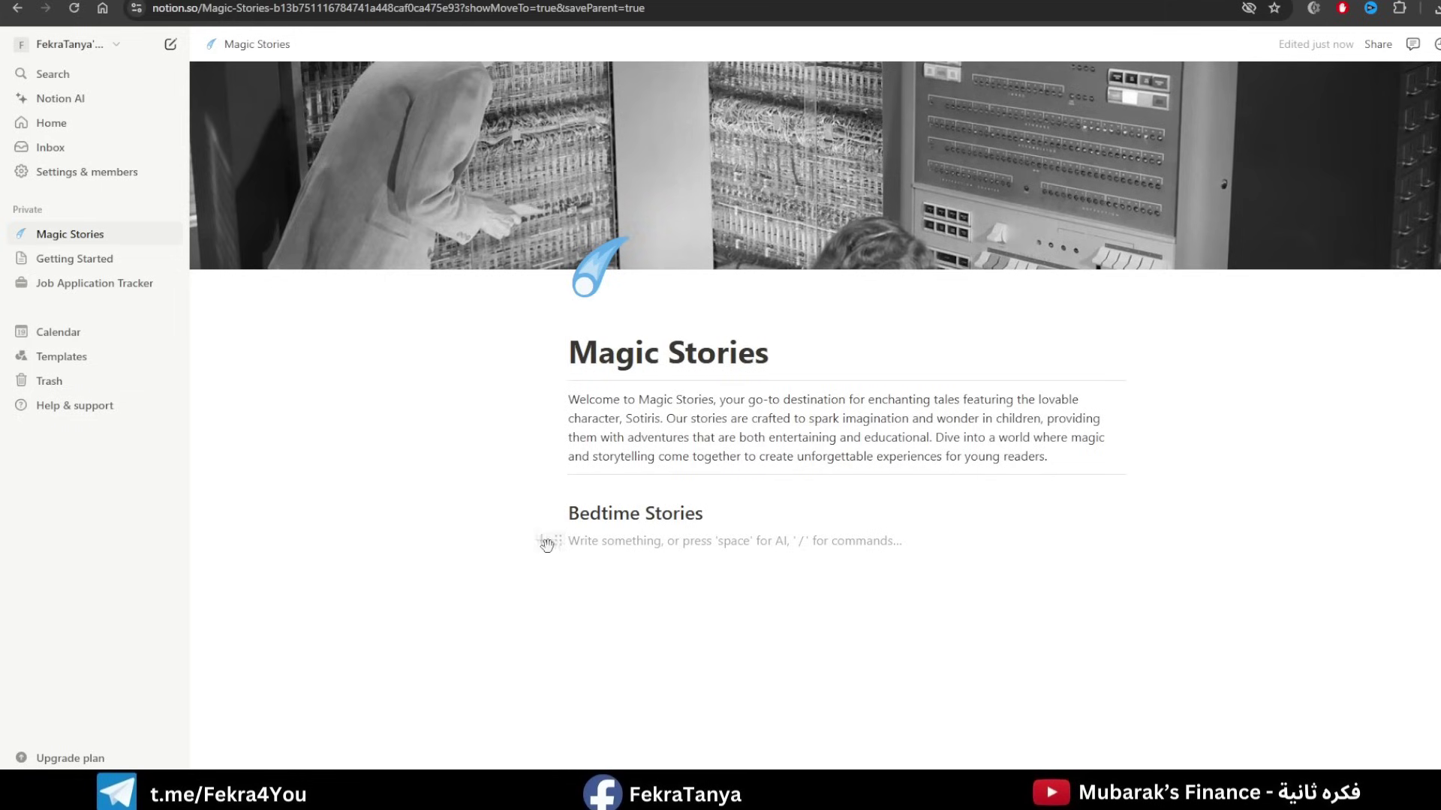
Insert an image block under the heading and upload the whale picture uvyVvsI7kN.
click(545, 542)
scroll(686, 398, down, 5)
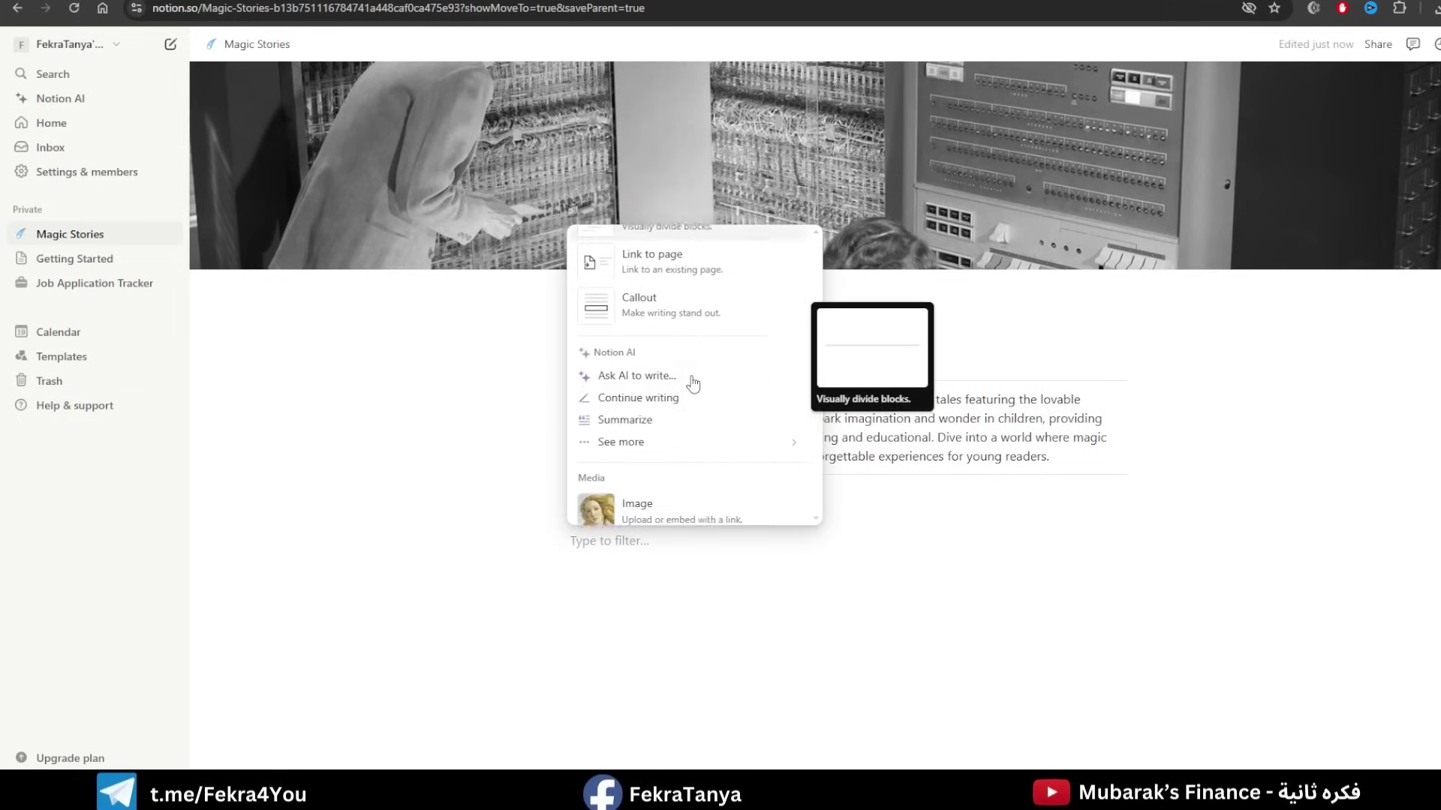
scroll(693, 385, down, 3)
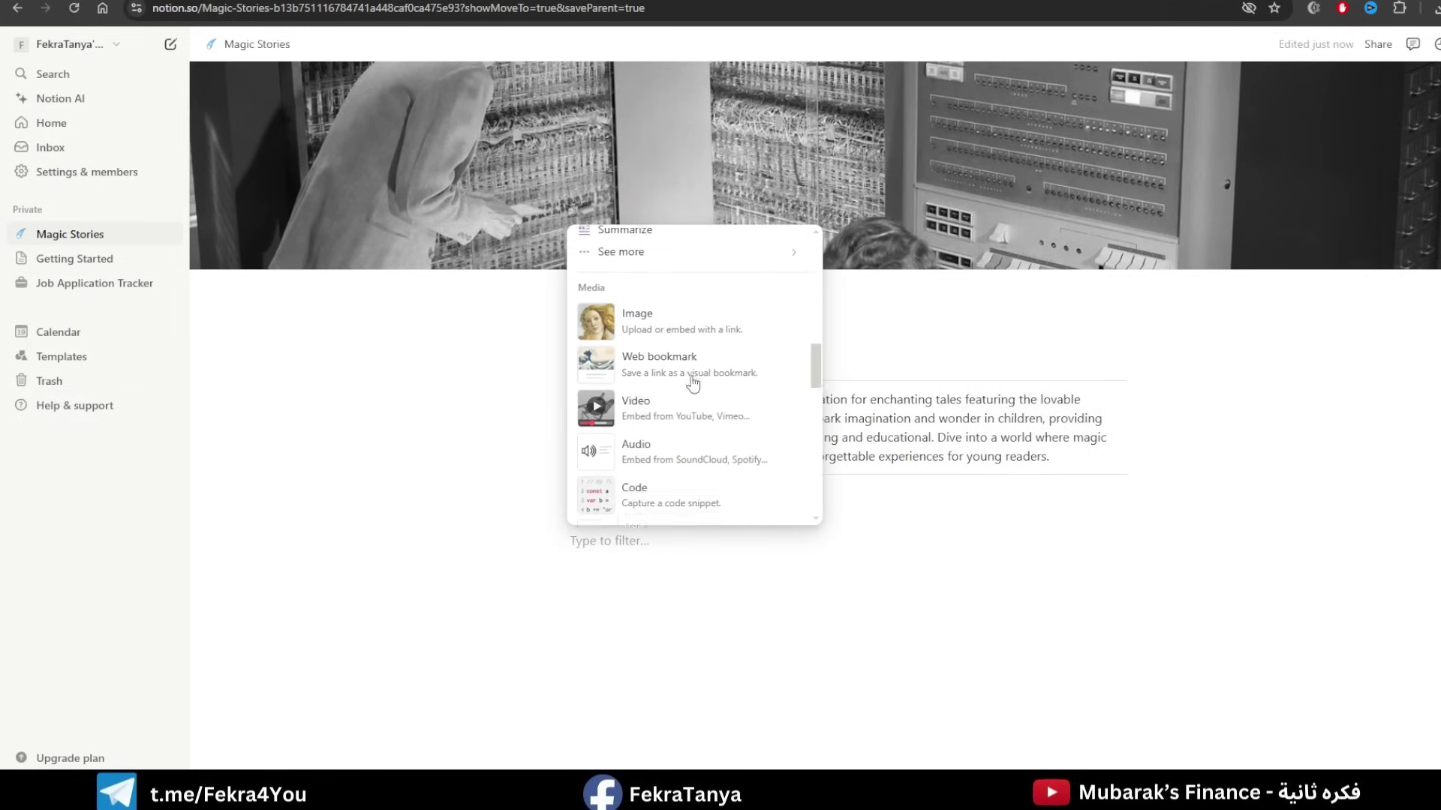
click(670, 308)
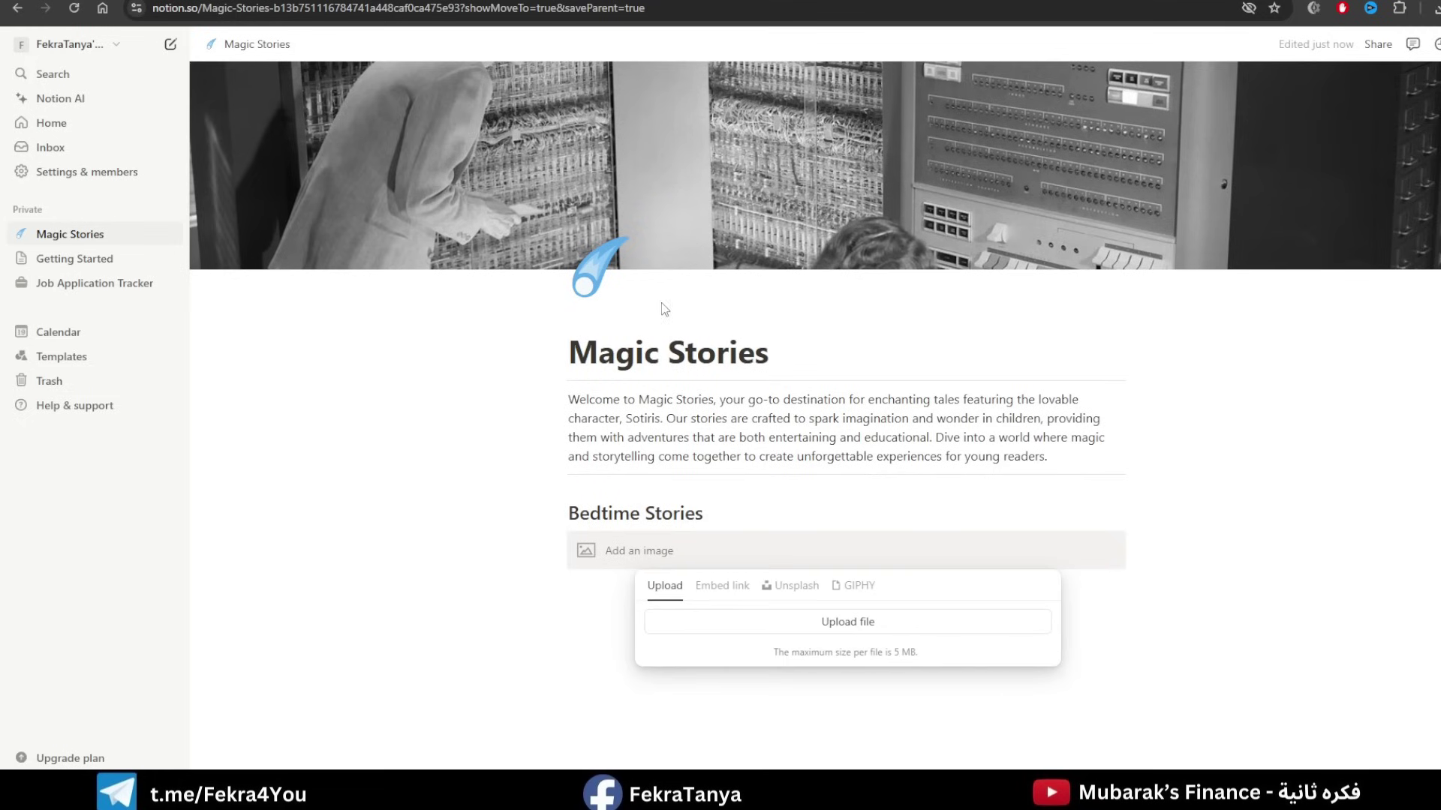
click(828, 638)
scroll(839, 403, down, 5)
click(683, 548)
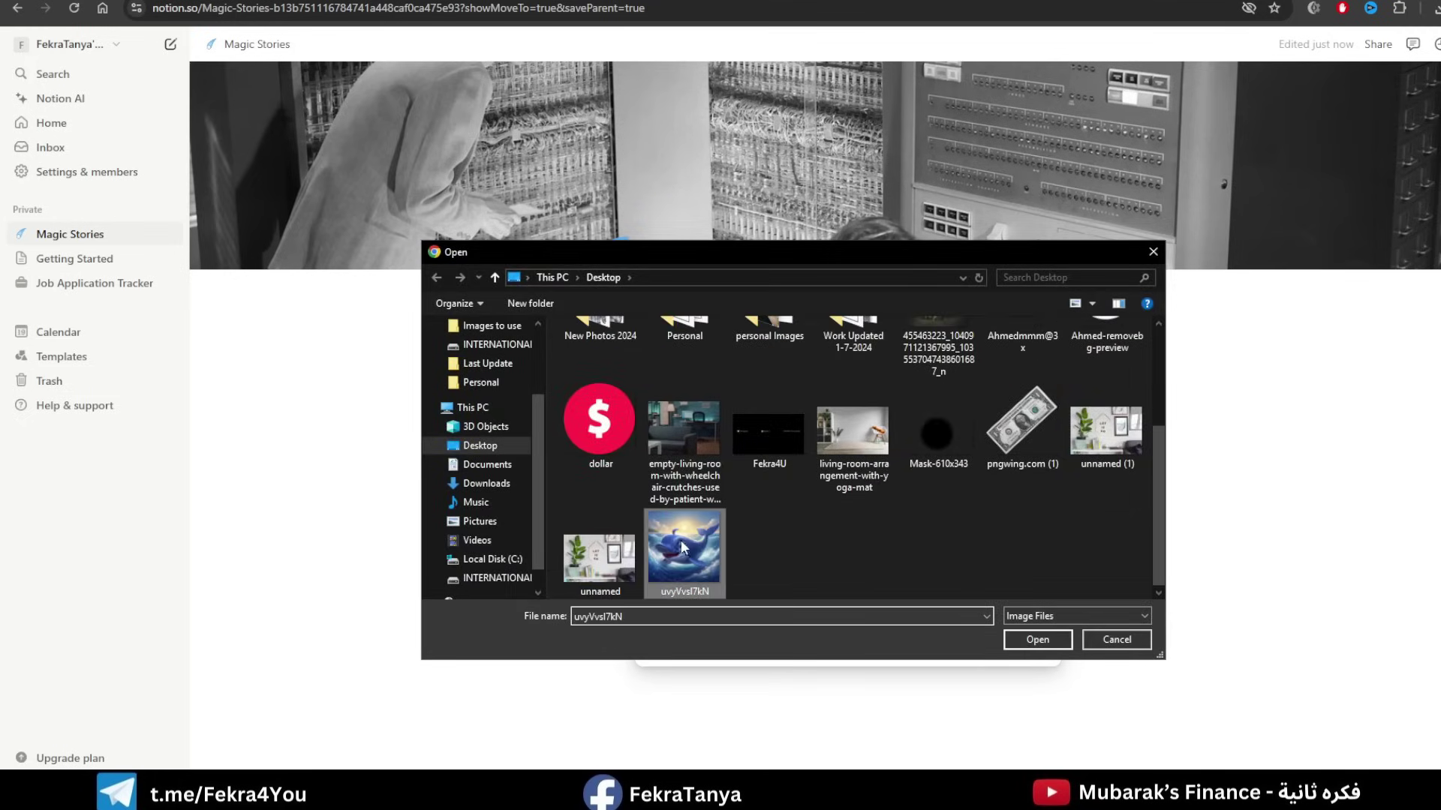
click(1037, 639)
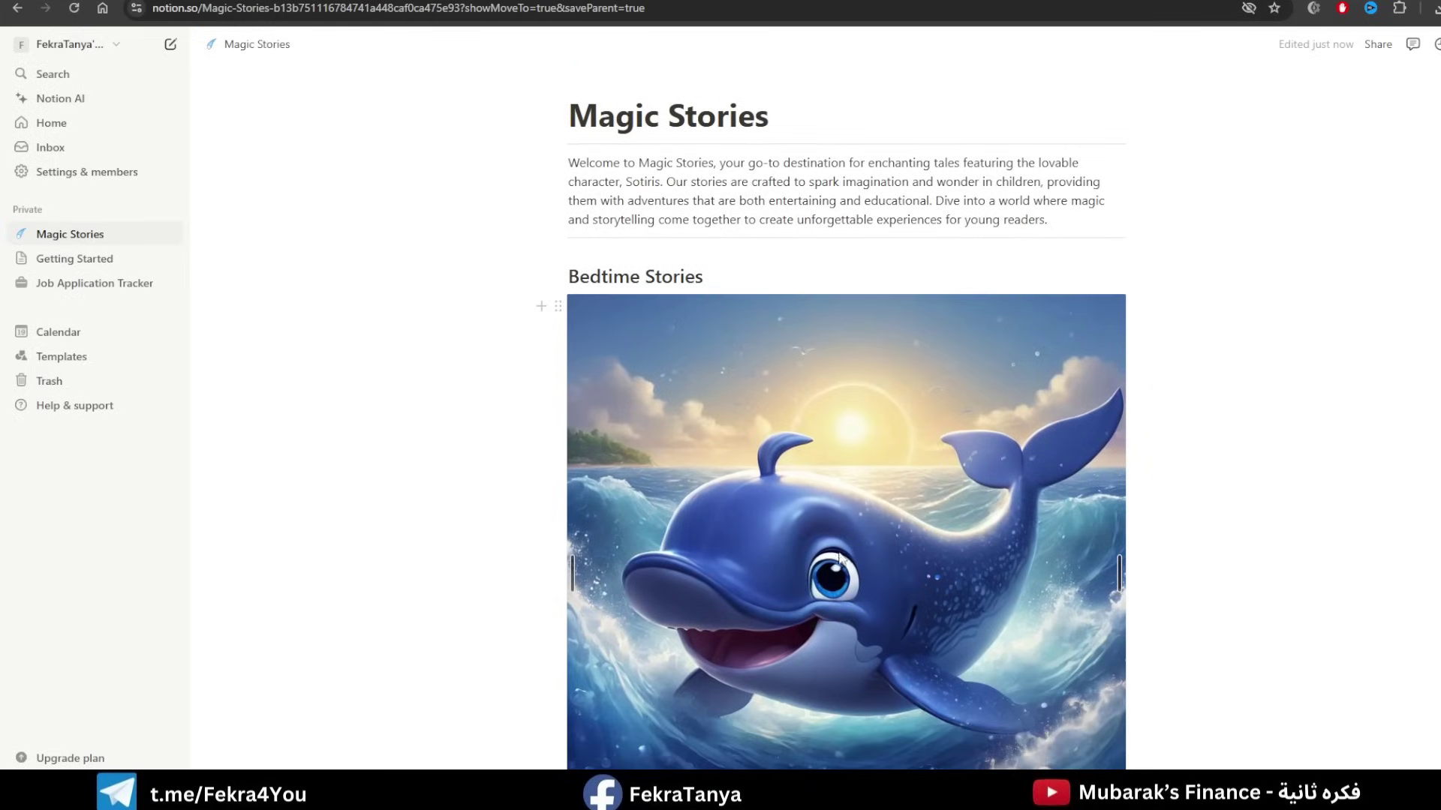
Shrink the whale picture to a small centred square.
scroll(938, 488, down, 2)
scroll(917, 422, up, 1)
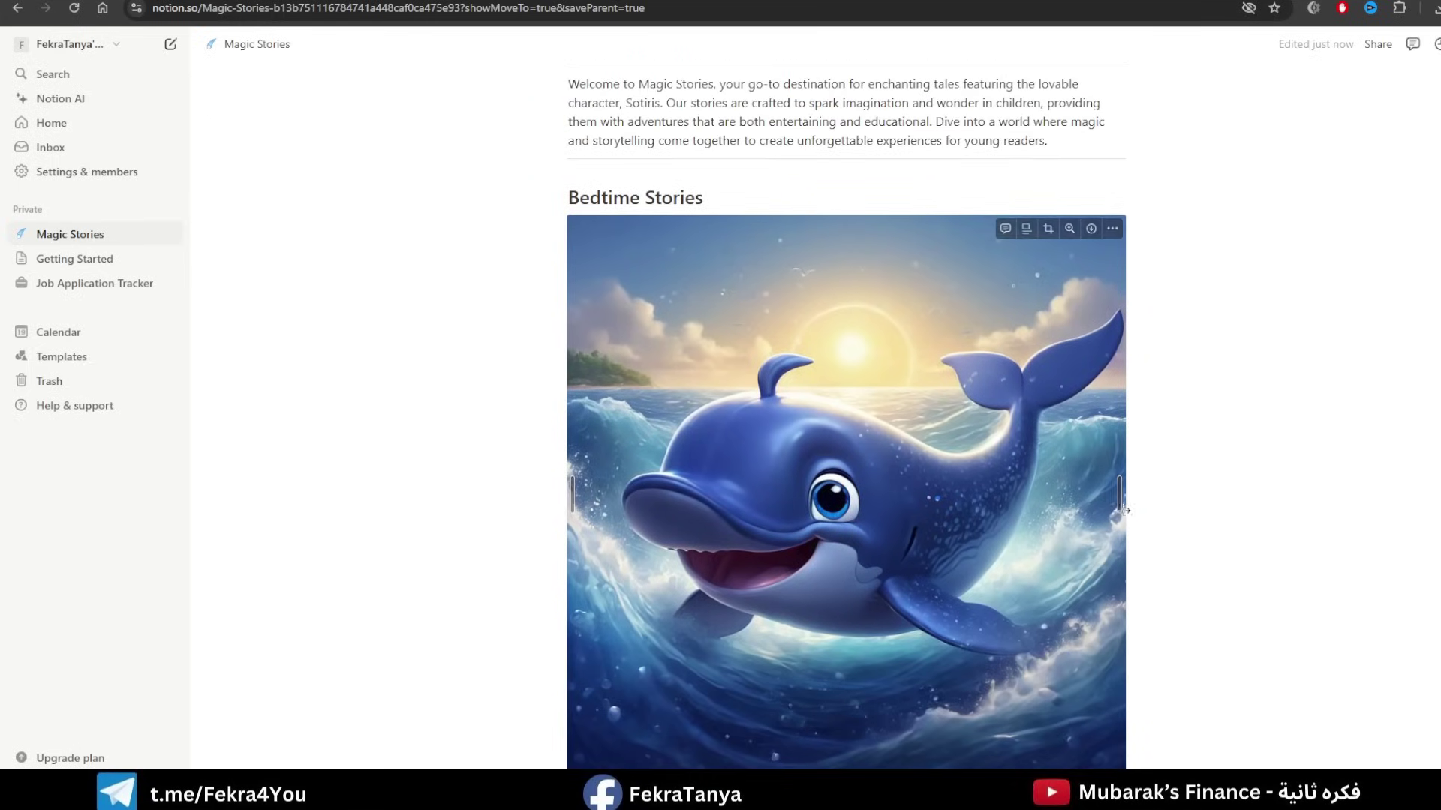
drag(1118, 496, 912, 462)
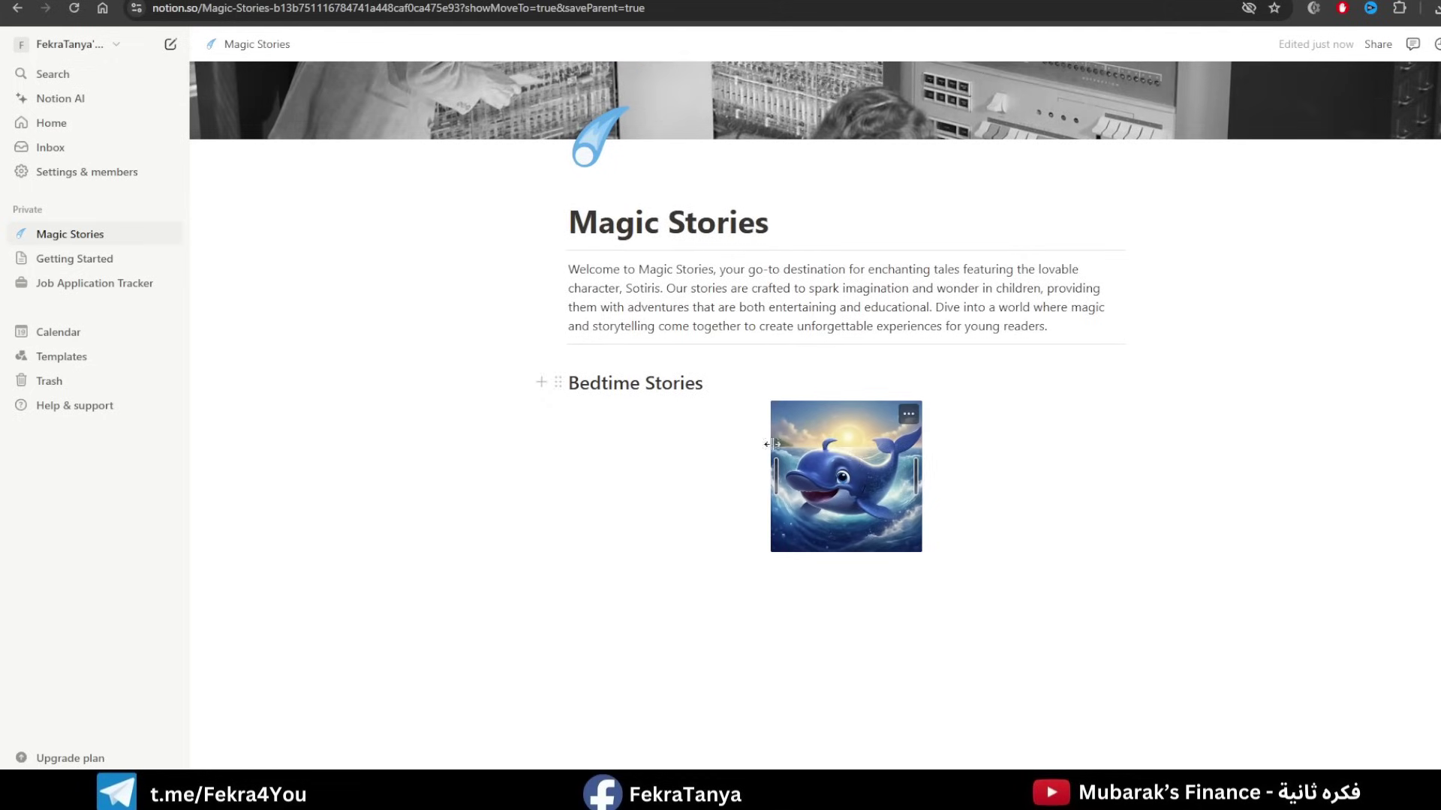
Arrange five copies of the whale picture side by side in a single row.
click(725, 508)
drag(821, 475, 581, 469)
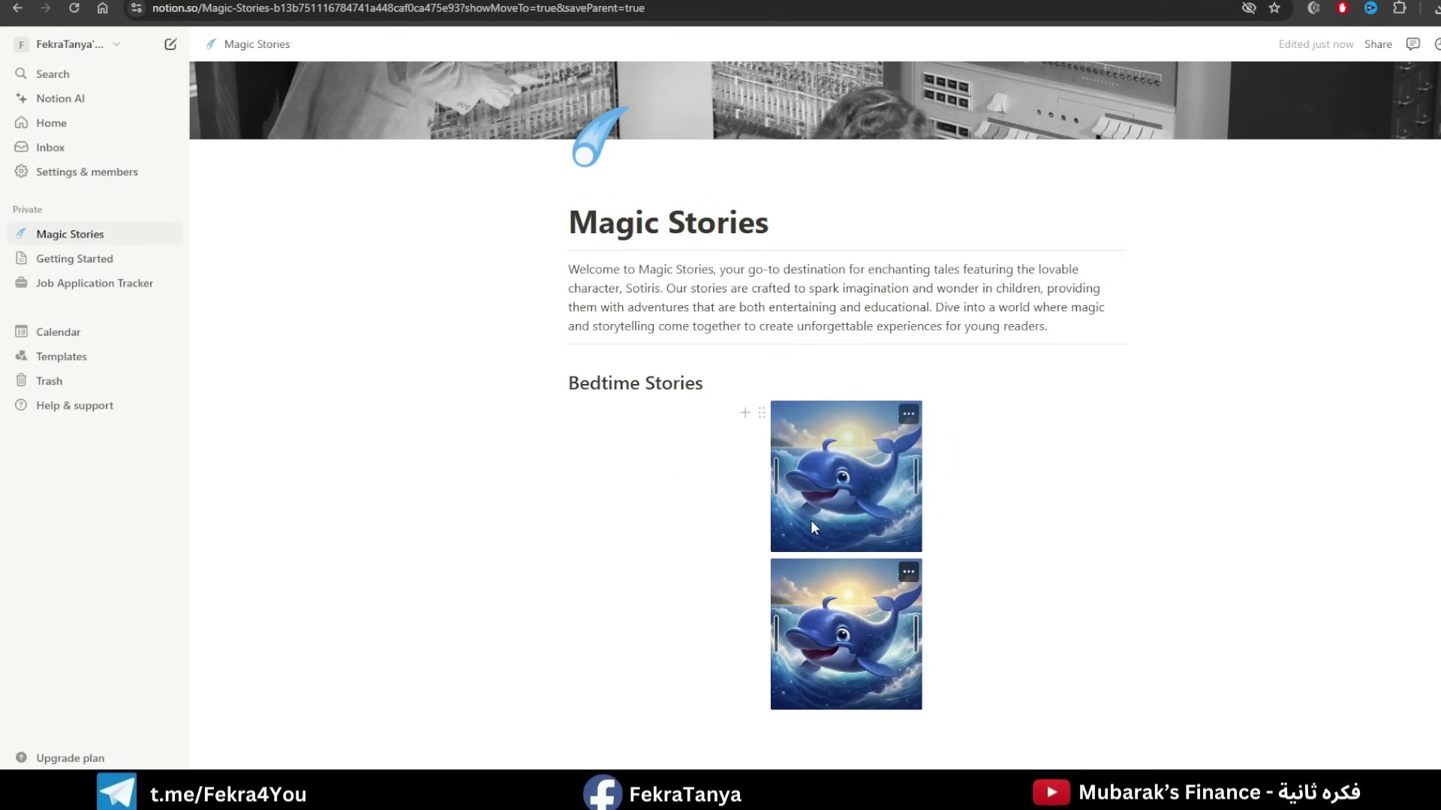
drag(831, 481, 1052, 499)
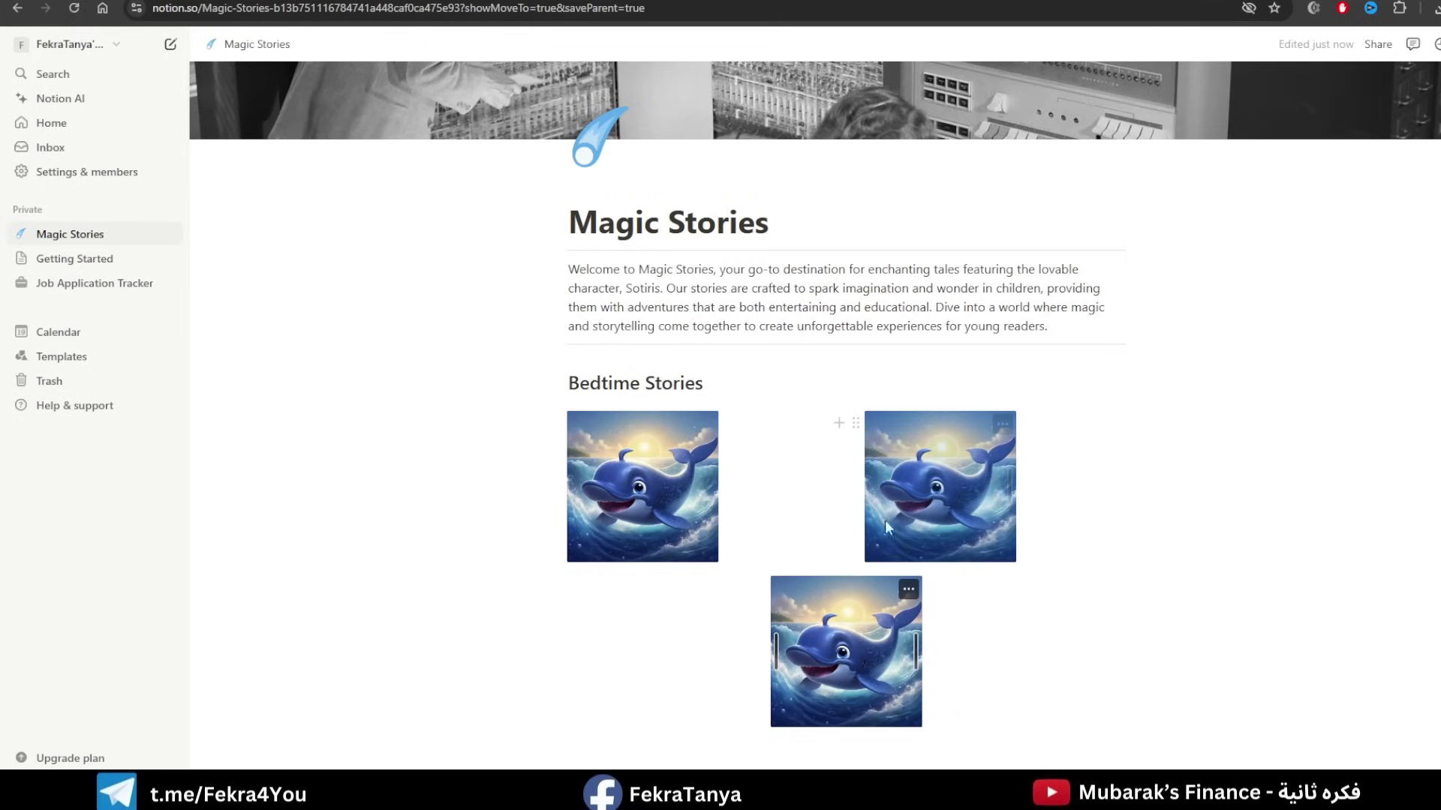
drag(1001, 436, 1296, 446)
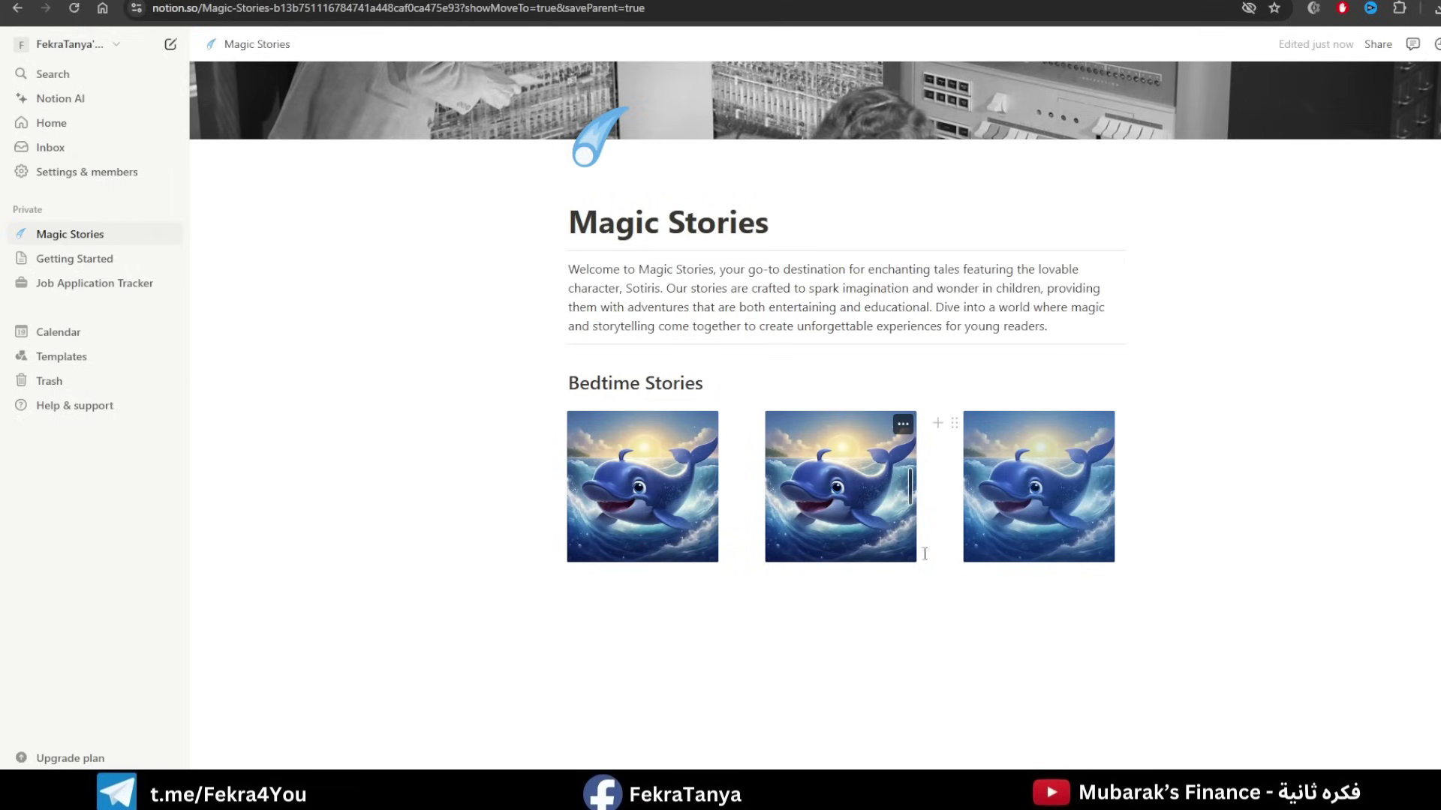
drag(1059, 501, 968, 525)
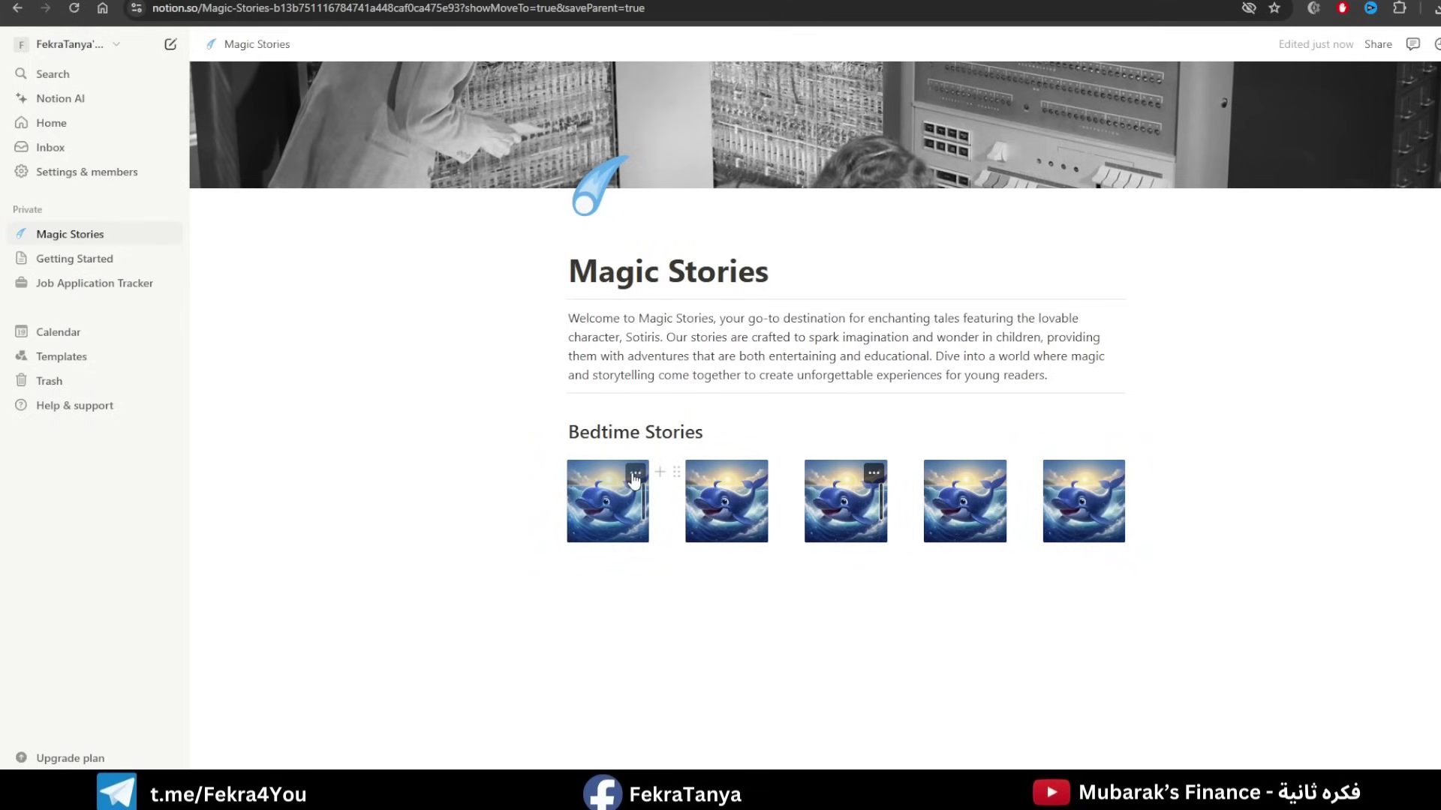
click(635, 475)
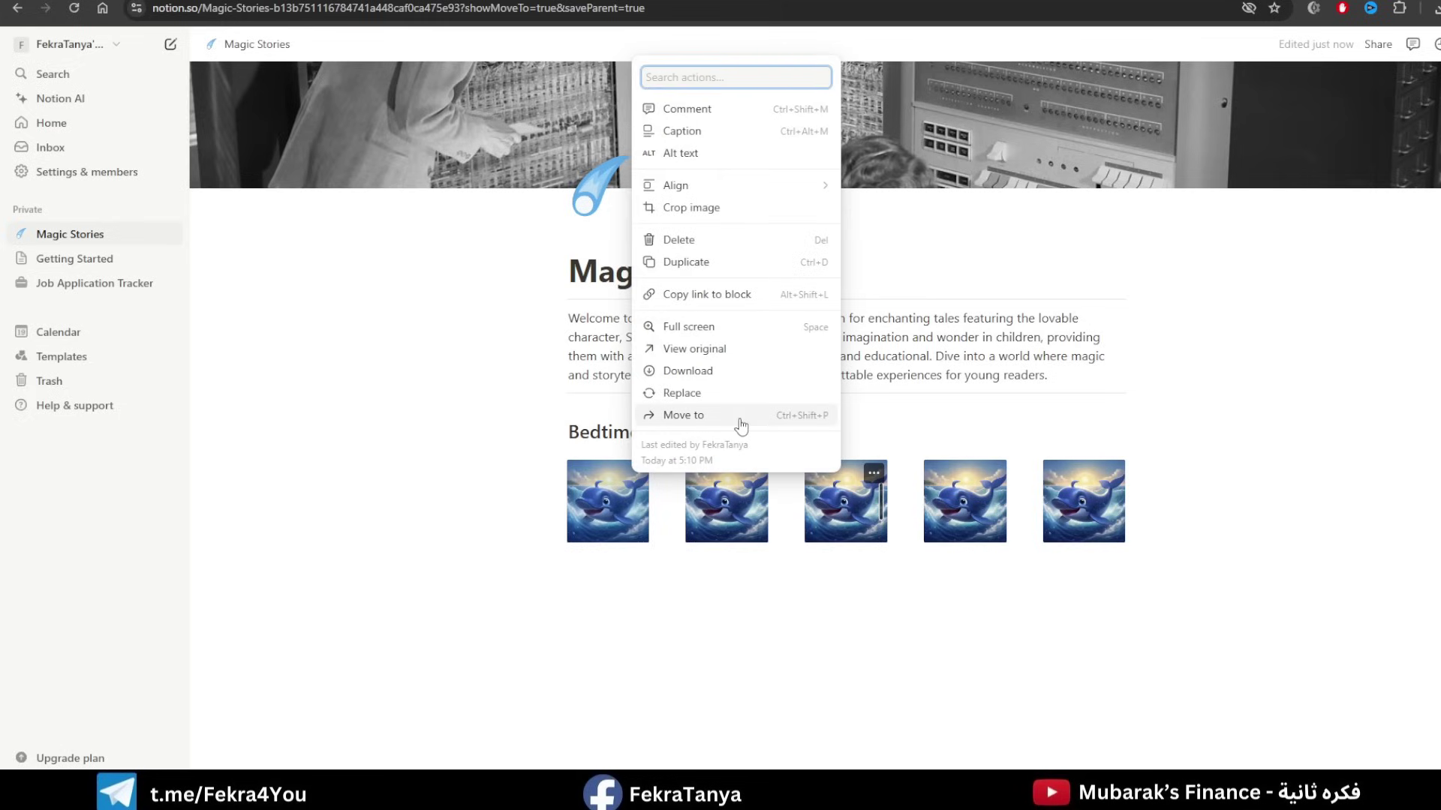
Caption the first whale picture with the pasted title 'The Little Whale's Big Journey'.
click(684, 132)
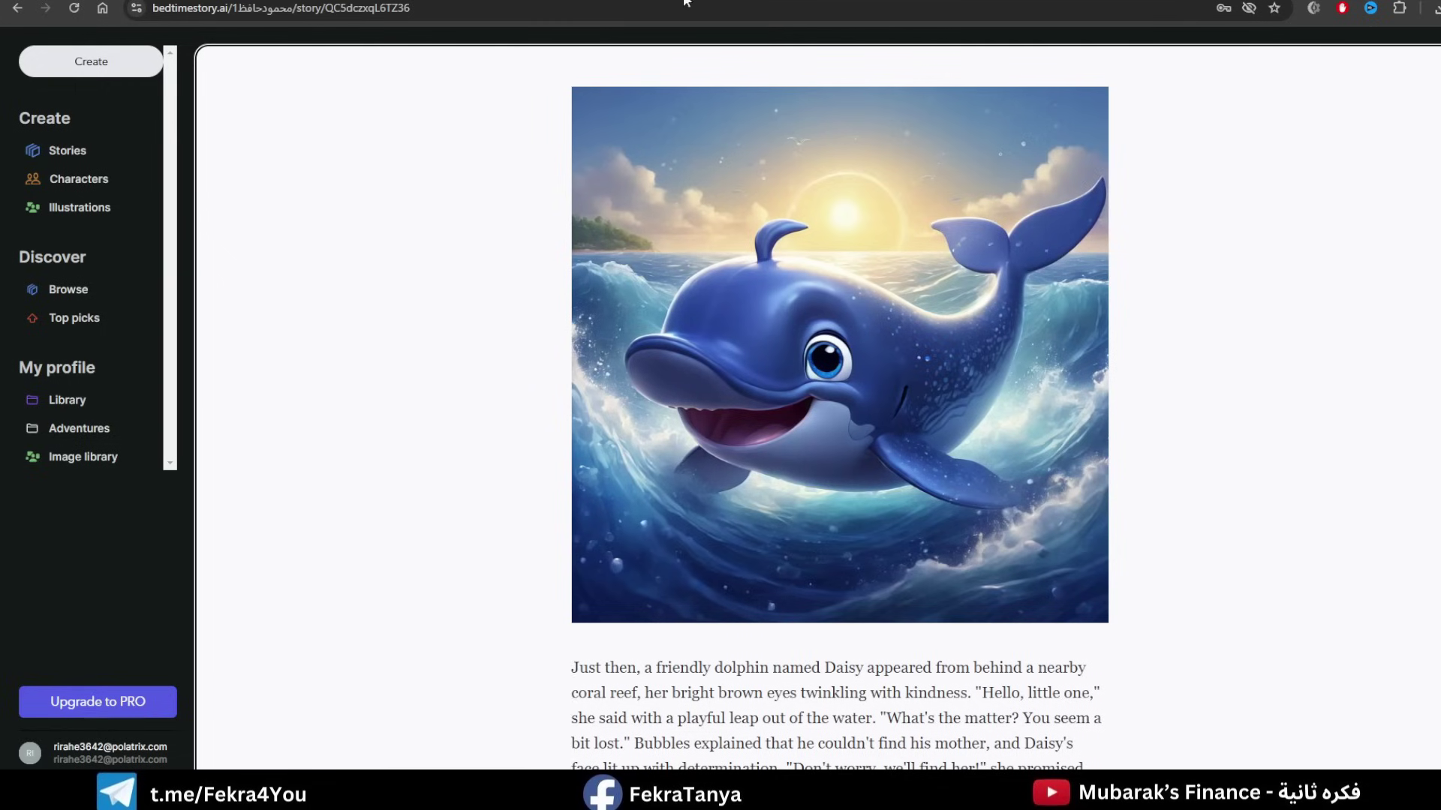
scroll(771, 248, up, 5)
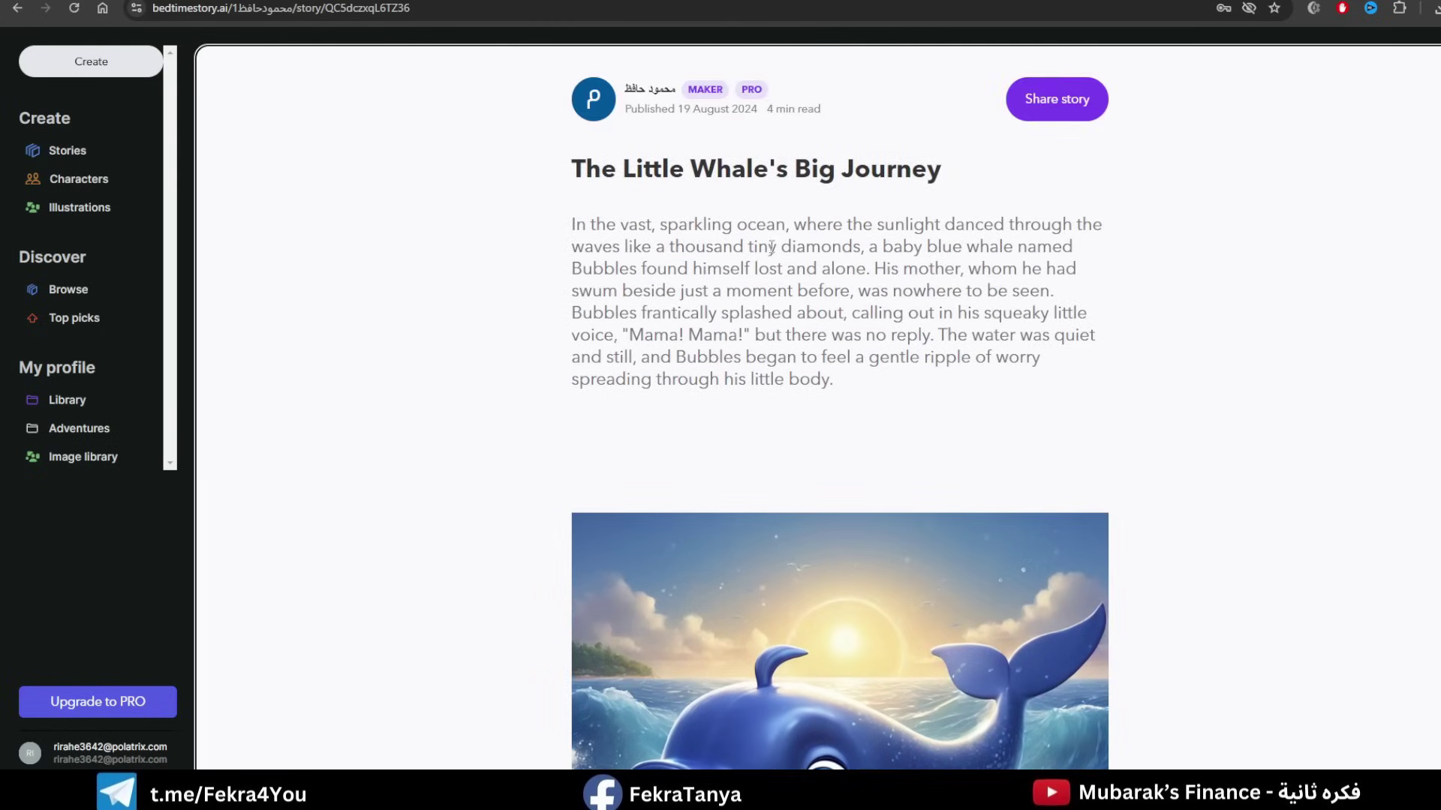
drag(947, 180, 581, 193)
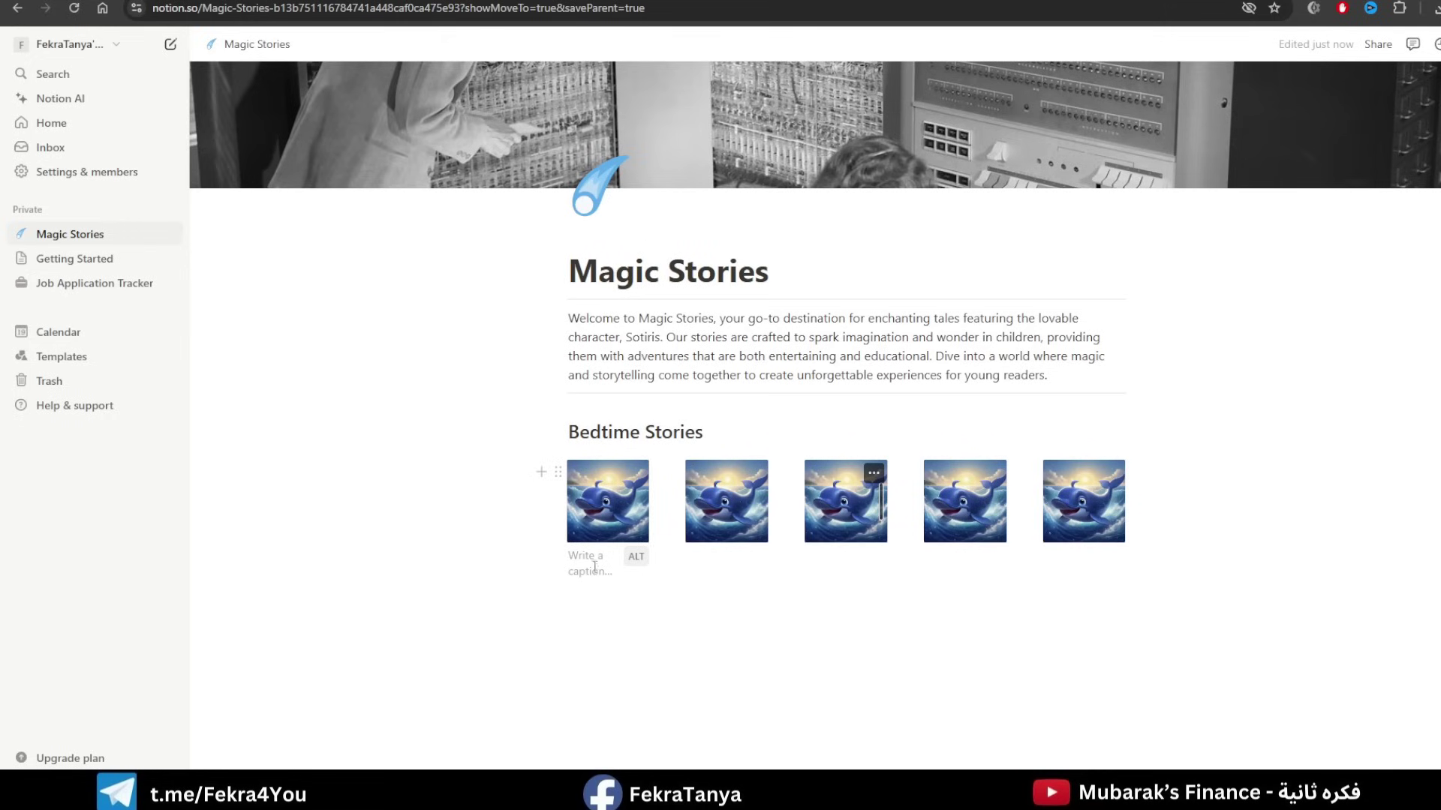
text(The Little Whale's Big Journey)
Make the whale picture's caption italic.
triple_click(581, 572)
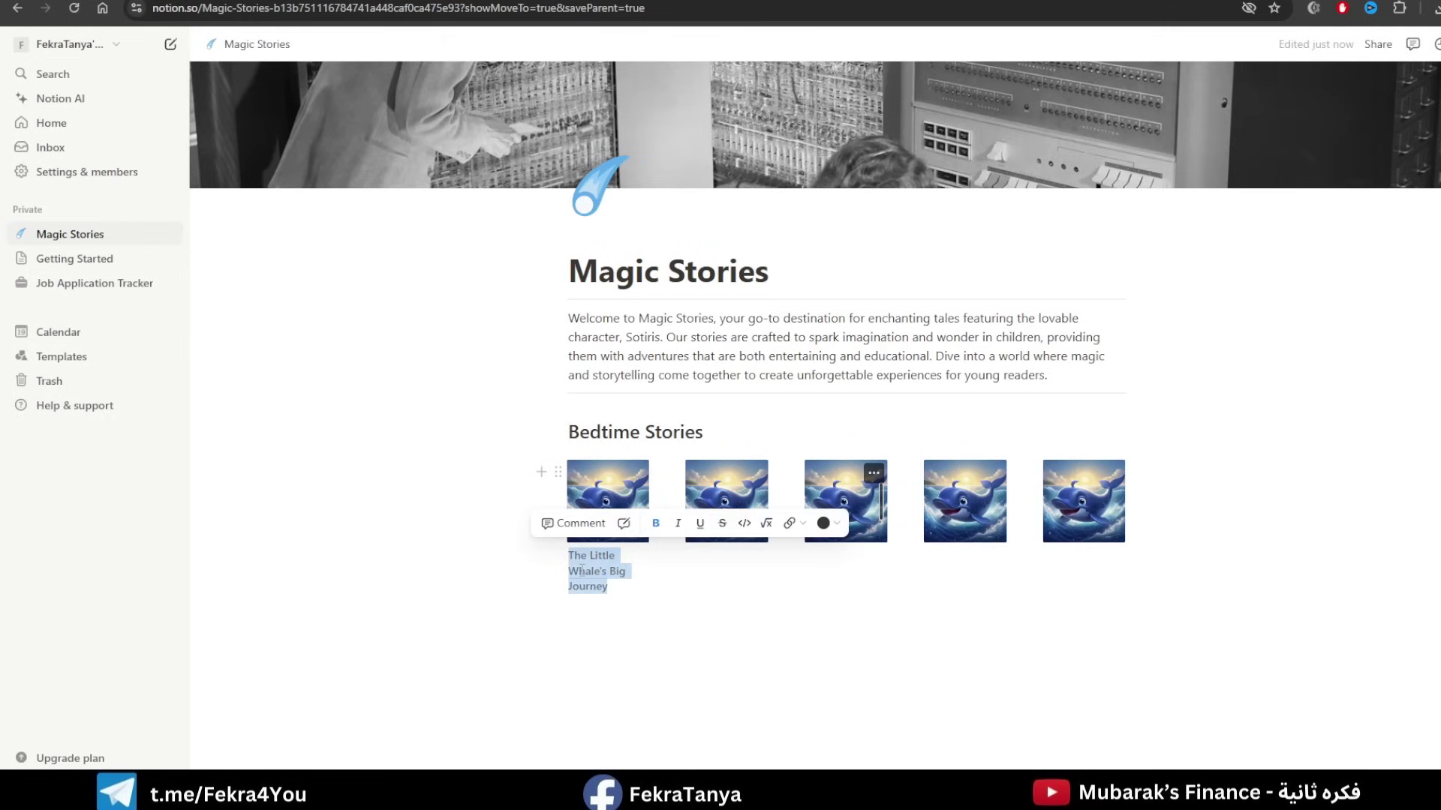
click(679, 524)
click(612, 528)
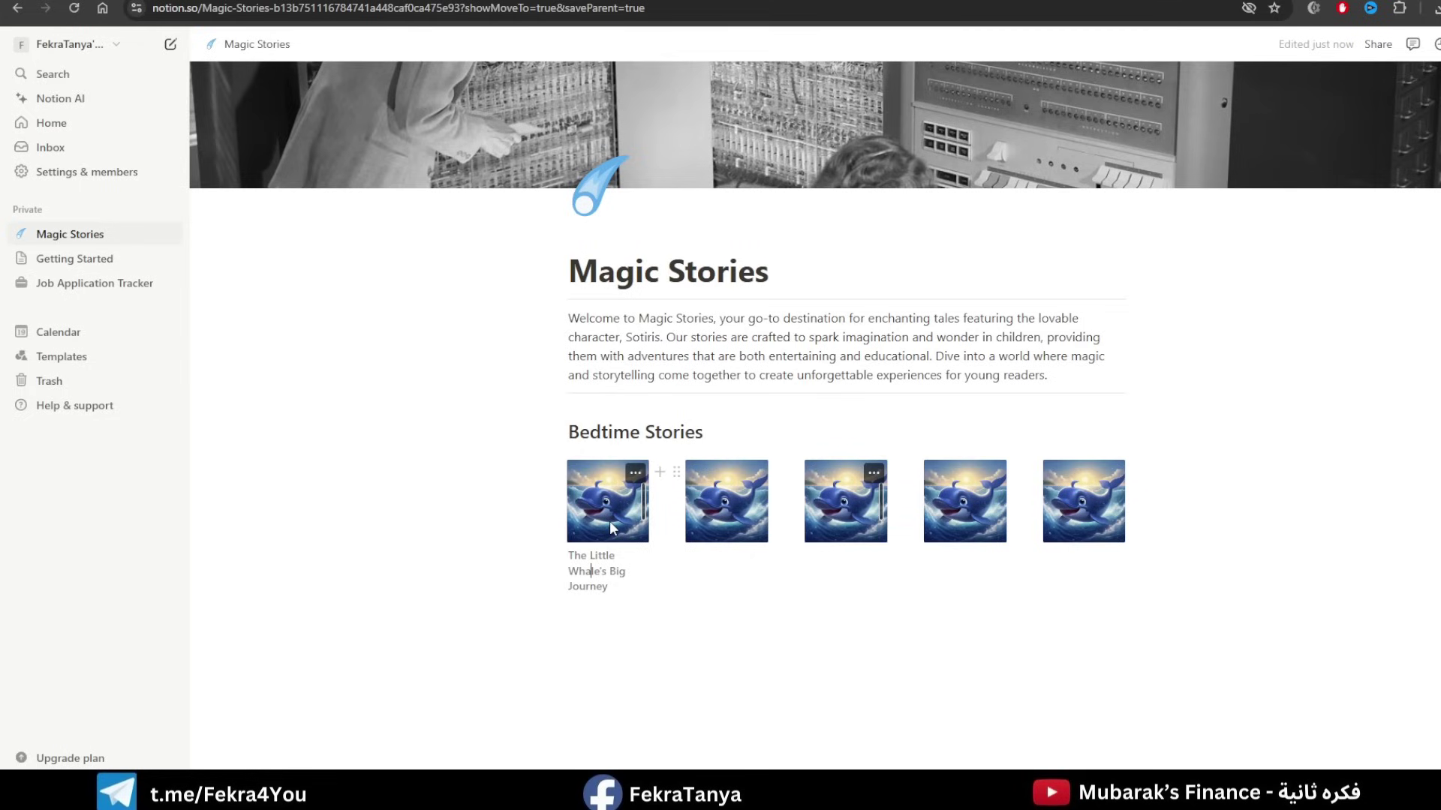
triple_click(606, 586)
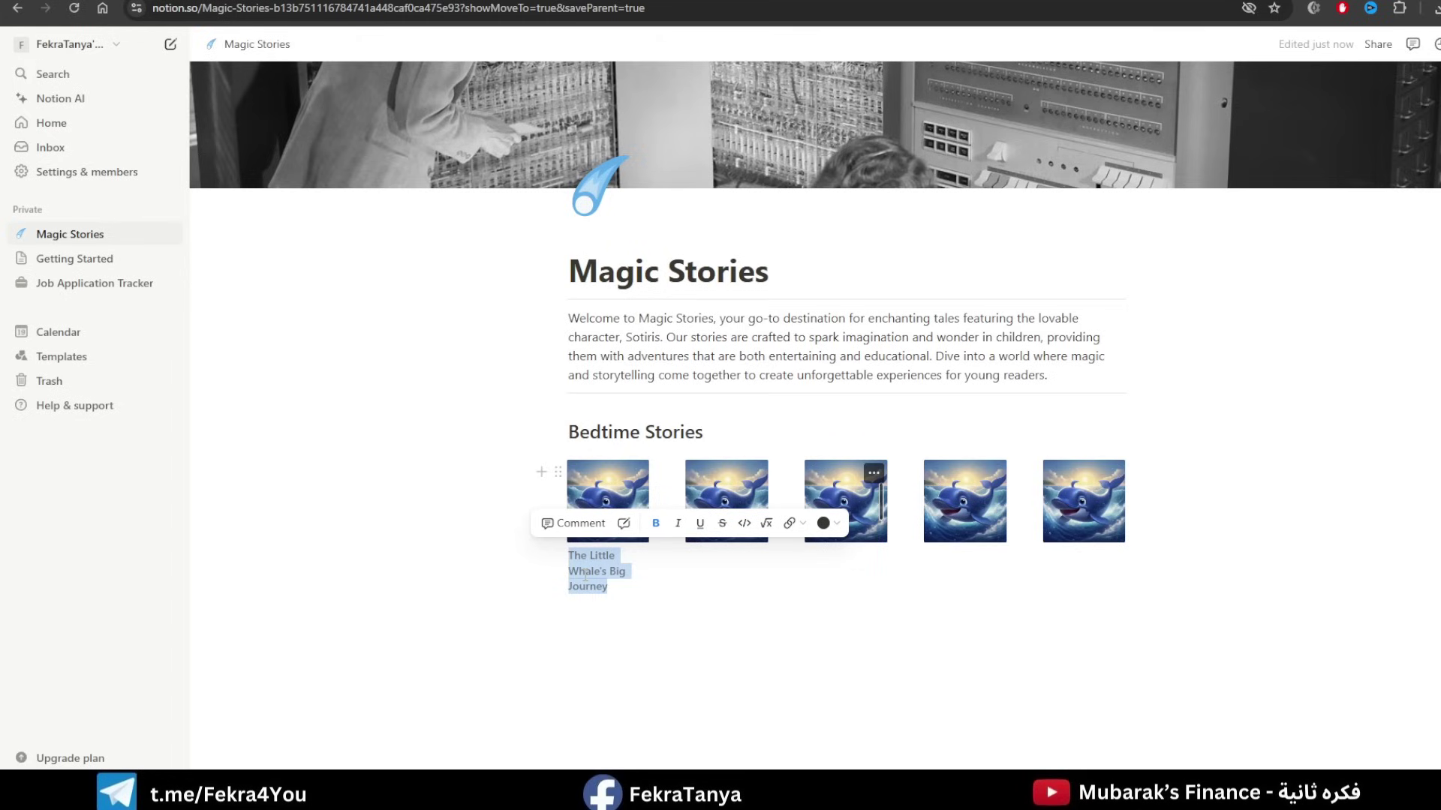
click(436, 433)
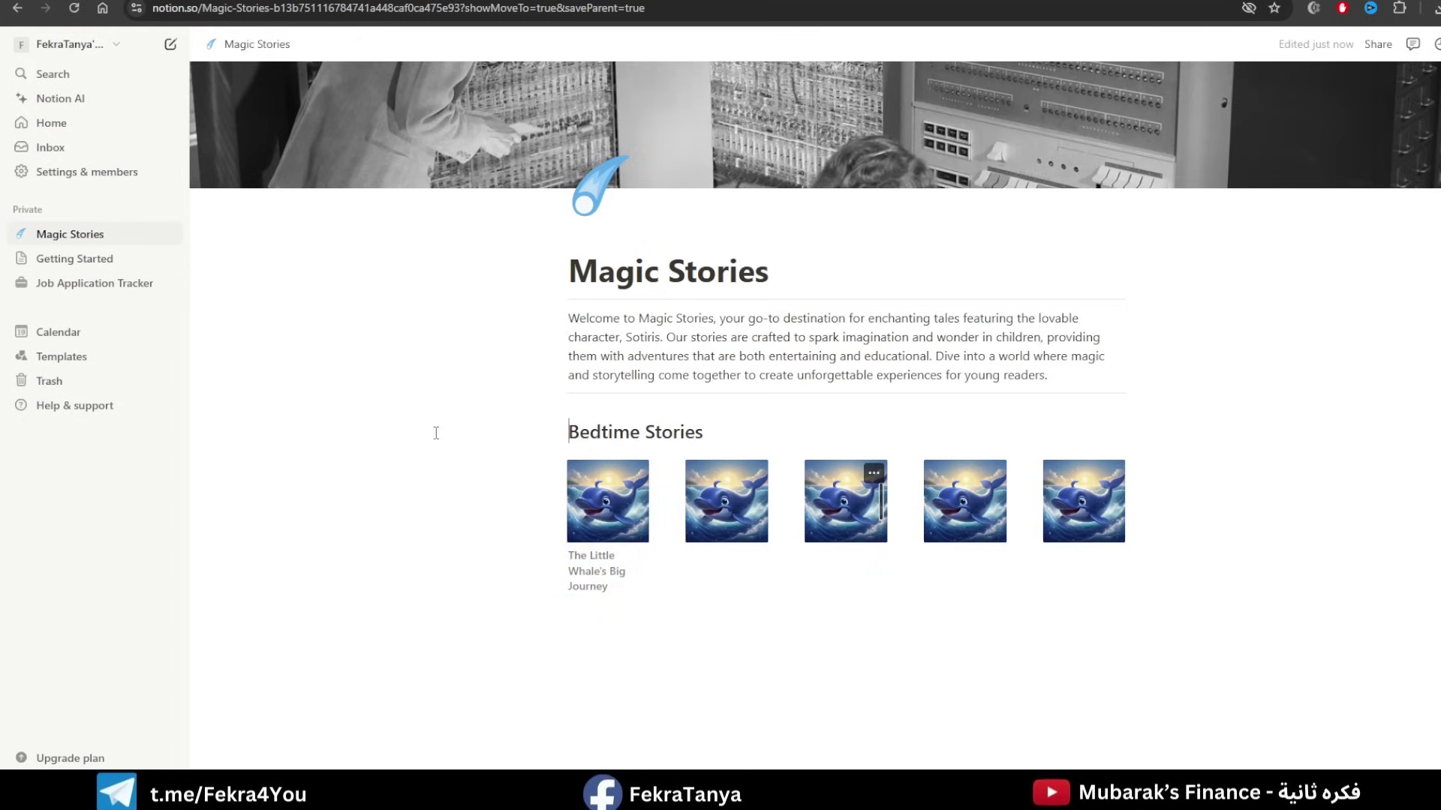
Generate the Magic Stories elephant logos from the Ideogram prompt.
scroll(559, 465, up, 1)
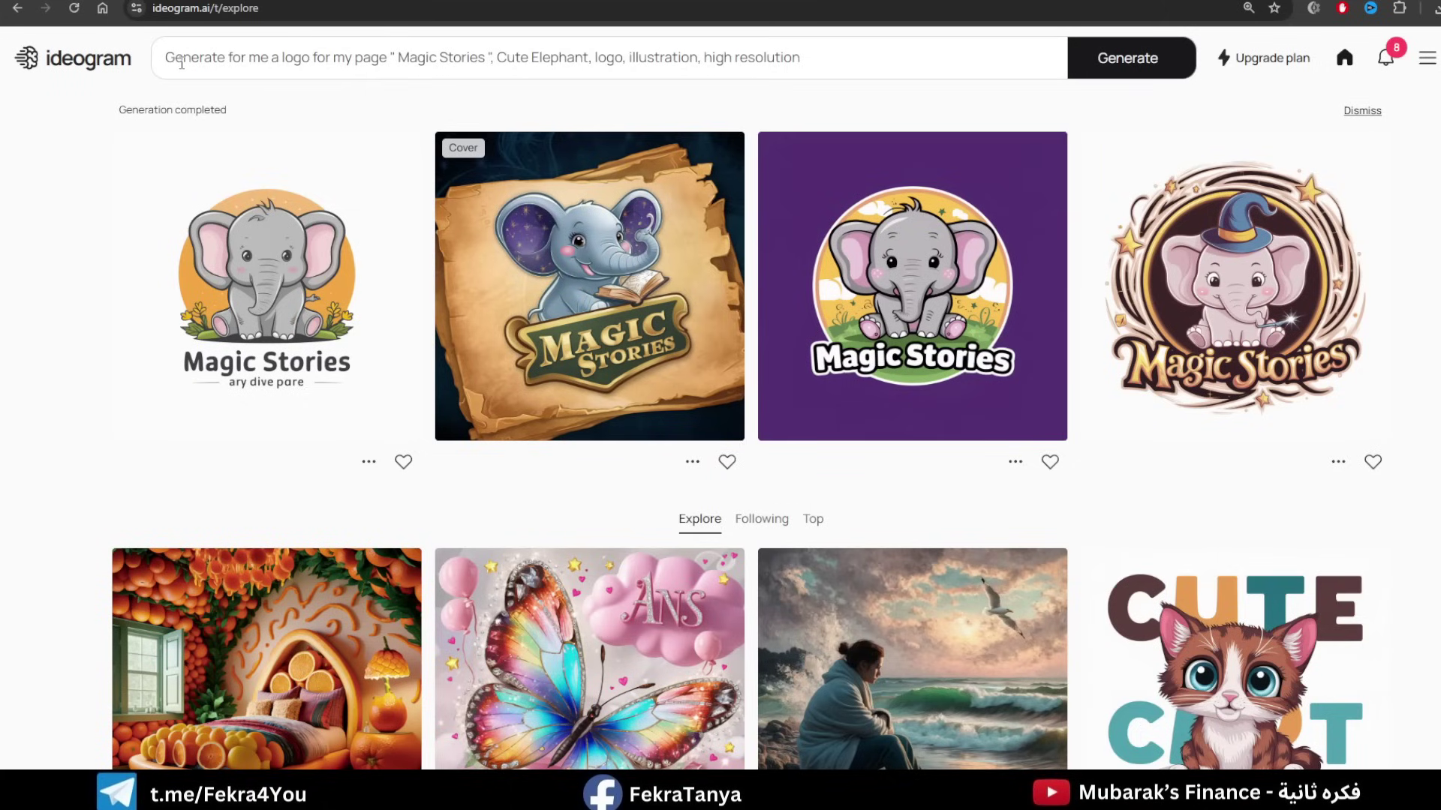
drag(266, 57, 497, 59)
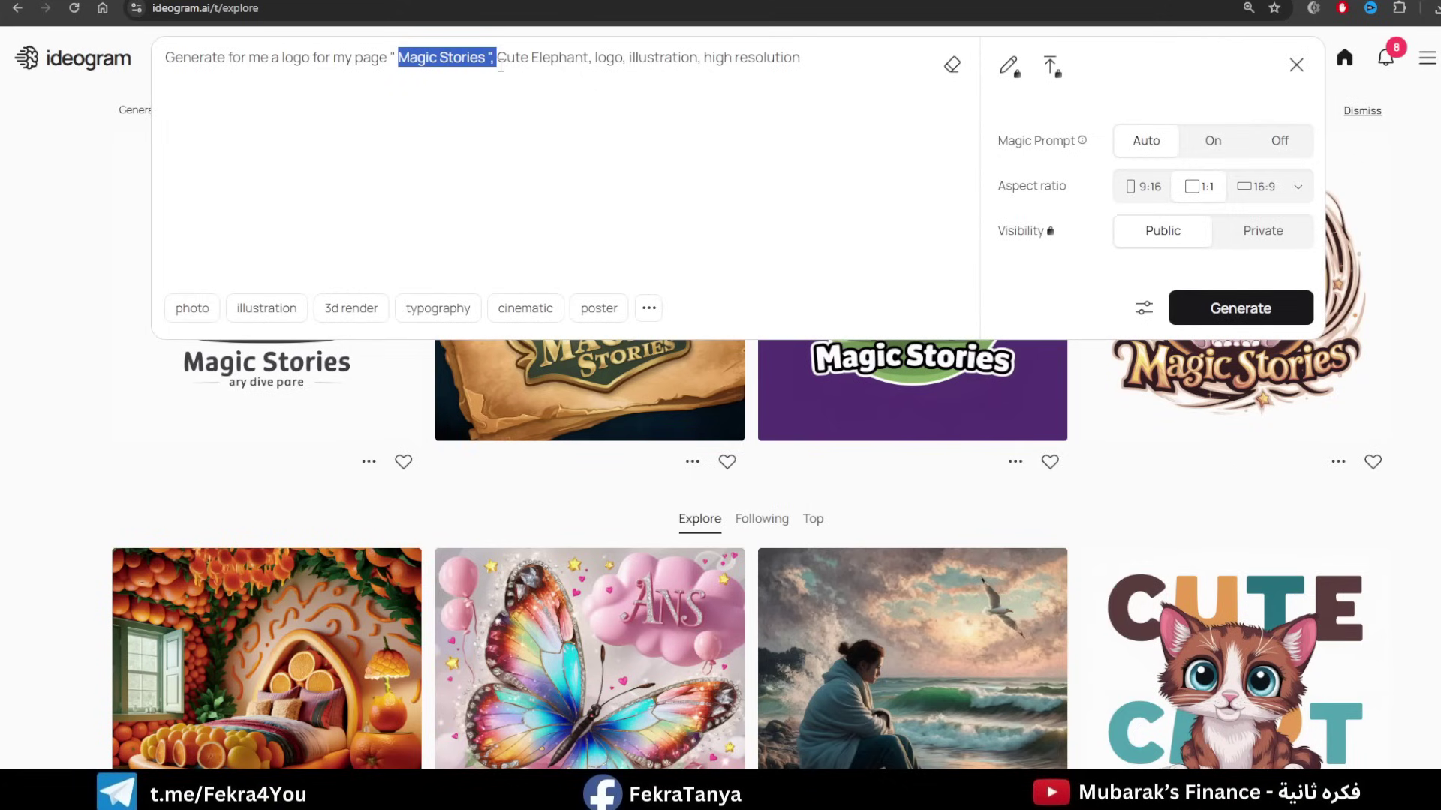
click(515, 60)
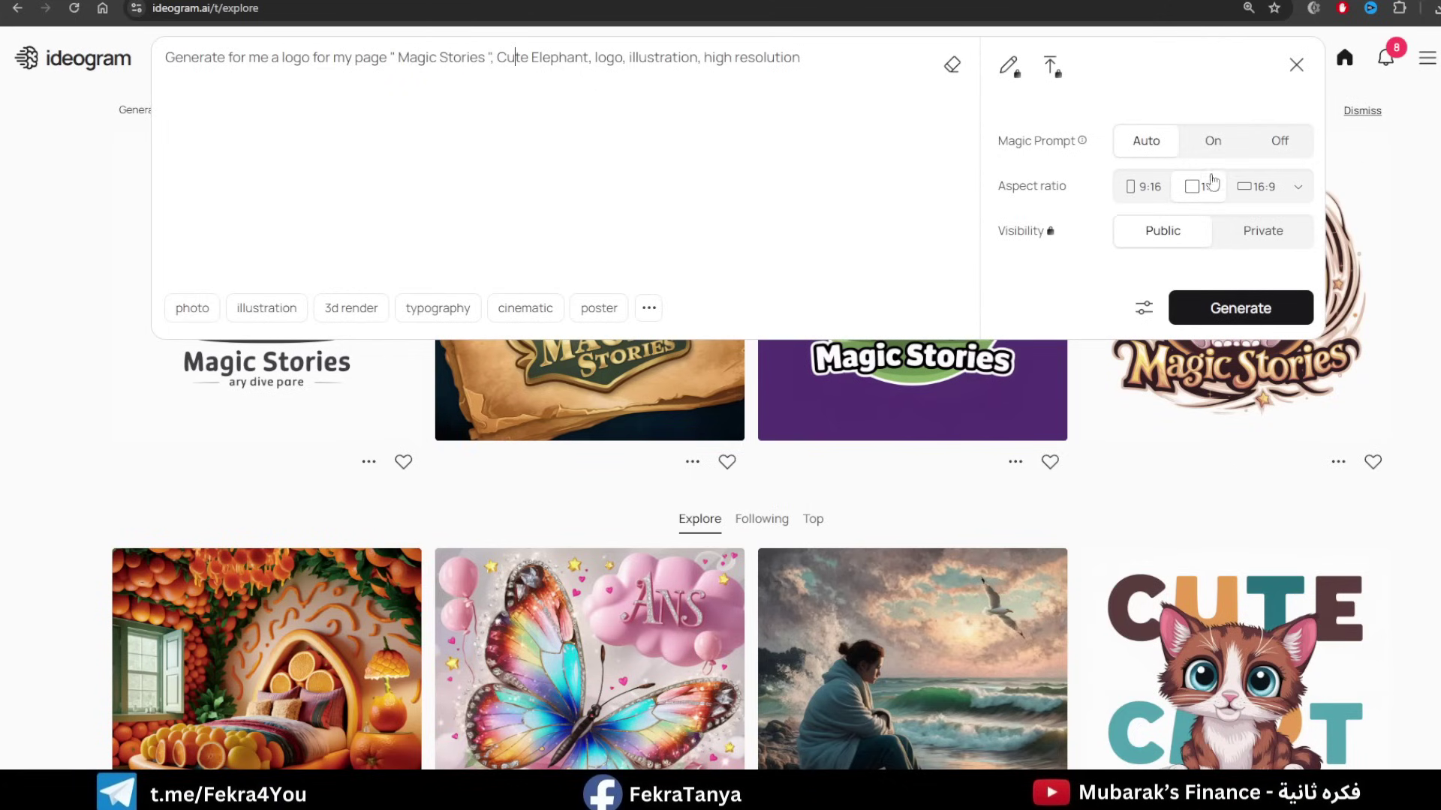
click(1242, 315)
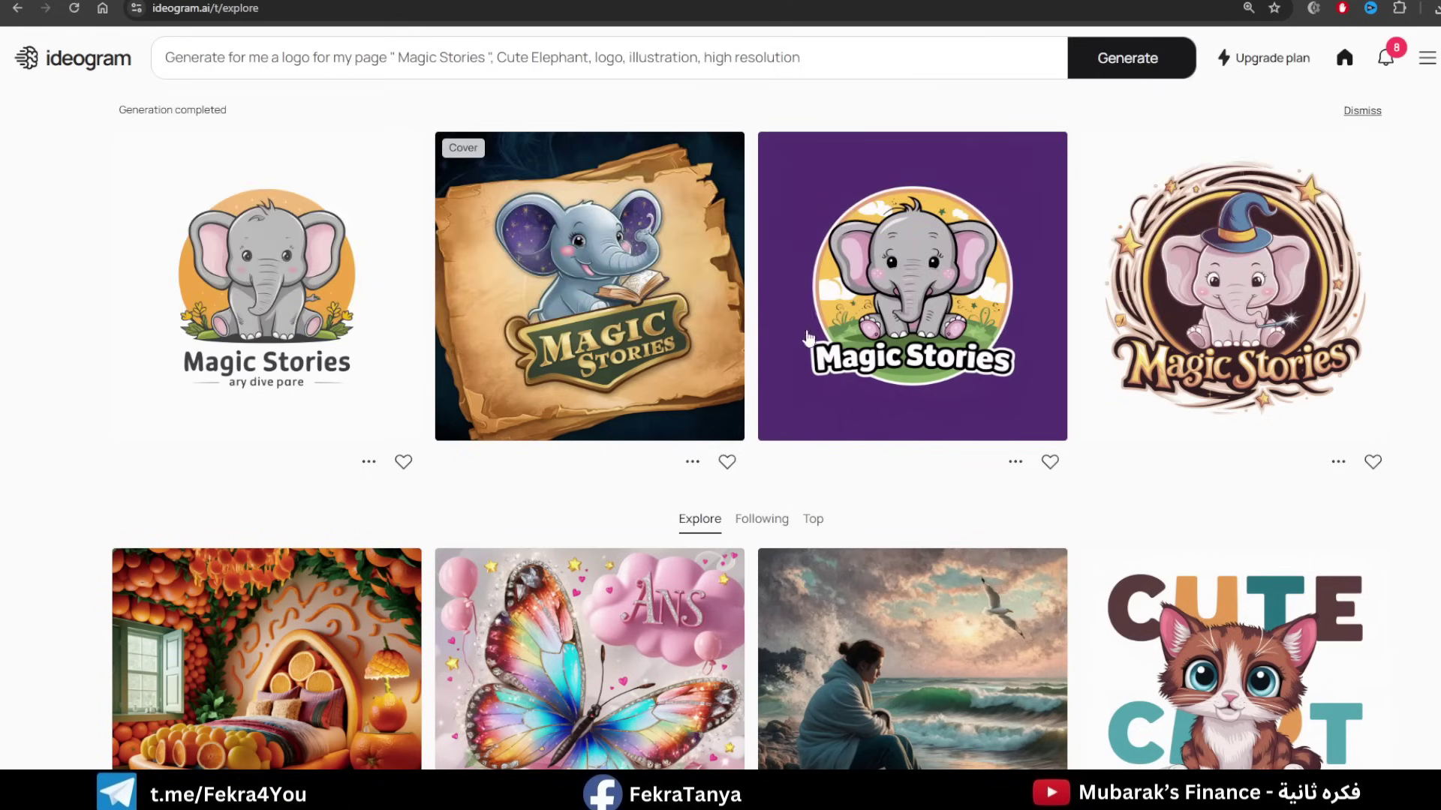
Download the wizard-hat elephant logo as a JPEG file.
click(1233, 290)
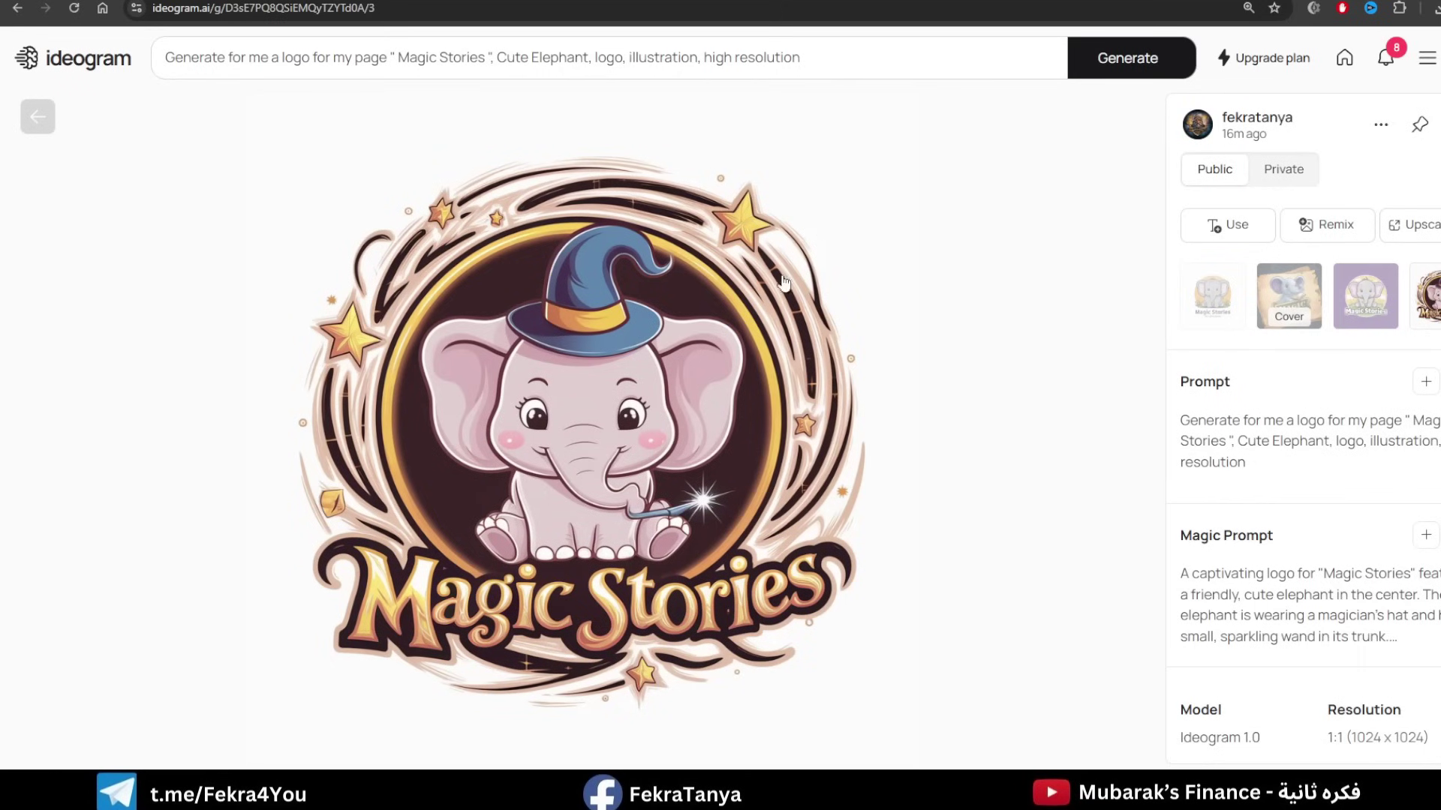
click(1380, 125)
mouse_move(1299, 396)
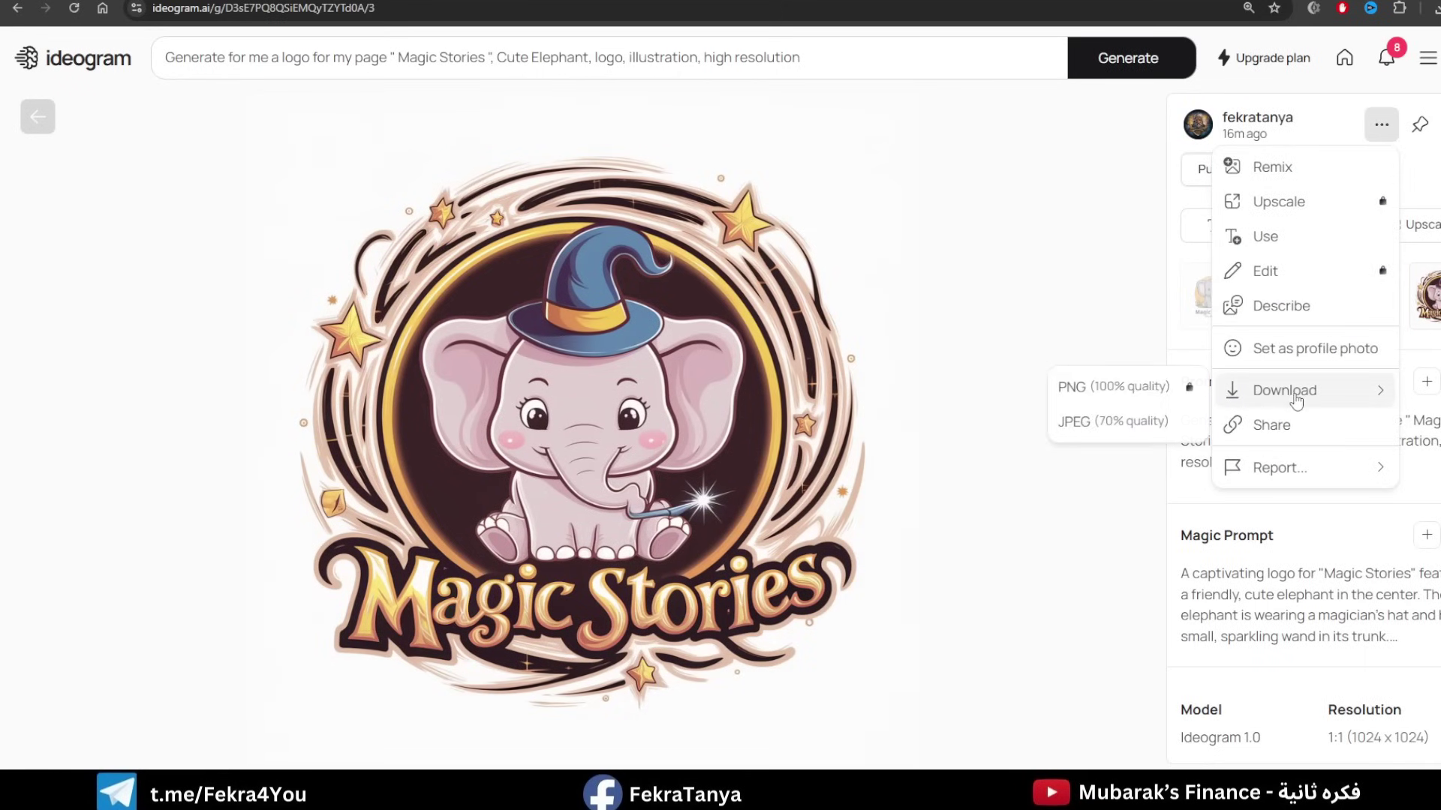
click(1103, 420)
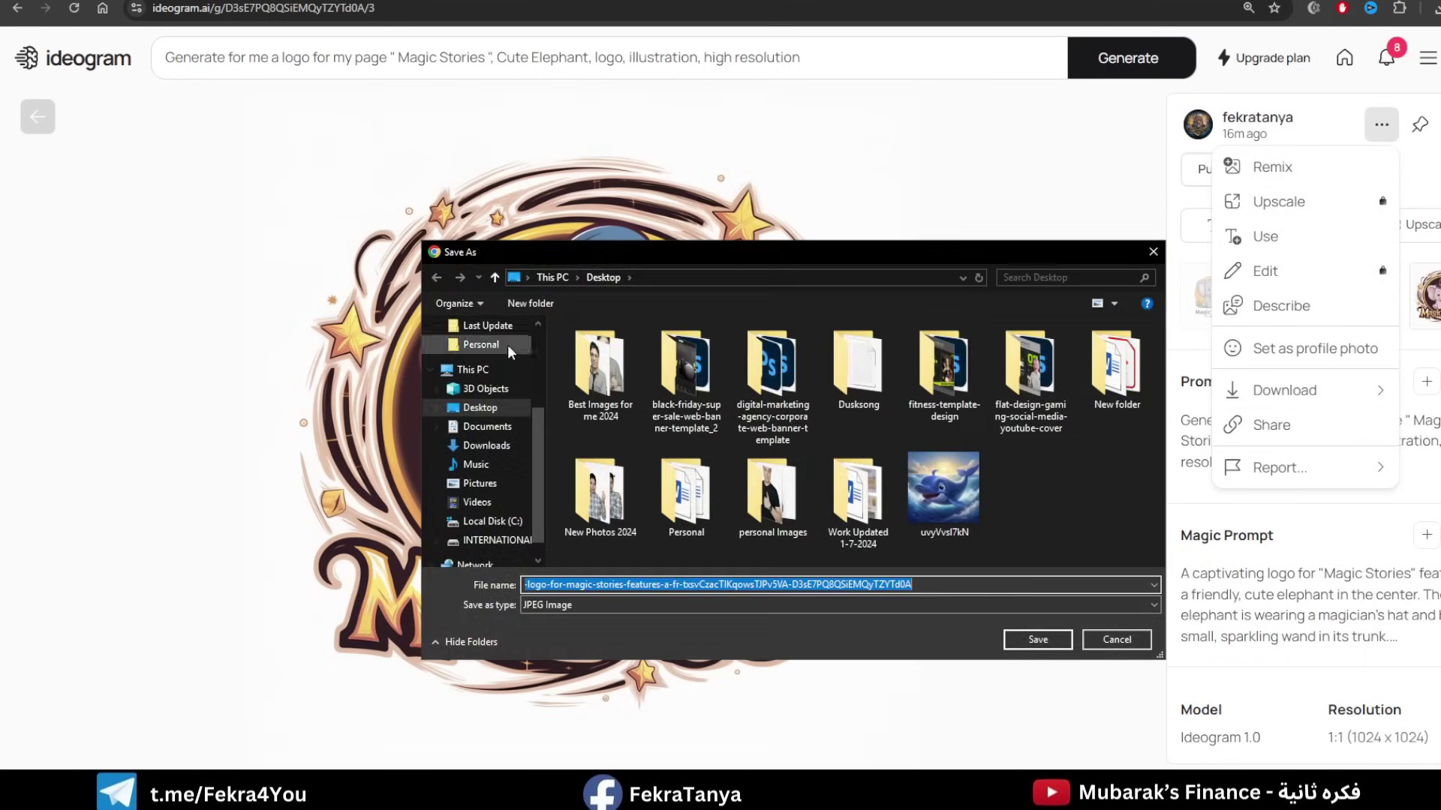
click(1037, 640)
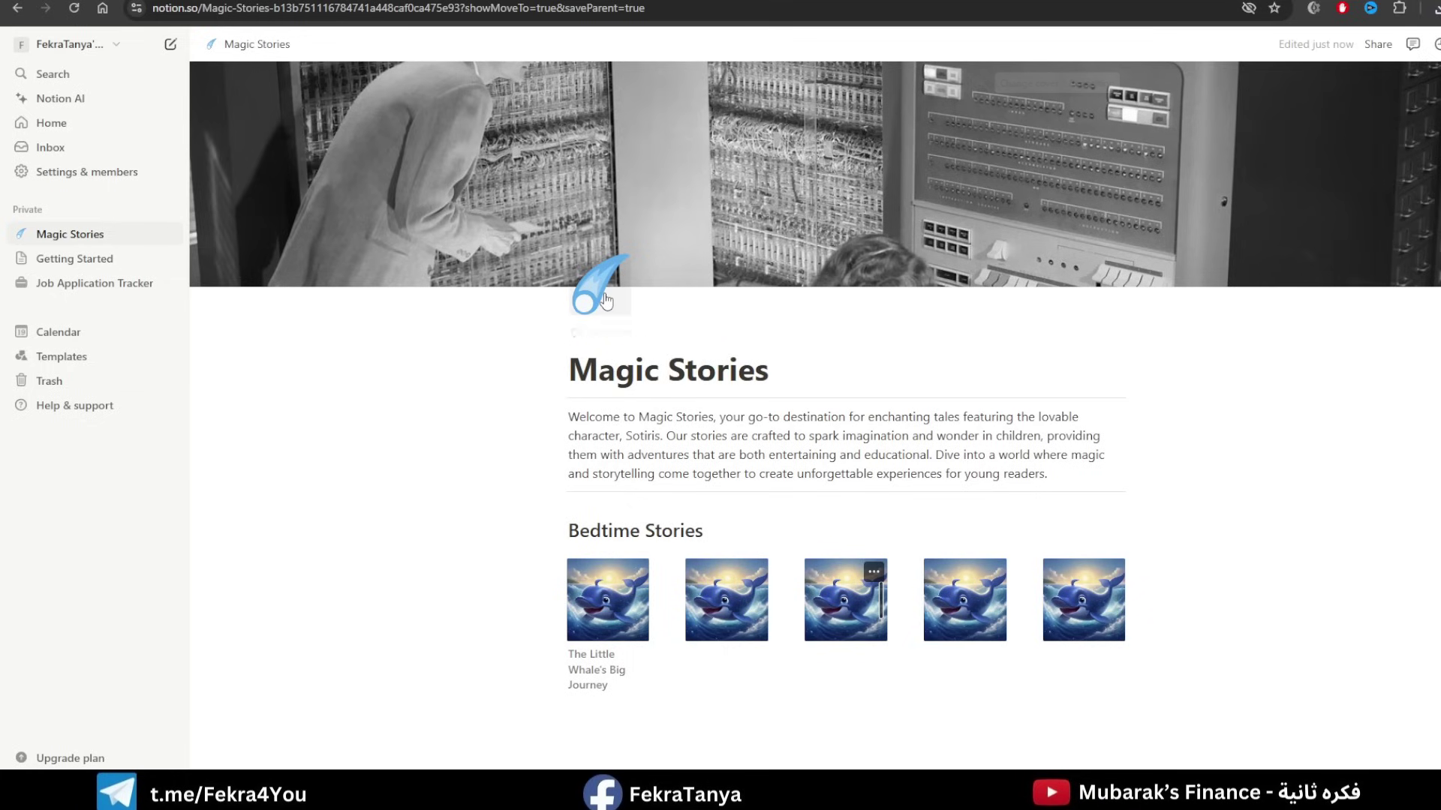
Set the page icon to the uploaded a-captivating-logo JPEG from the Custom tab.
click(605, 296)
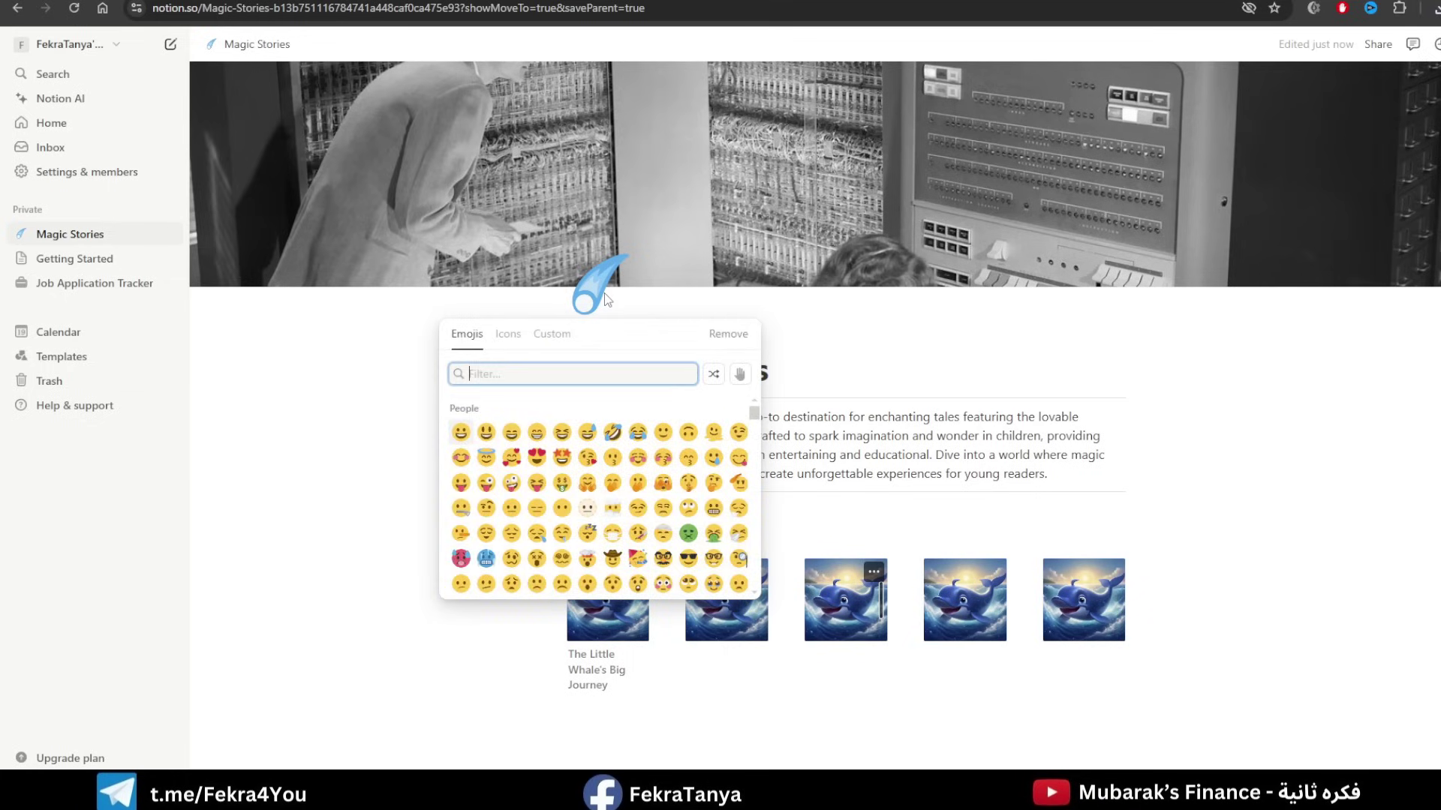
click(552, 338)
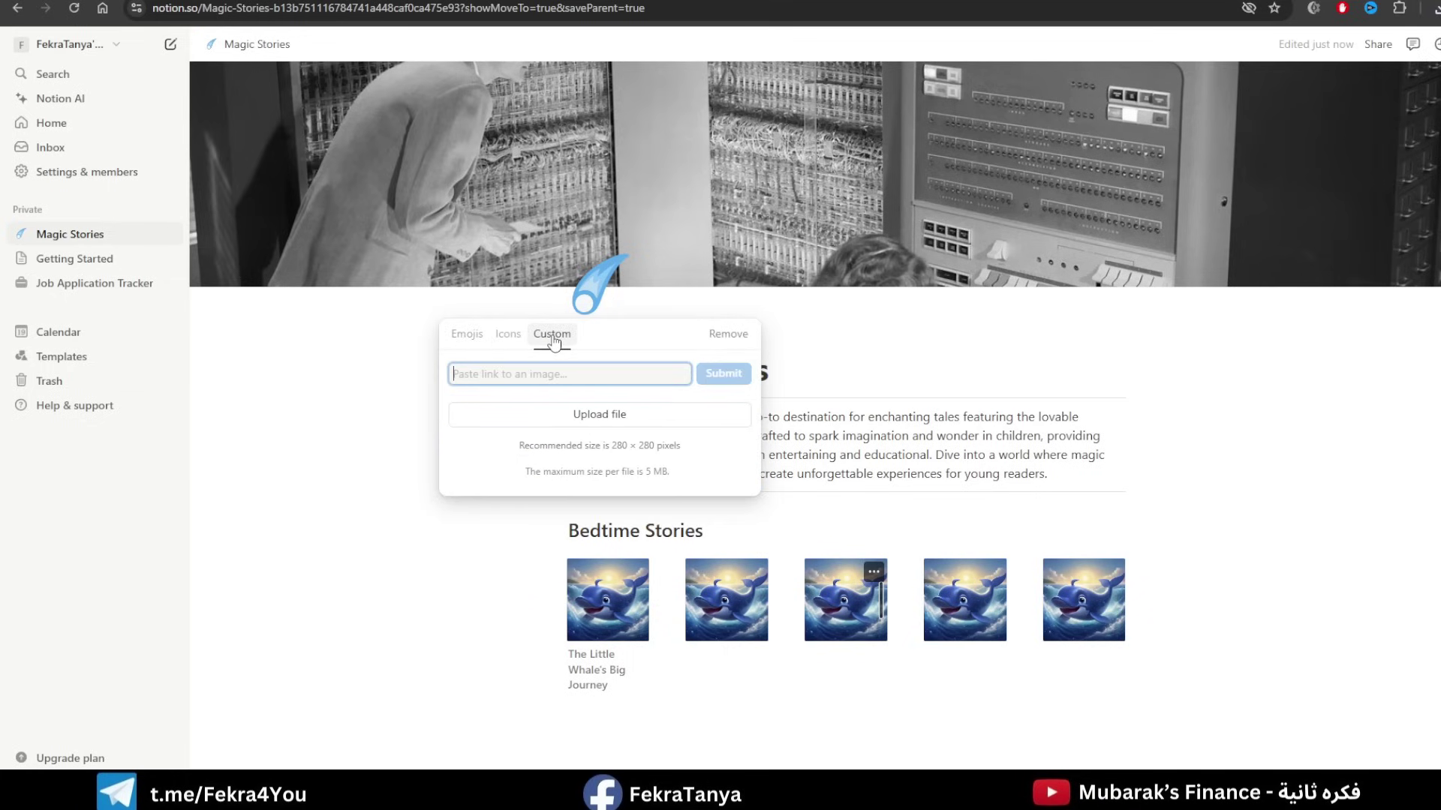
click(609, 422)
scroll(850, 405, down, 2)
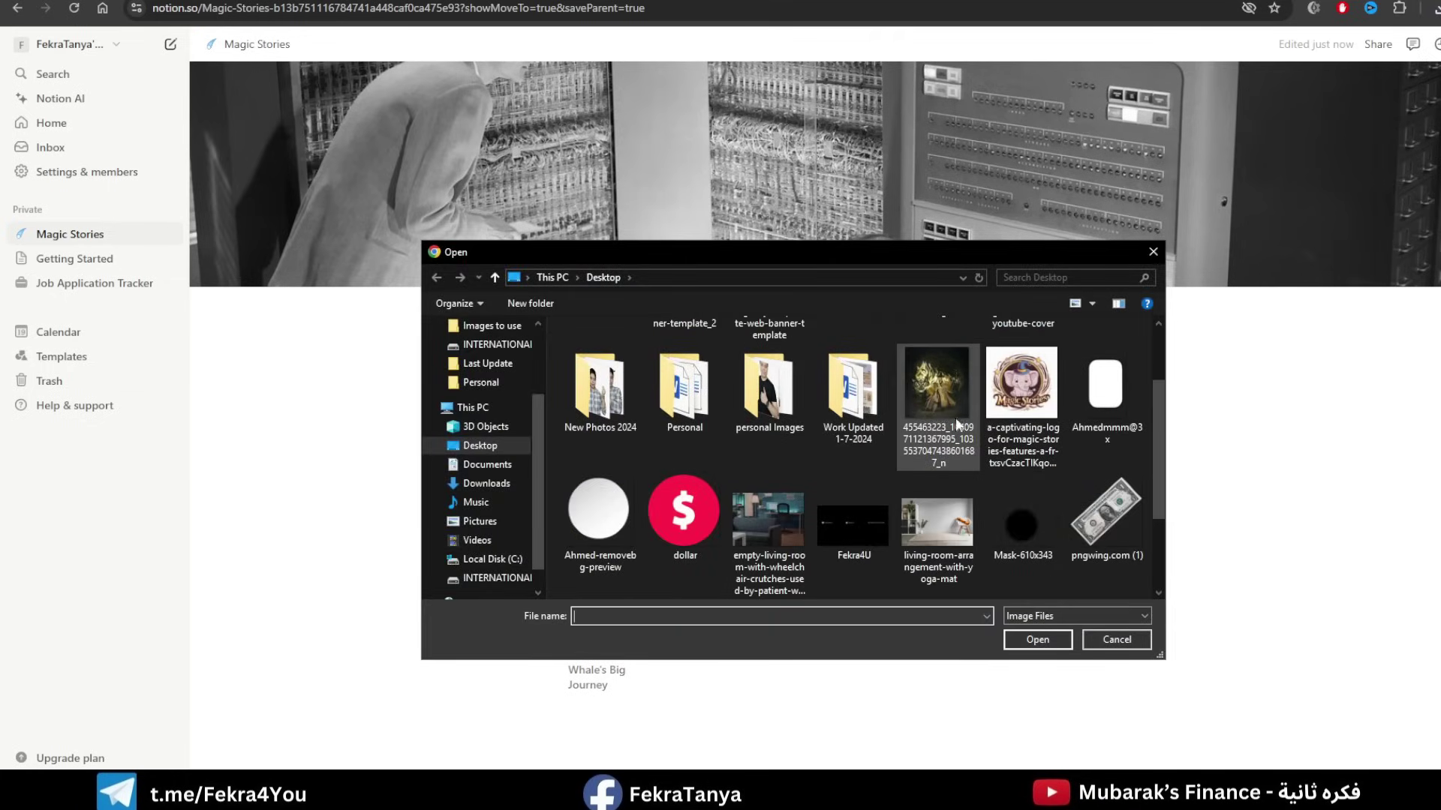
click(1021, 382)
click(1038, 640)
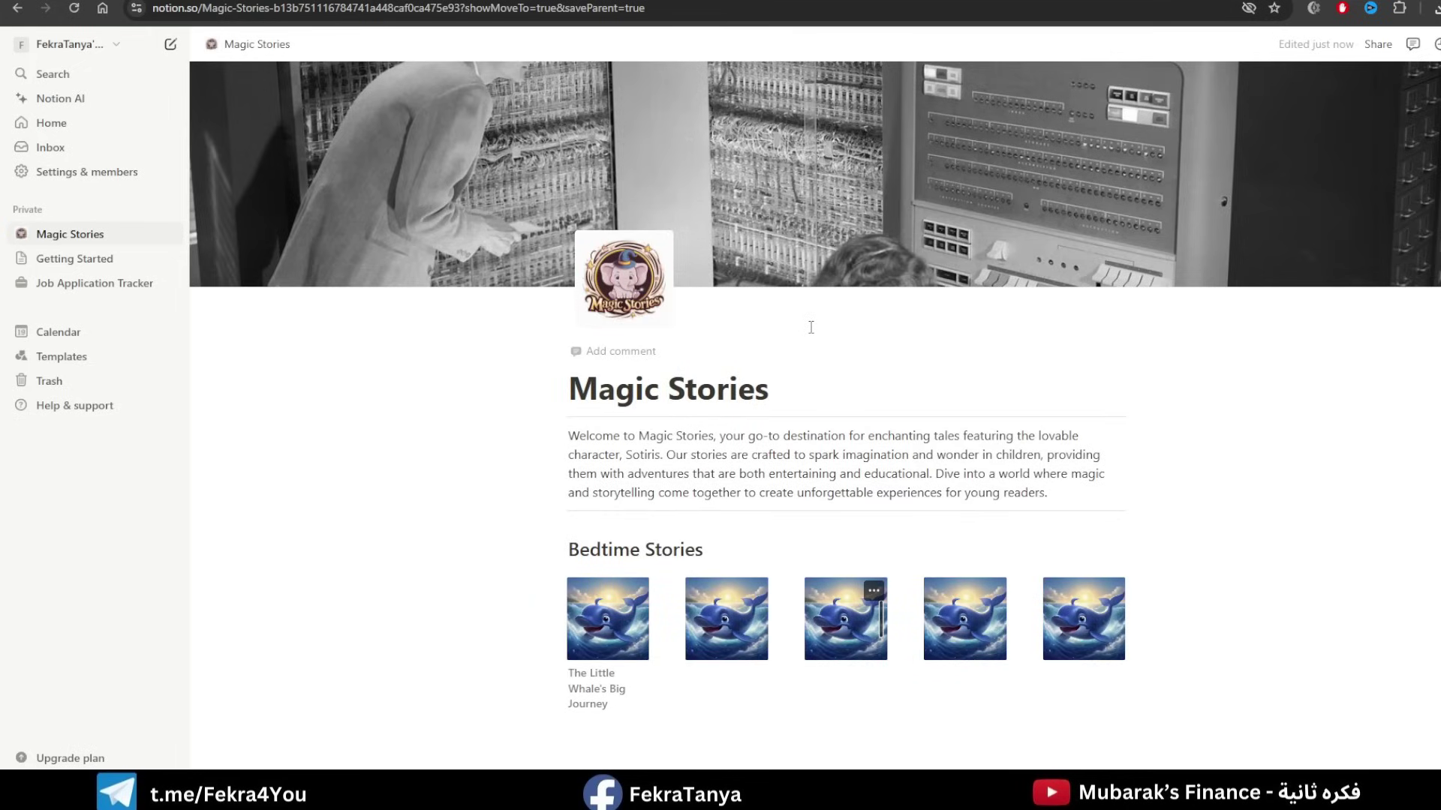
mouse_move(923, 135)
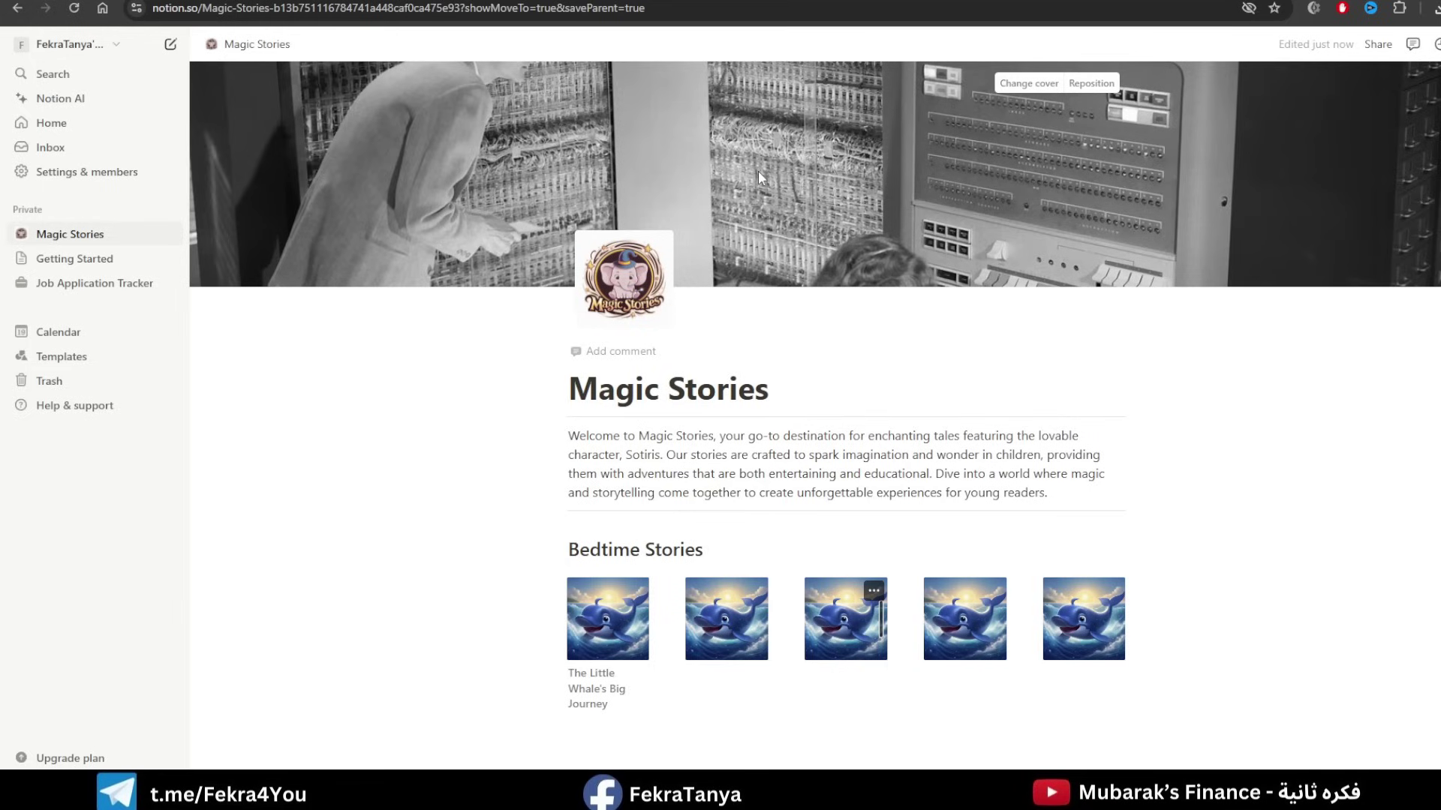
scroll(613, 624, down, 1)
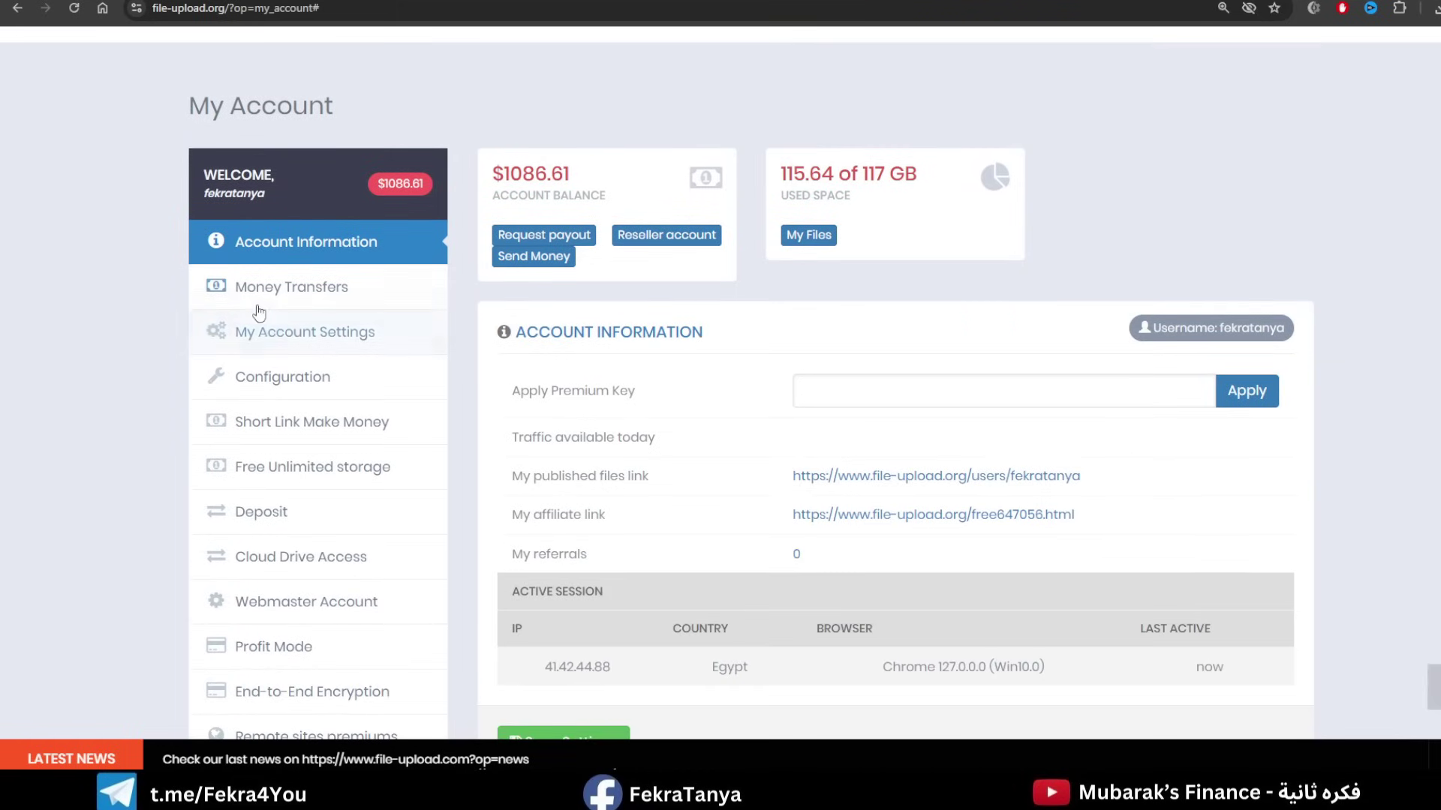
scroll(451, 244, up, 2)
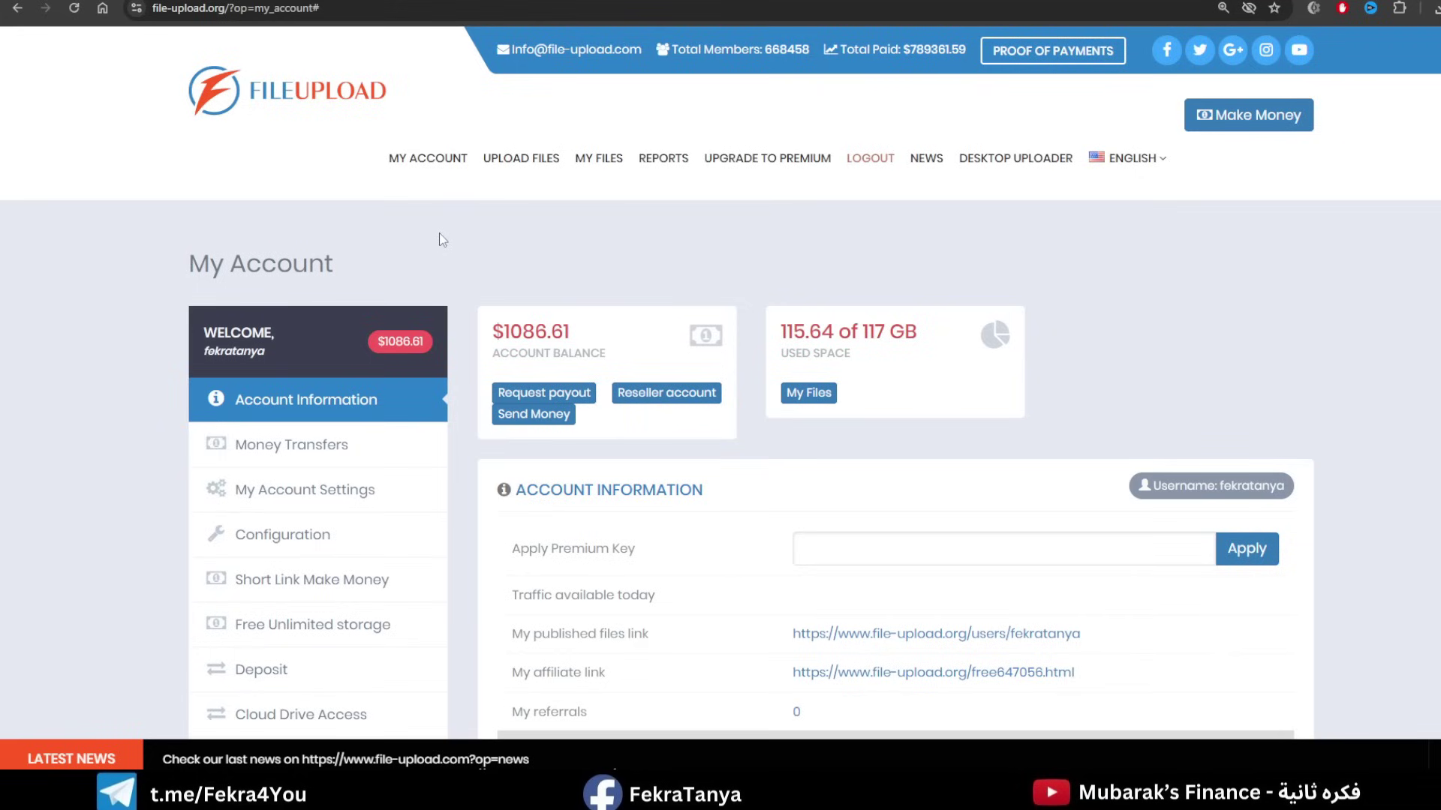
scroll(323, 495, down, 2)
click(357, 375)
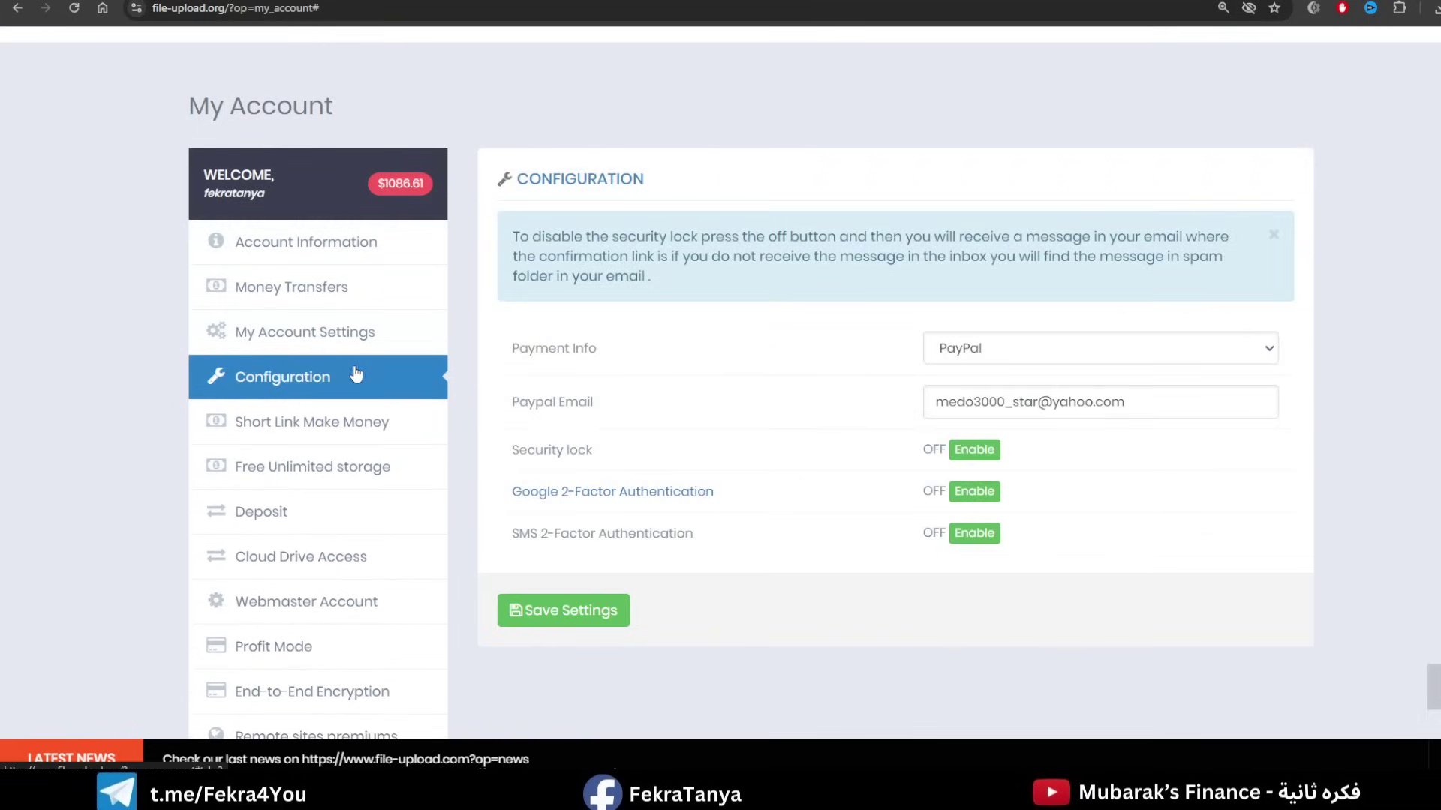
click(1019, 353)
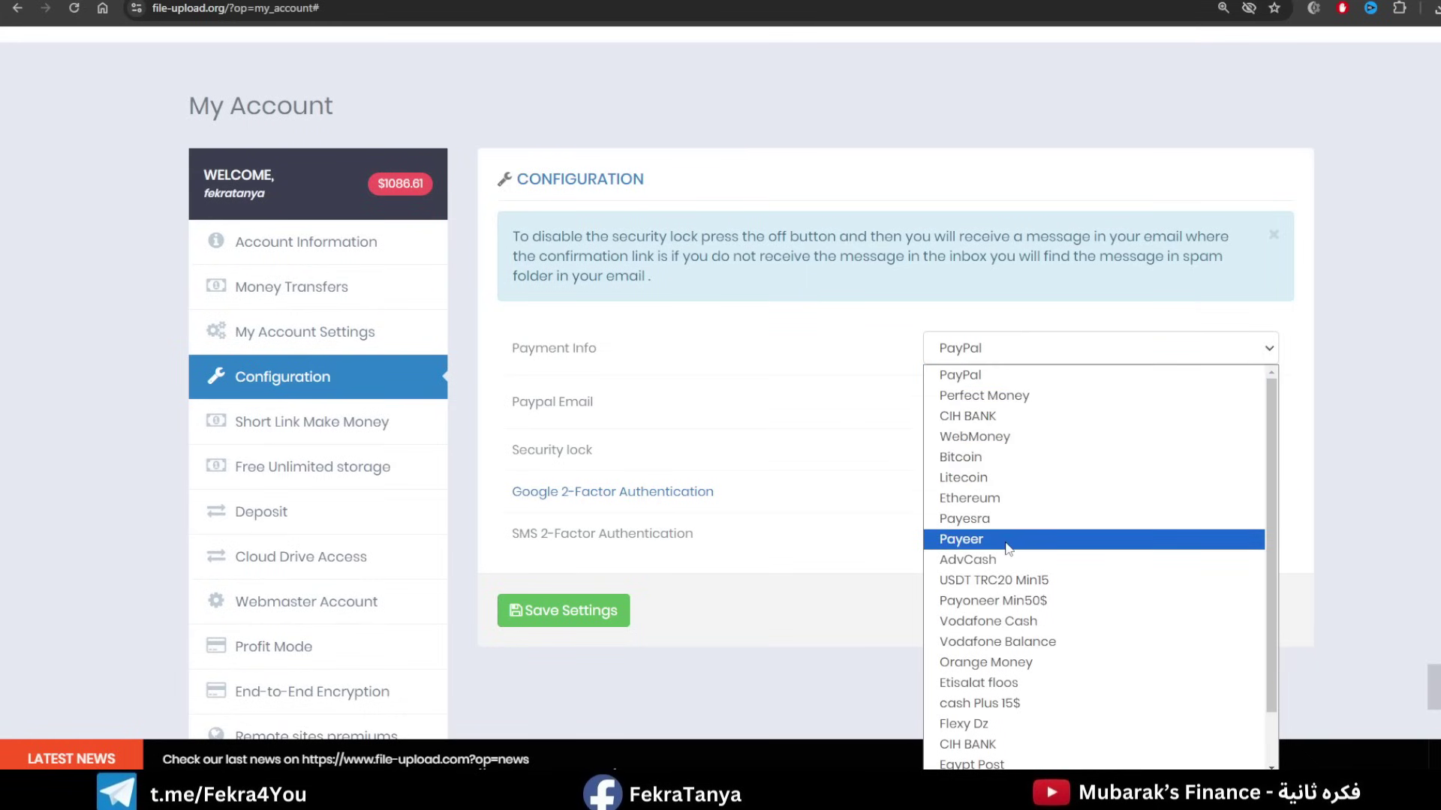
scroll(1021, 566, down, 1)
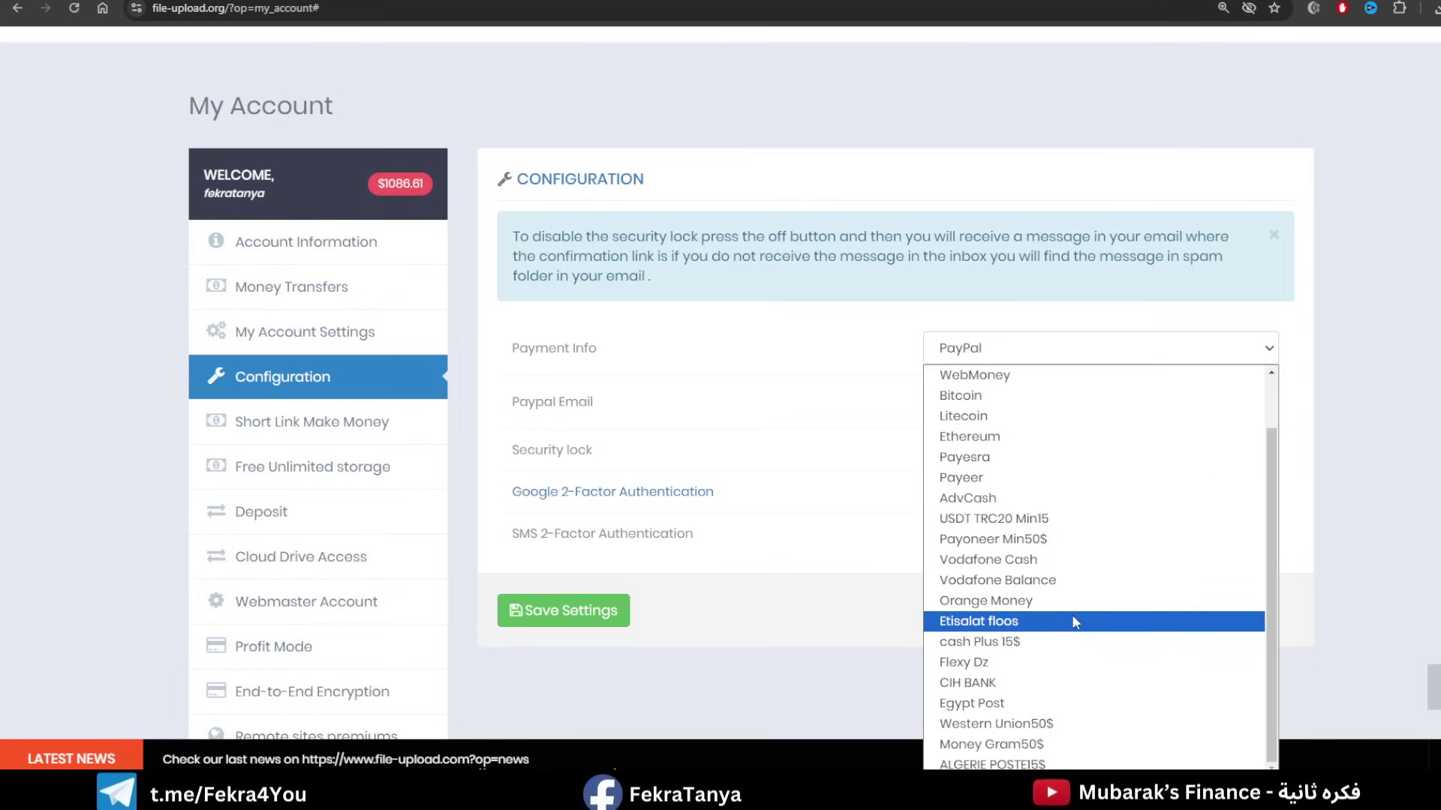
scroll(1071, 426, up, 1)
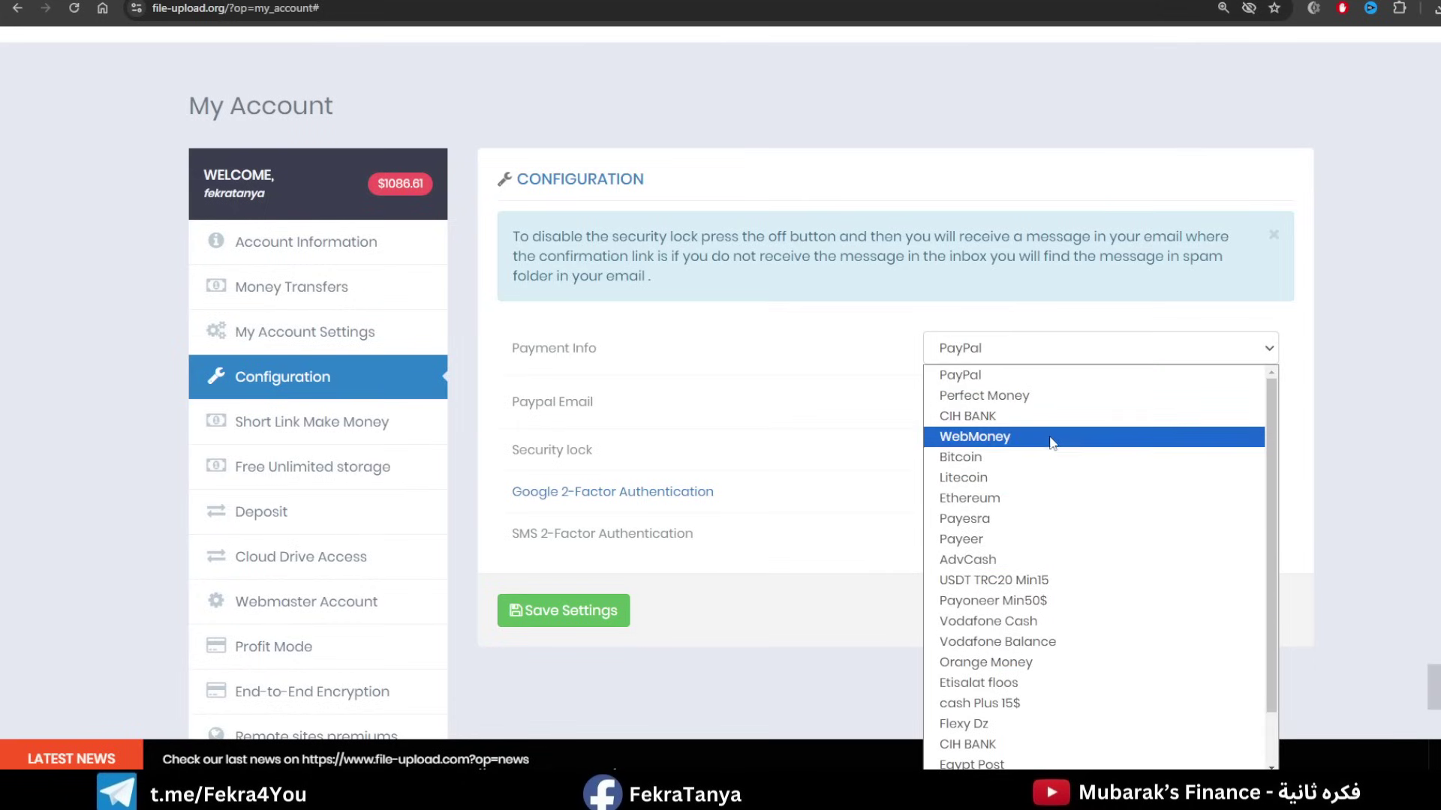
click(1013, 623)
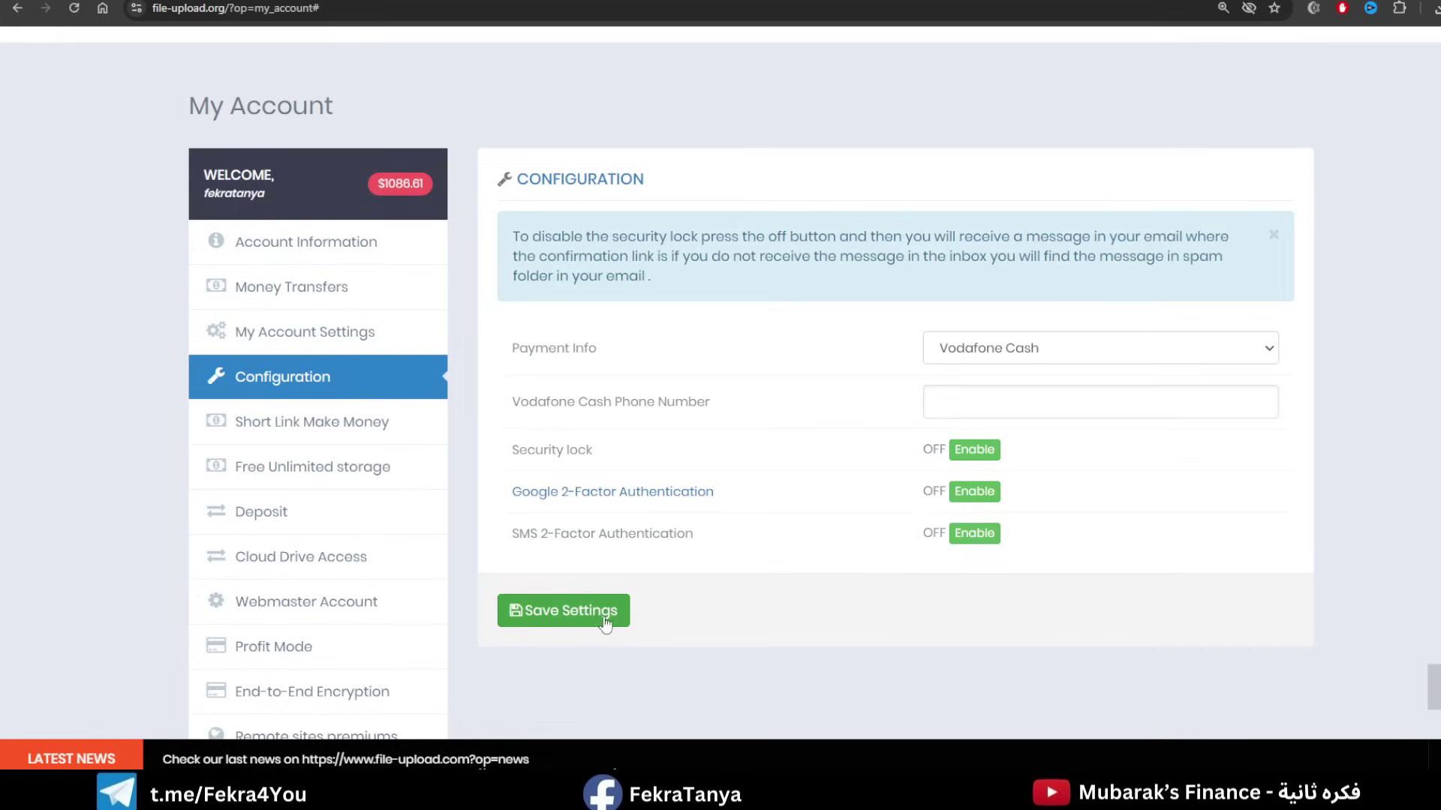
click(994, 350)
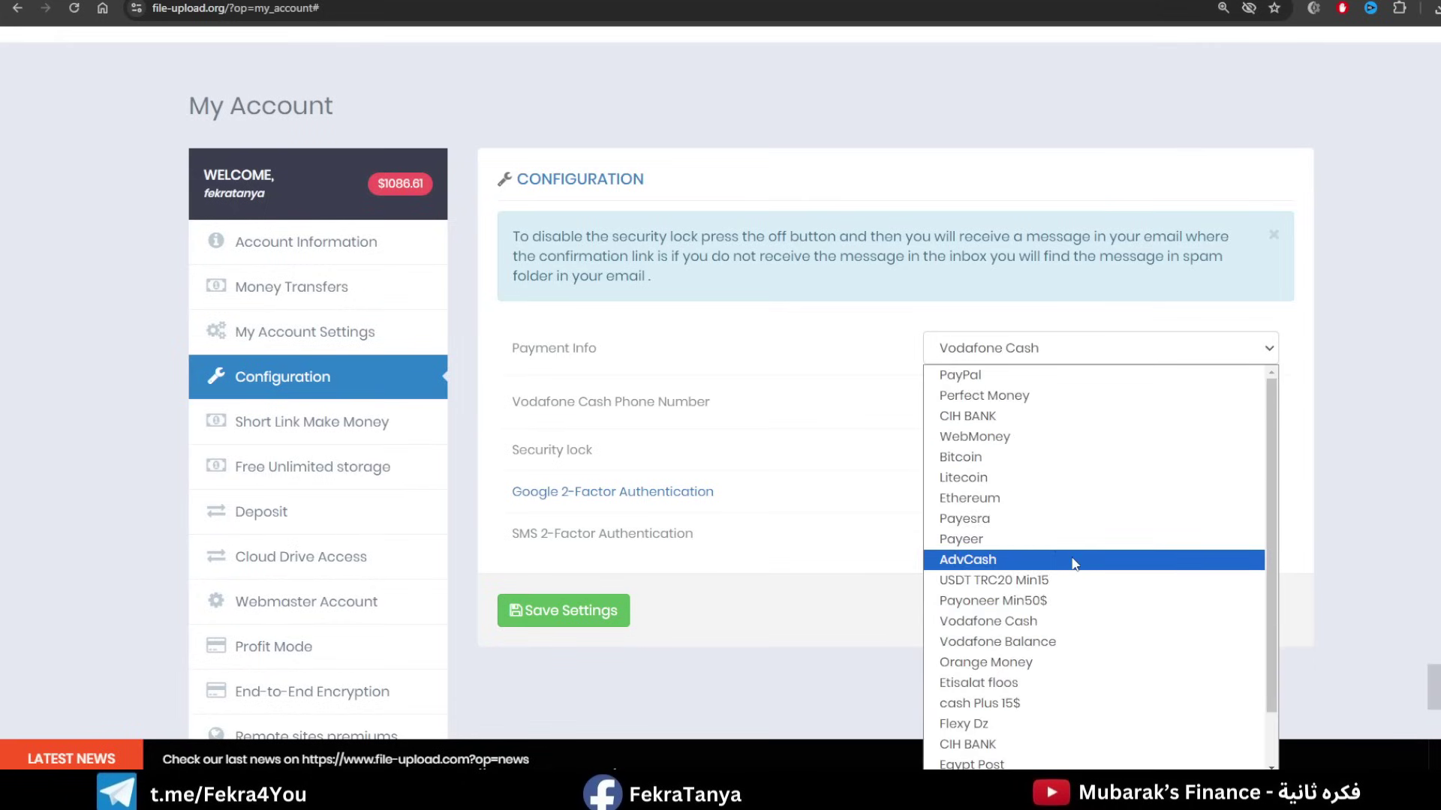
click(1040, 600)
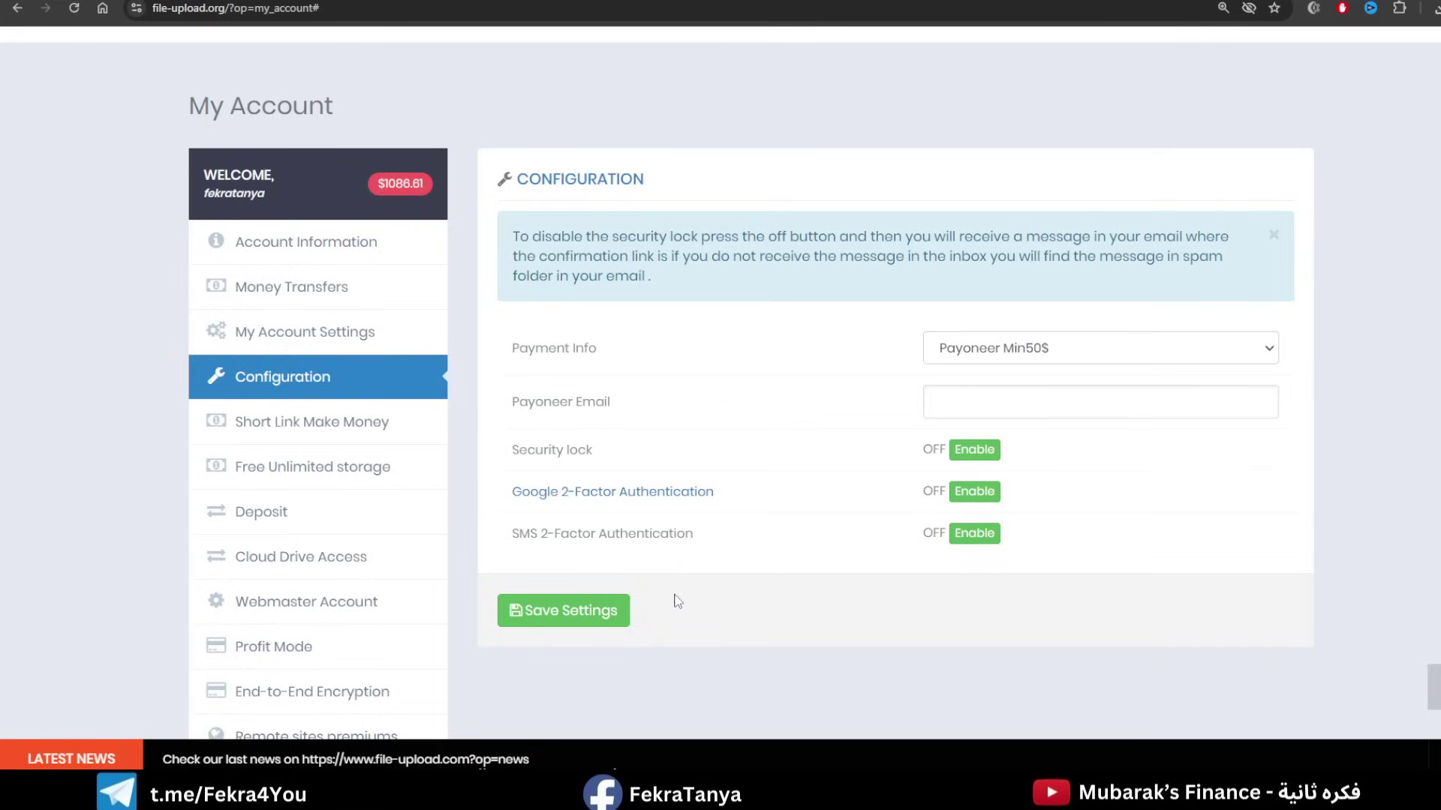
click(1084, 340)
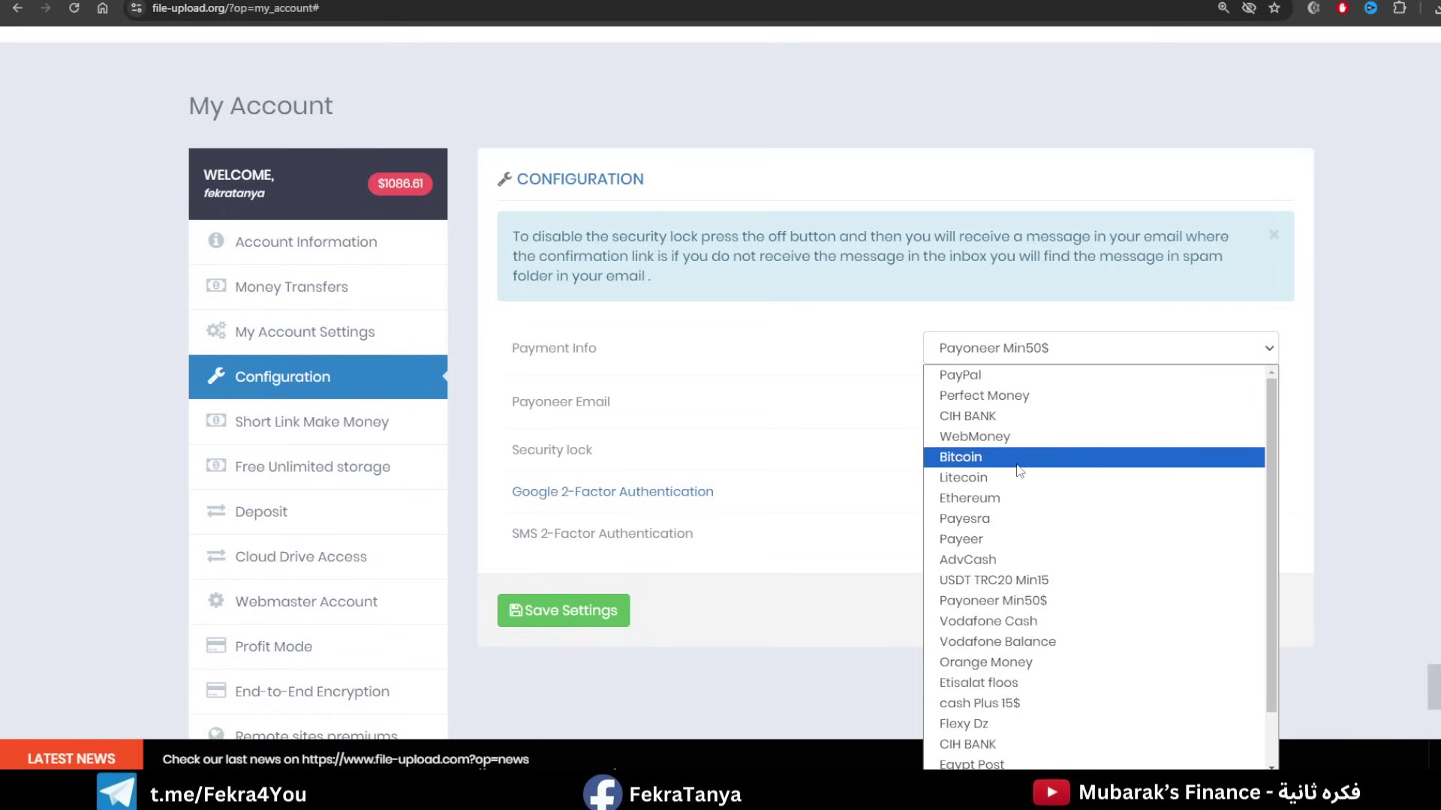
click(893, 381)
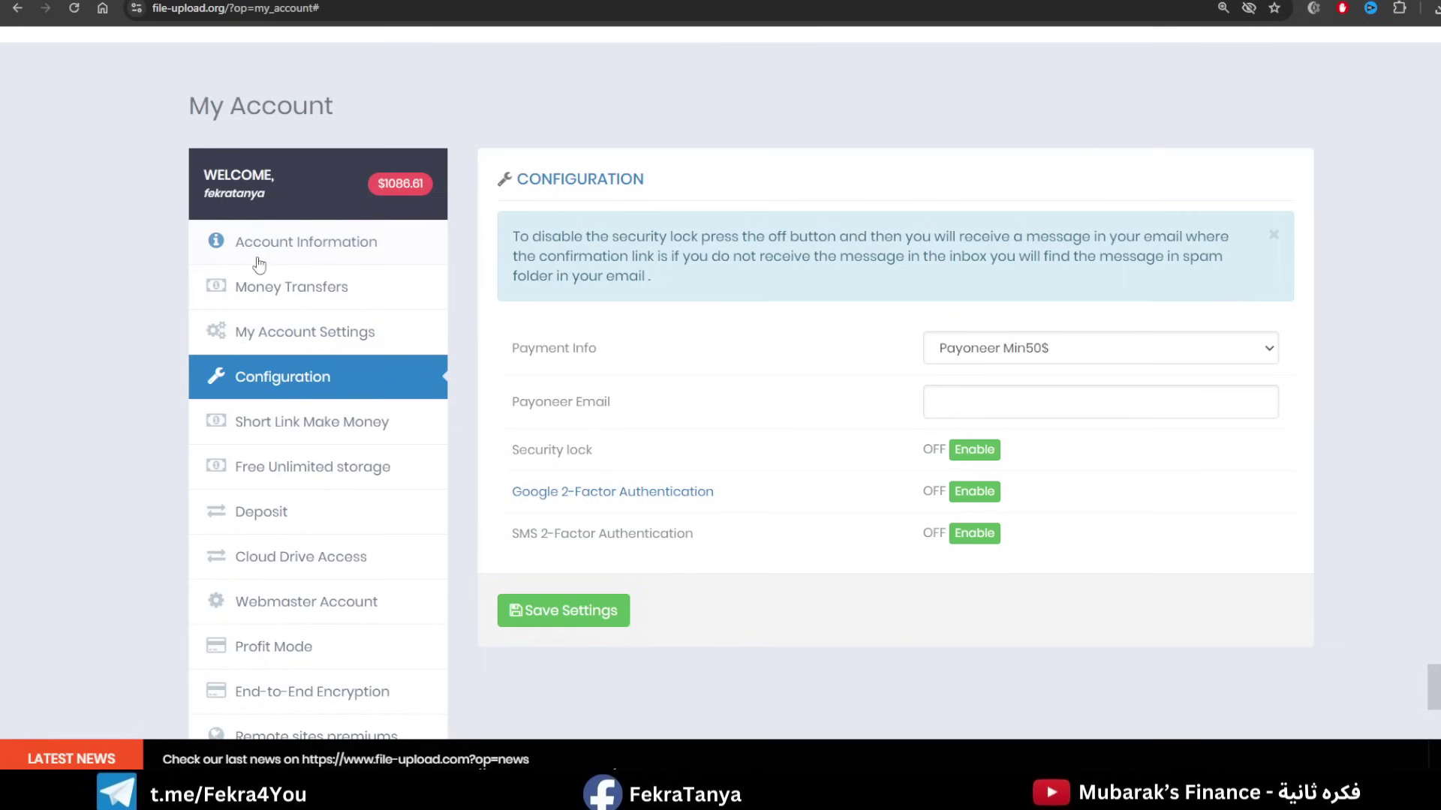
click(287, 252)
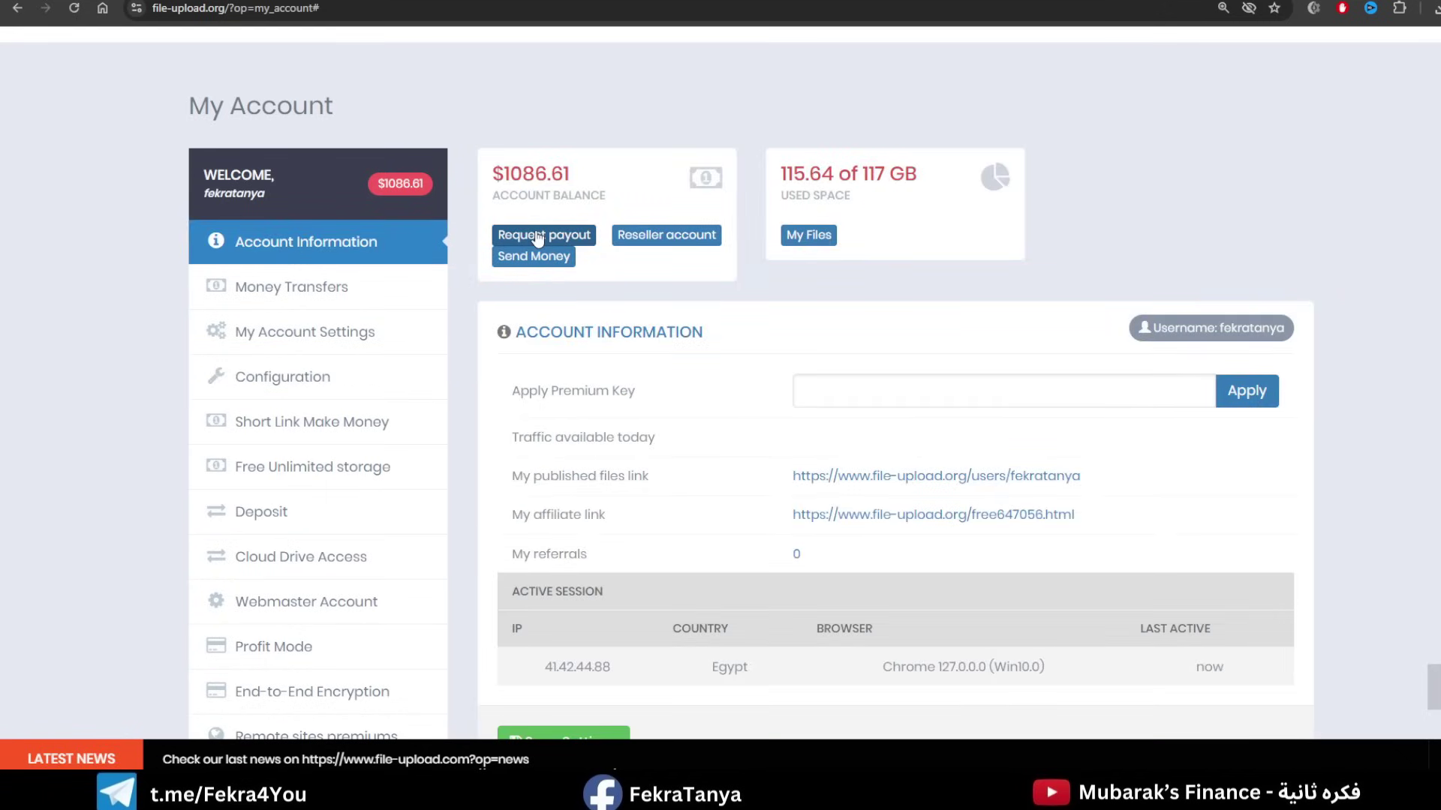
scroll(537, 237, up, 2)
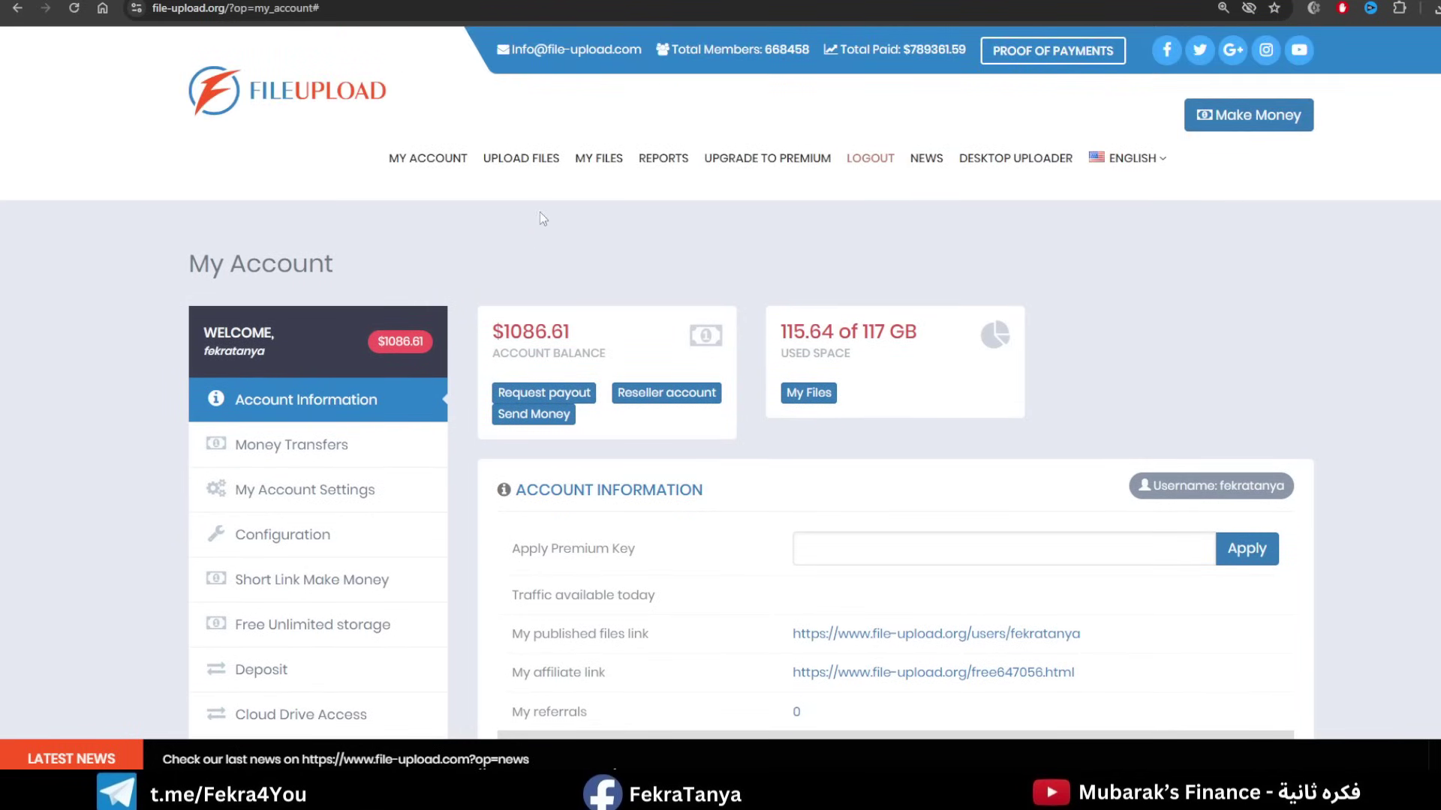
Choose The Little Whale's Big Journey PDF from New folder for upload.
click(526, 160)
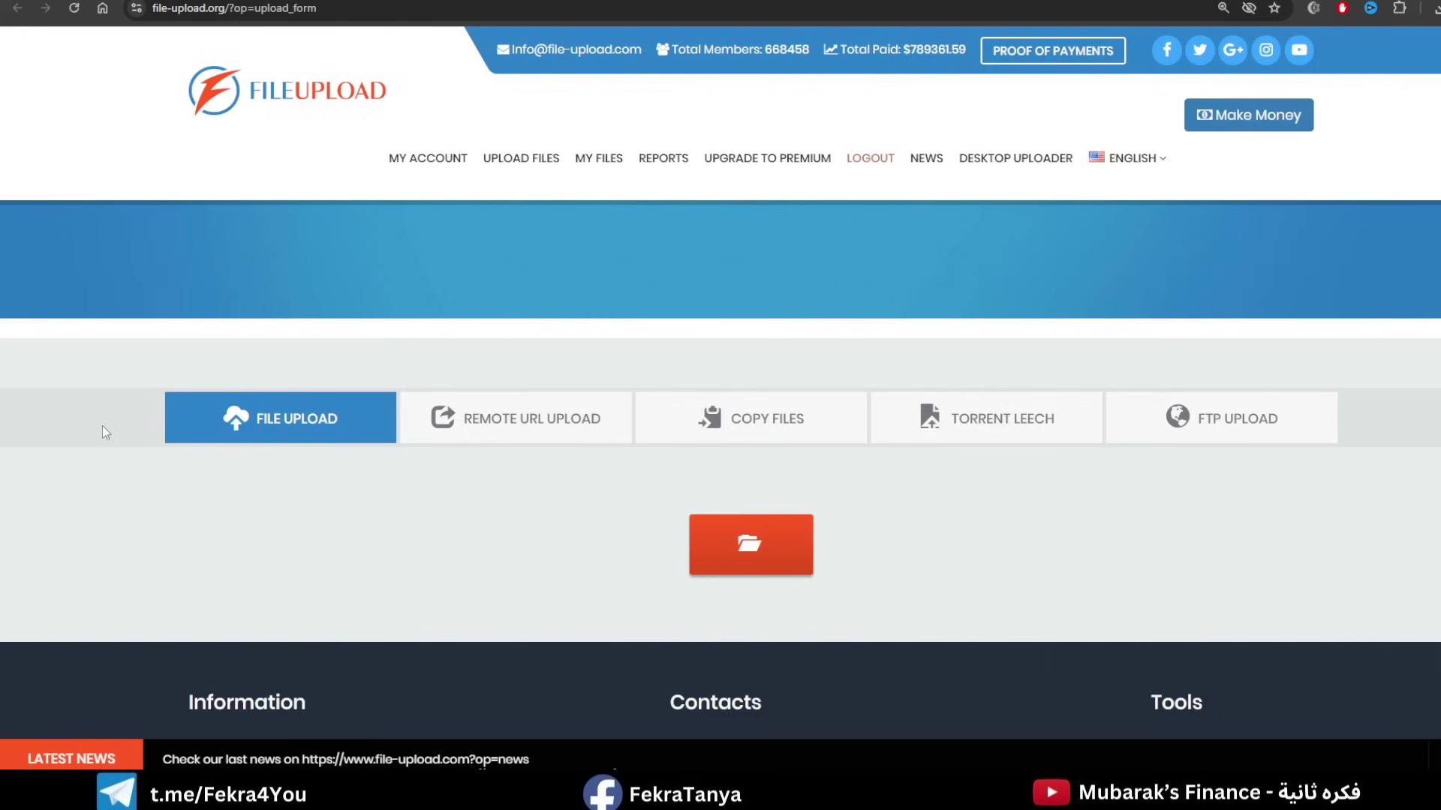
click(761, 554)
double_click(1103, 366)
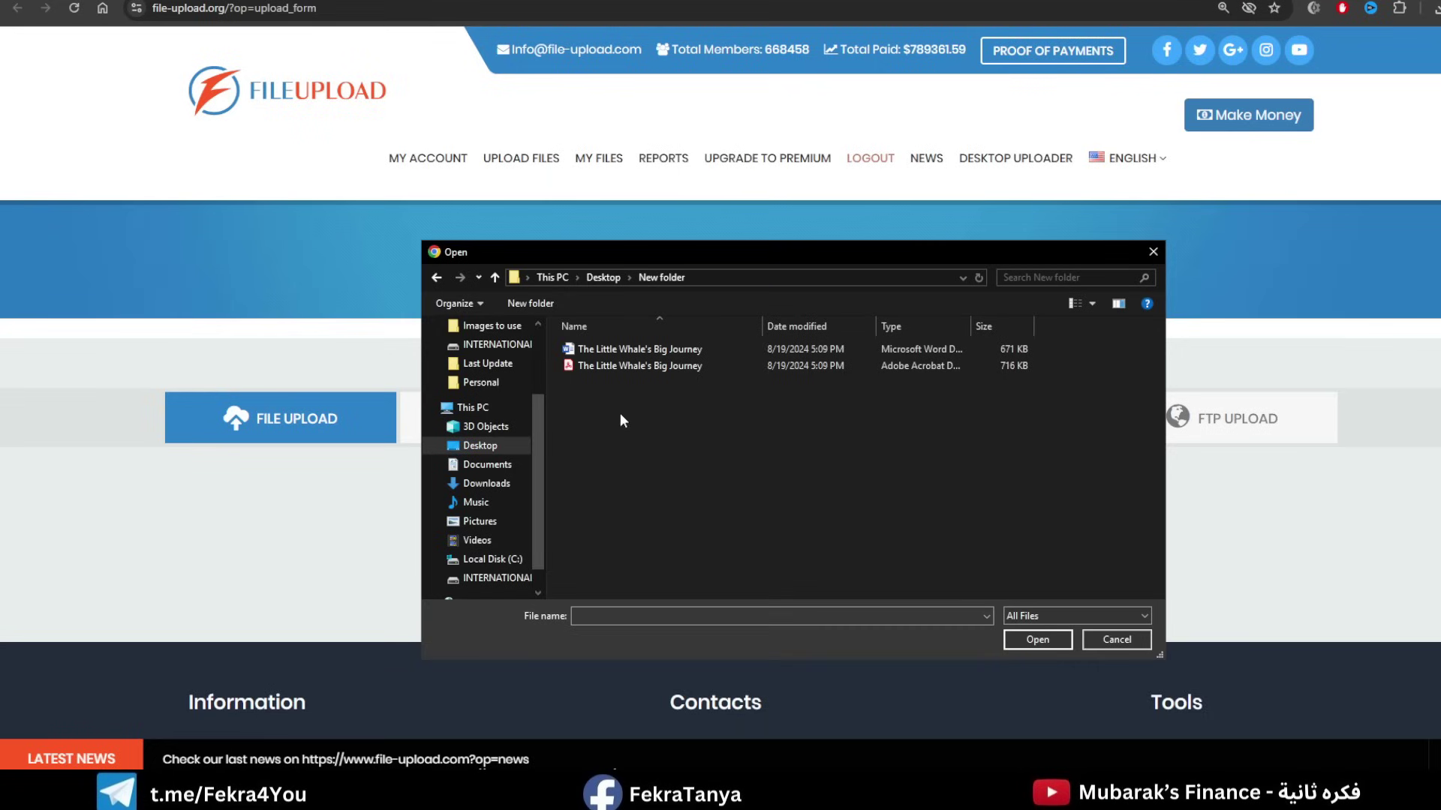
click(625, 366)
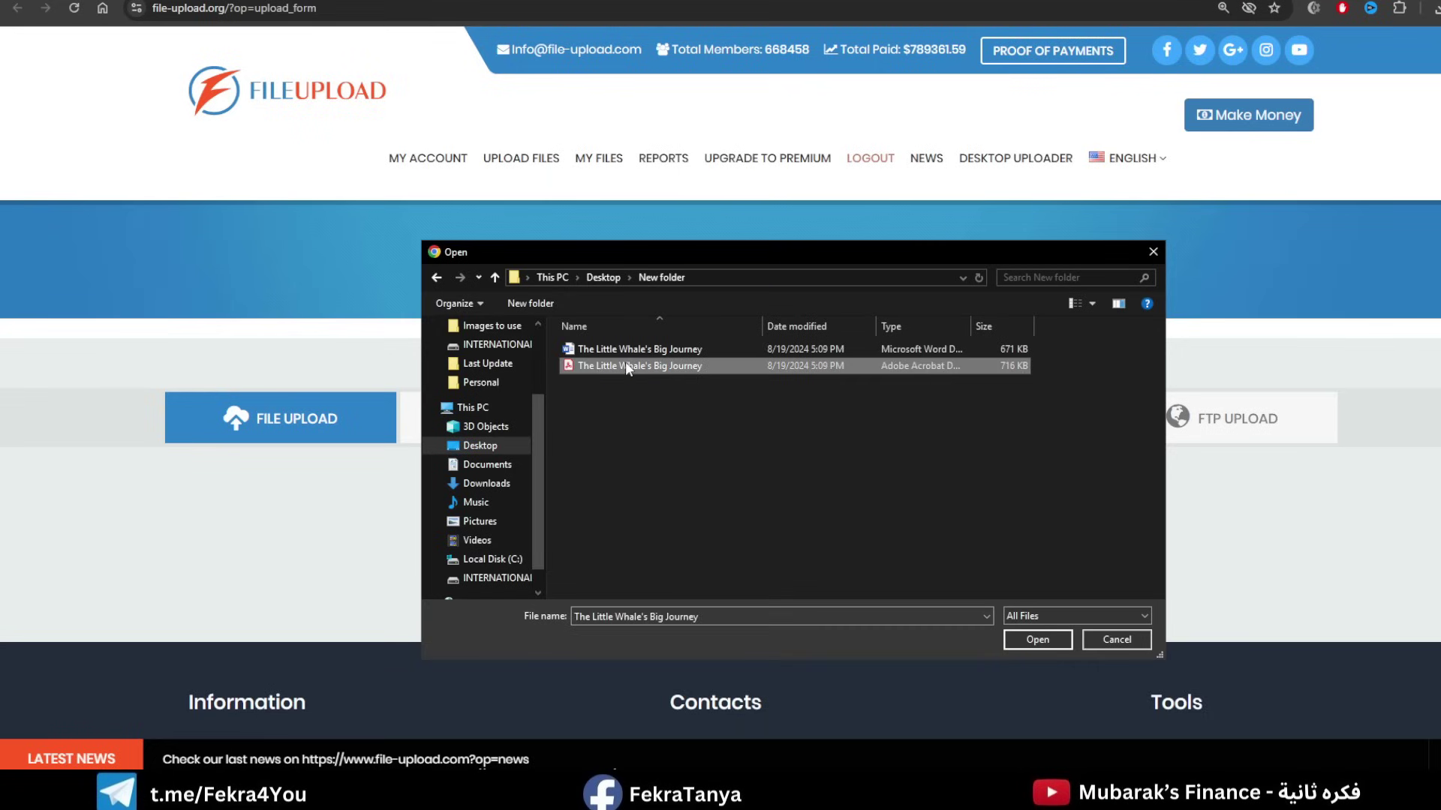
click(1014, 642)
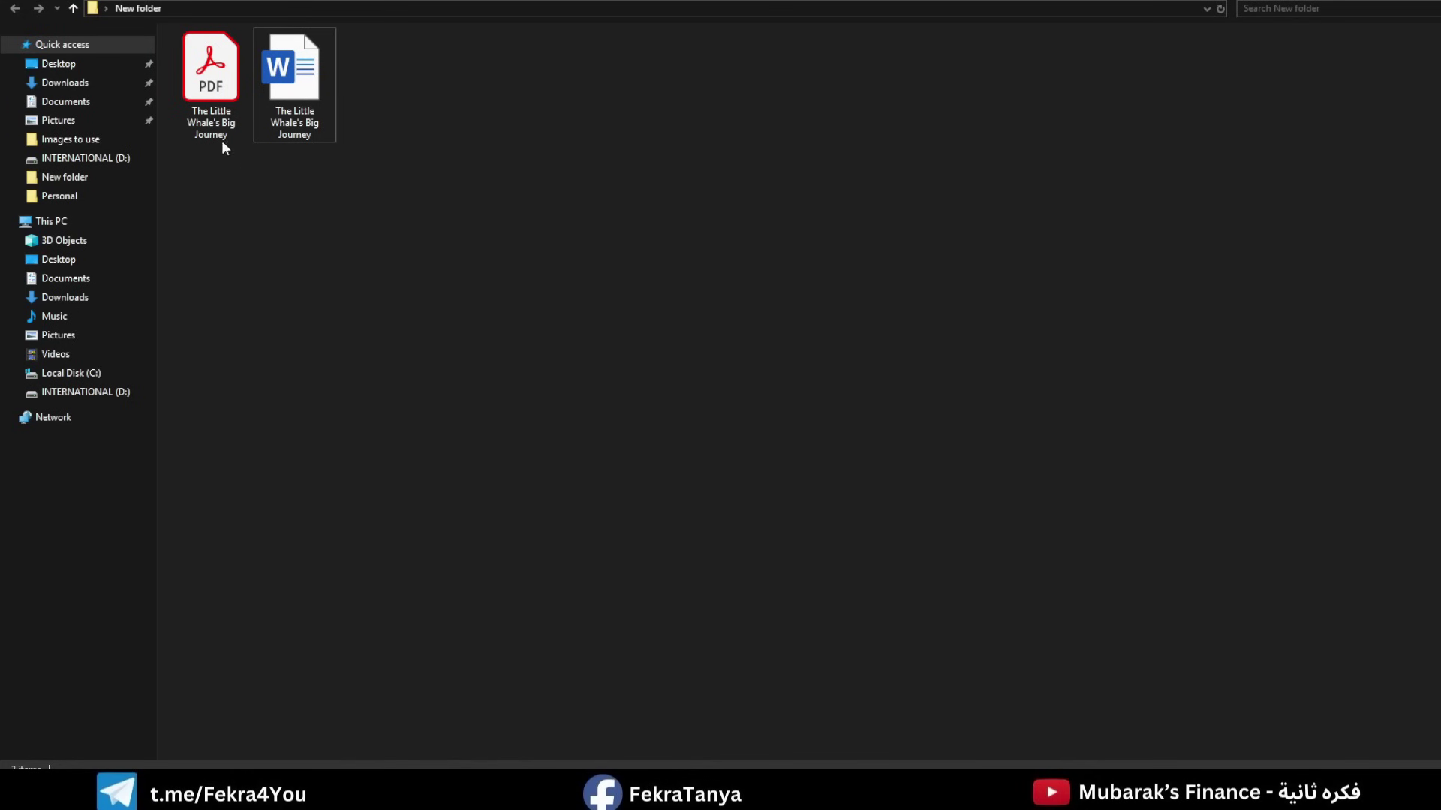
Paste the file's title into Description and start the PDF upload.
click(211, 116)
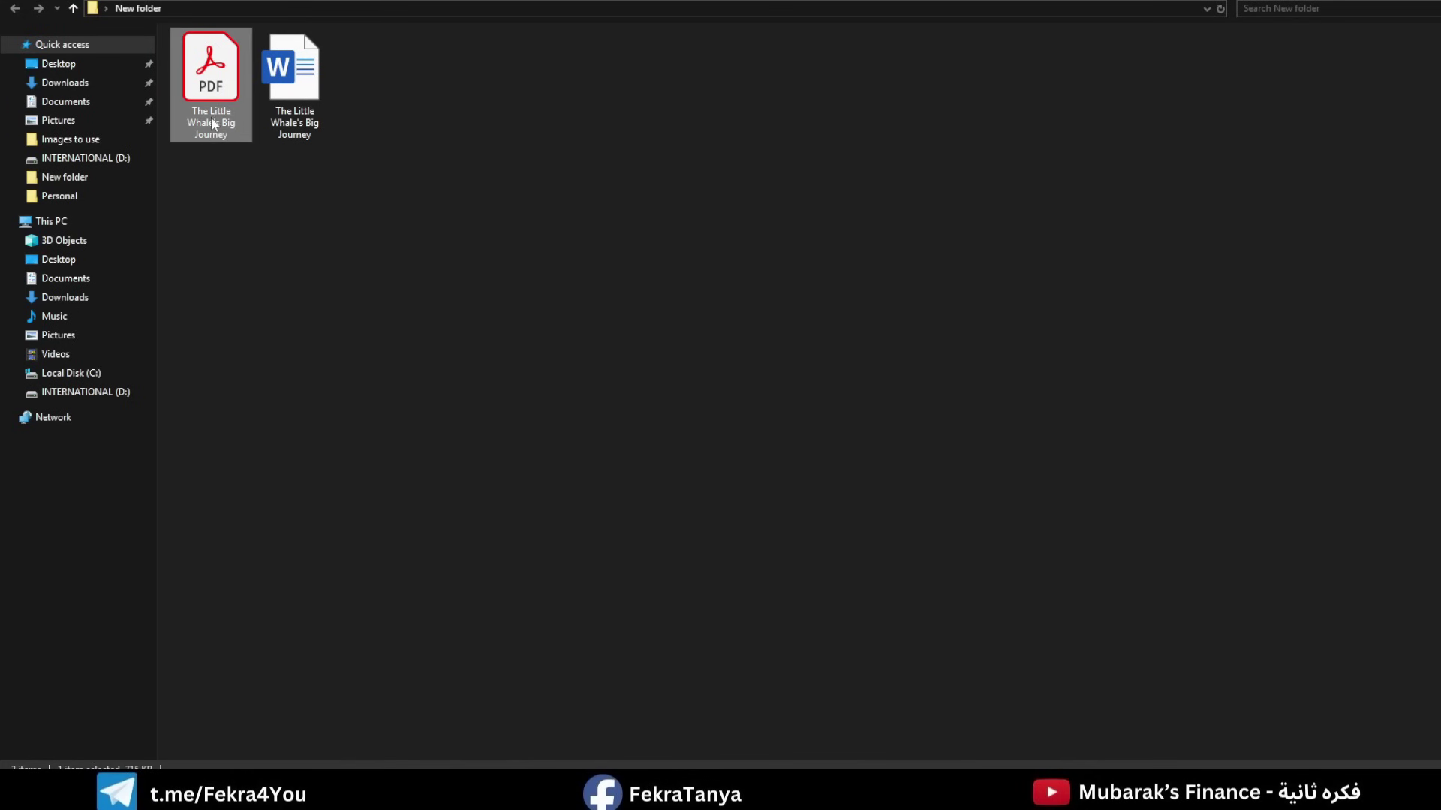
click(210, 116)
key(ctrl+c)
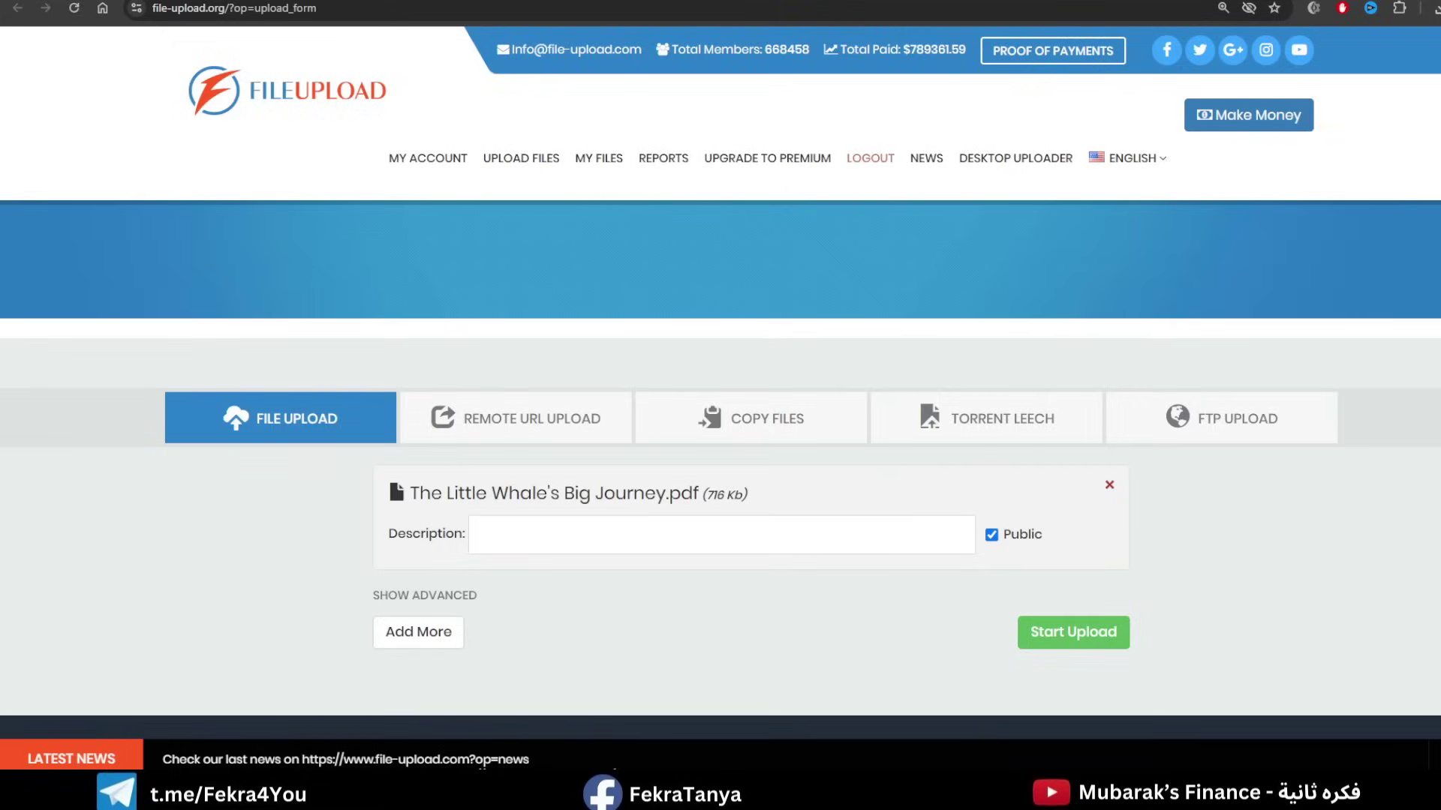
click(604, 541)
key(ctrl+v)
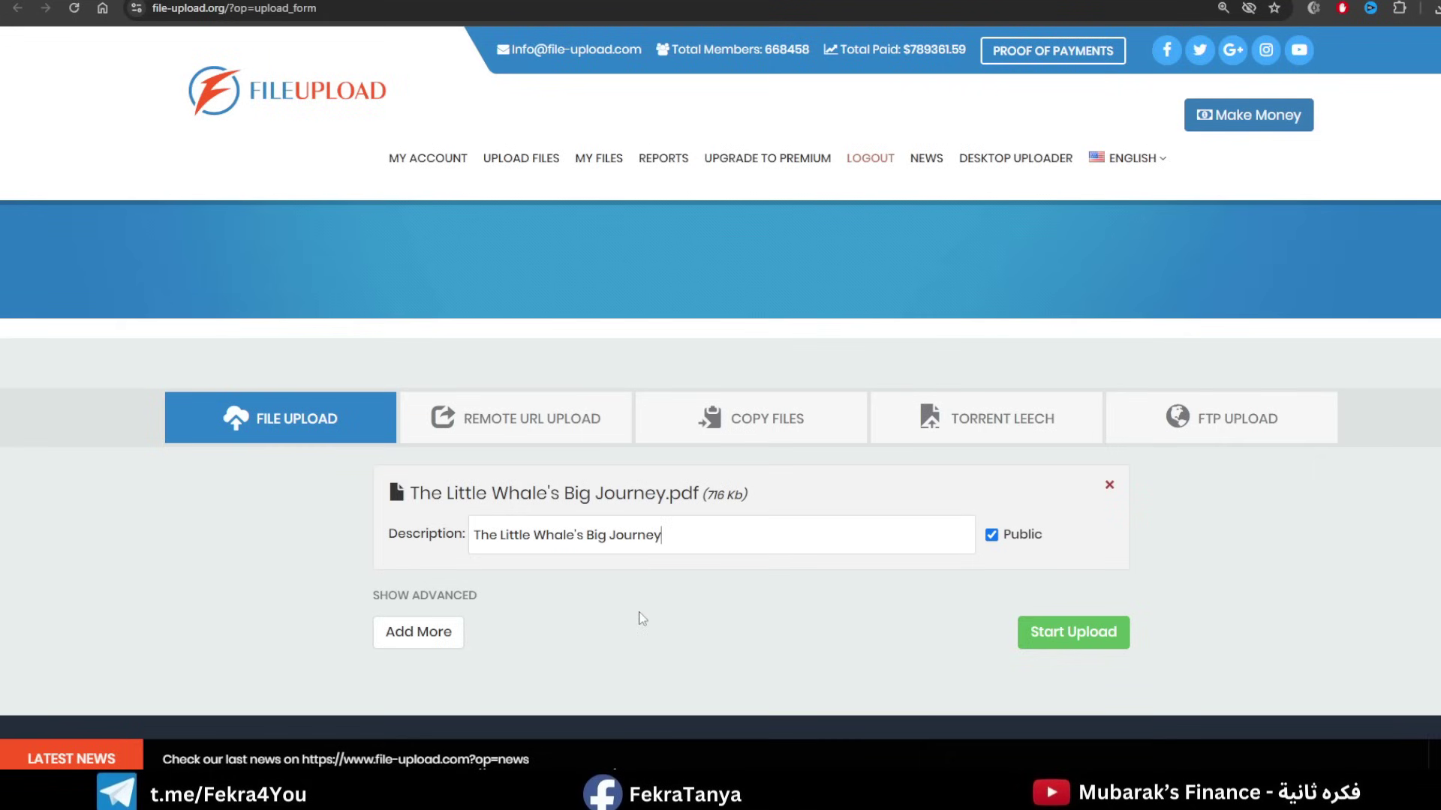
click(1072, 637)
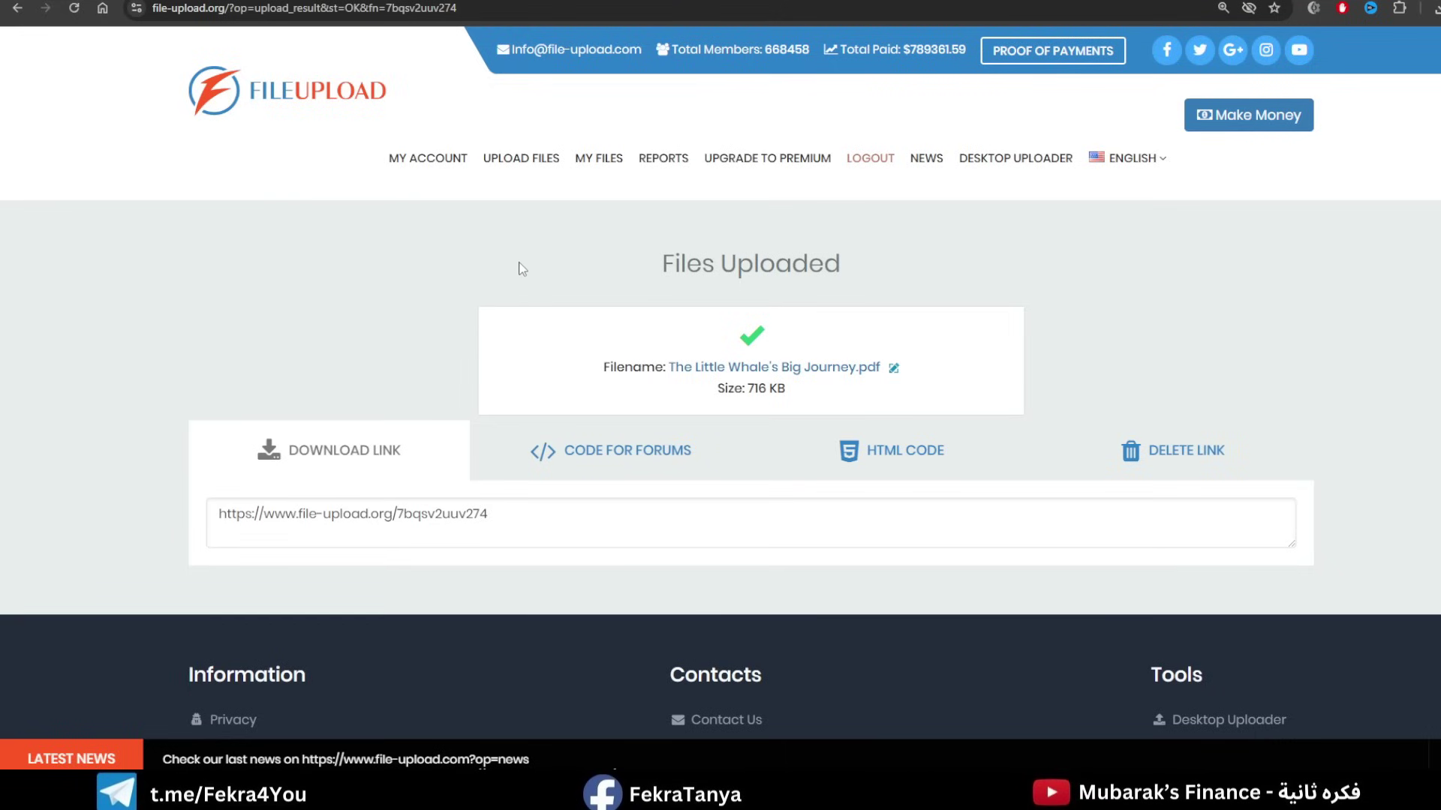
click(433, 183)
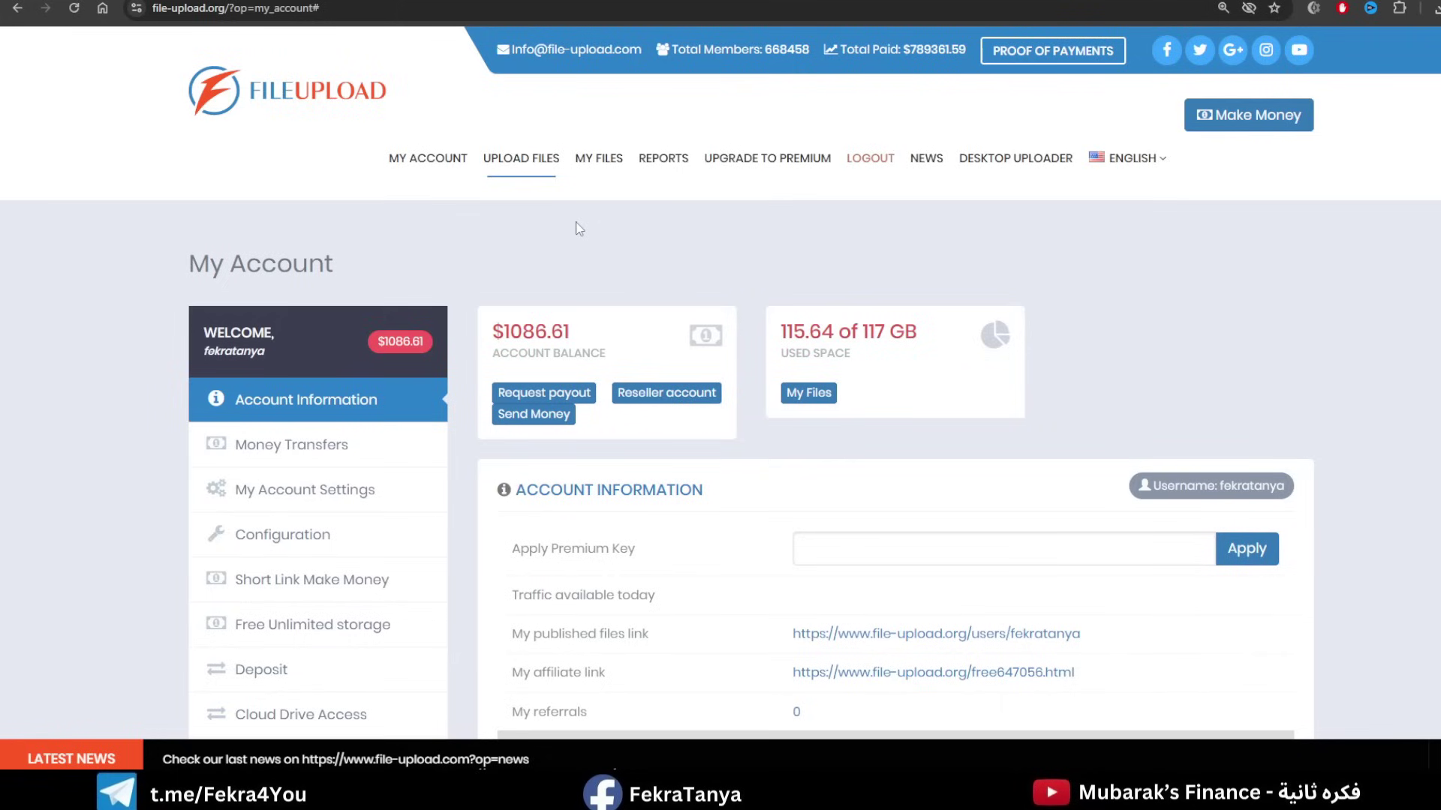
Open the edit details for The Little Whale's Big Journey.pdf from My Files.
click(600, 159)
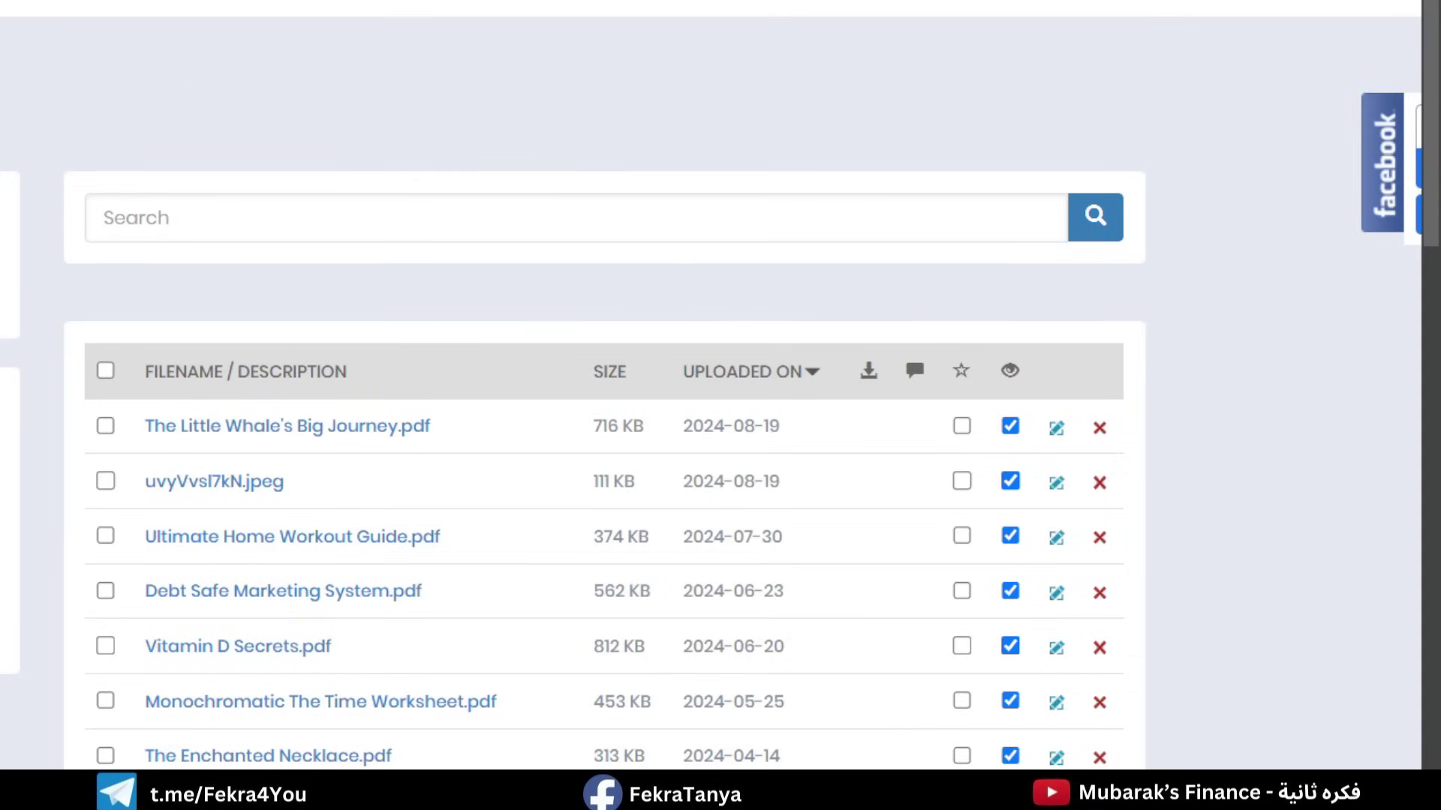
scroll(582, 305, down, 3)
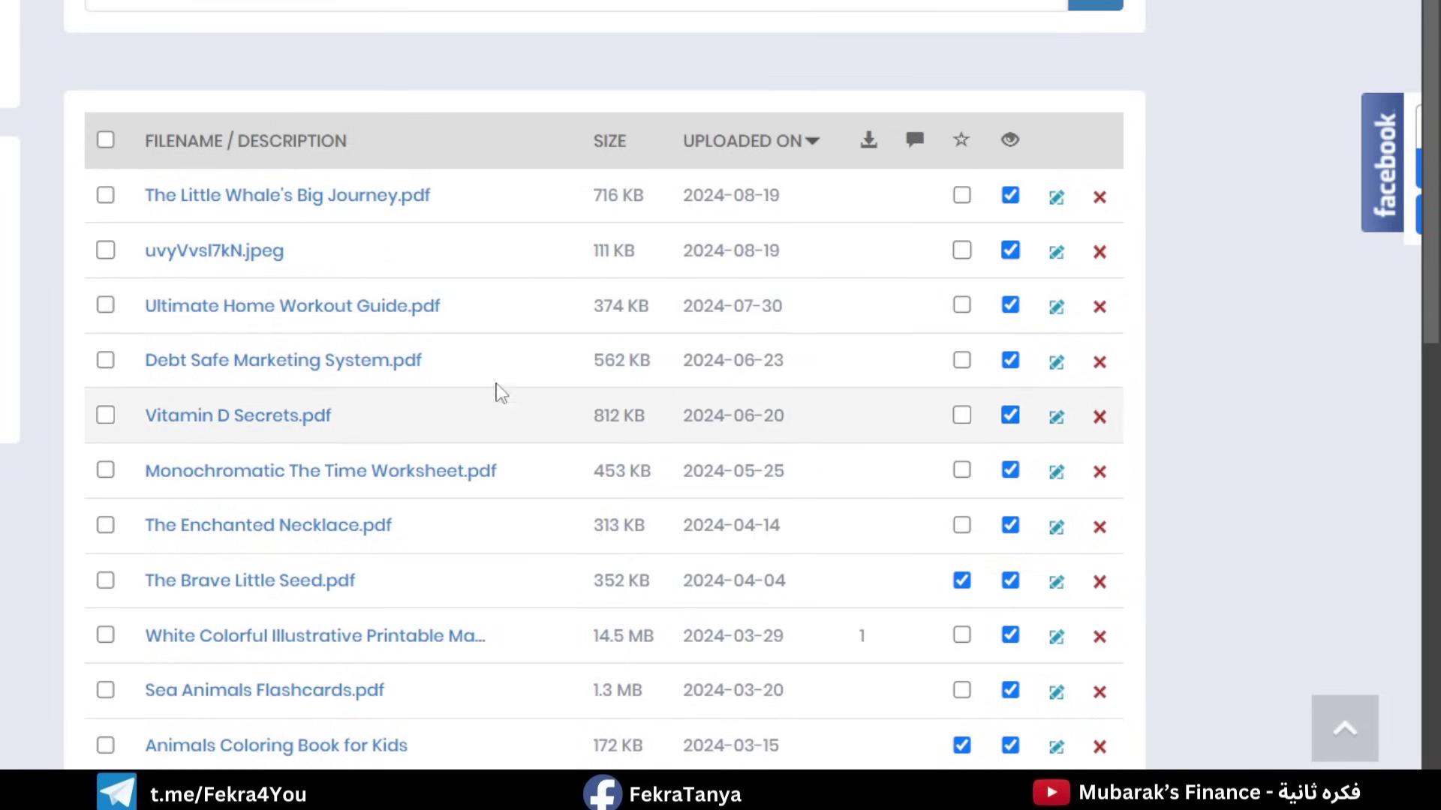
click(1056, 198)
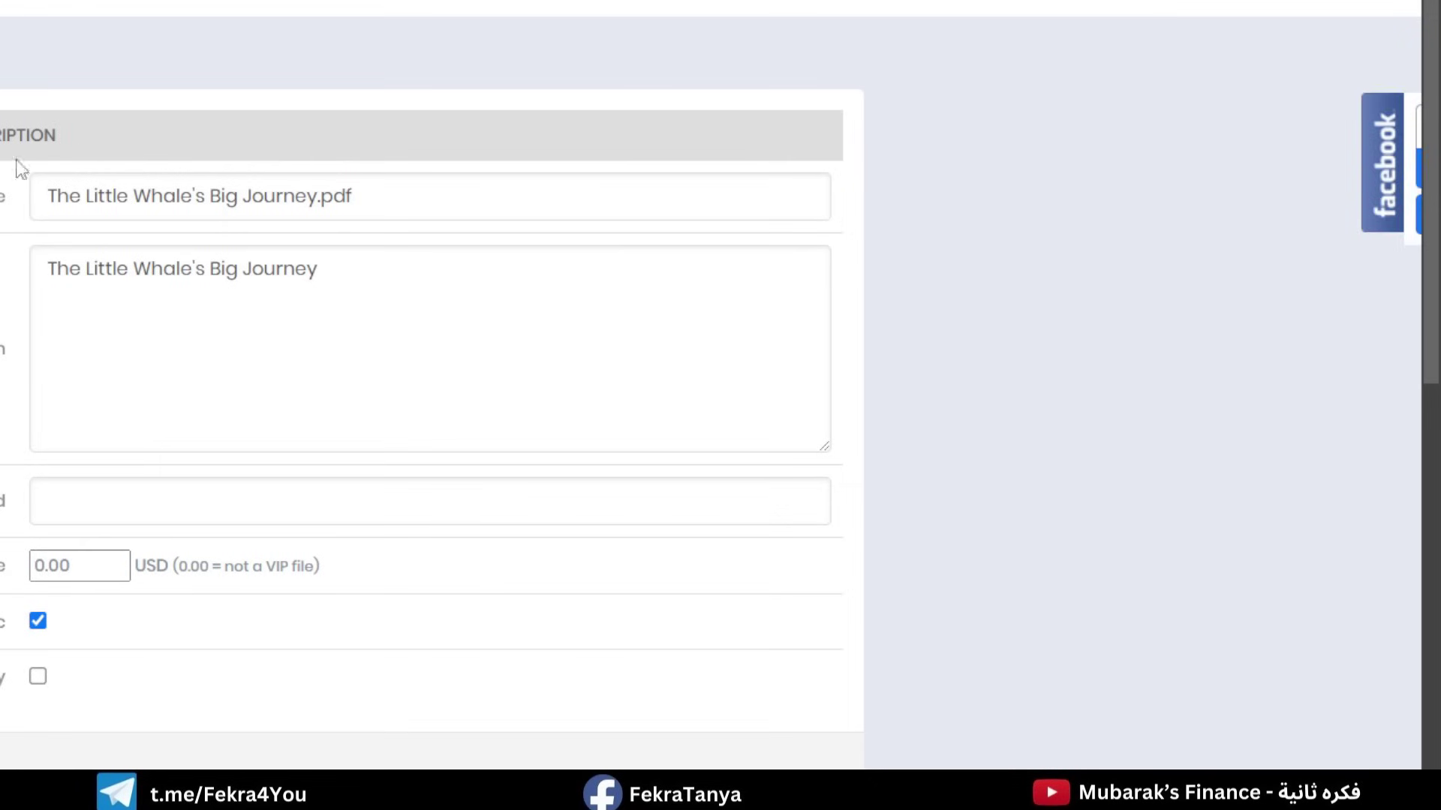
scroll(148, 196, down, 2)
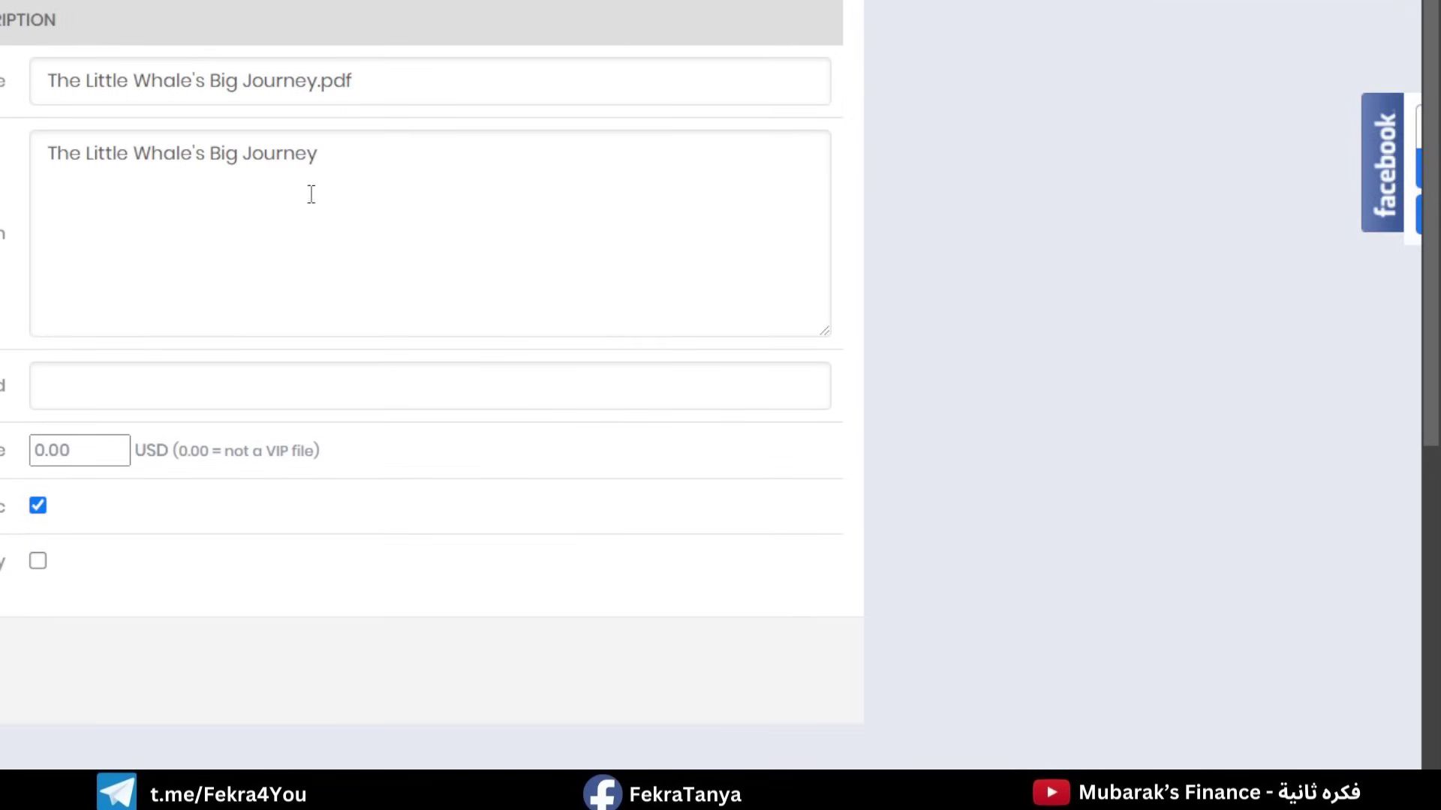
Add description lines 'Story for kids', 'Stories for your child' and 'Story for kids 3 - 10 age'.
click(339, 159)
key(Return)
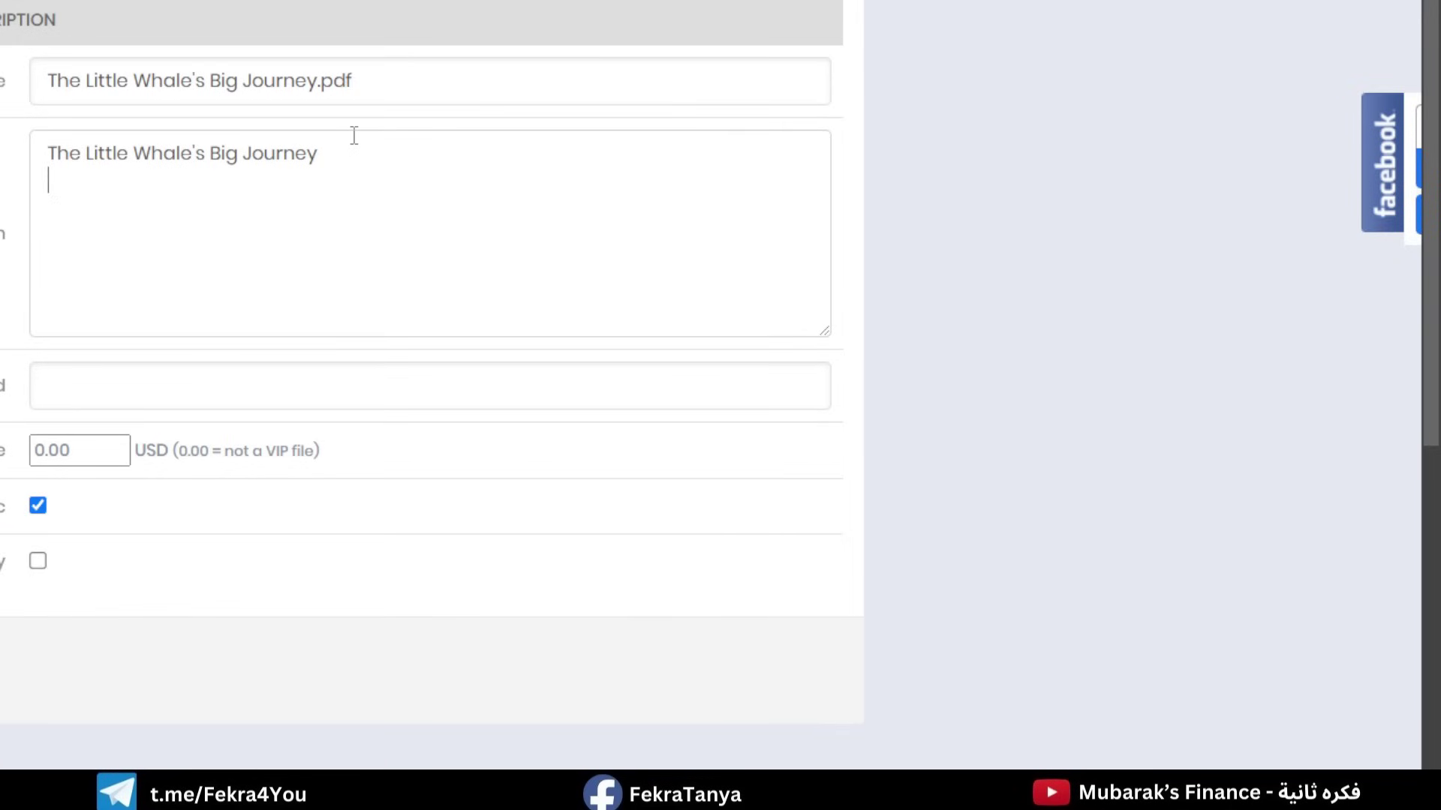
text(Story for kids)
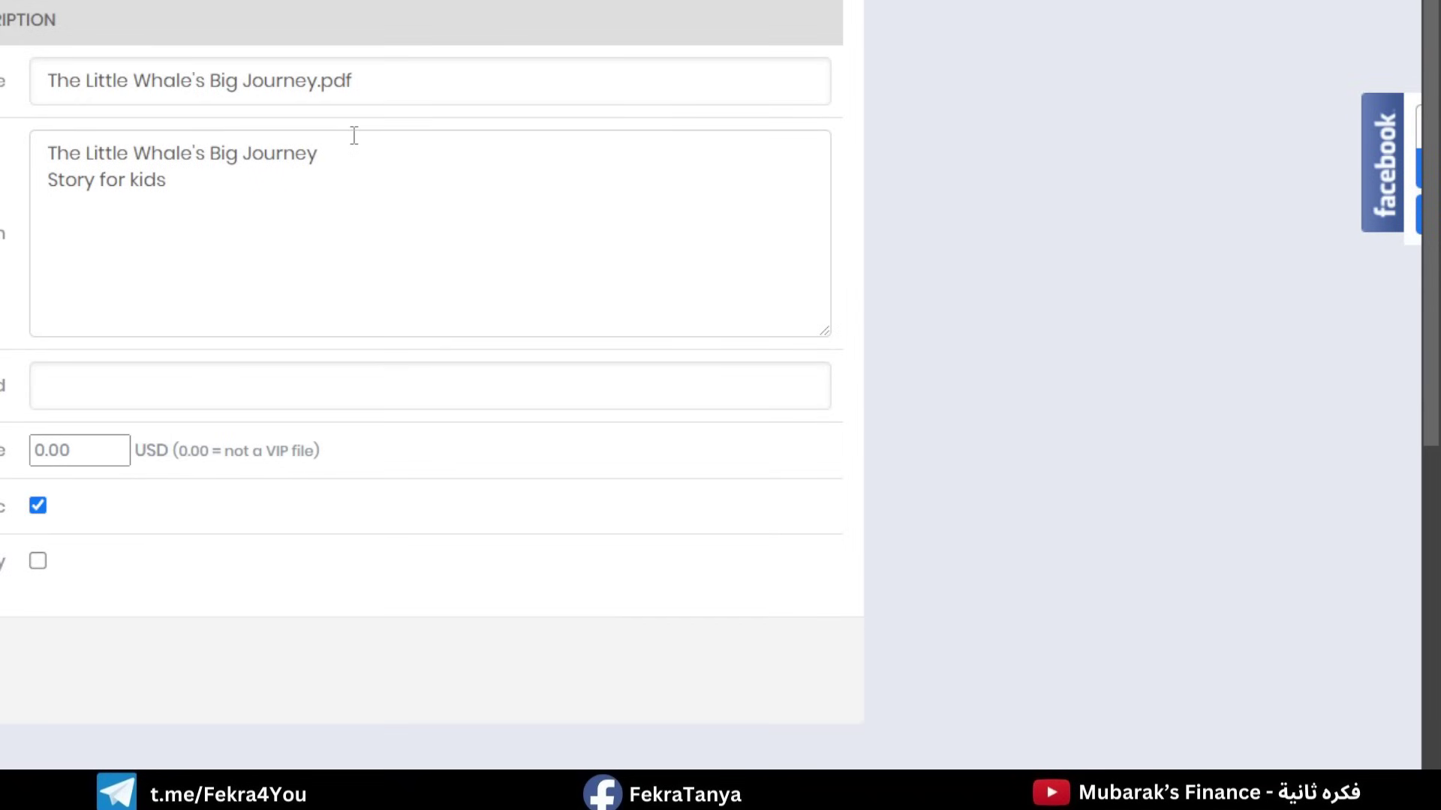
text(Stories for you)
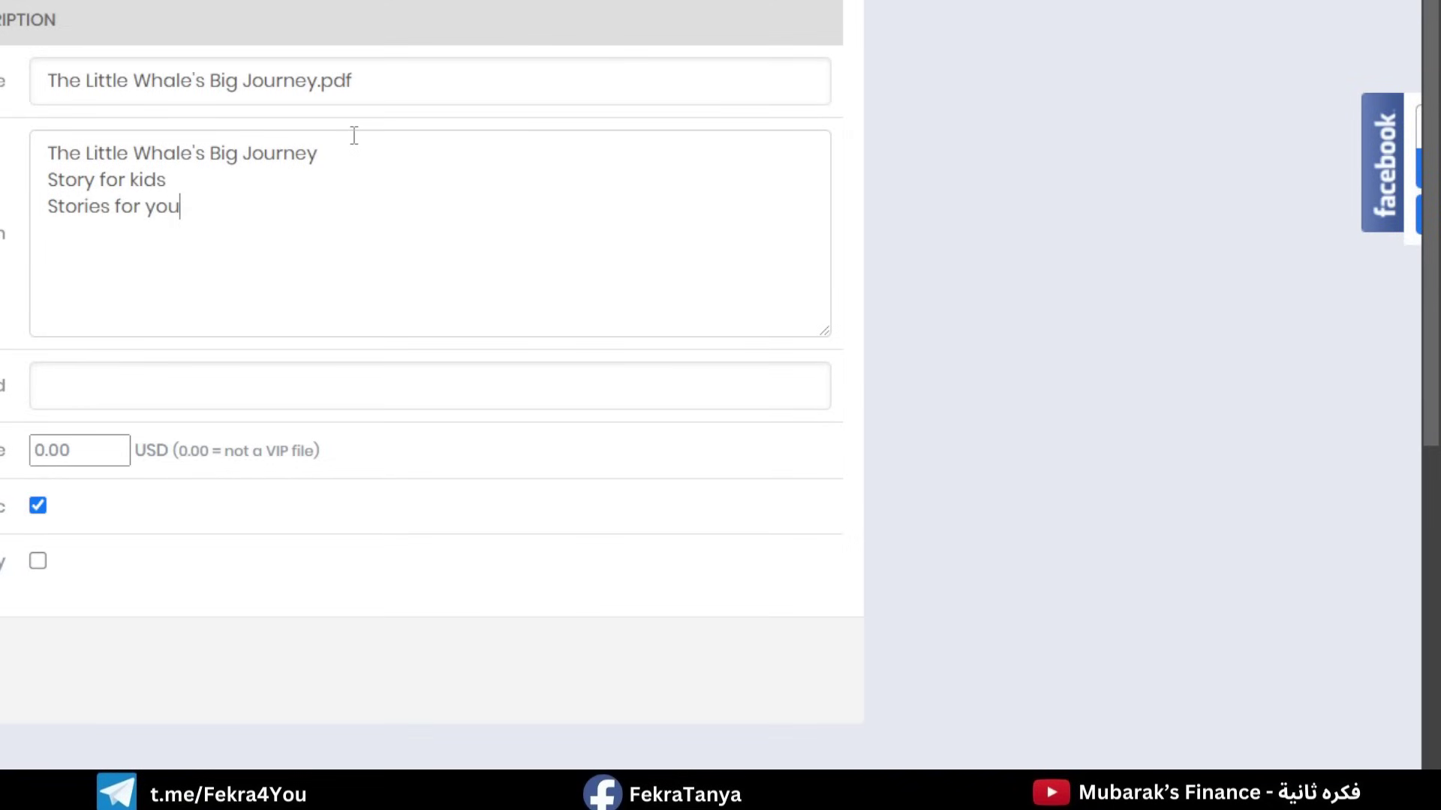
text(r child)
key(Return)
text(Story f)
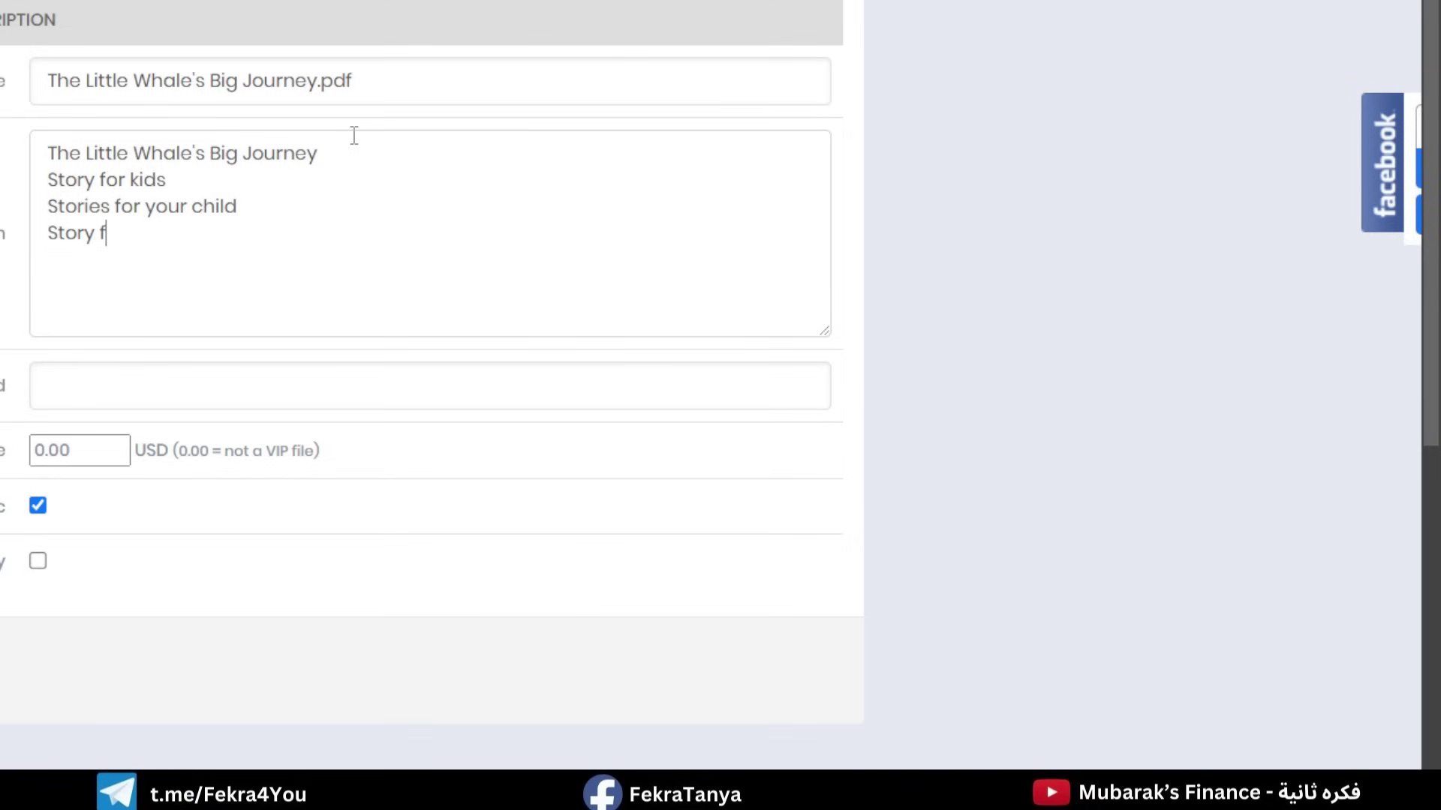
text(or kids 3 - 10 )
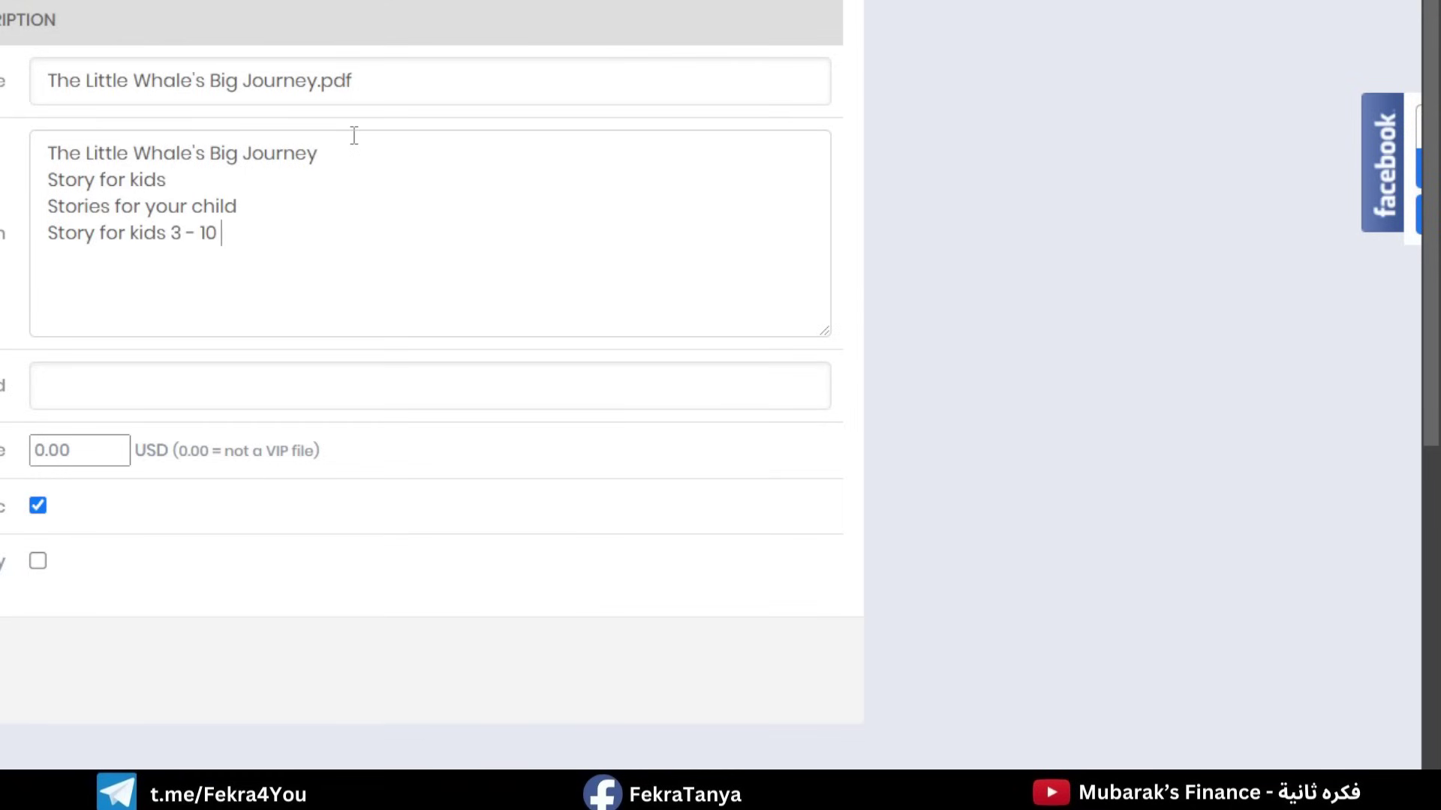
text(age)
drag(306, 241, 59, 154)
click(126, 195)
Set the file price to 1.00 USD and turn on its star setting.
scroll(139, 256, down, 1)
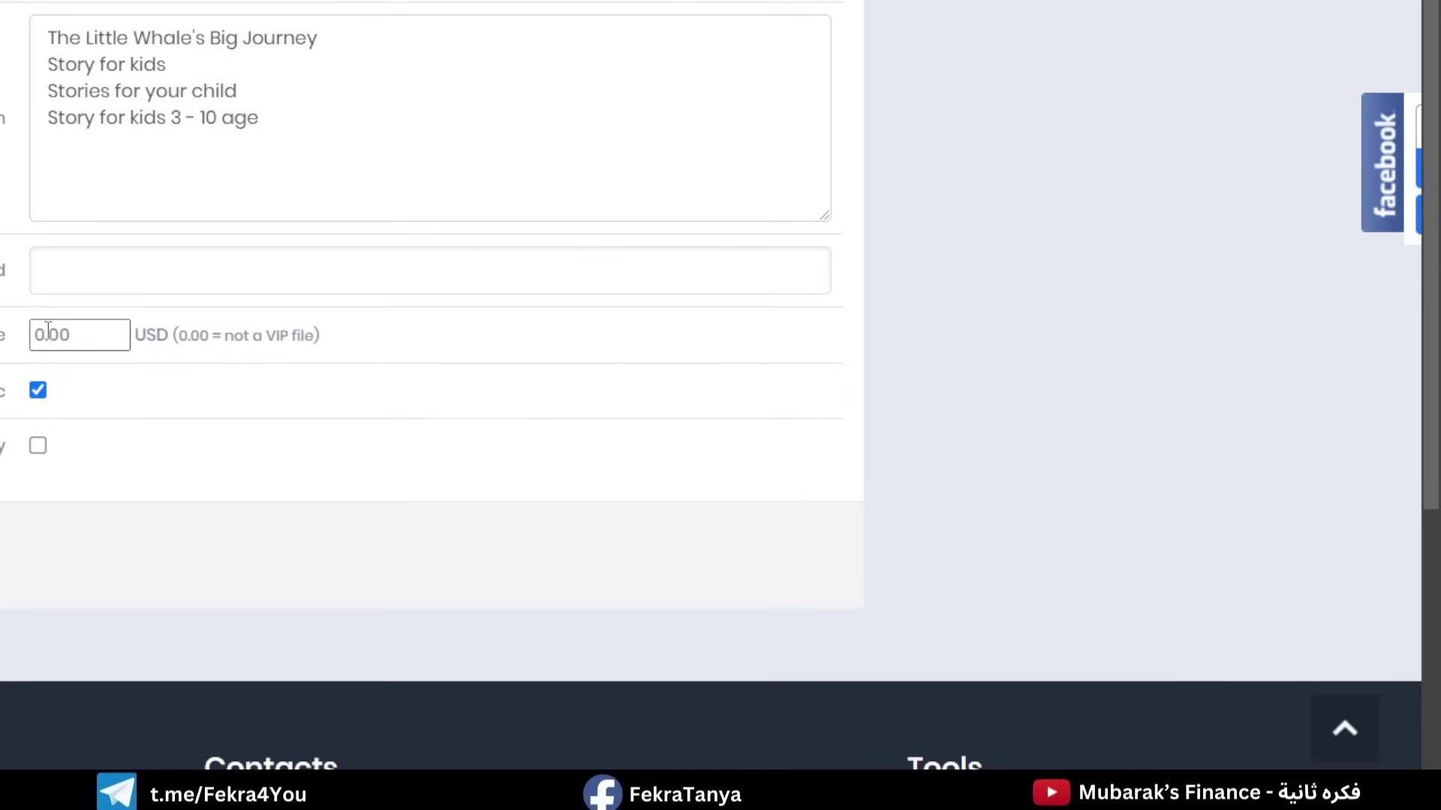
click(42, 330)
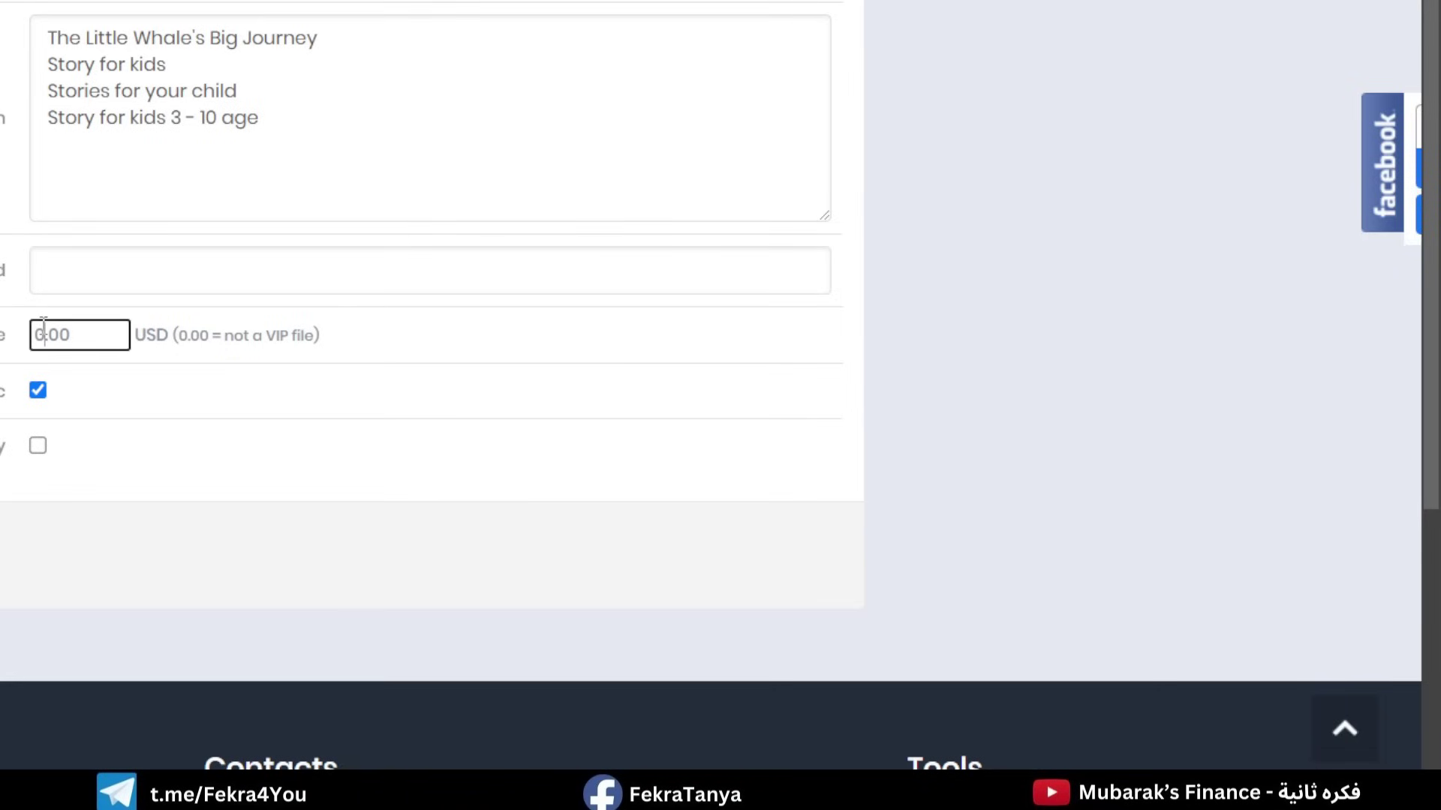
drag(35, 335, 45, 335)
text(1)
key(Tab)
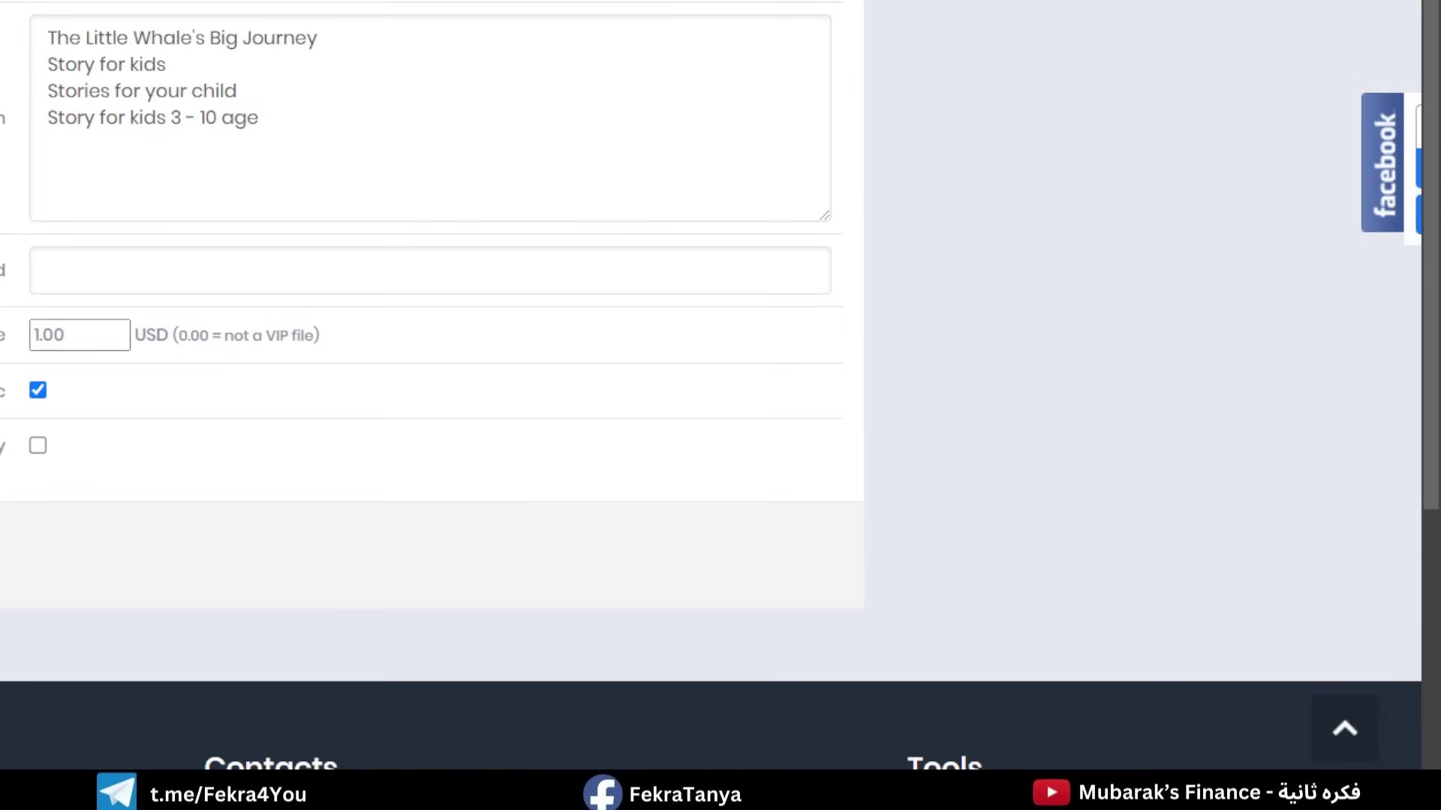
click(38, 449)
scroll(87, 407, up, 3)
Copy the link address of The Little Whale's Big Journey.pdf and select the matching Notion caption.
scroll(89, 403, down, 3)
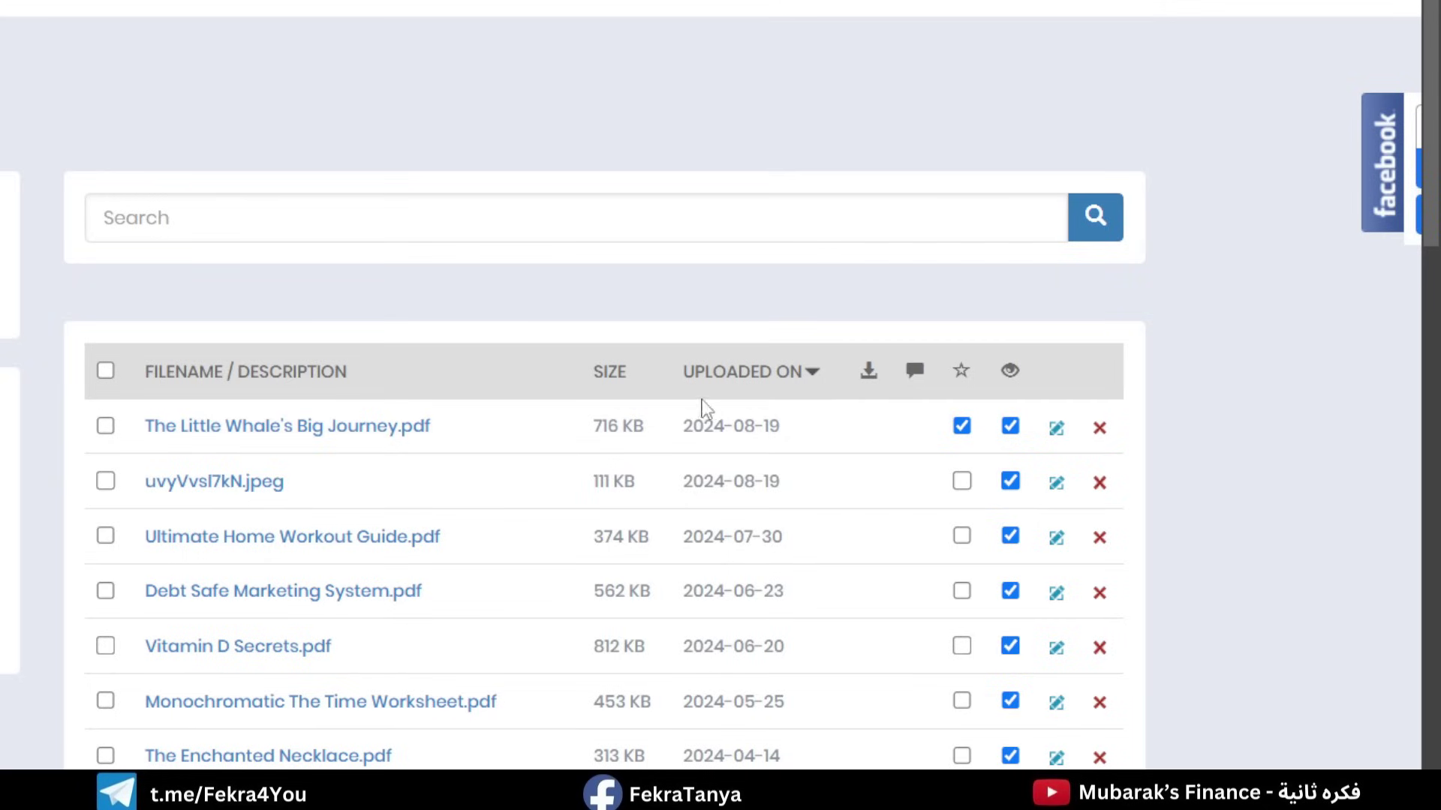
right_click(359, 423)
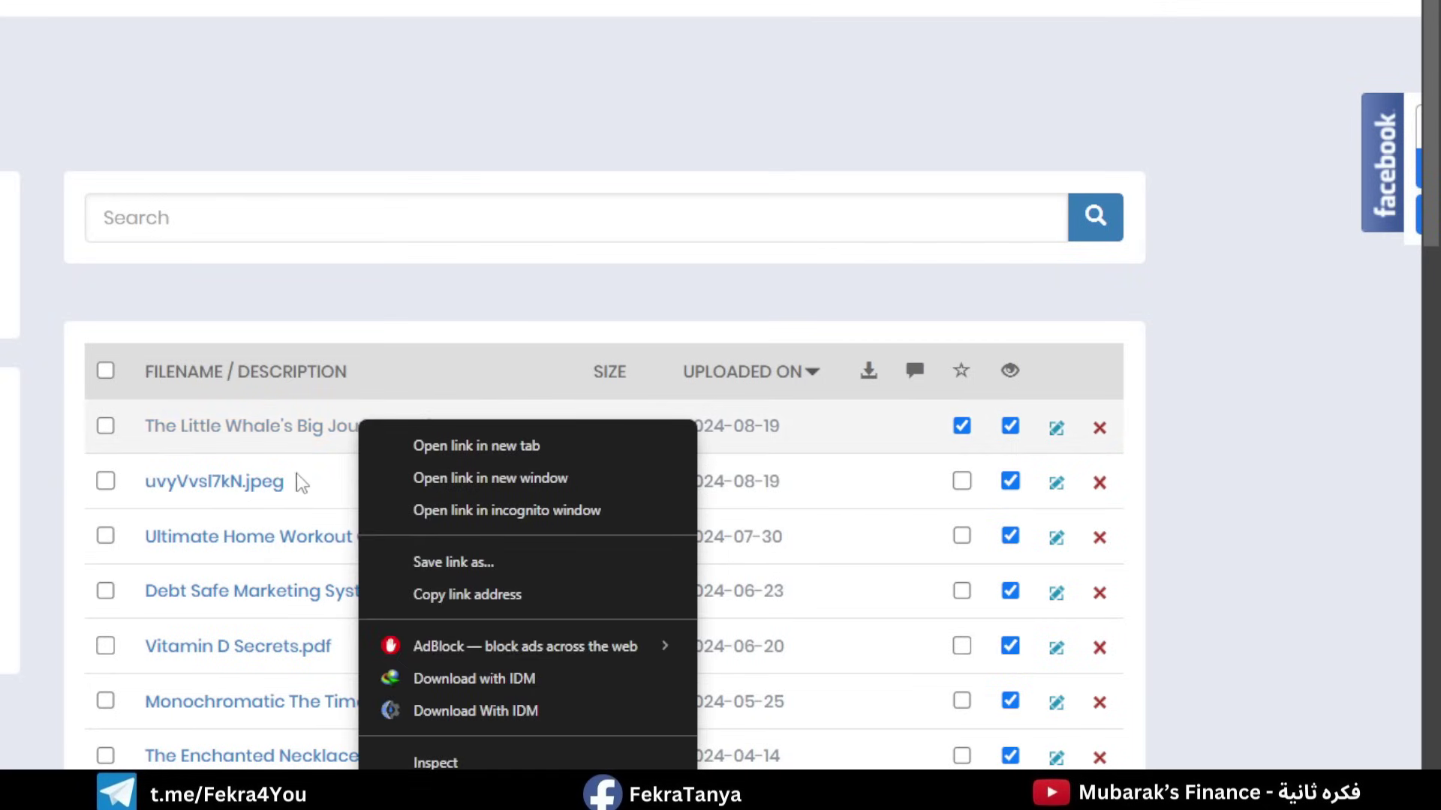
click(460, 605)
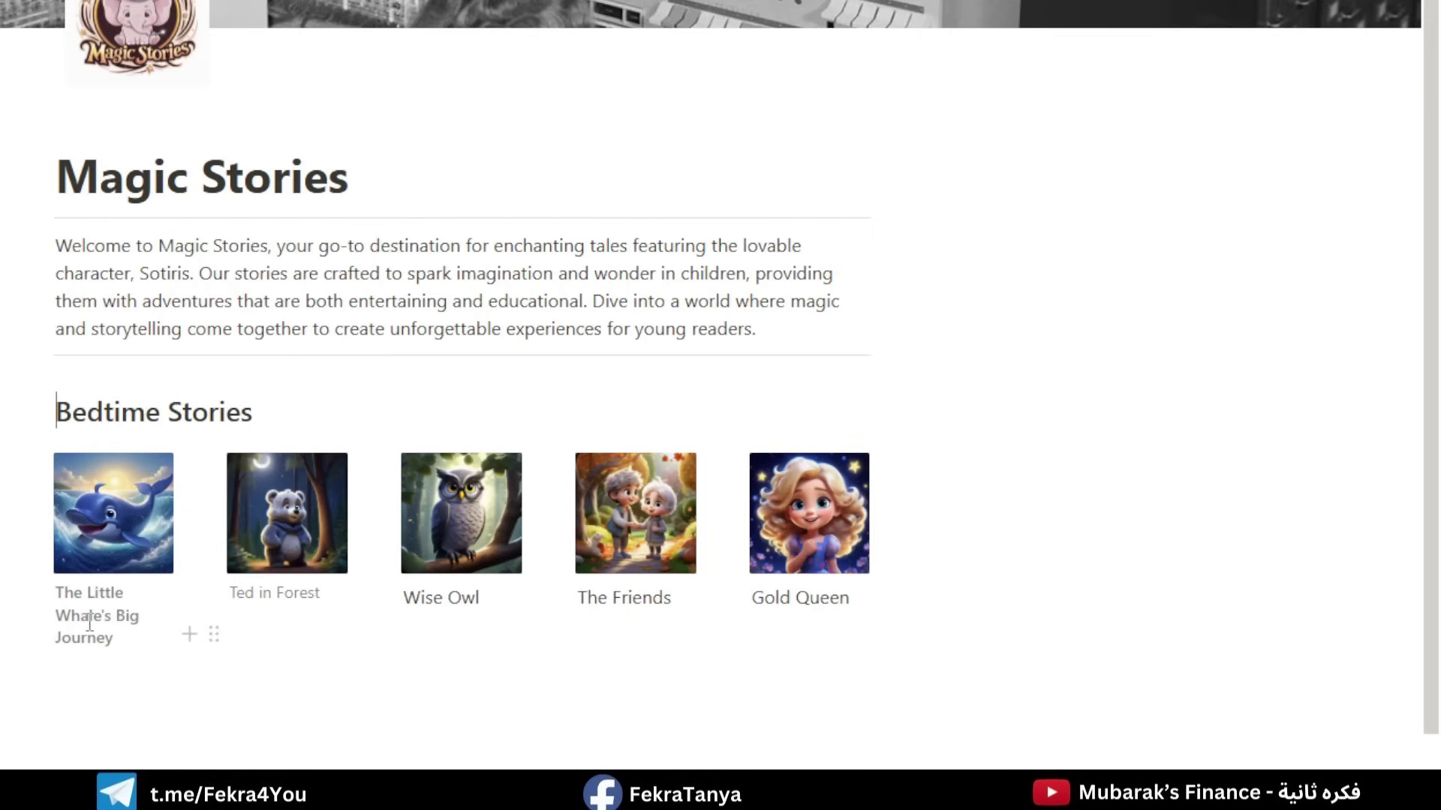
triple_click(88, 623)
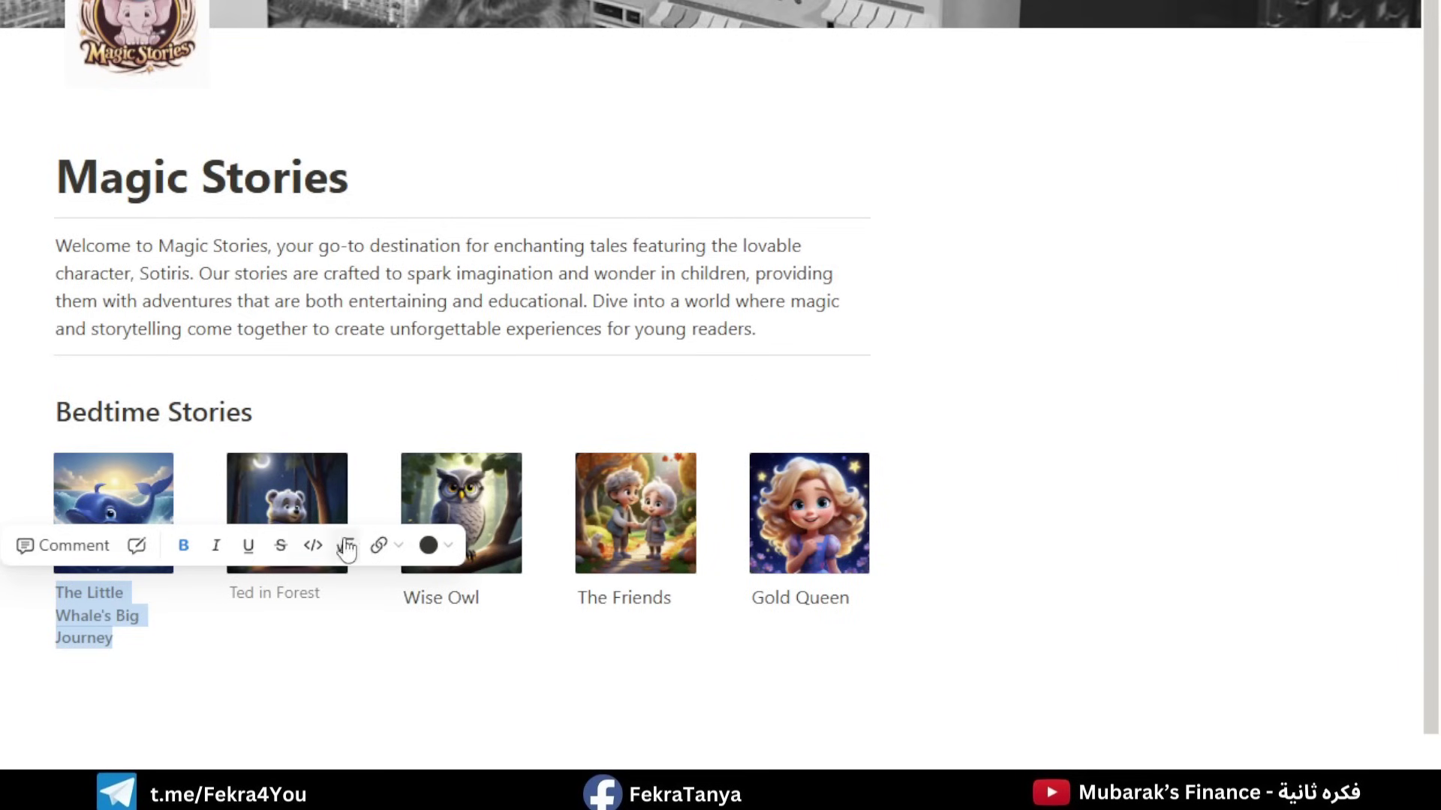
Link the selected whale caption to the pasted file-upload.org URL of the story PDF.
click(378, 546)
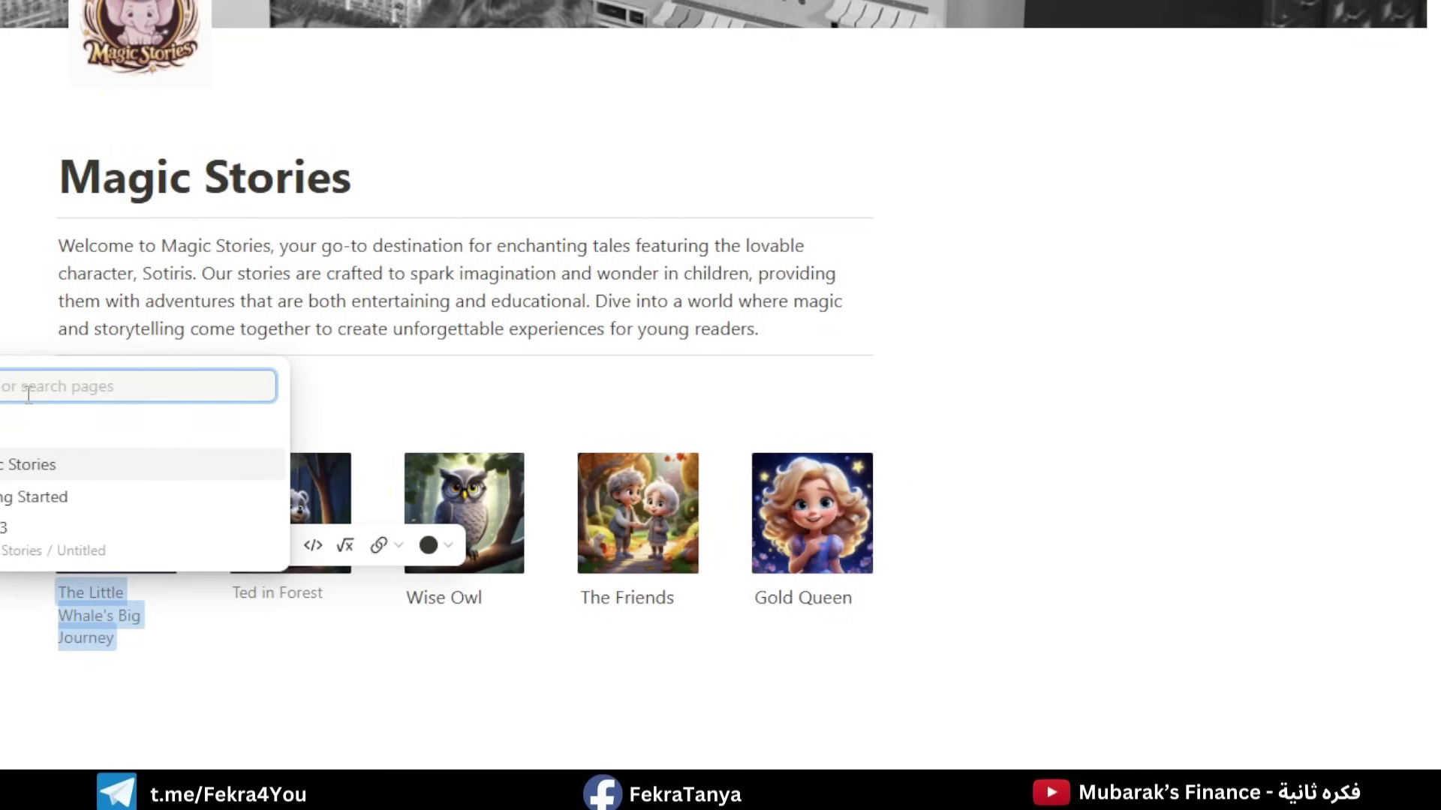
text(https://www.file-upload.org/7bqsv2uuv274)
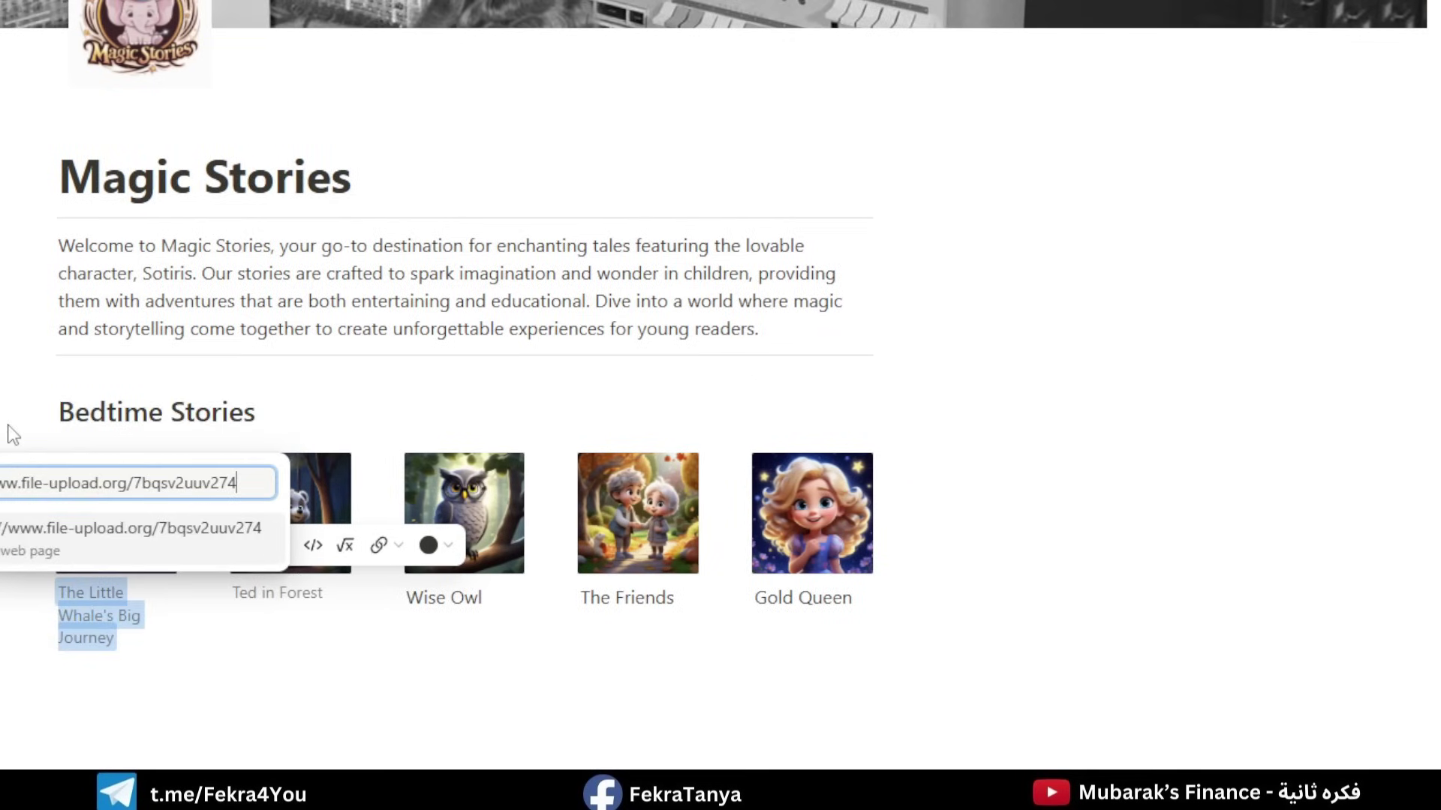
key(Return)
key(Left)
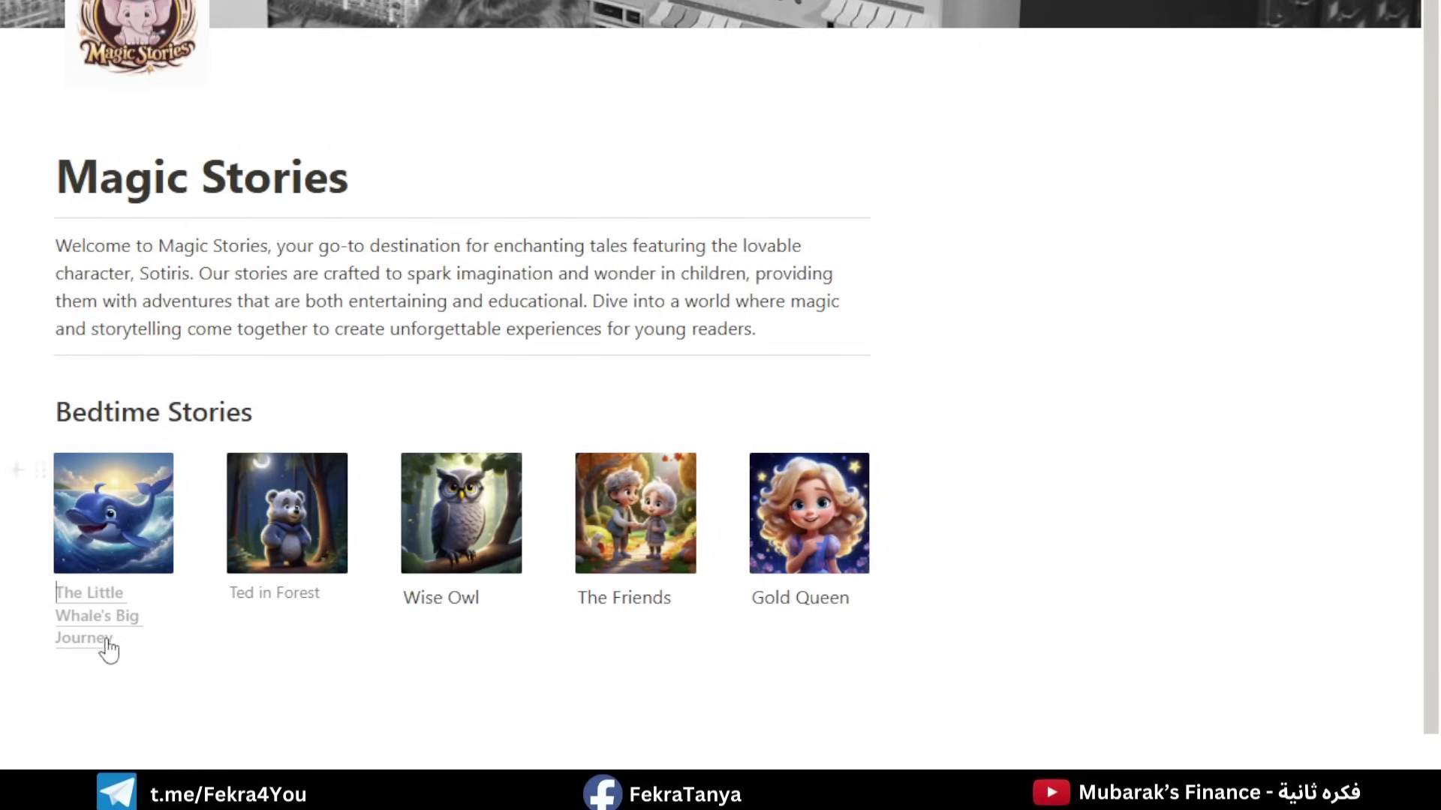
mouse_move(105, 604)
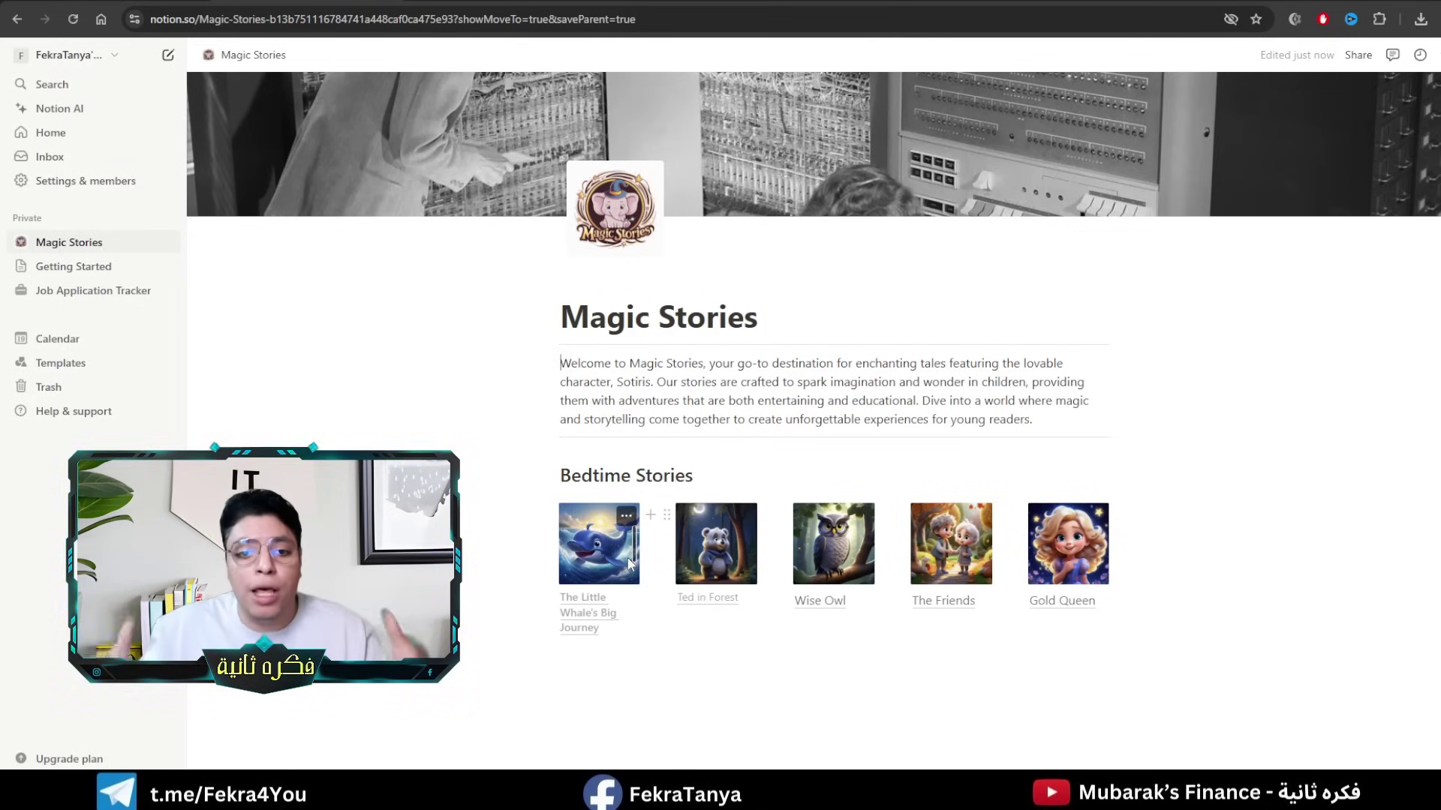
click(705, 469)
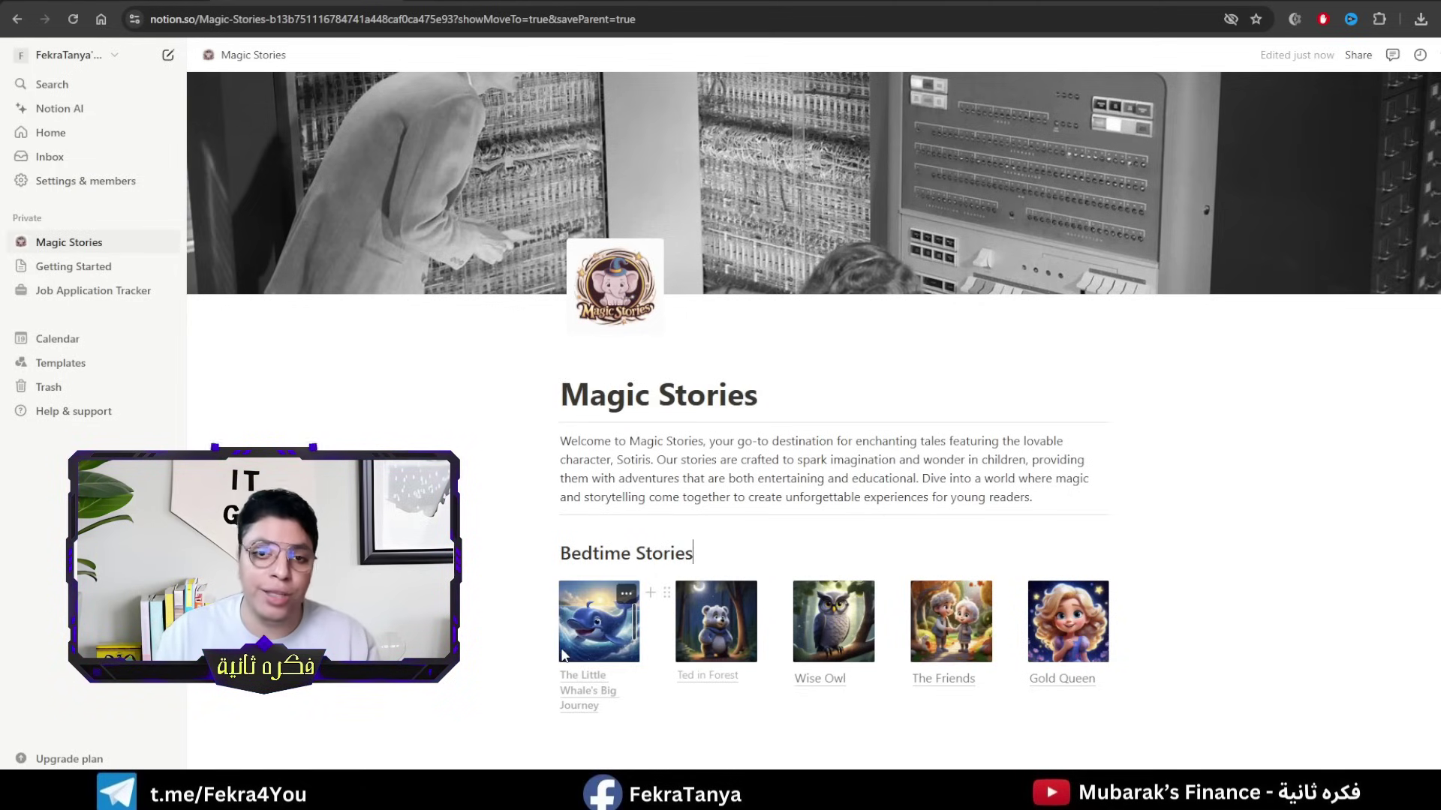
Delete the dash before the whale caption, then switch to the file-upload.org account page.
scroll(402, 546, down, 2)
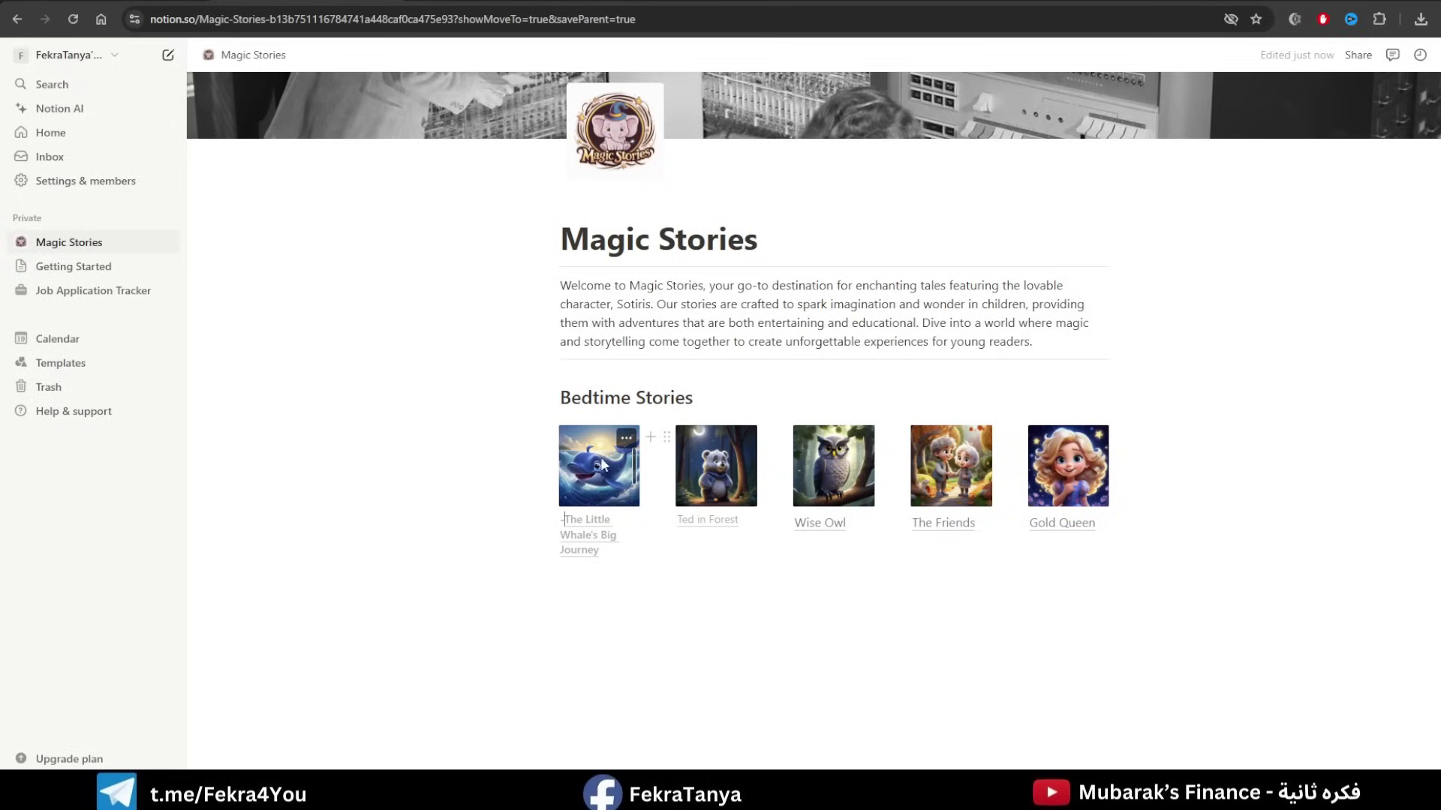
key(BackSpace)
click(1057, 2)
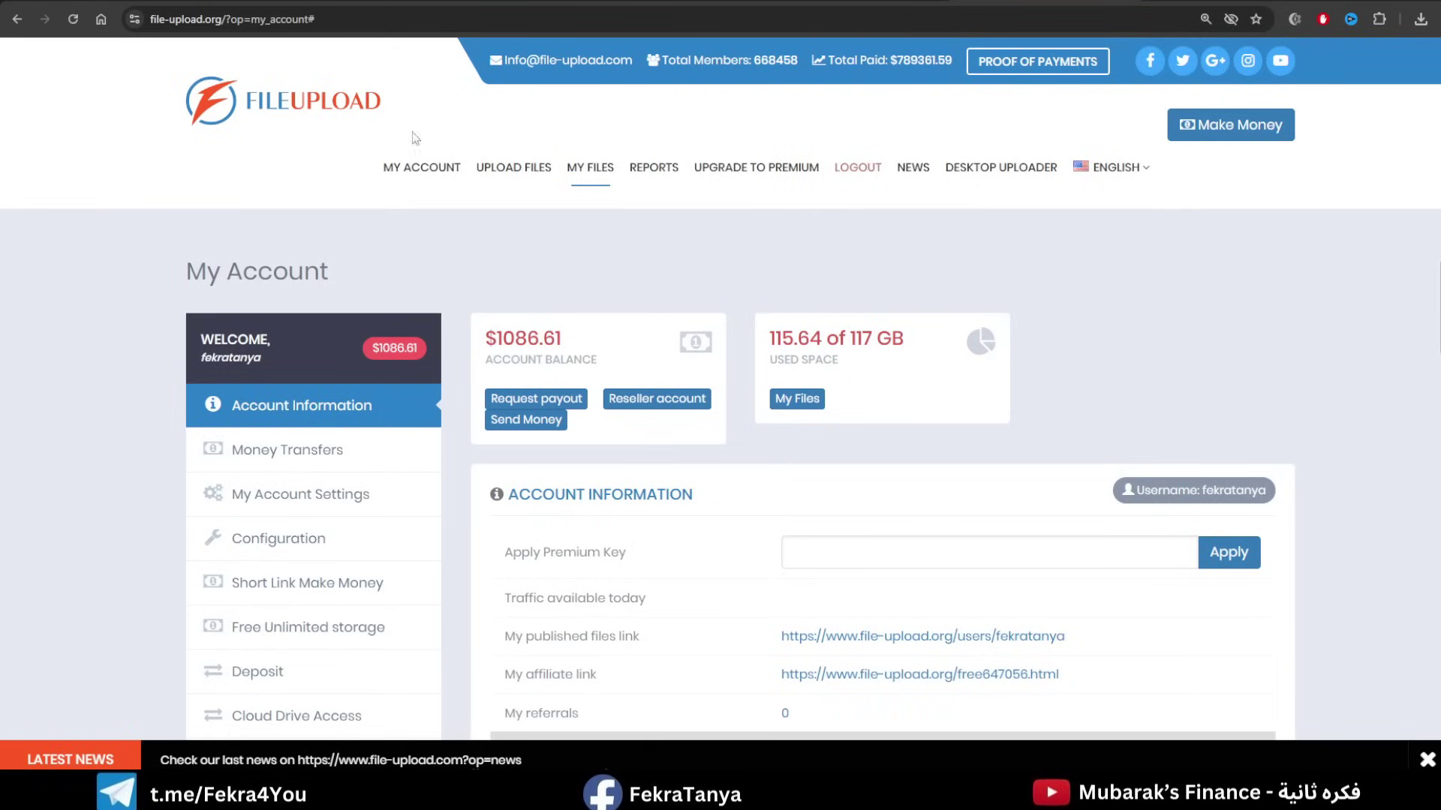
click(300, 3)
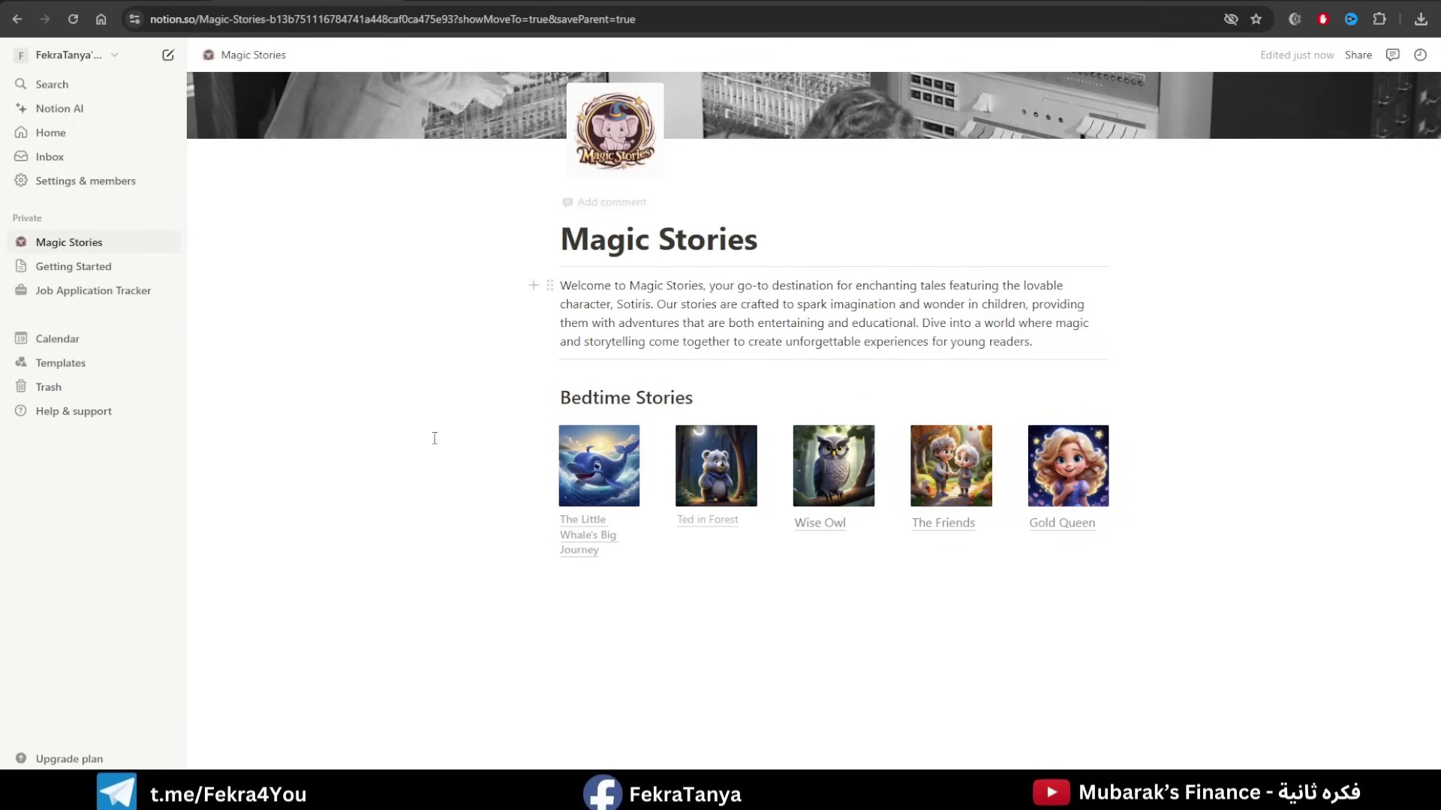
click(300, 2)
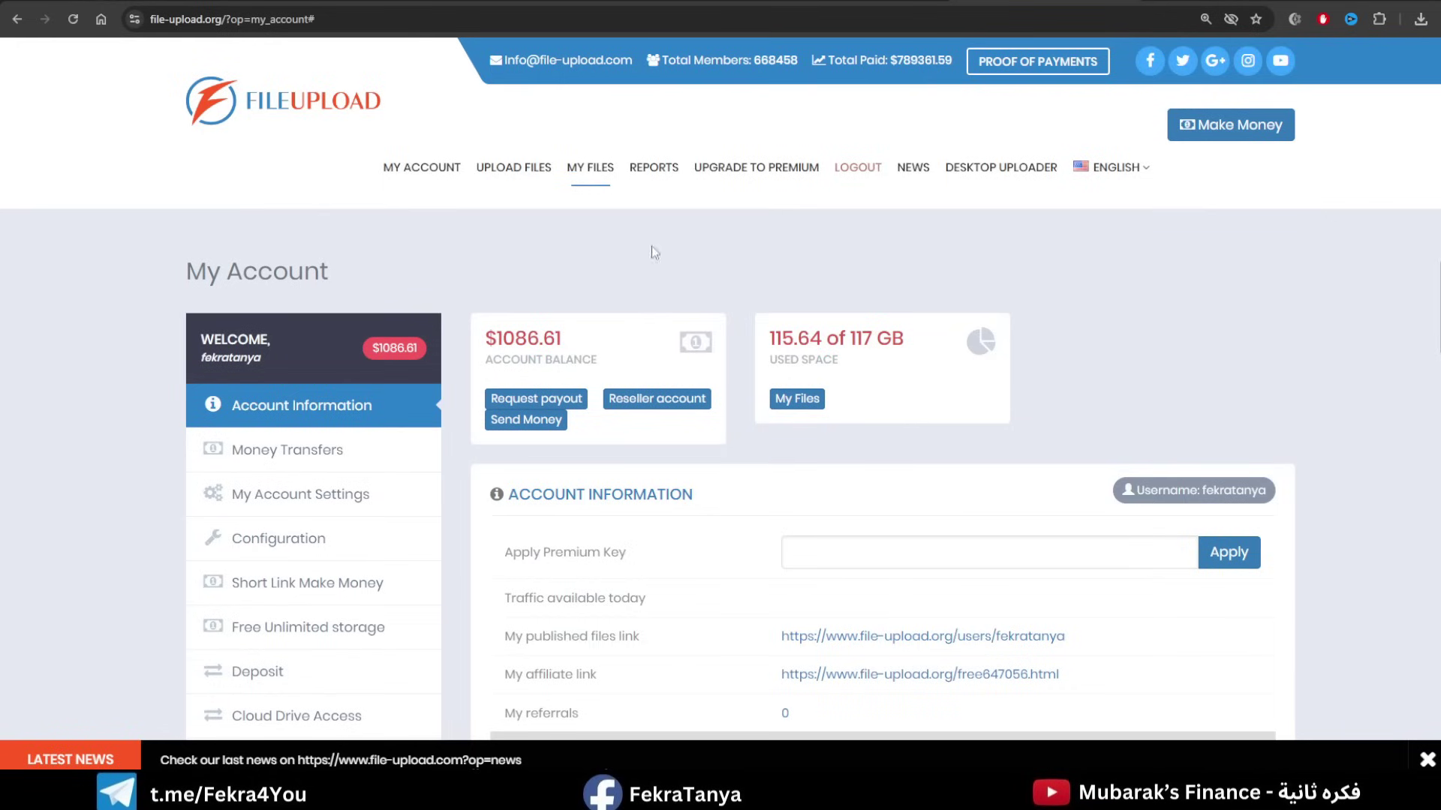
click(315, 3)
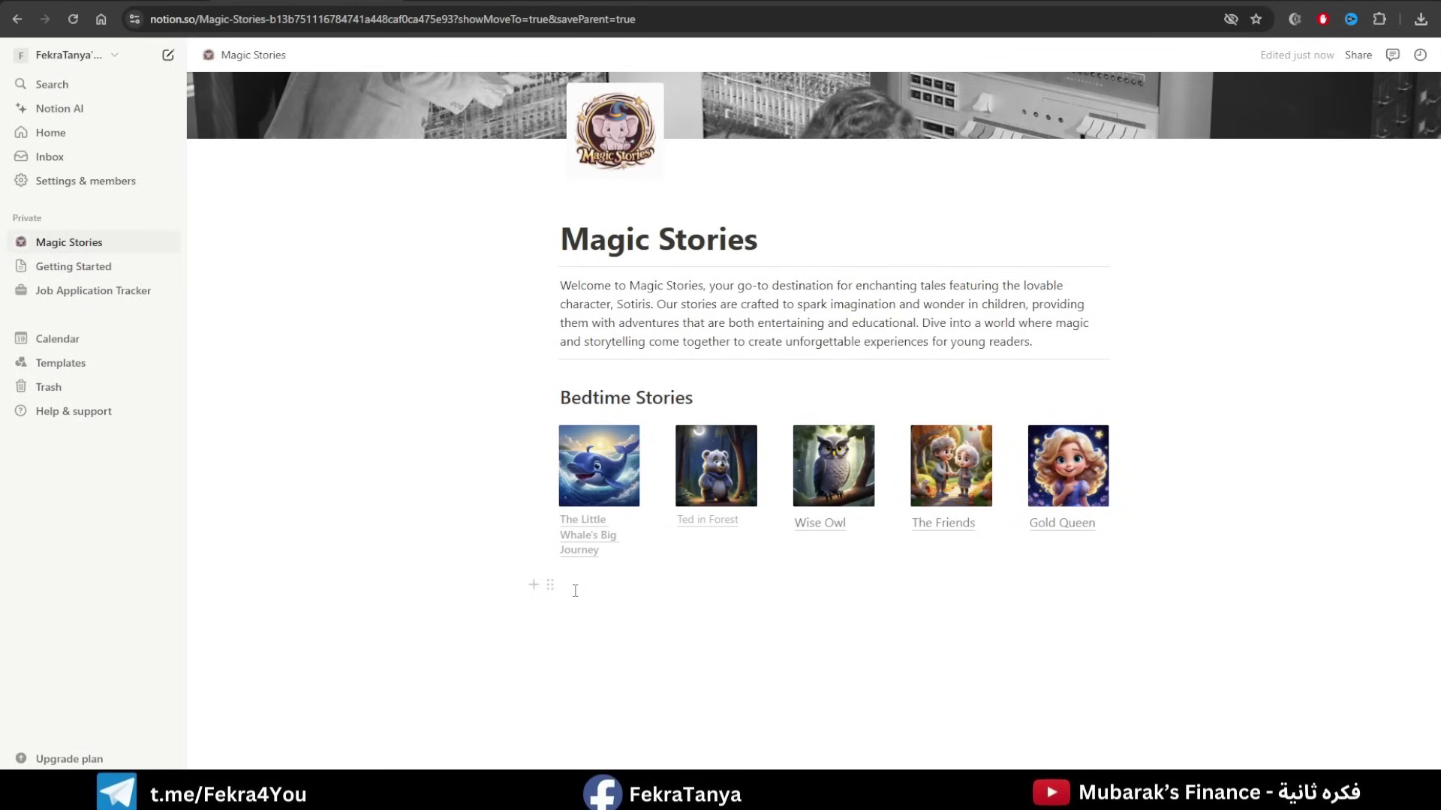
Insert a divider on a new line below the Bedtime Stories gallery.
scroll(595, 582, down, 1)
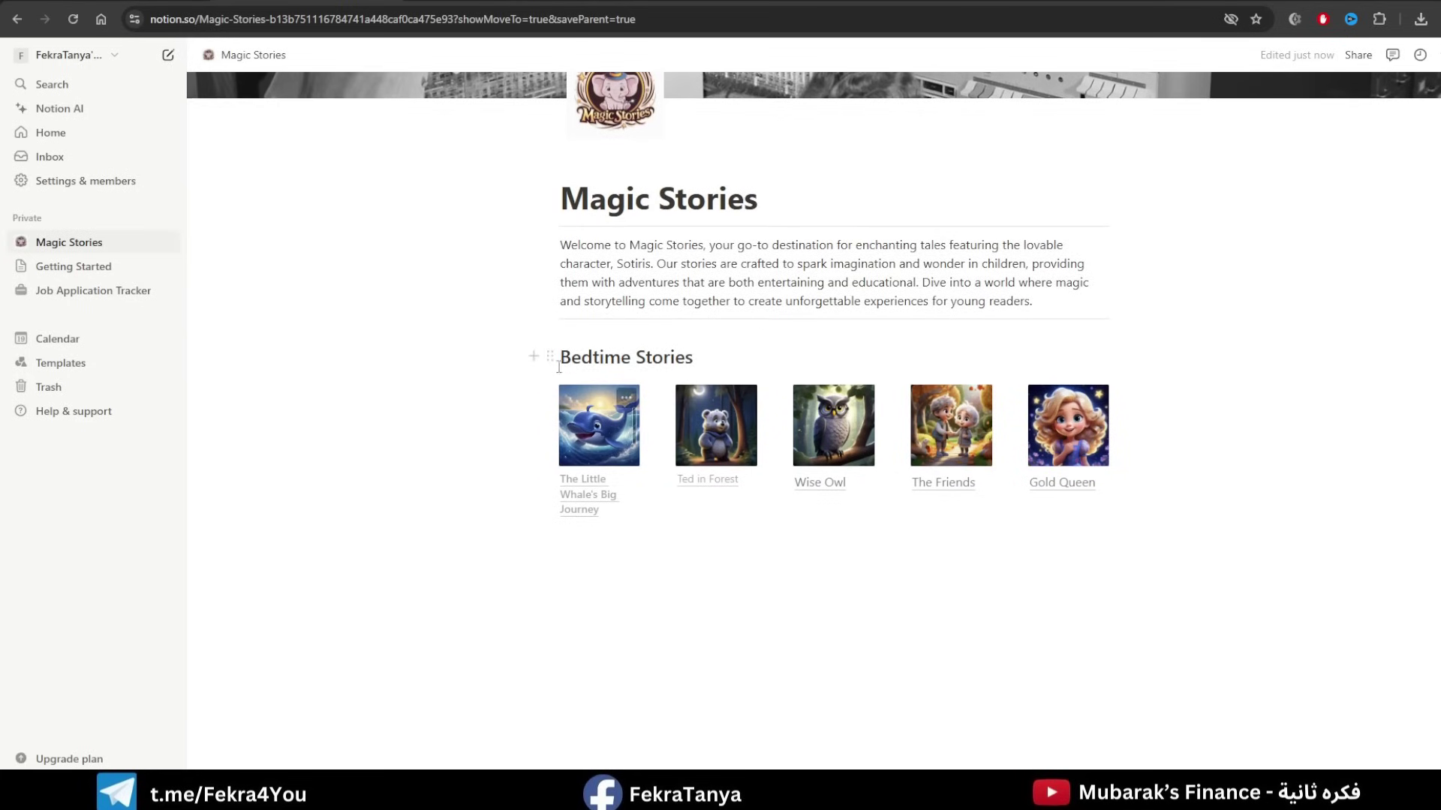
click(582, 547)
text(/)
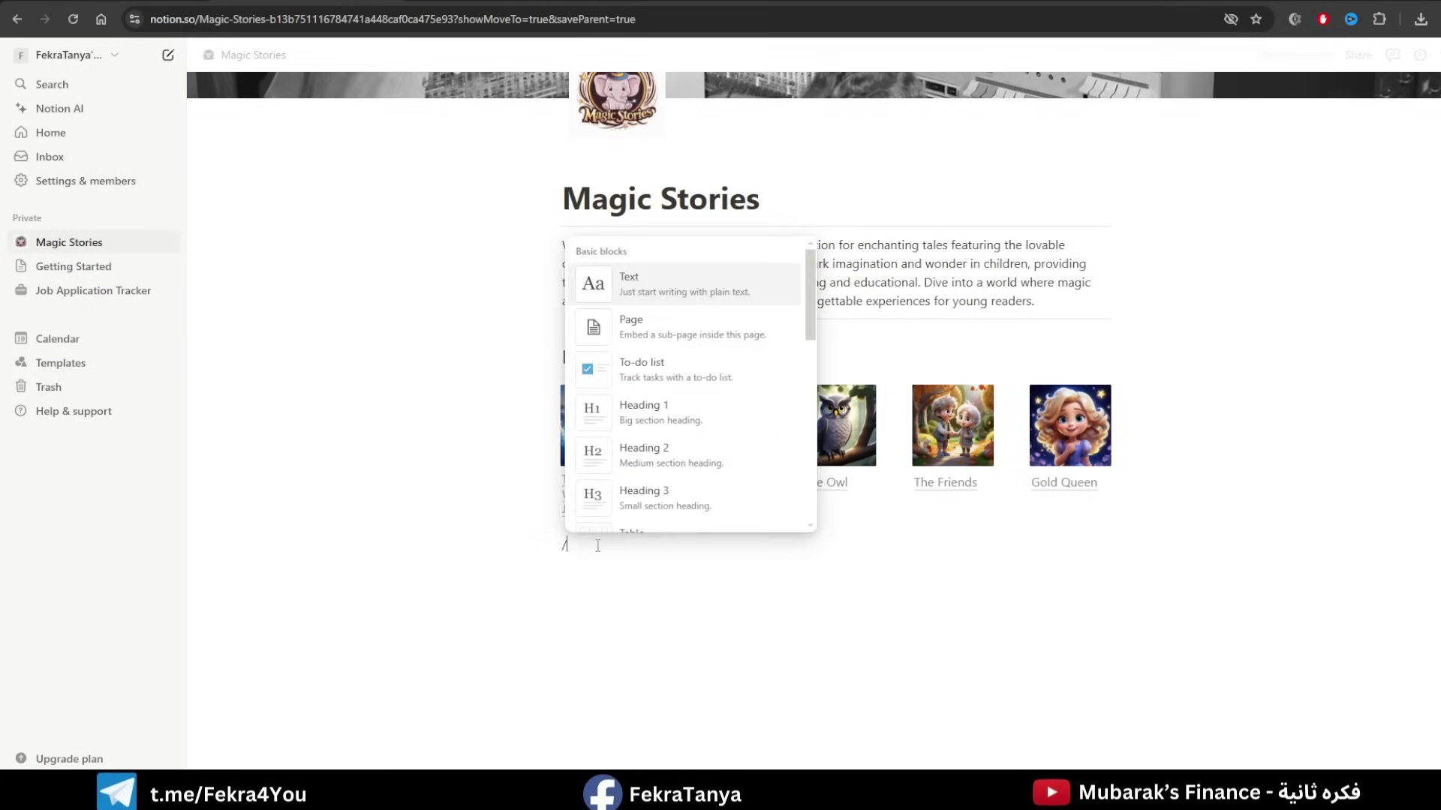
scroll(664, 443, down, 3)
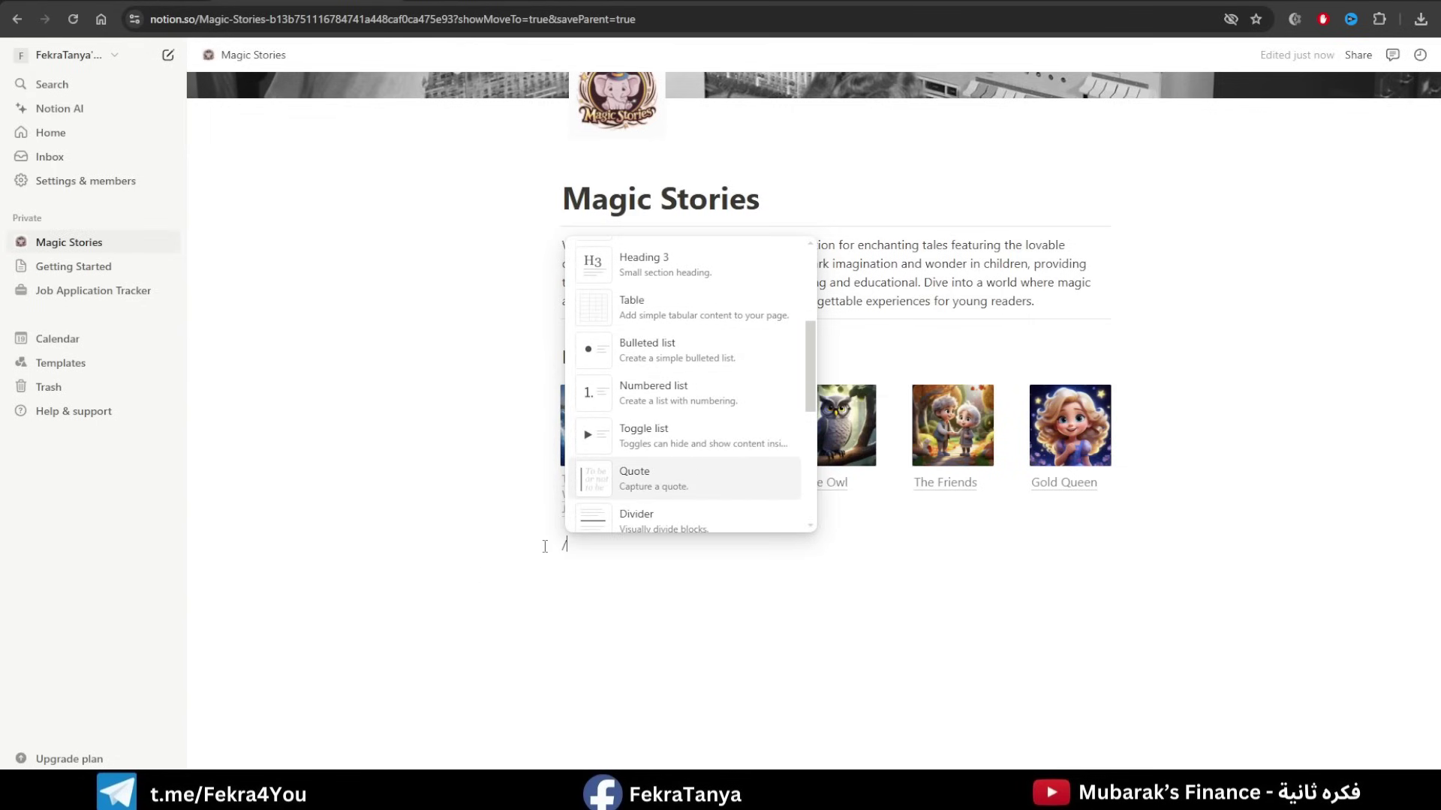
scroll(661, 450, down, 2)
click(655, 450)
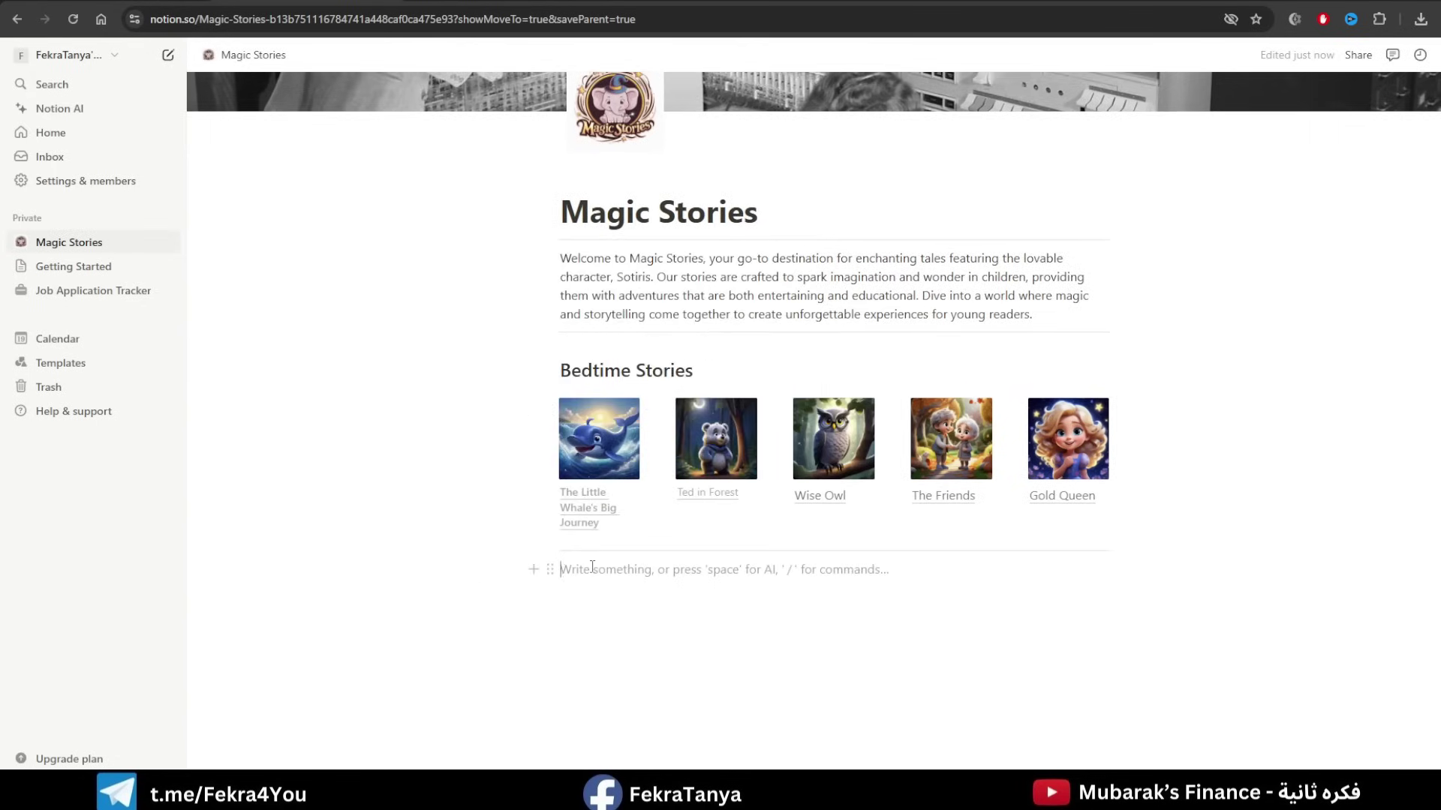
Add a Heading 3 reading 'Adventure Stories' with an empty line beneath it.
click(534, 569)
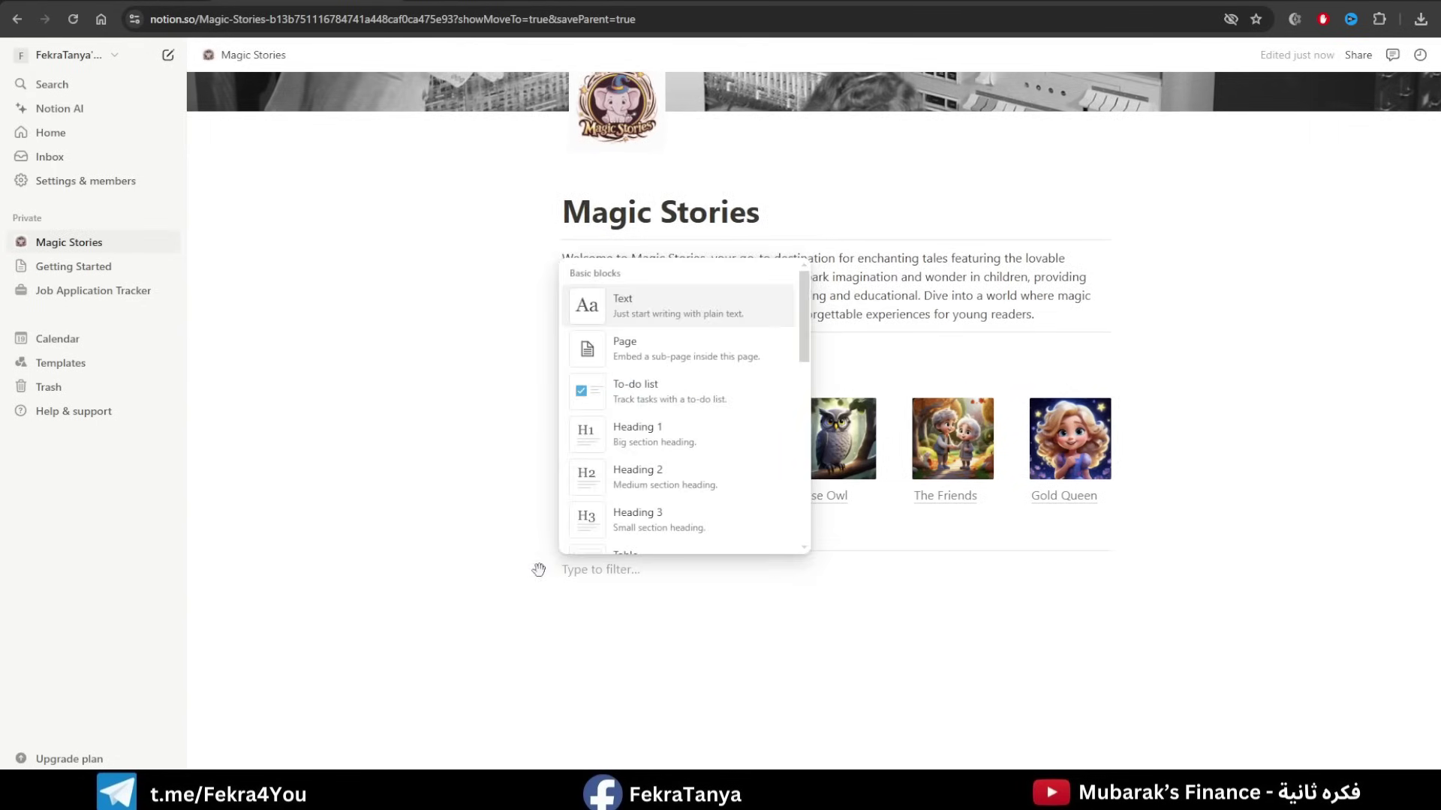
click(691, 512)
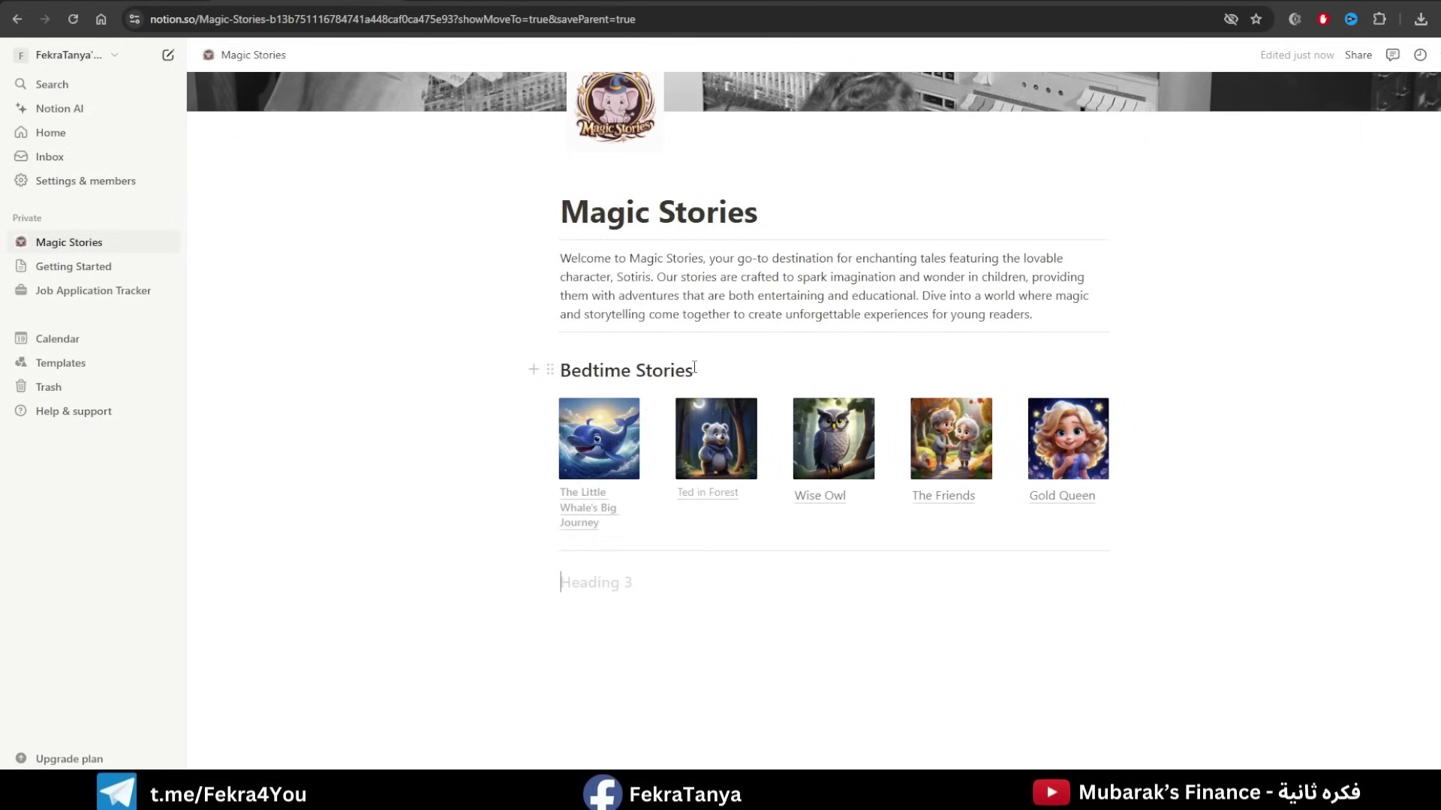
drag(694, 368, 559, 370)
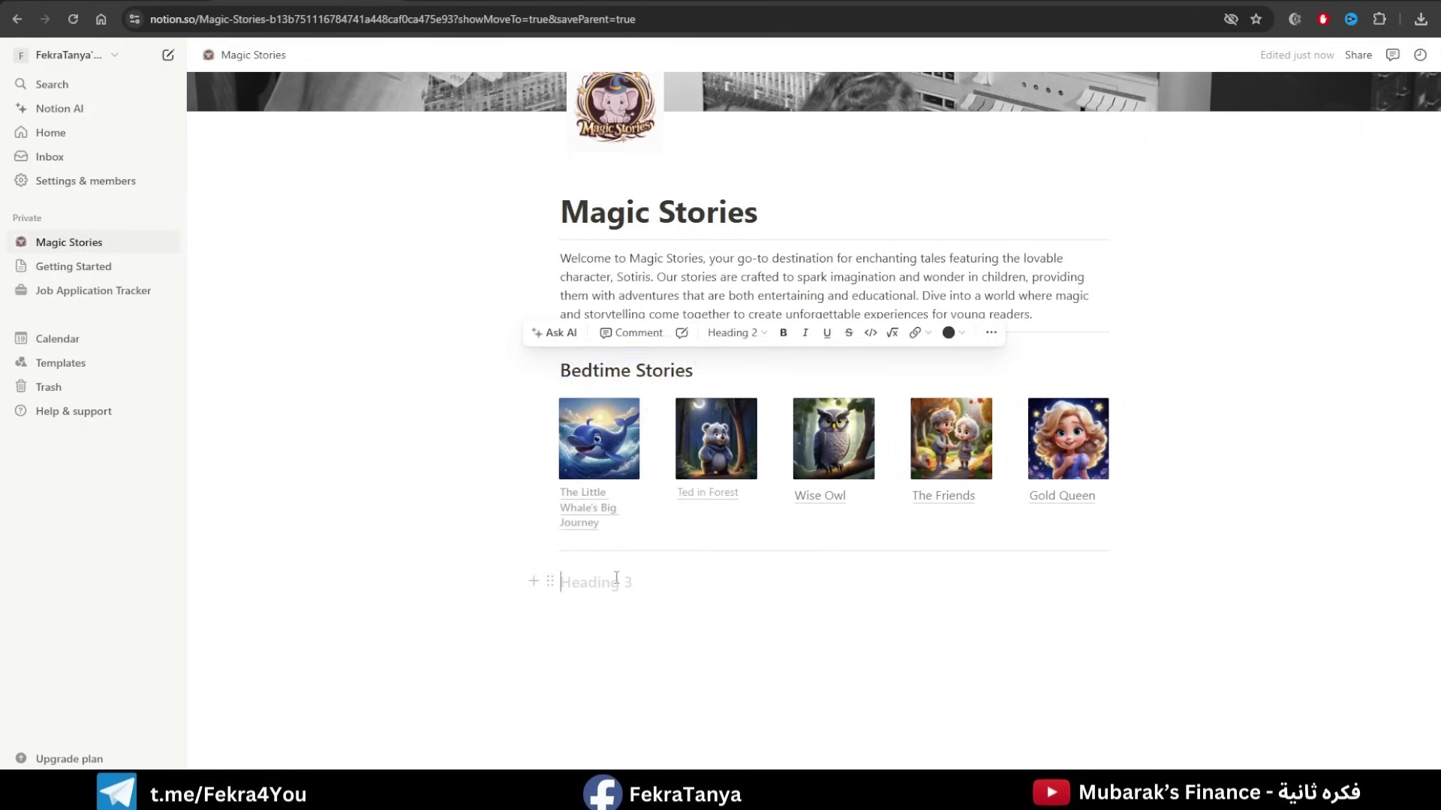
text(Bedtime Stories)
drag(616, 579, 555, 578)
text(Ad)
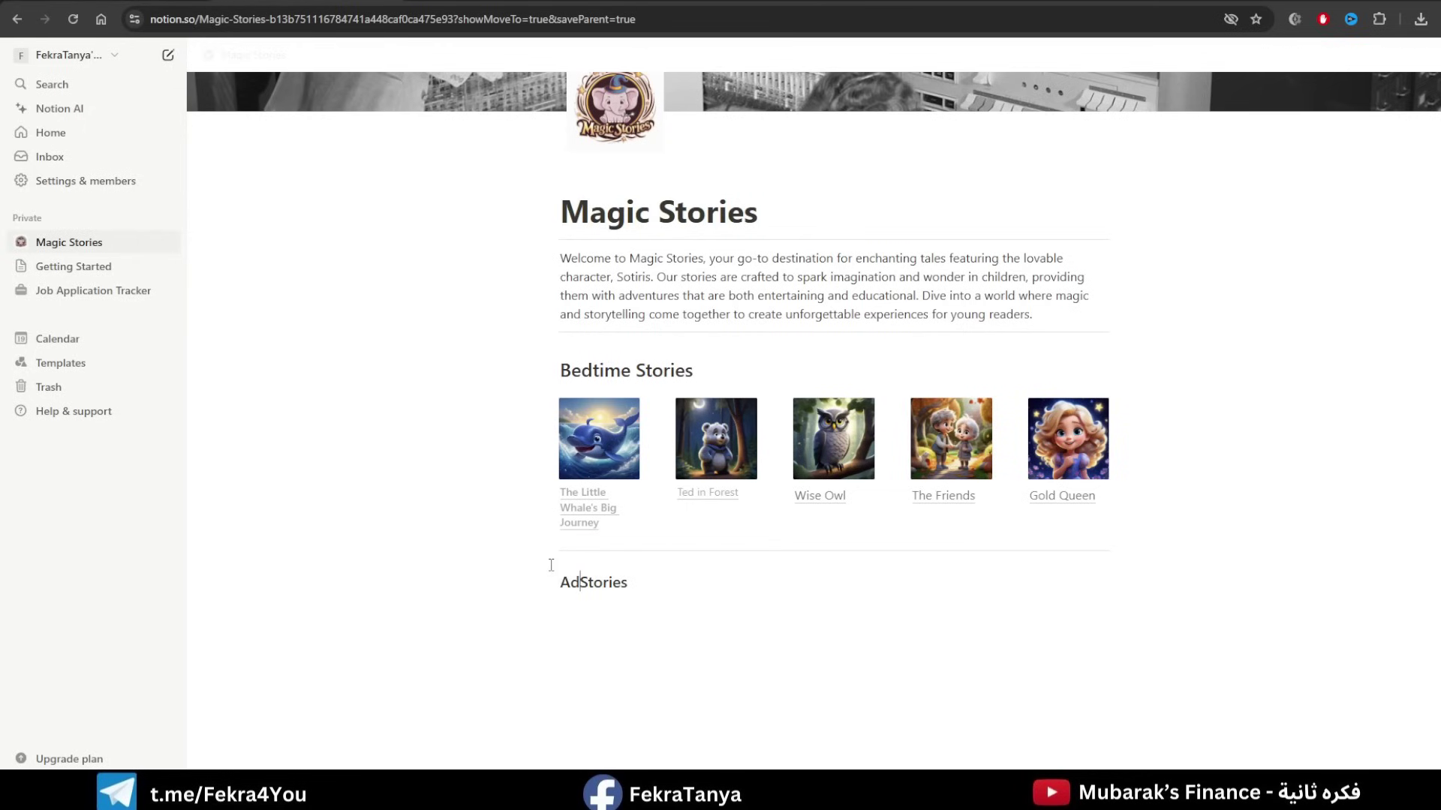
text(venture)
click(510, 609)
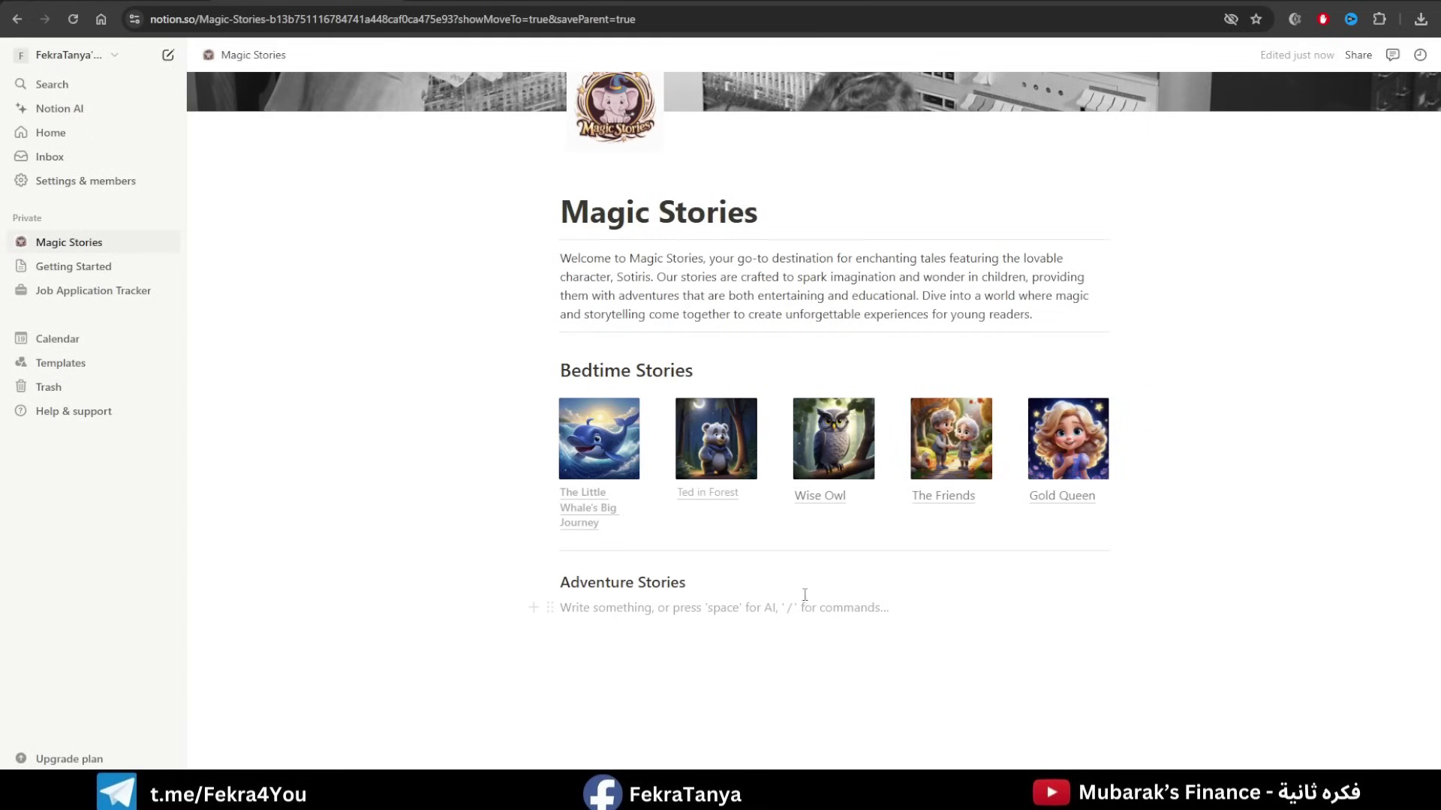
scroll(804, 594, down, 1)
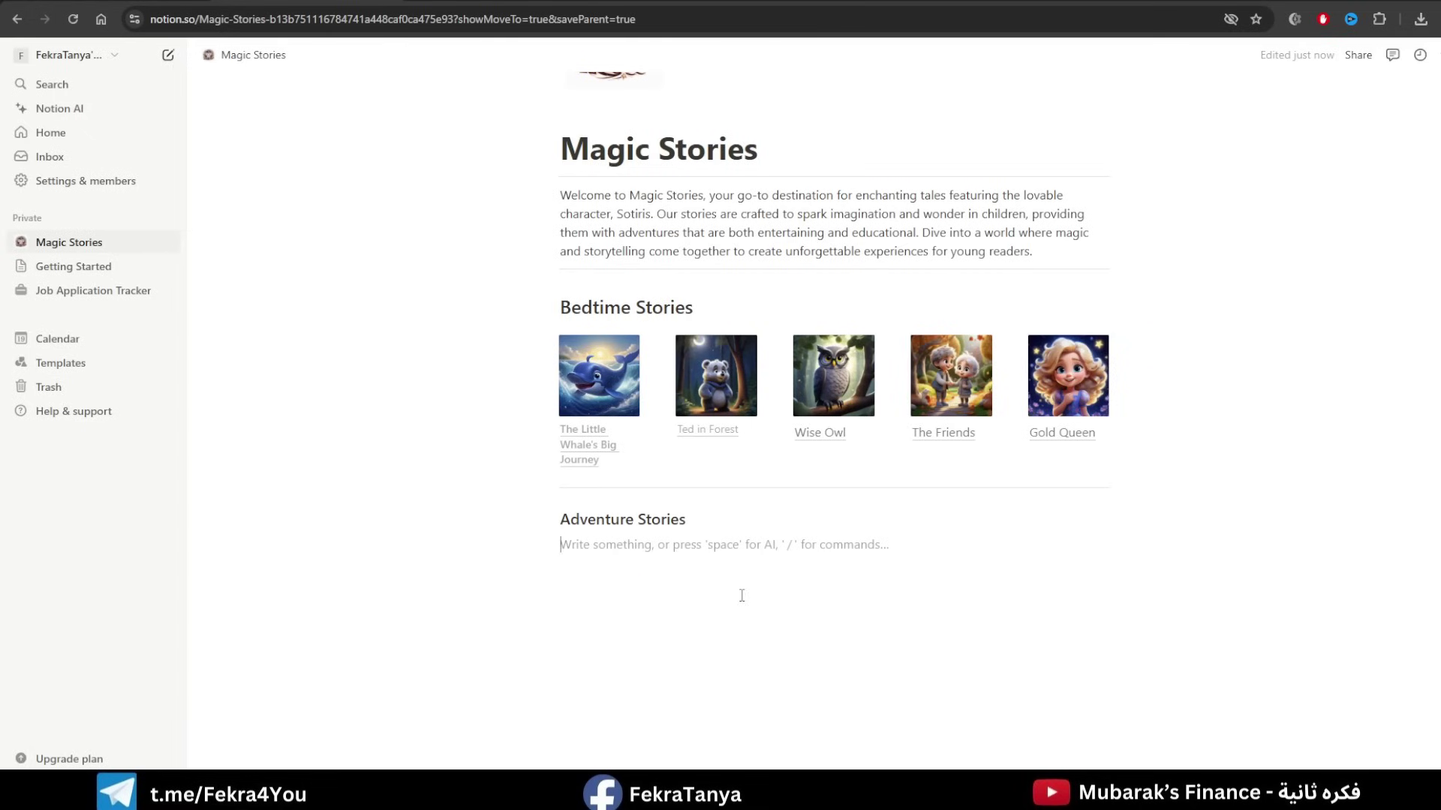
Insert an empty File block under Adventure Stories, closing the upload popover without a file.
click(534, 544)
scroll(676, 402, down, 5)
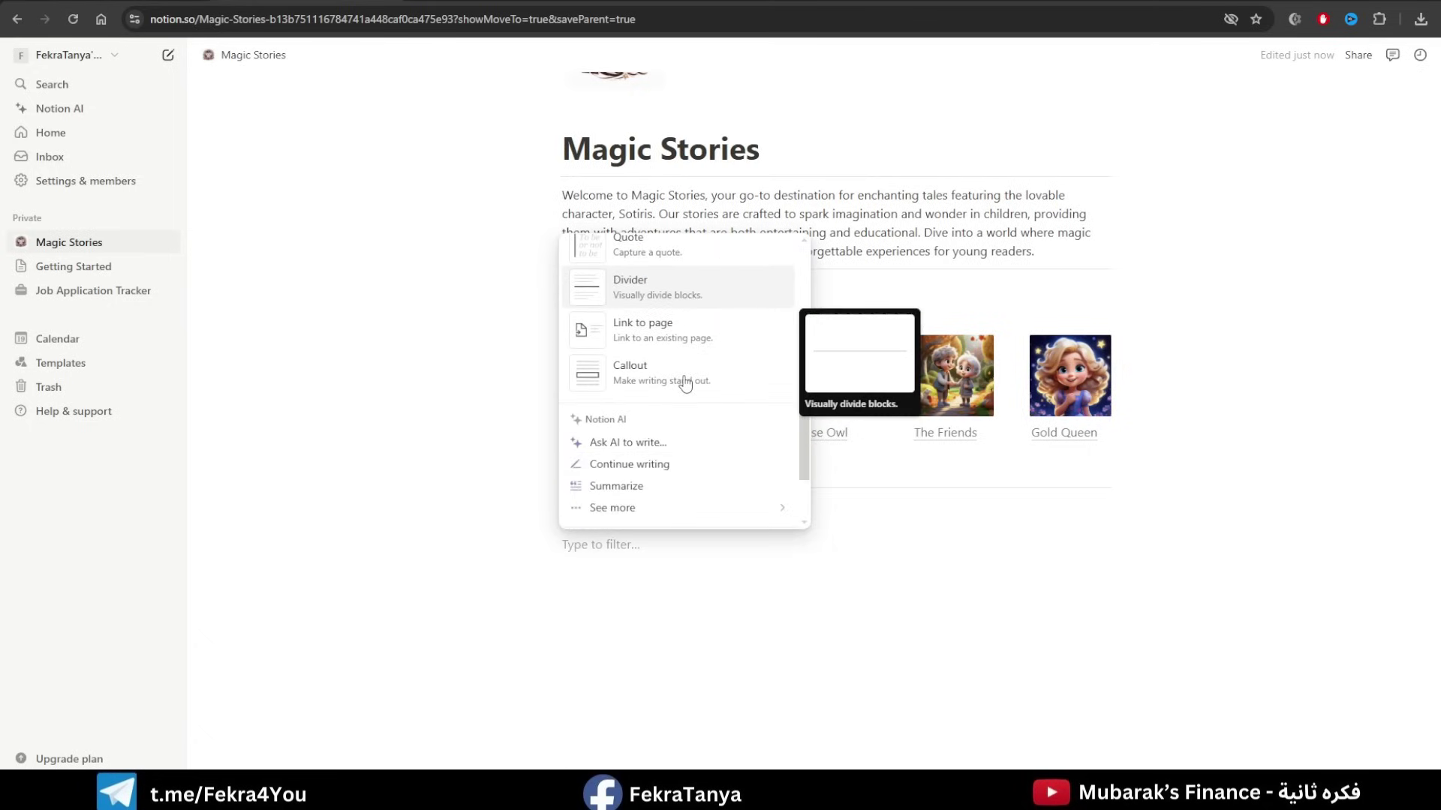
scroll(679, 386, down, 4)
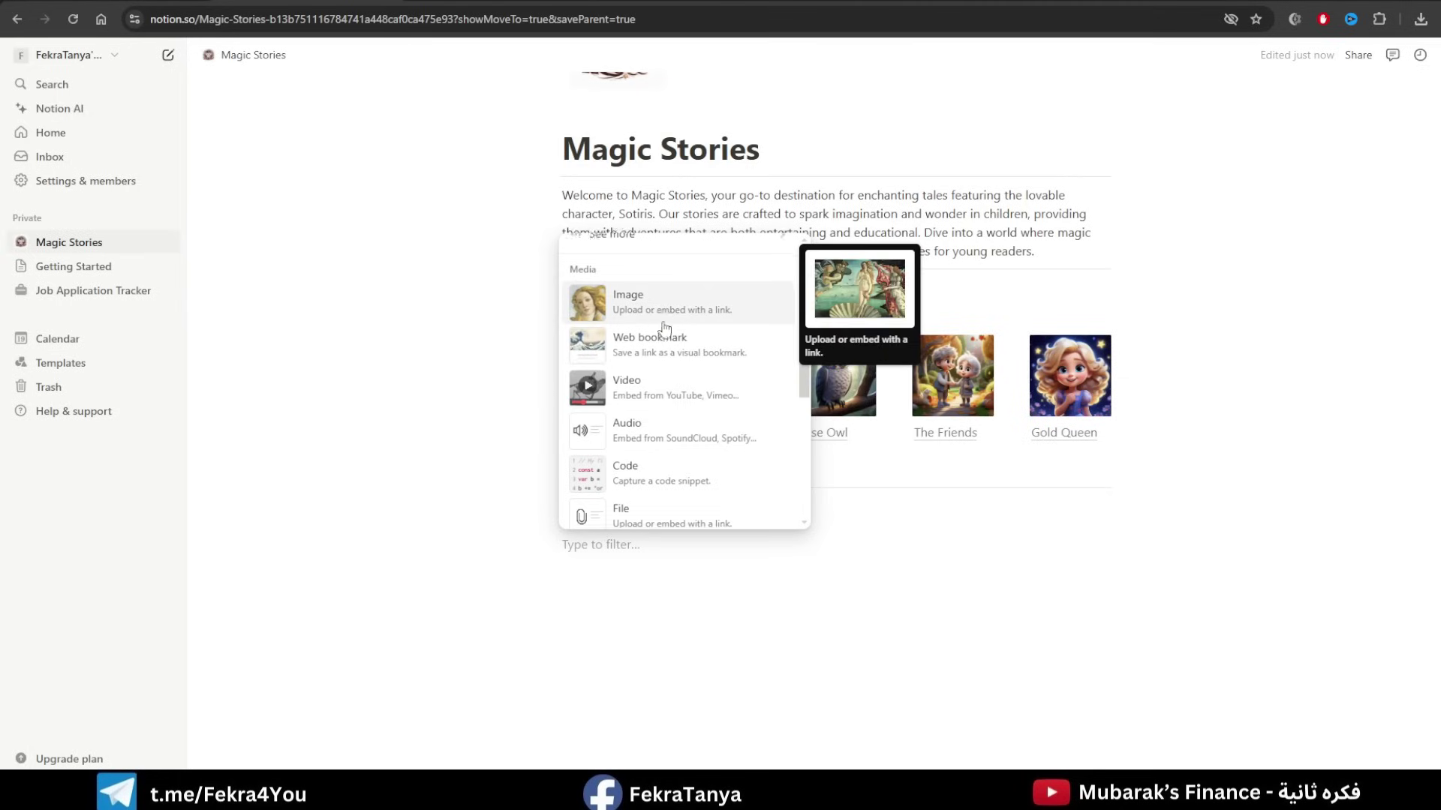
scroll(653, 387, down, 2)
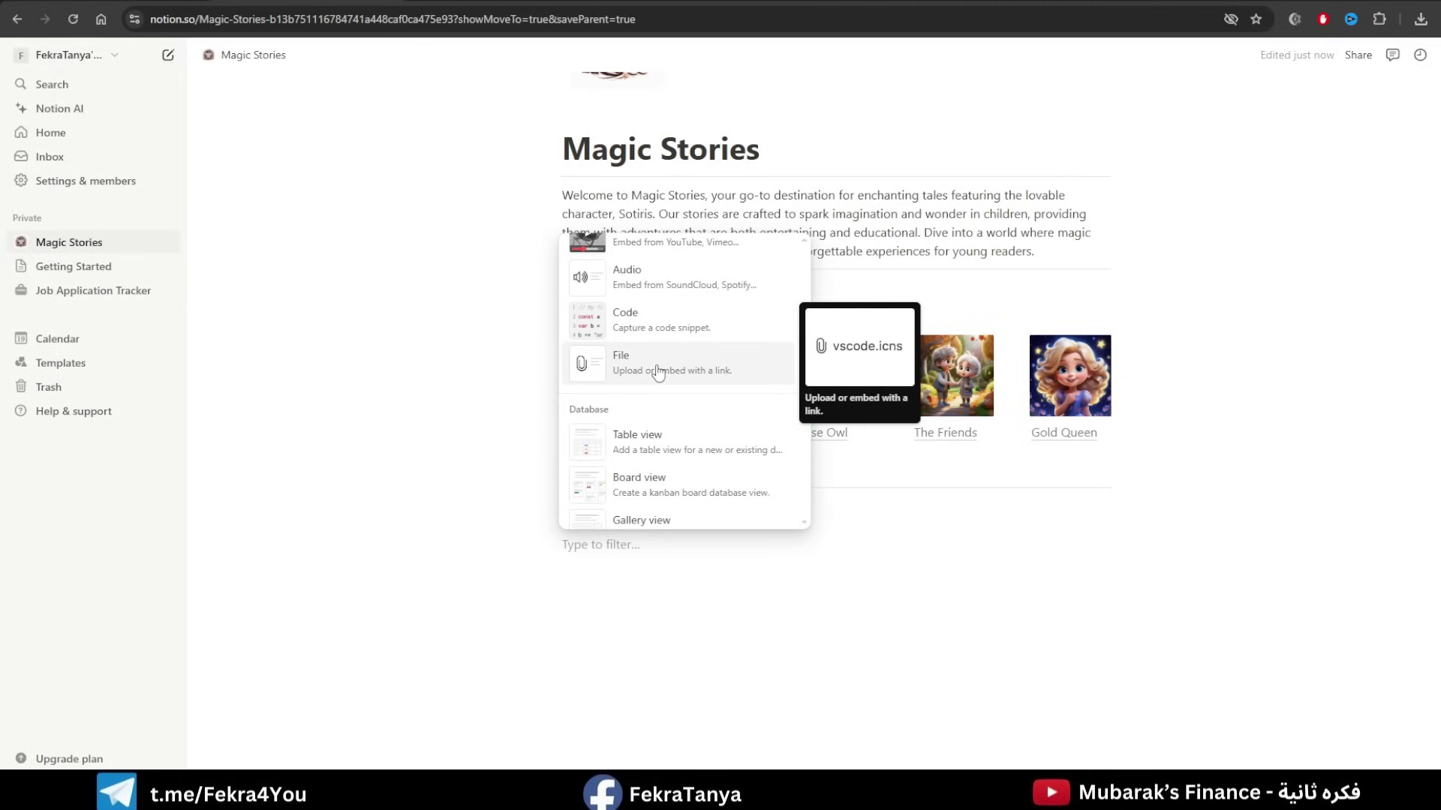
click(657, 371)
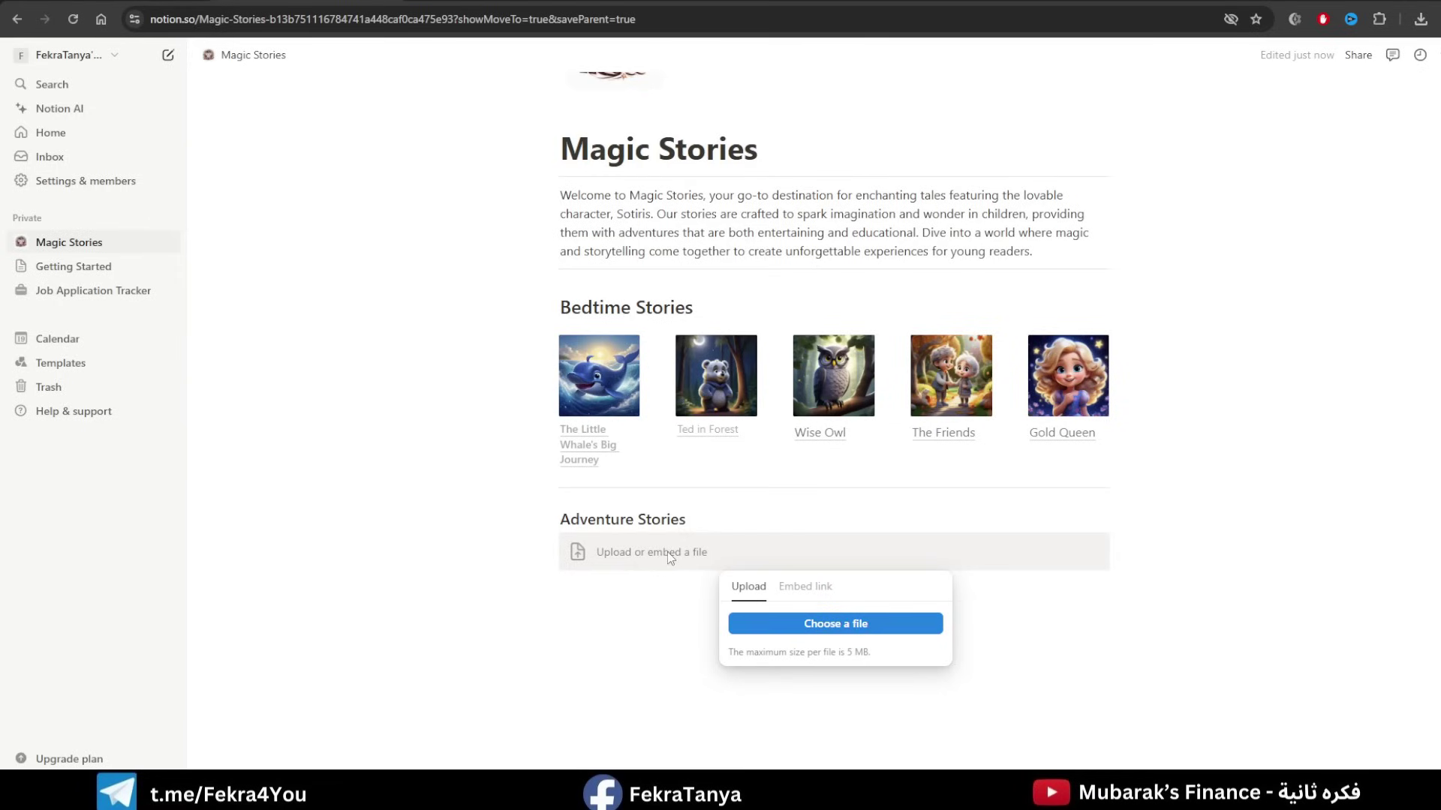
click(529, 523)
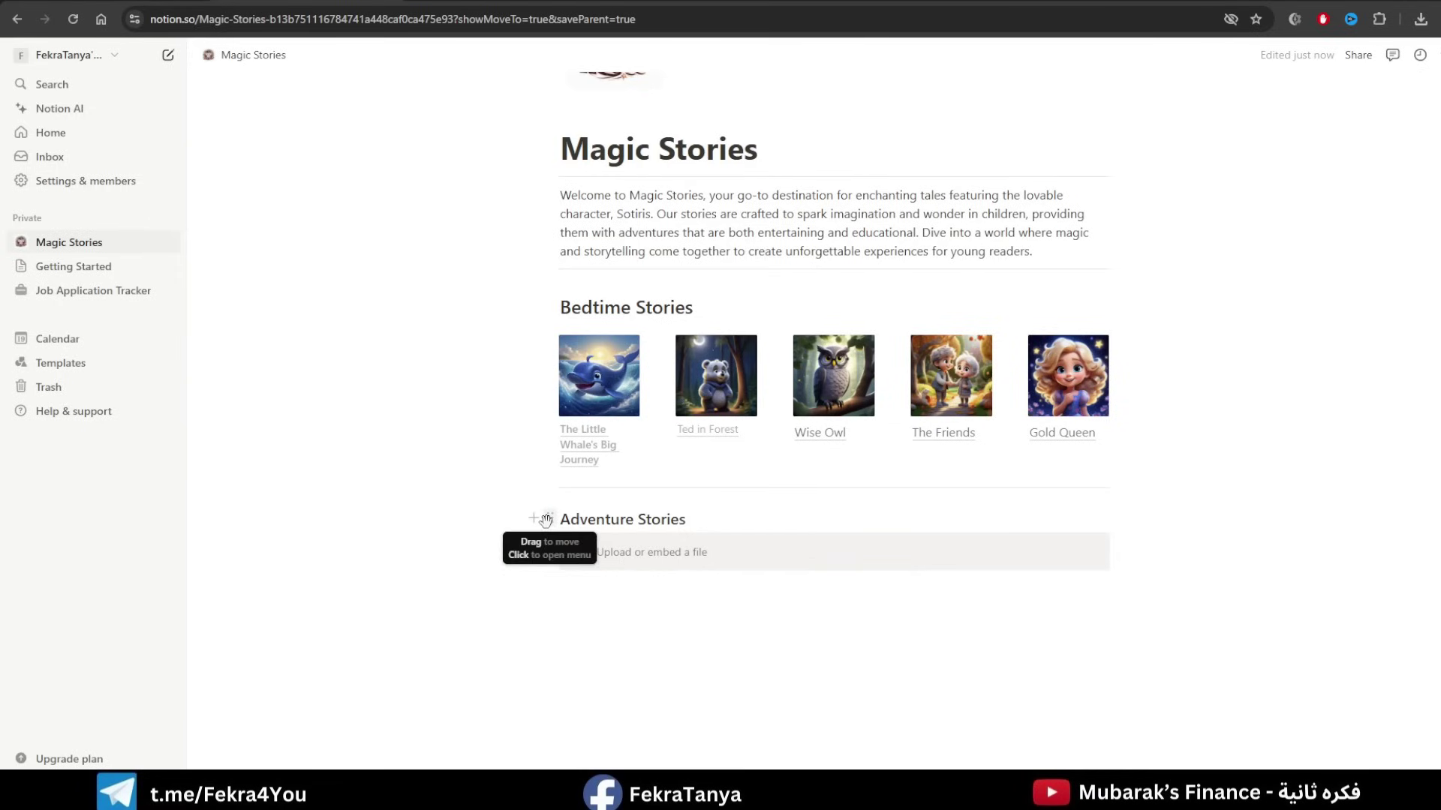
click(550, 518)
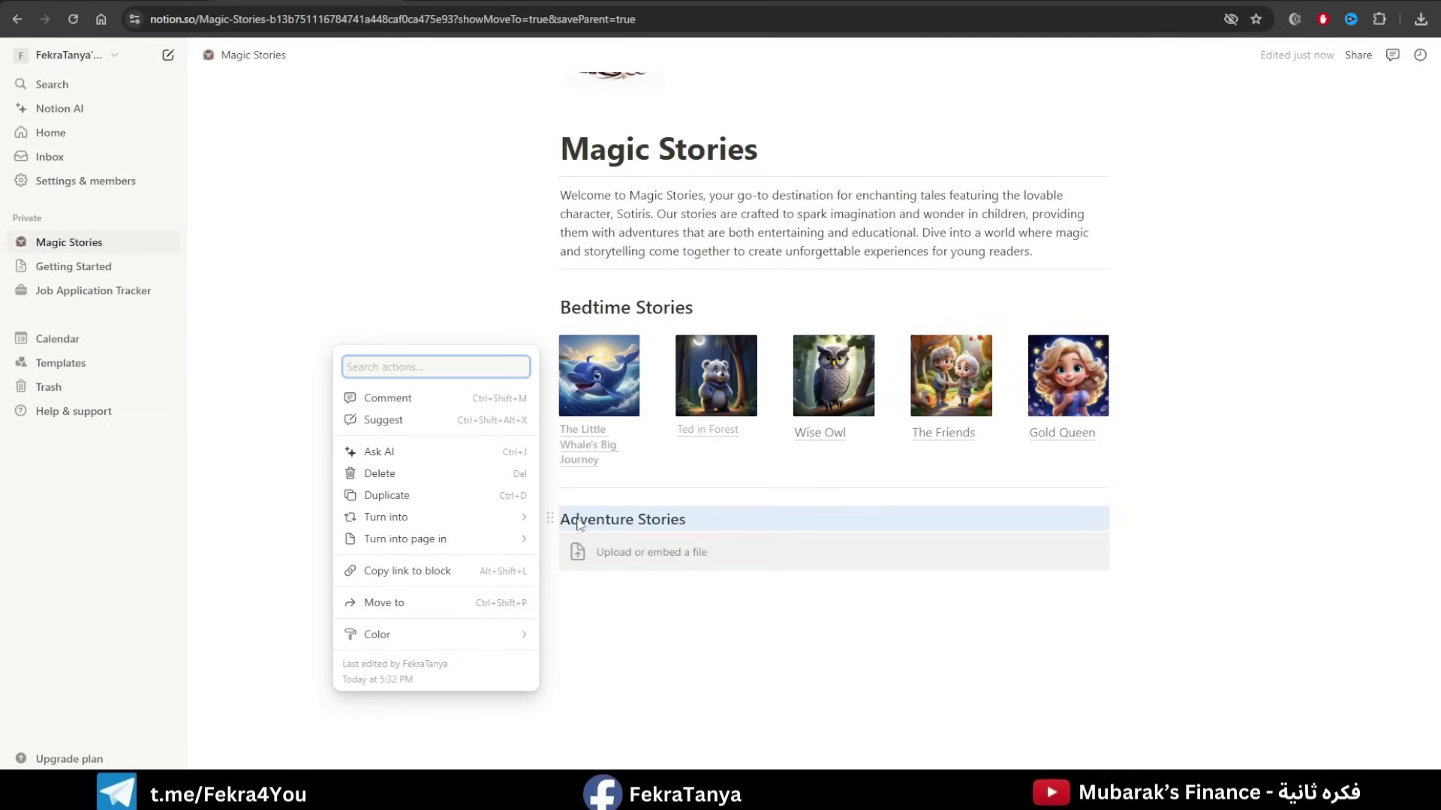
Delete the Adventure Stories heading and the empty file block beneath it.
click(551, 521)
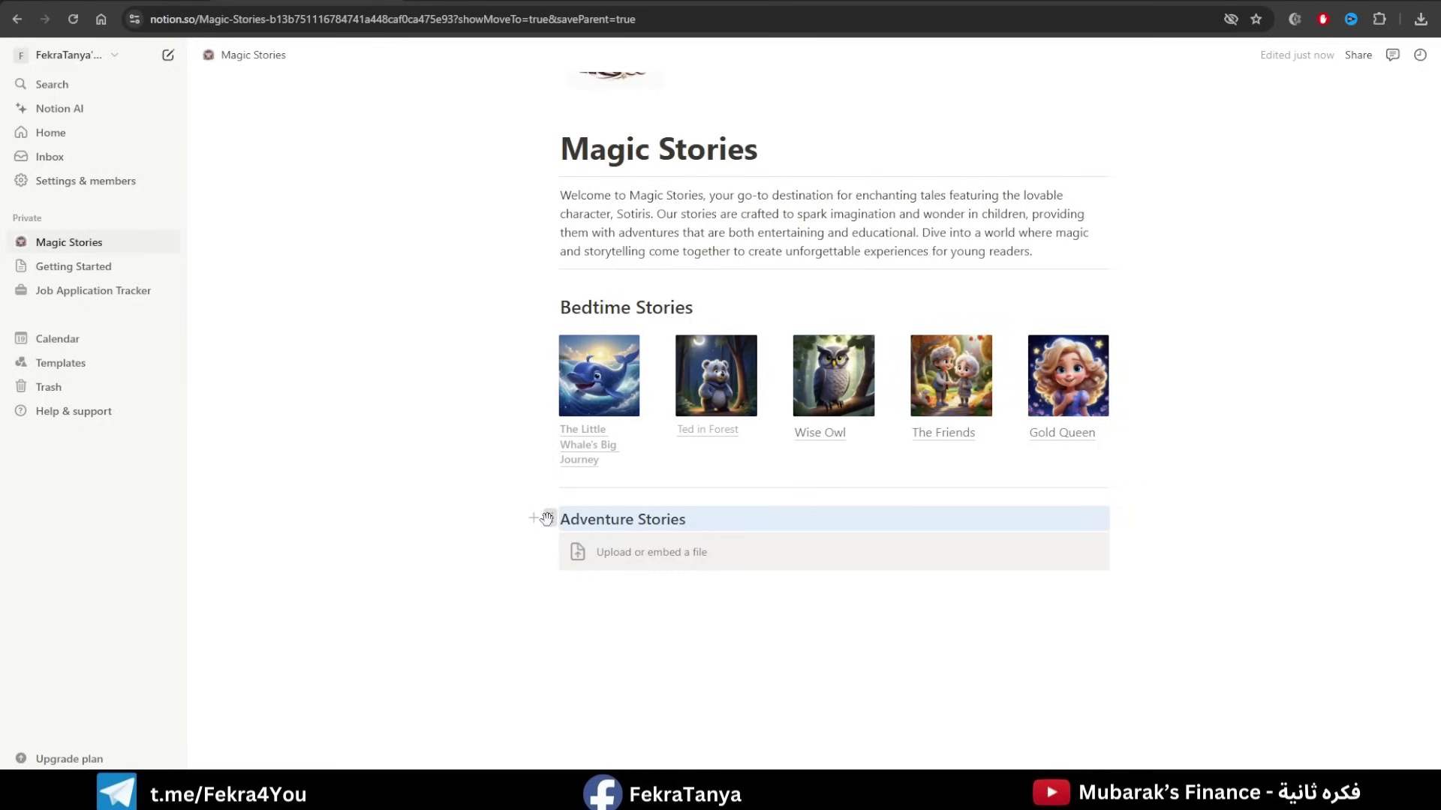
click(549, 518)
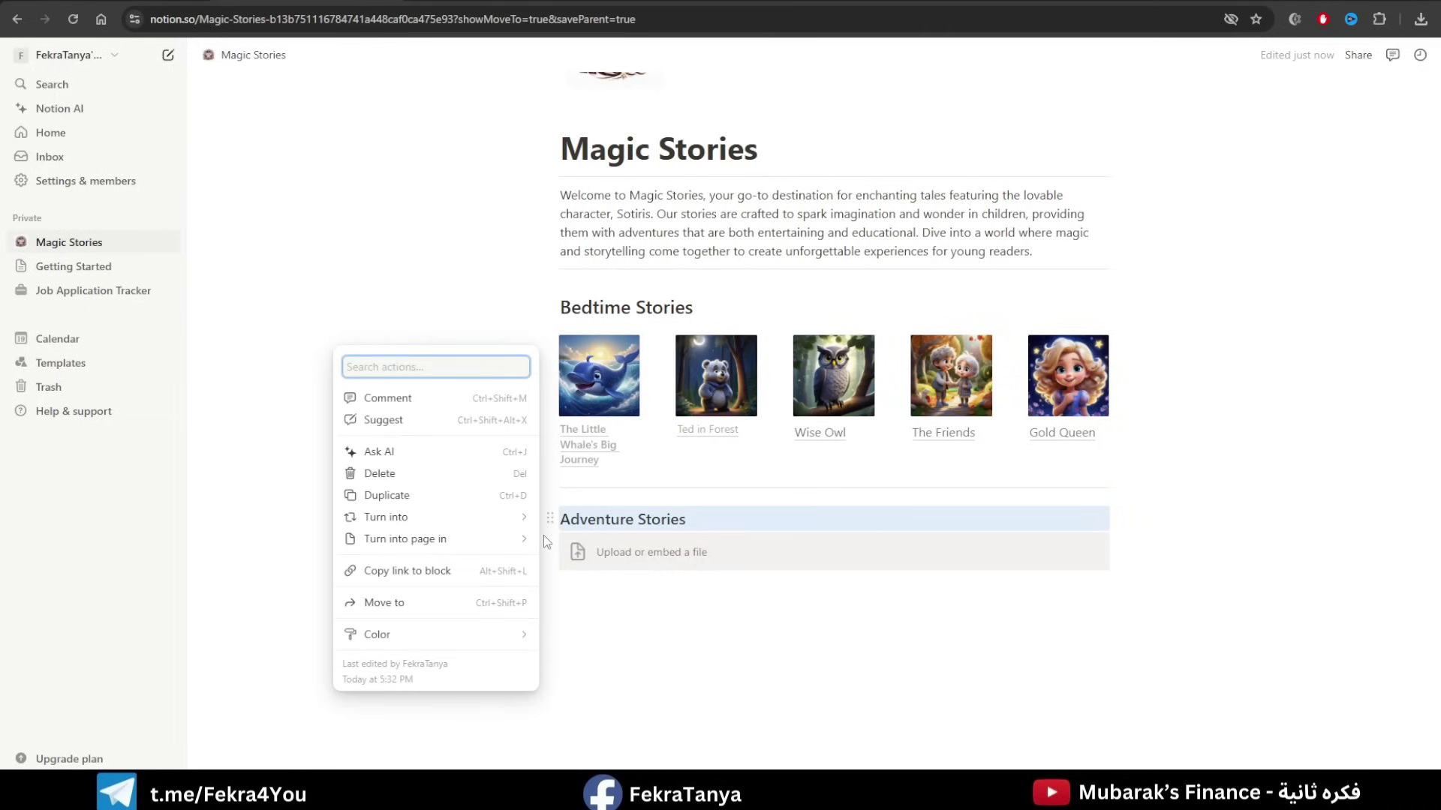
click(432, 473)
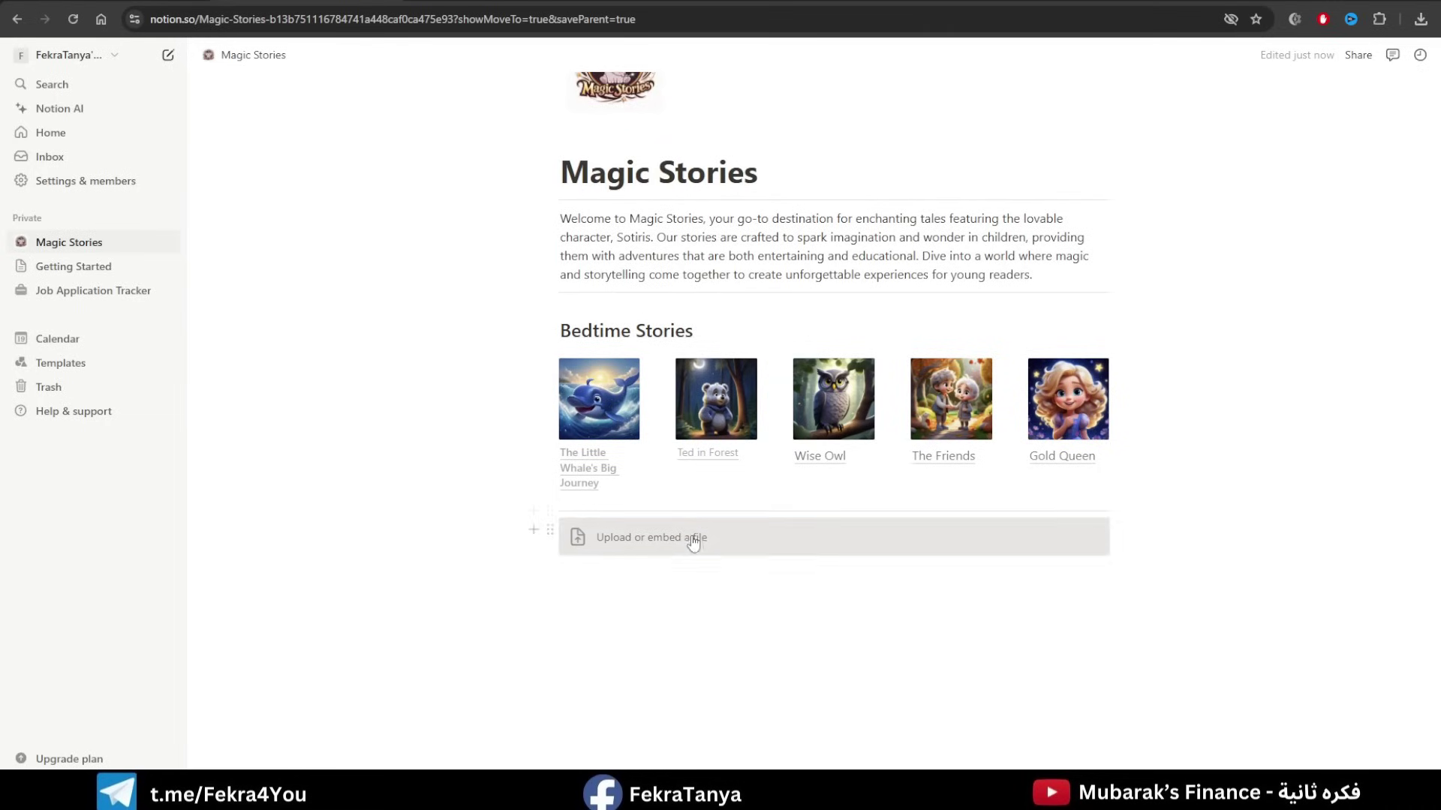
click(547, 532)
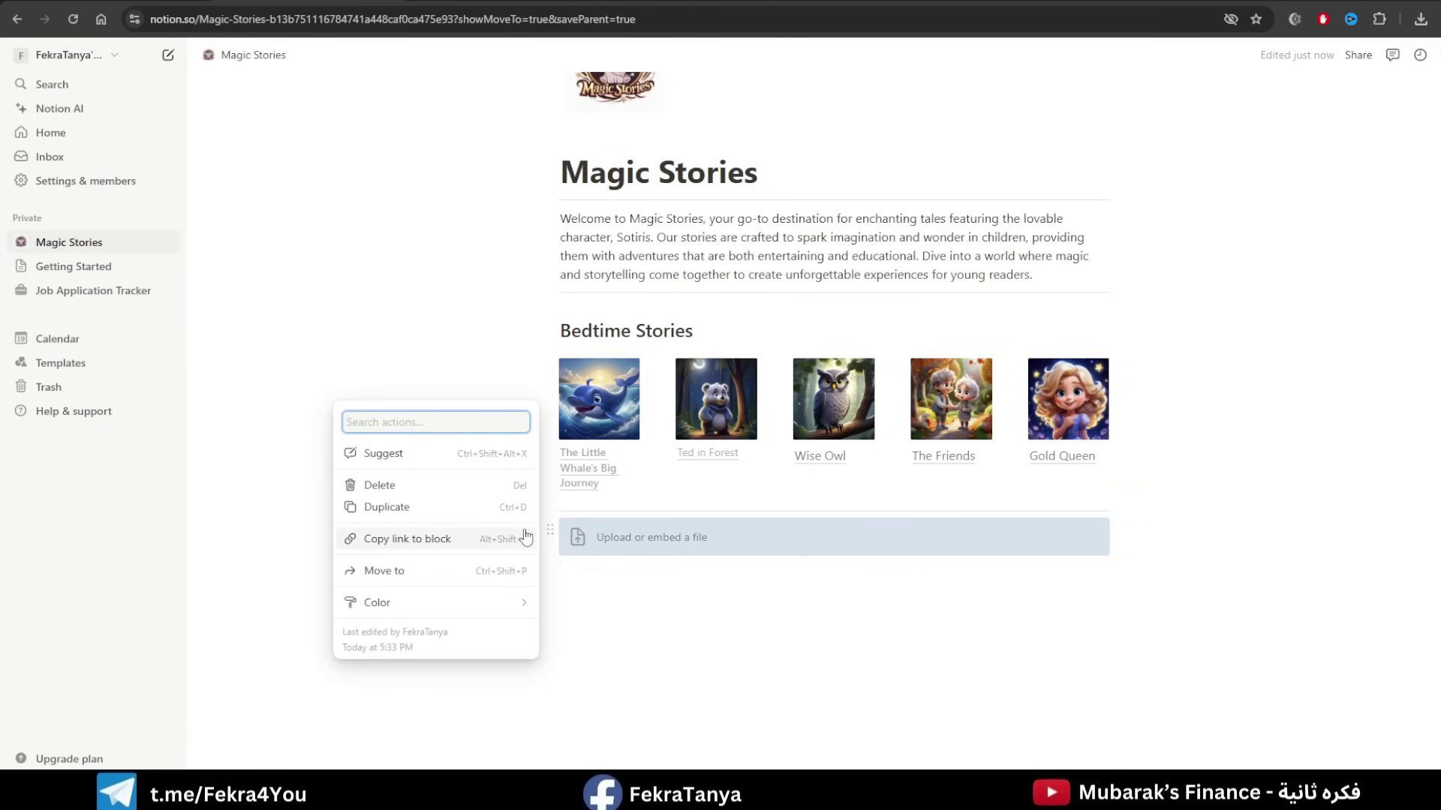
click(421, 492)
scroll(402, 498, up, 3)
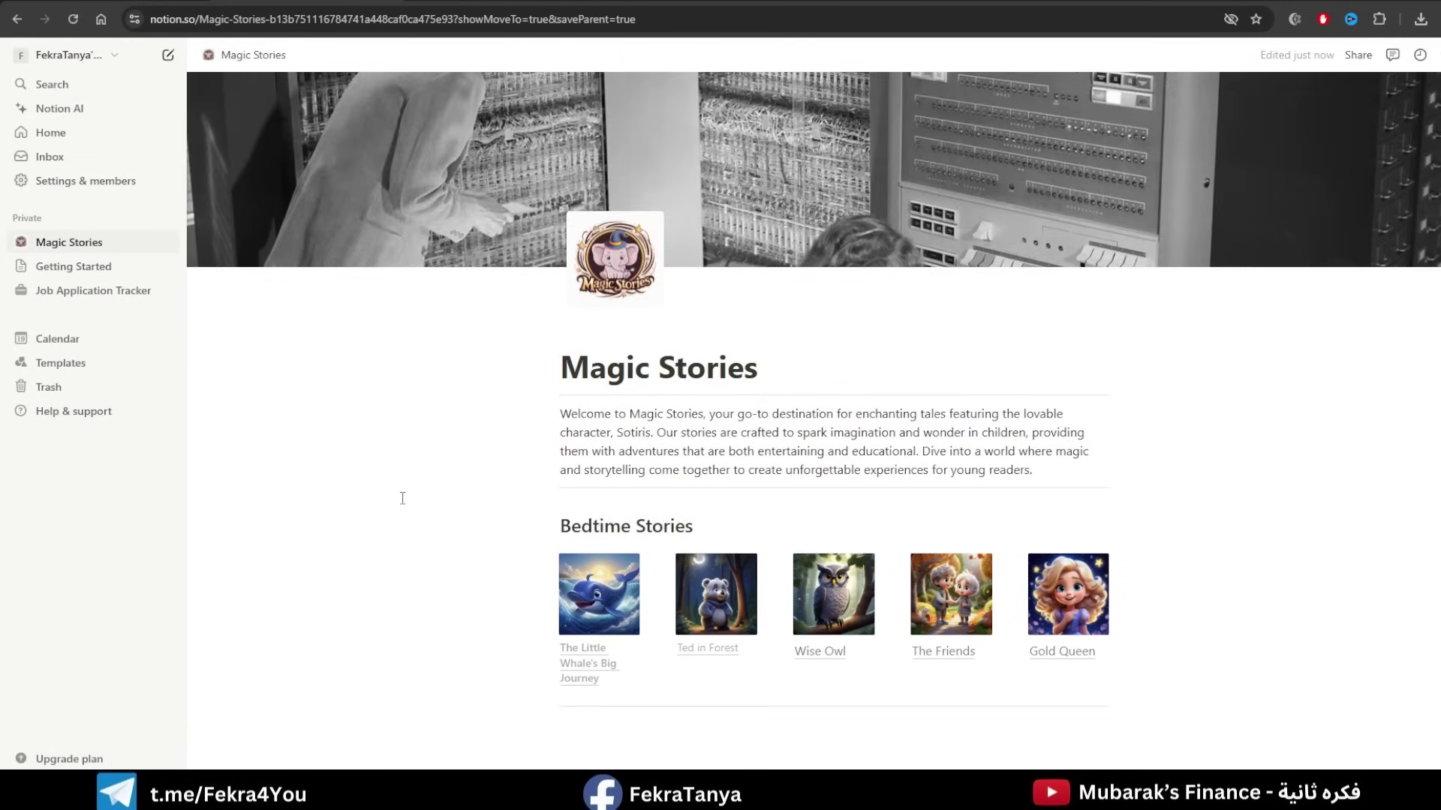
scroll(422, 495, down, 1)
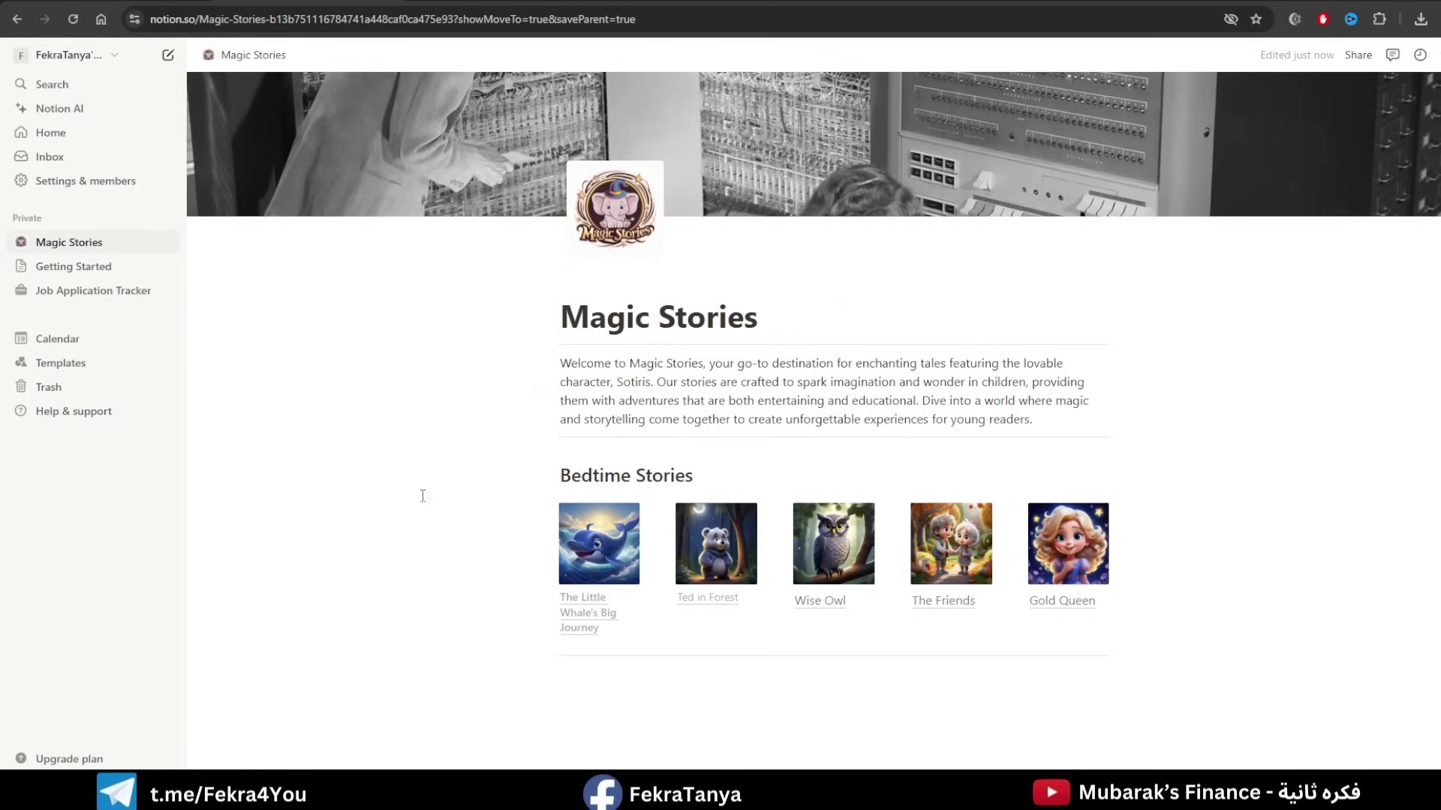
click(578, 668)
Ask Notion AI via /ai to 'create for my page social media posts'.
scroll(622, 638, down, 2)
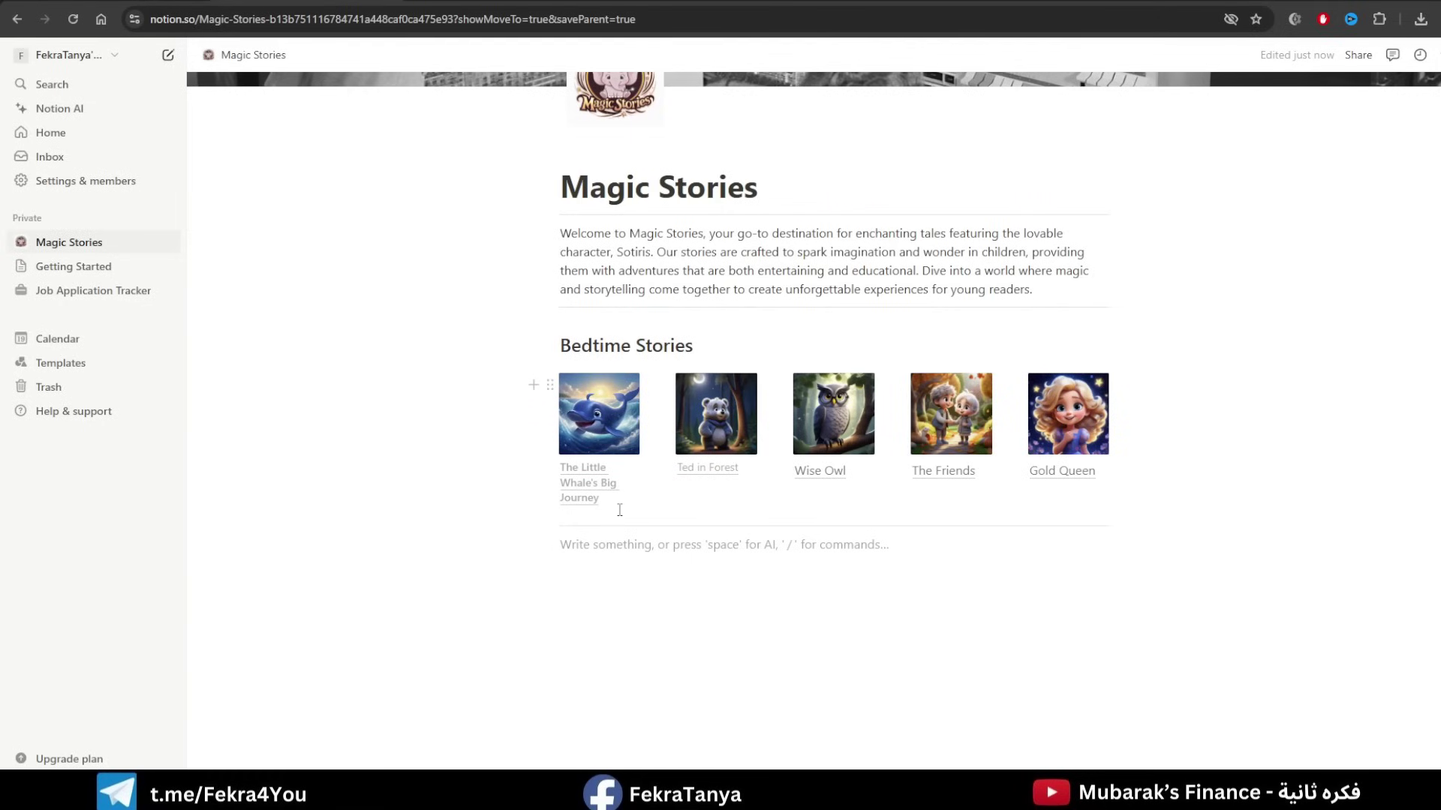
text(/ai)
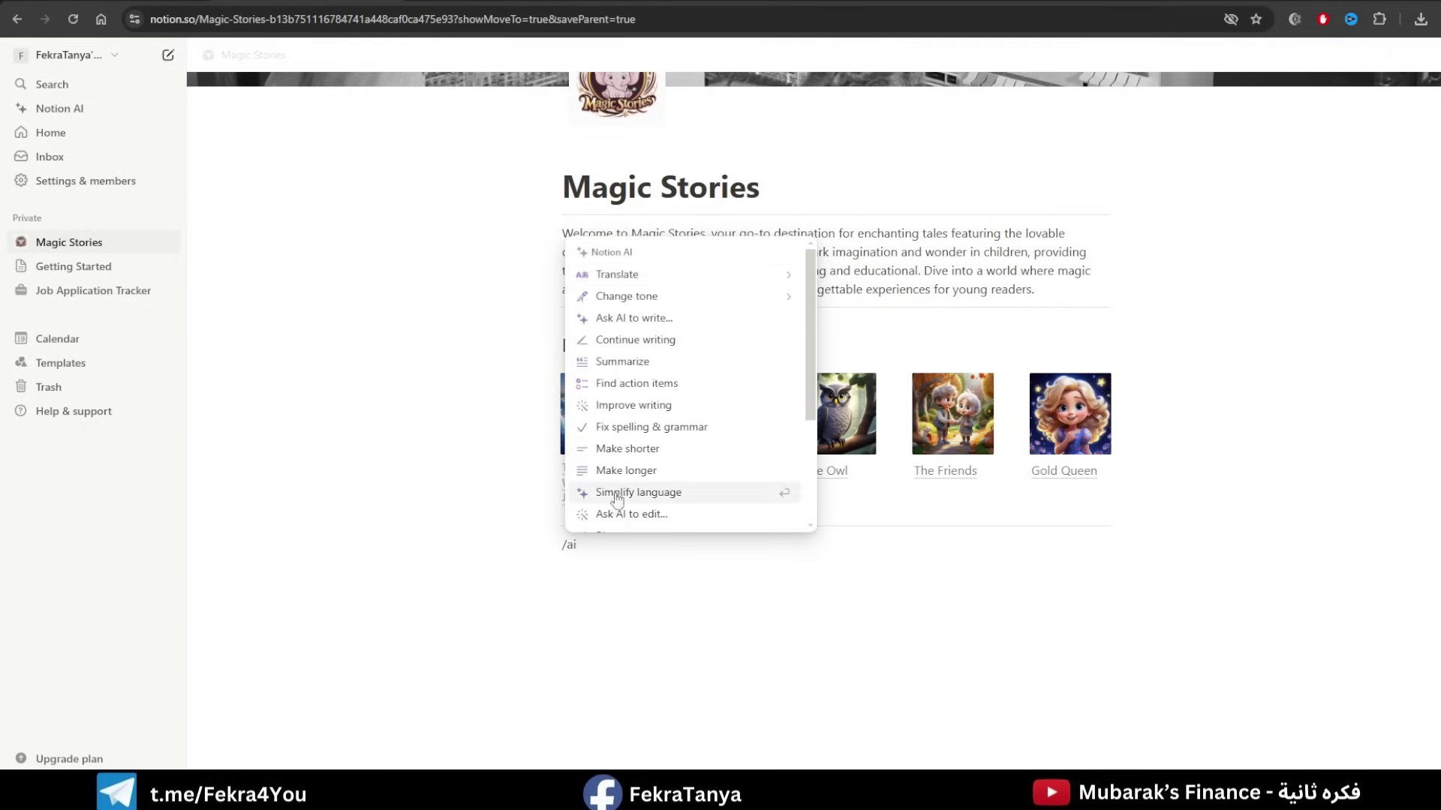
click(637, 320)
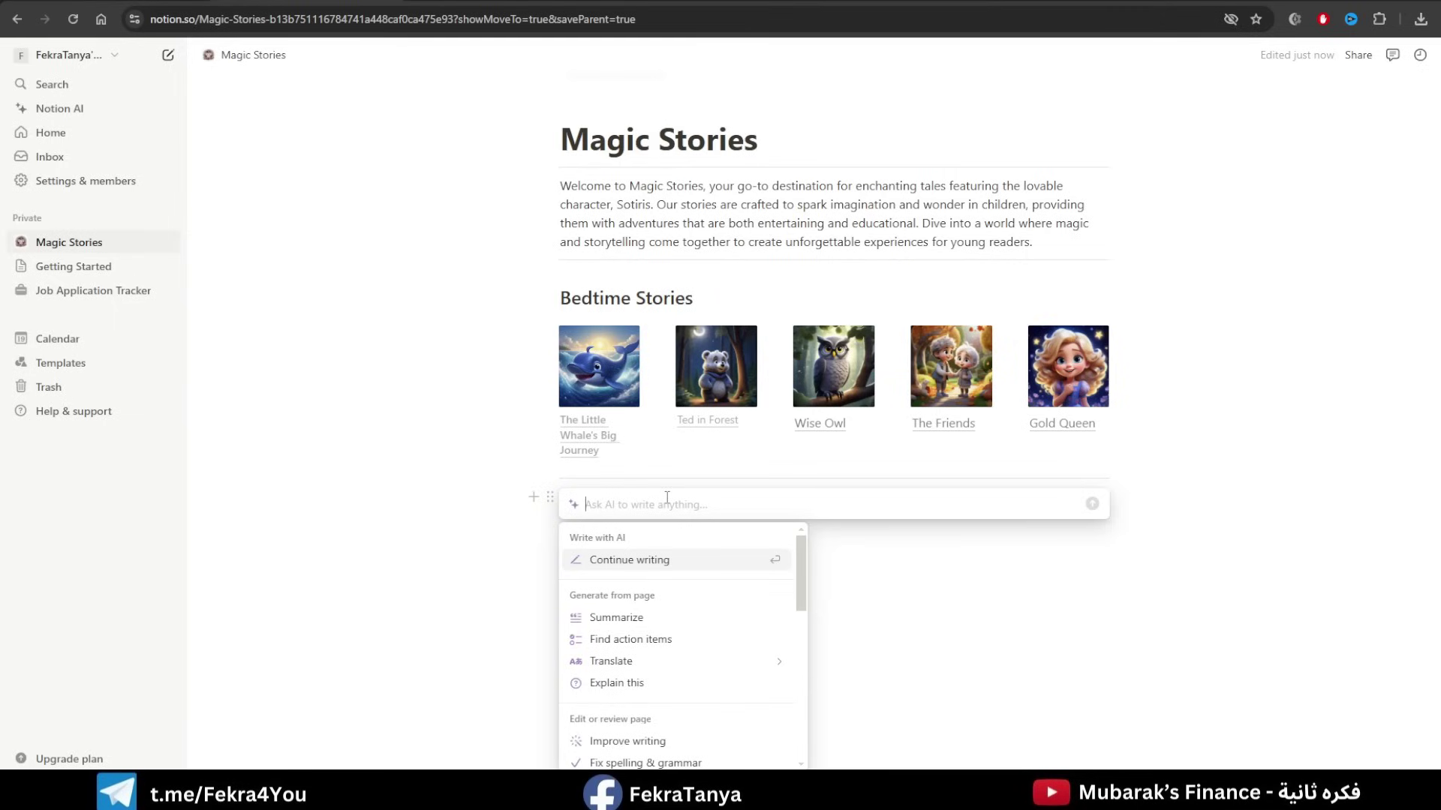
text(create)
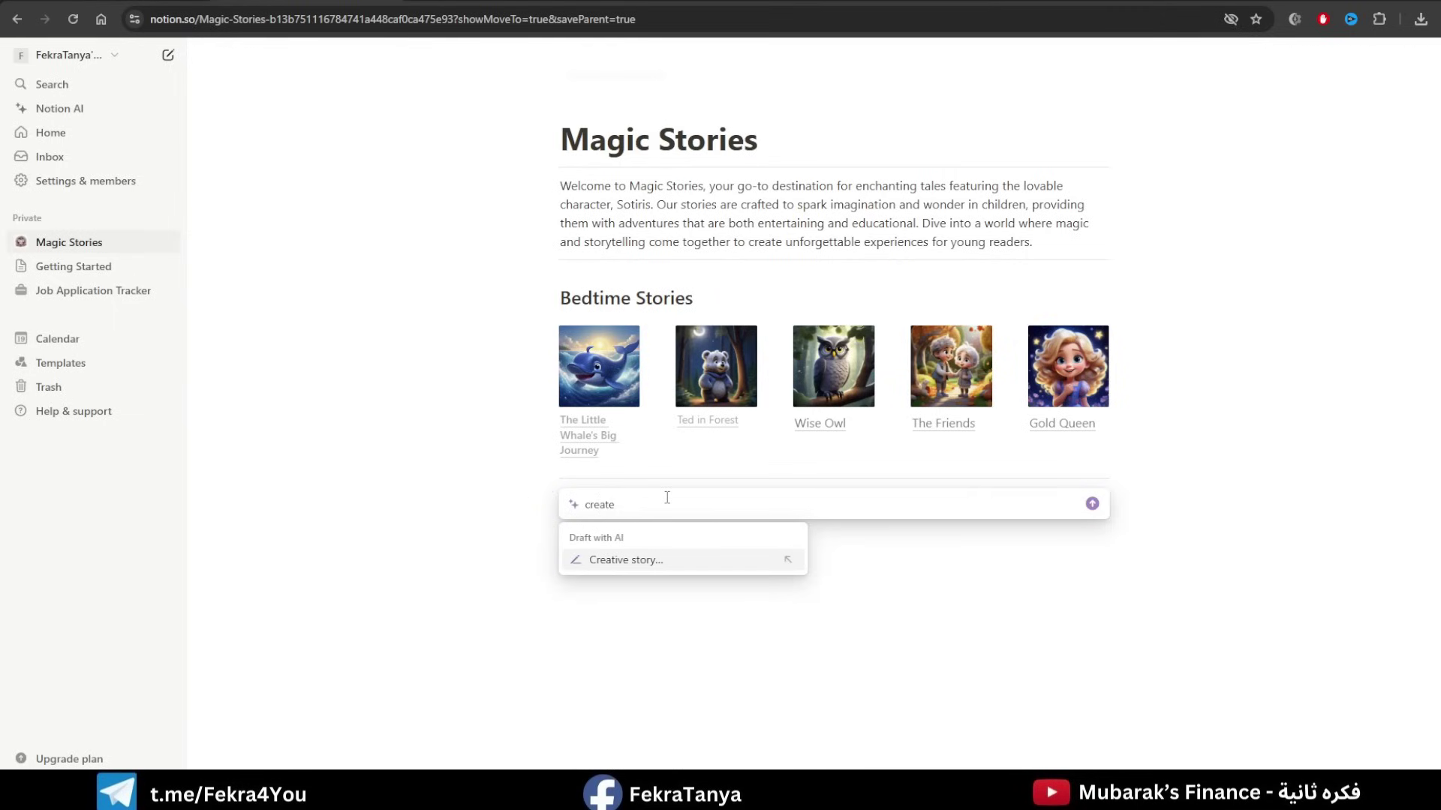
text( for my)
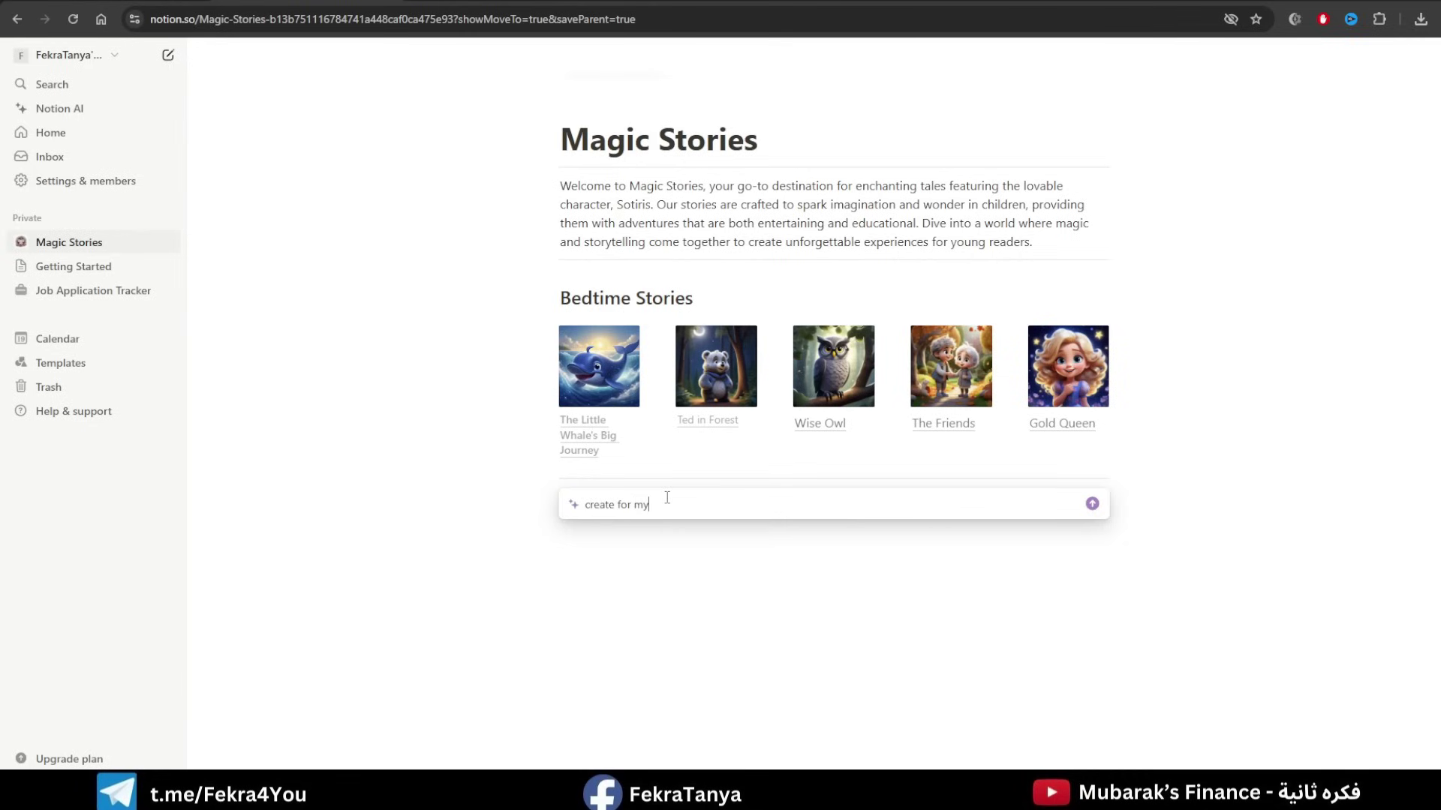
text( page social media )
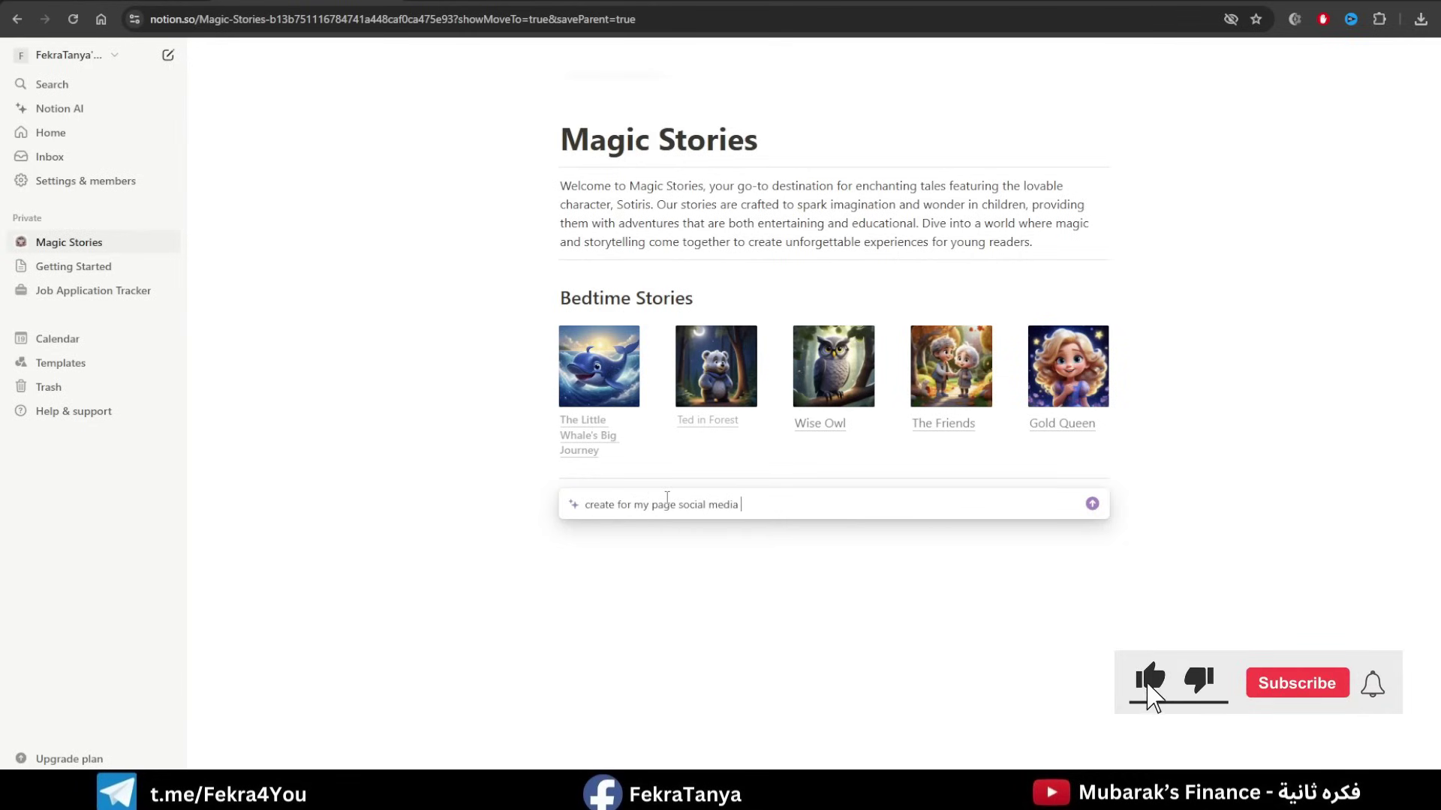
text(posts)
key(Return)
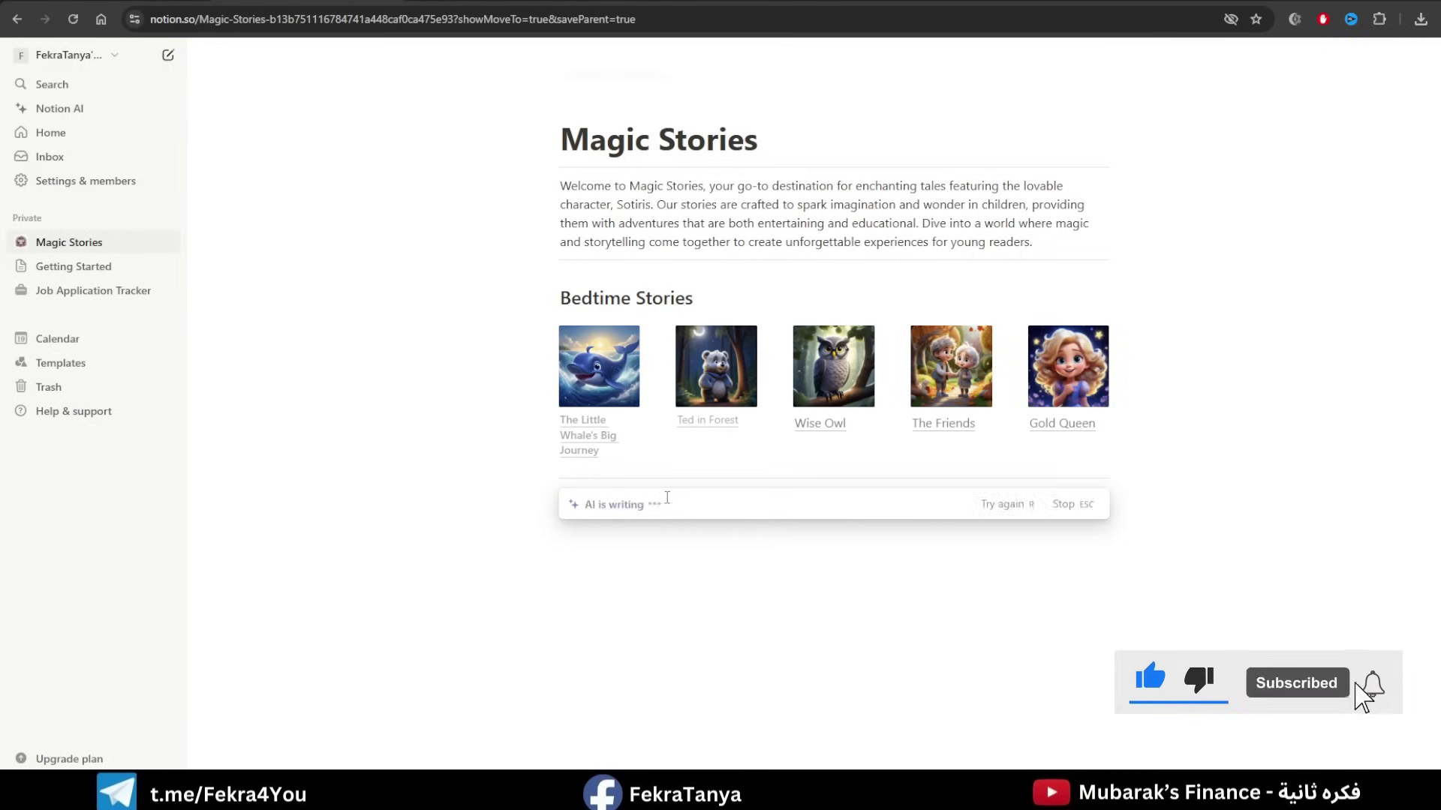